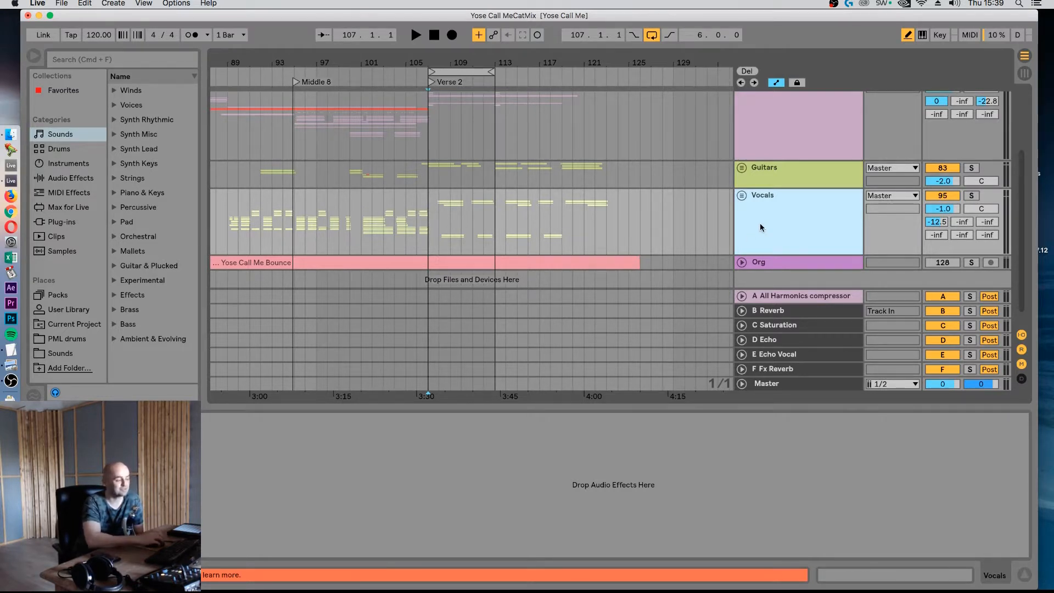
# Unfold the Vocals group and its nested Vocals subgroup, and open the Verse group's tracks and device chain.
pyautogui.click(740, 196)
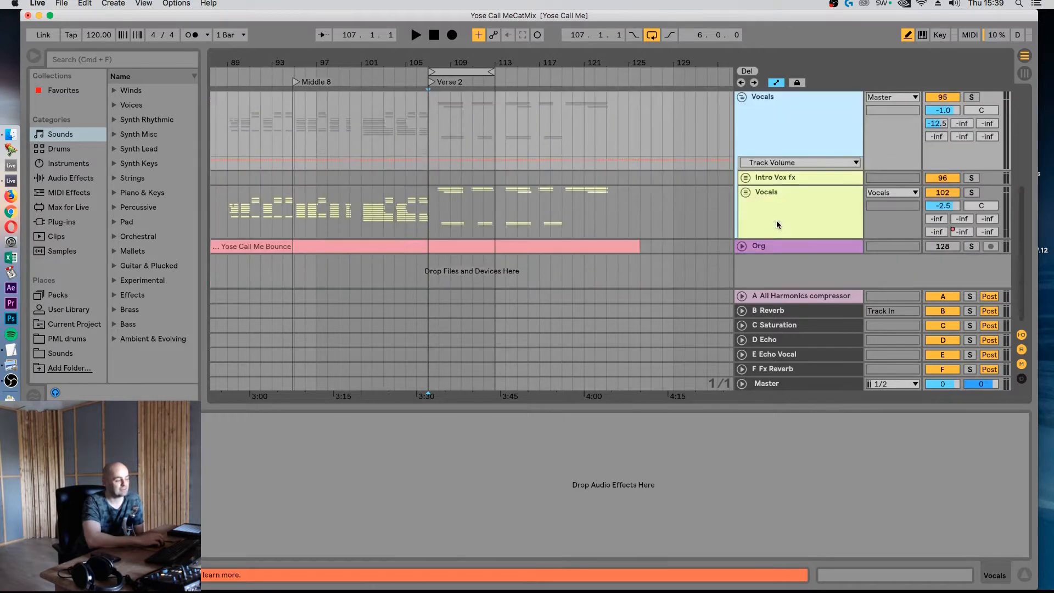
pyautogui.click(749, 192)
pyautogui.click(744, 193)
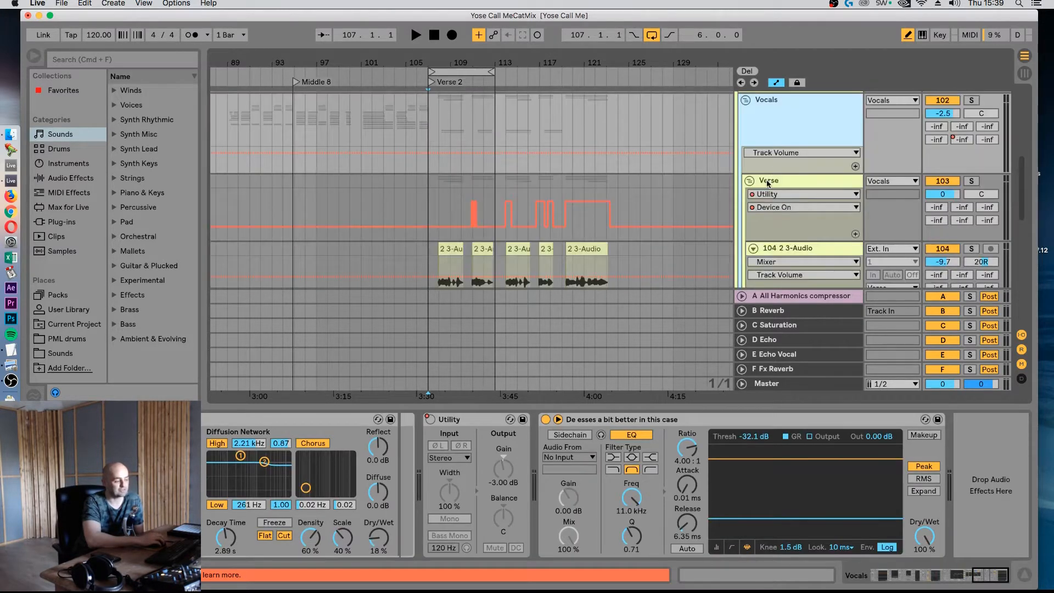
pyautogui.click(768, 182)
pyautogui.click(750, 181)
pyautogui.click(749, 181)
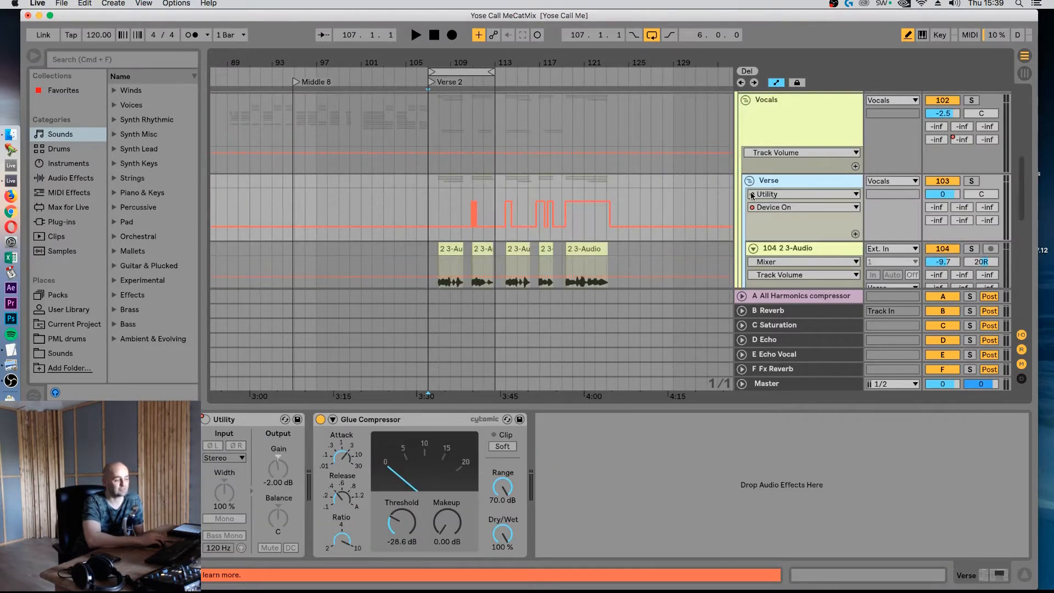
# Inspect the first clip on the 2 3-Audio track in the Verse group and look over the 4-Audio-1 track beneath it.
pyautogui.scroll(-2, 752, 233)
pyautogui.doubleClick(454, 202)
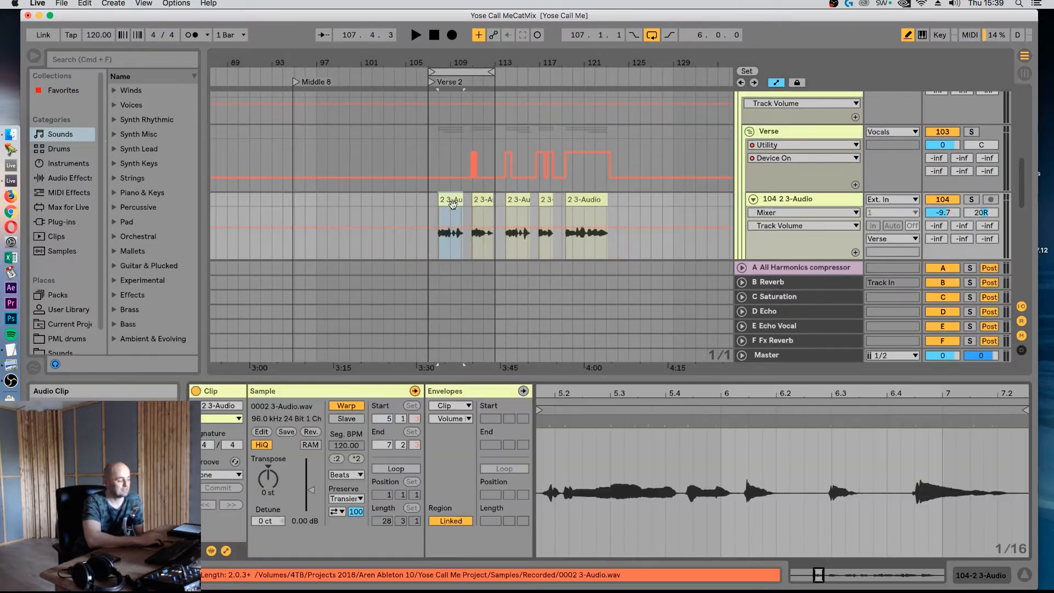
pyautogui.scroll(-3, 476, 206)
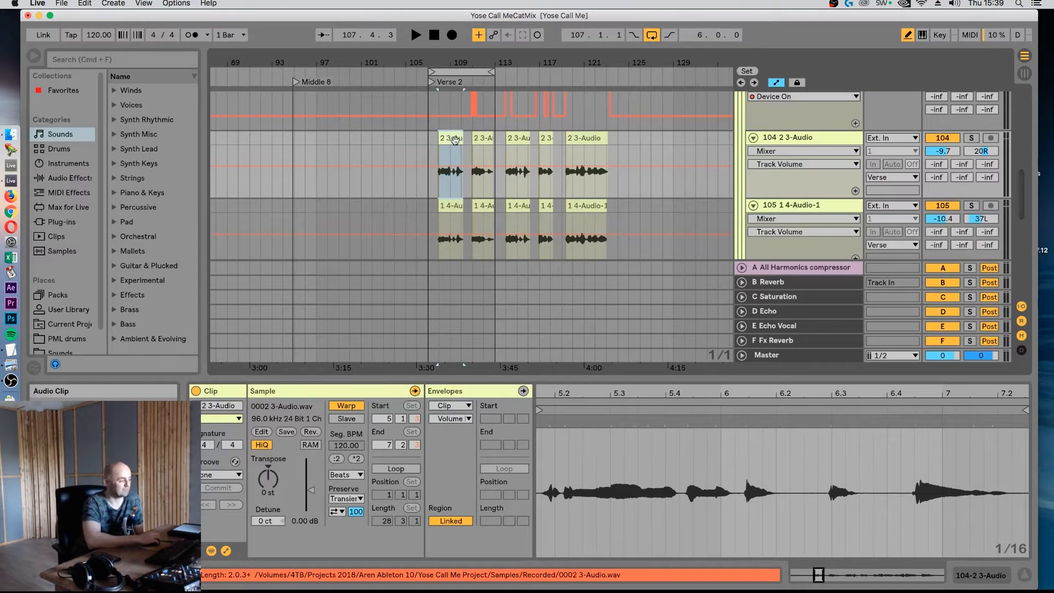
pyautogui.scroll(3, 825, 194)
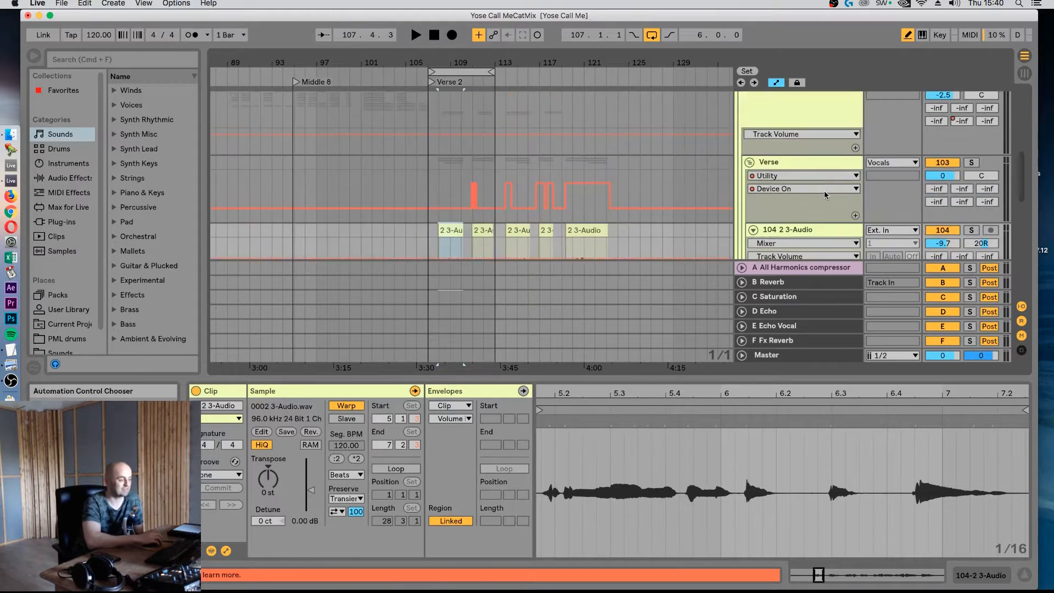
# Fold the Verse and Tadada groups, the nested Vocals subgroup and the main Vocals group.
pyautogui.click(749, 162)
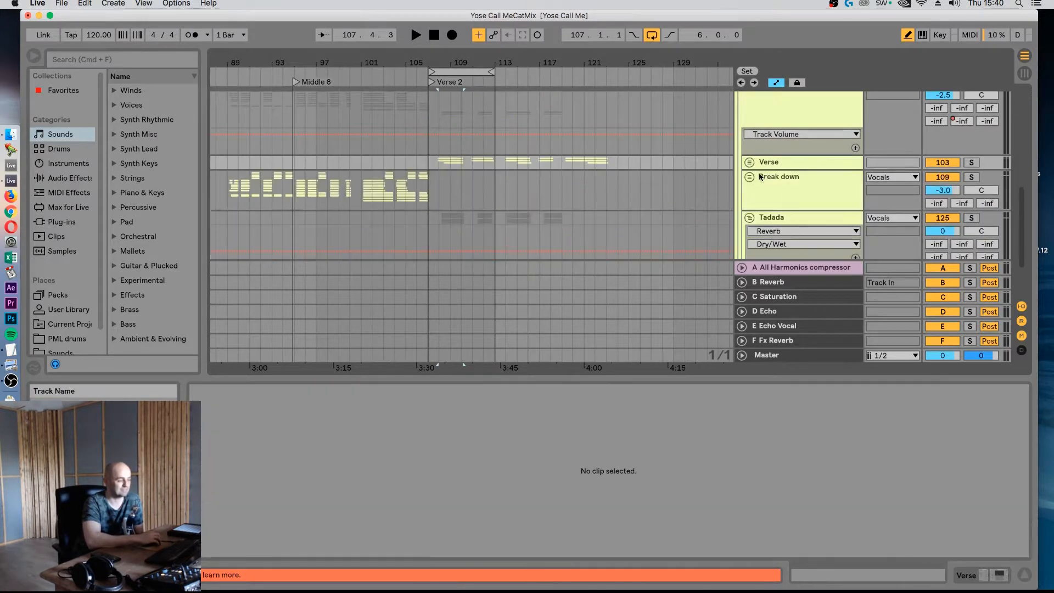
pyautogui.click(747, 217)
pyautogui.click(748, 112)
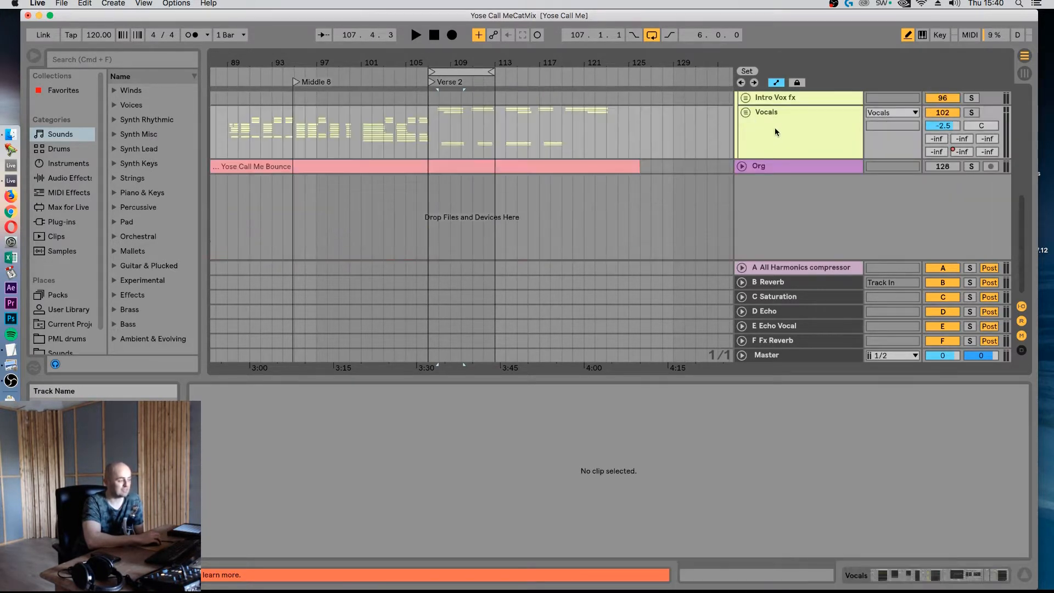
pyautogui.scroll(2, 776, 129)
pyautogui.scroll(2, 775, 131)
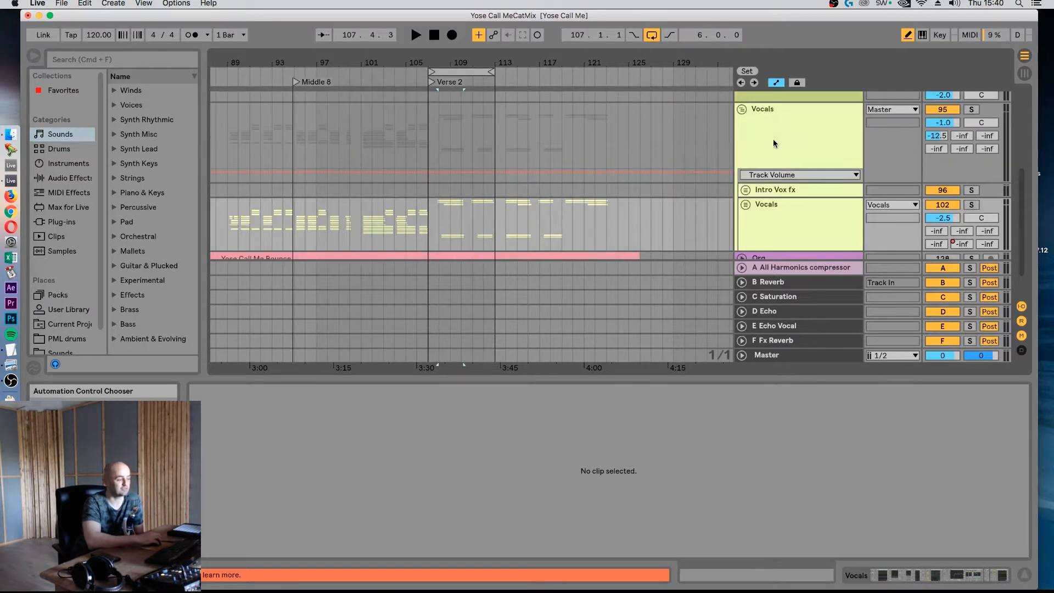
pyautogui.click(753, 113)
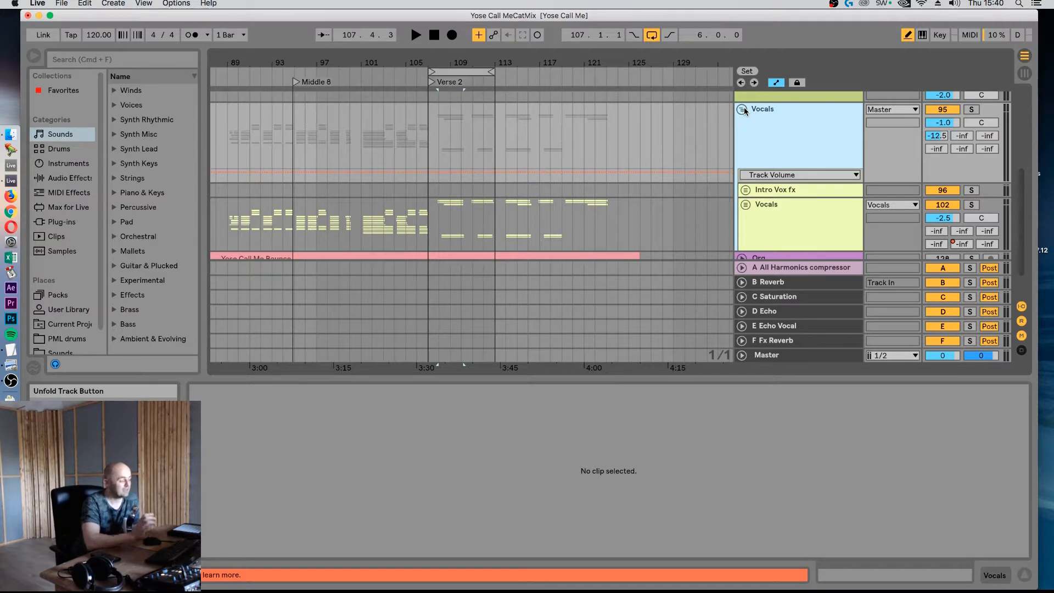
pyautogui.click(742, 109)
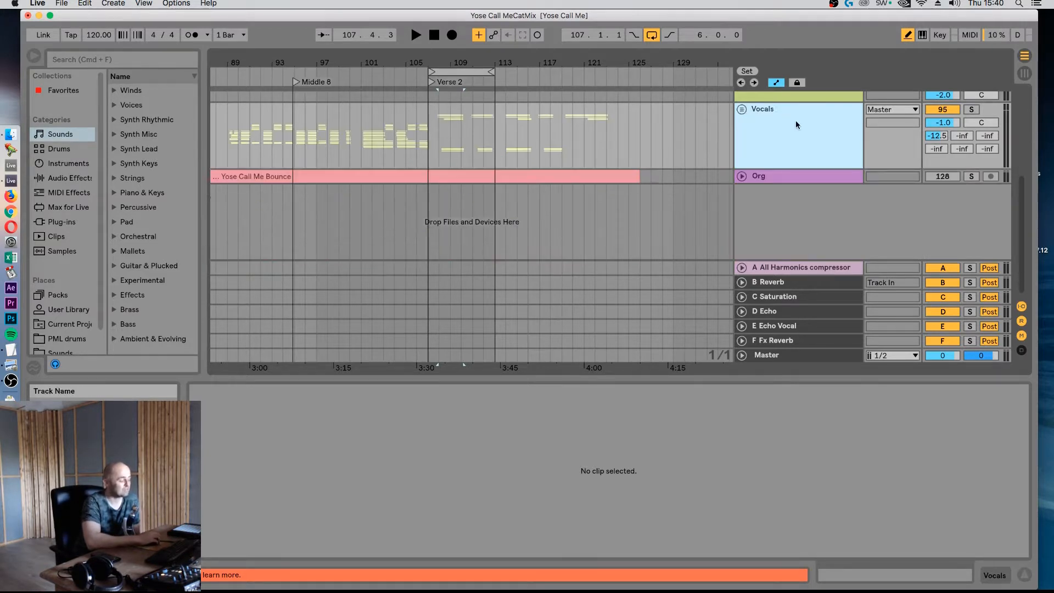
# Set the playback start to bar 107 at Verse 2 and audition the loop with the Org track soloed.
pyautogui.click(427, 129)
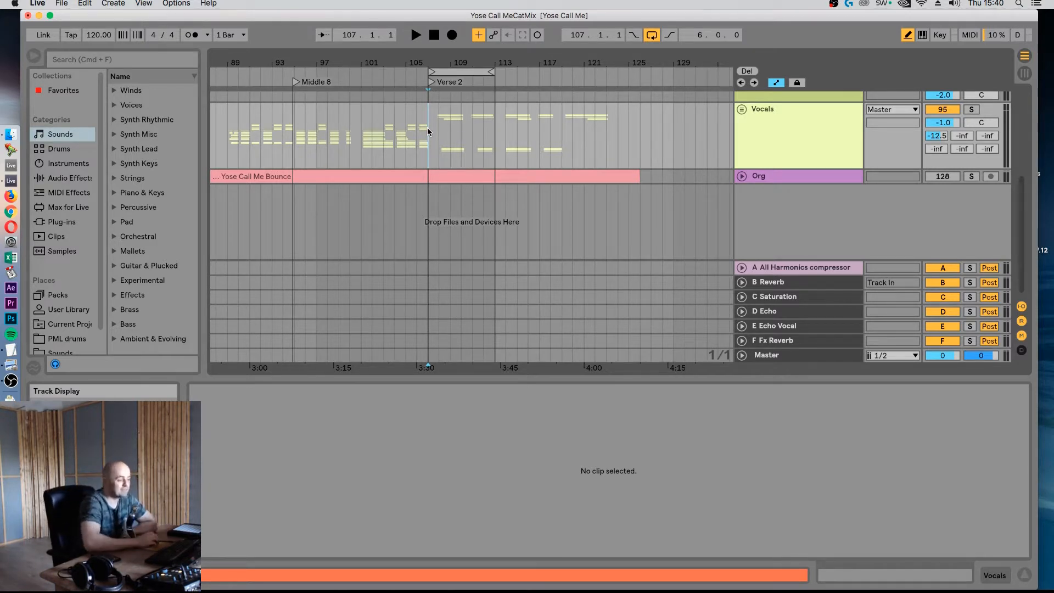
pyautogui.scroll(5, 562, 188)
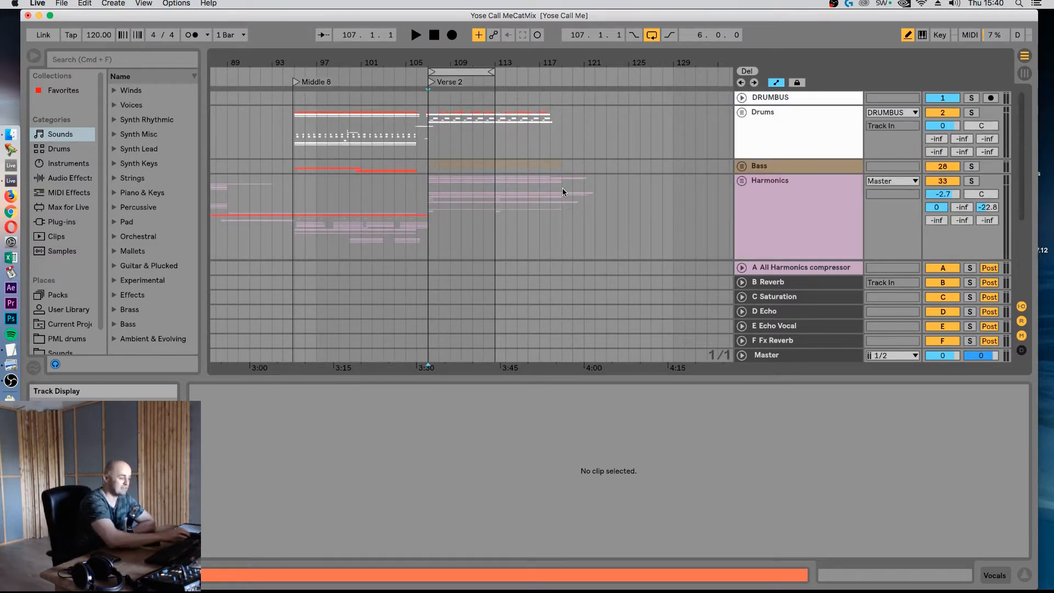
pyautogui.scroll(-5, 548, 156)
pyautogui.press('space')
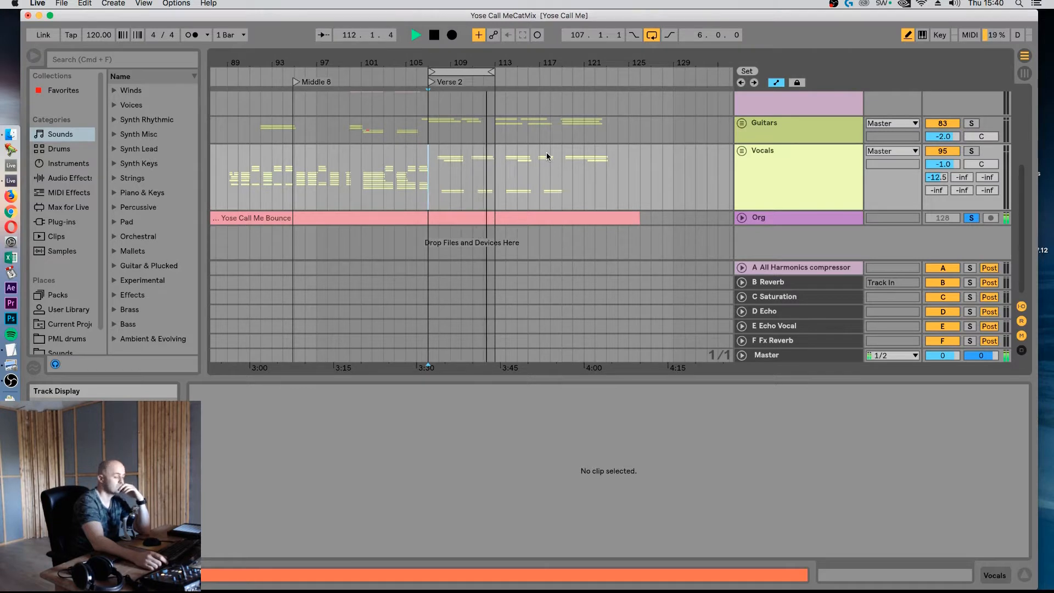
pyautogui.press('s')
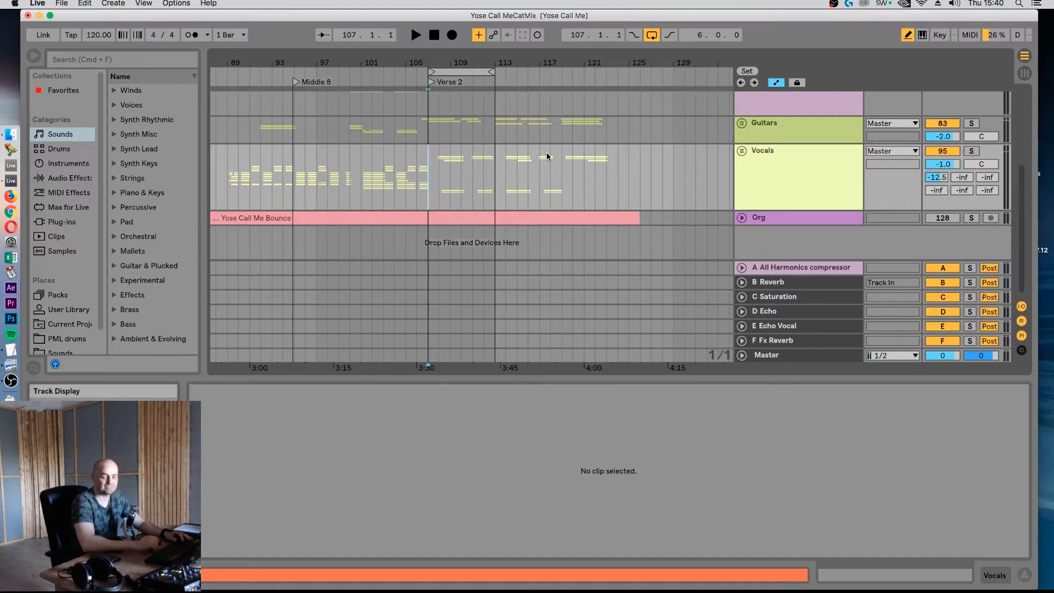
pyautogui.click(11, 381)
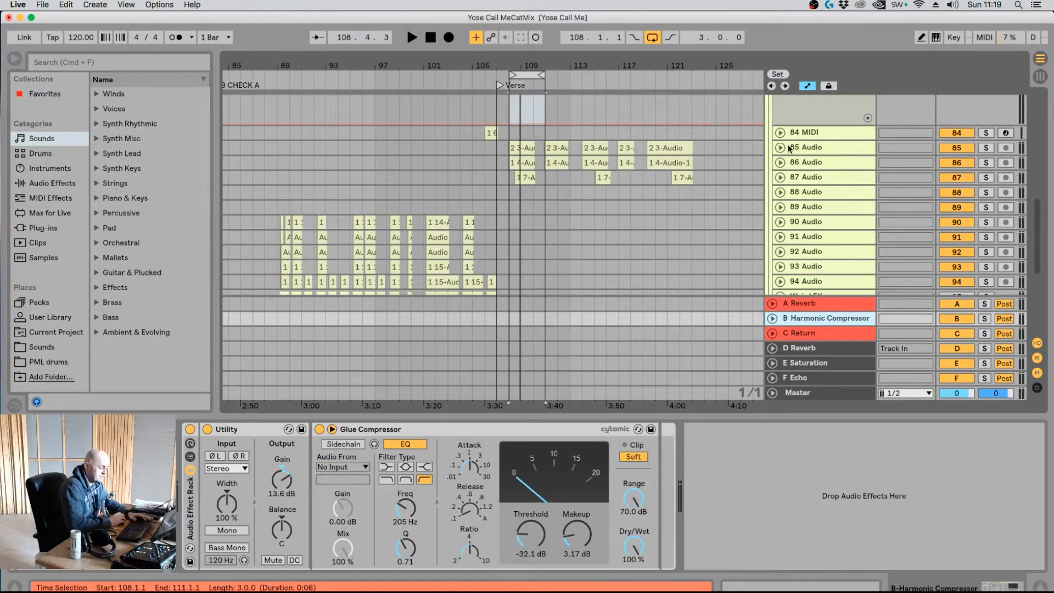
# Examine the device chains of the C Return and B Harmonic Compressor return tracks and the Vocals group's sends.
pyautogui.click(831, 333)
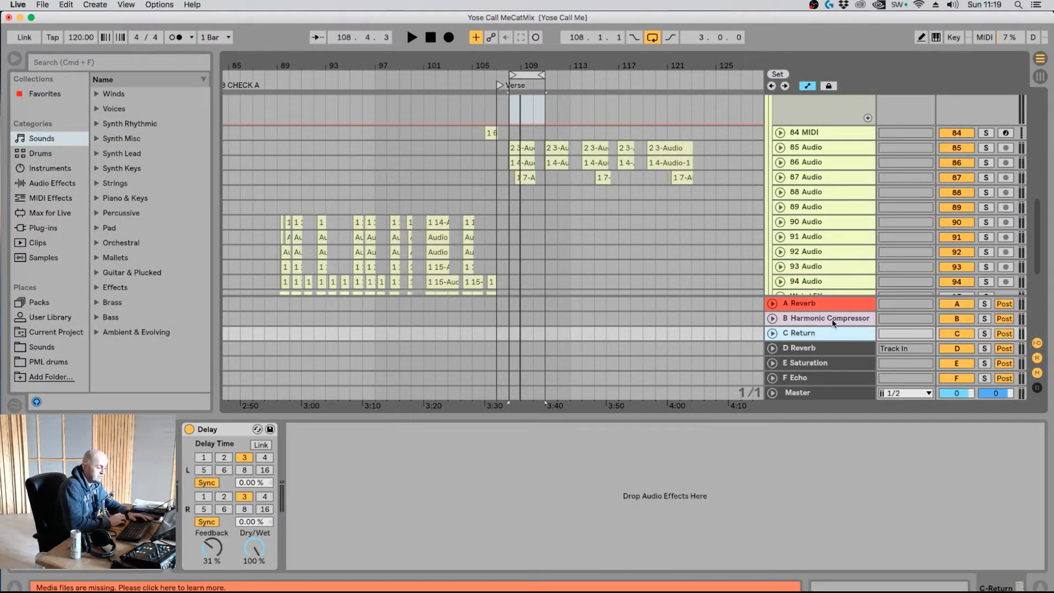
pyautogui.click(832, 323)
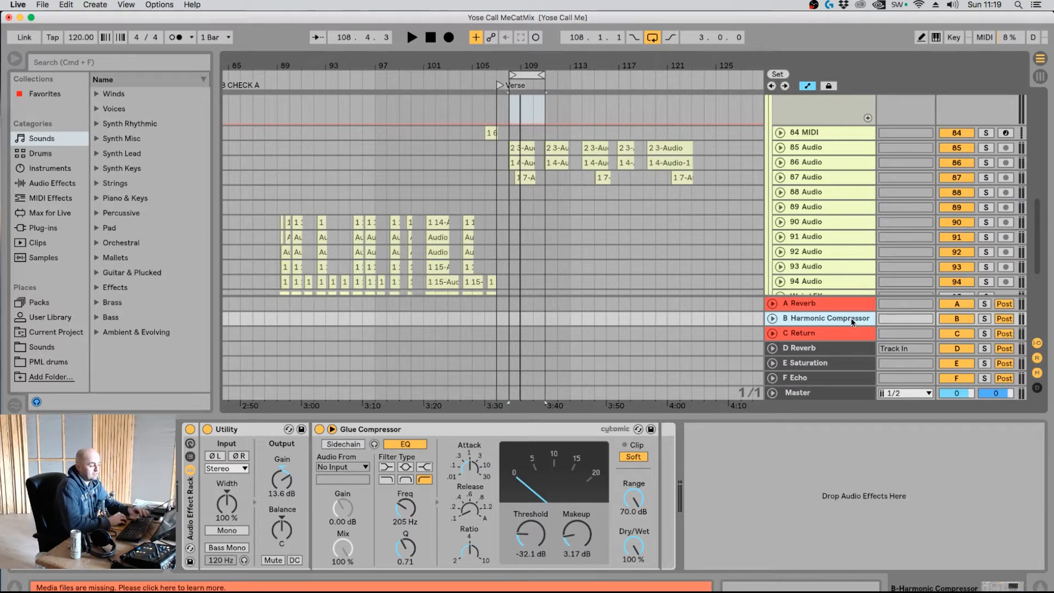
pyautogui.scroll(5, 833, 188)
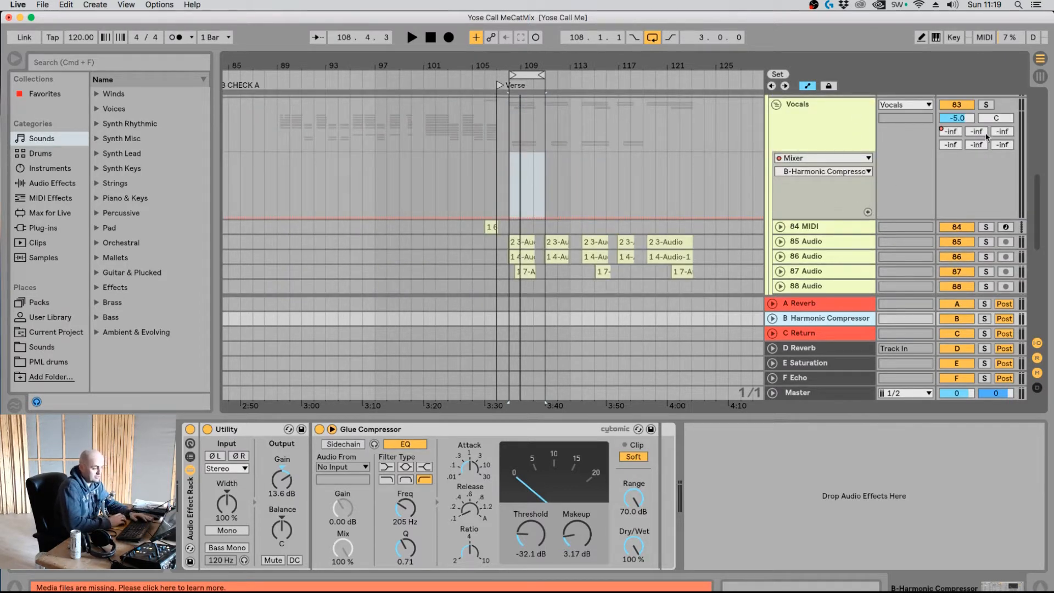
pyautogui.click(816, 331)
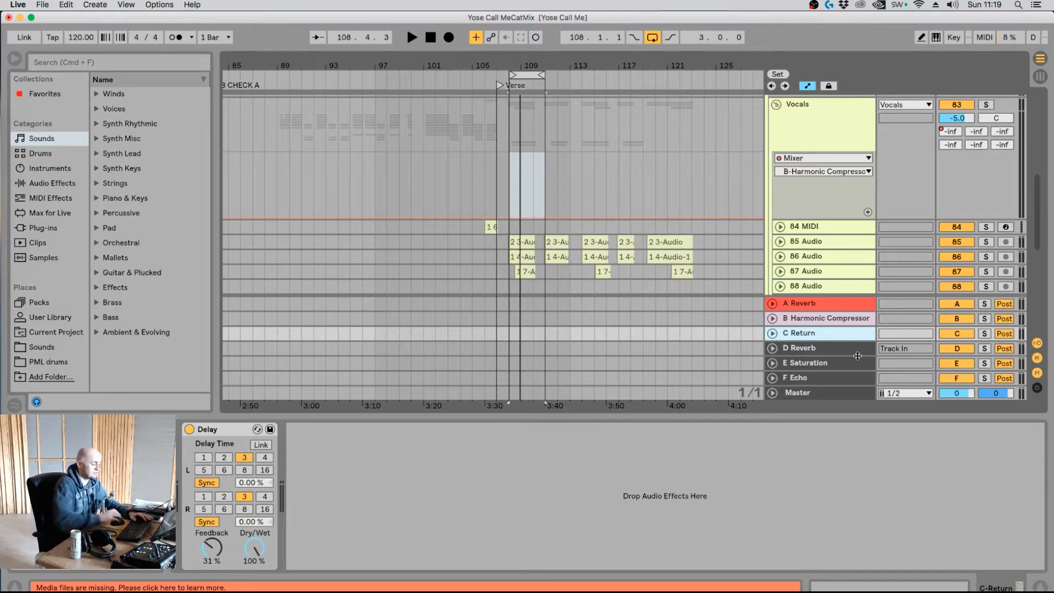
pyautogui.scroll(3, 869, 155)
pyautogui.scroll(-3, 627, 191)
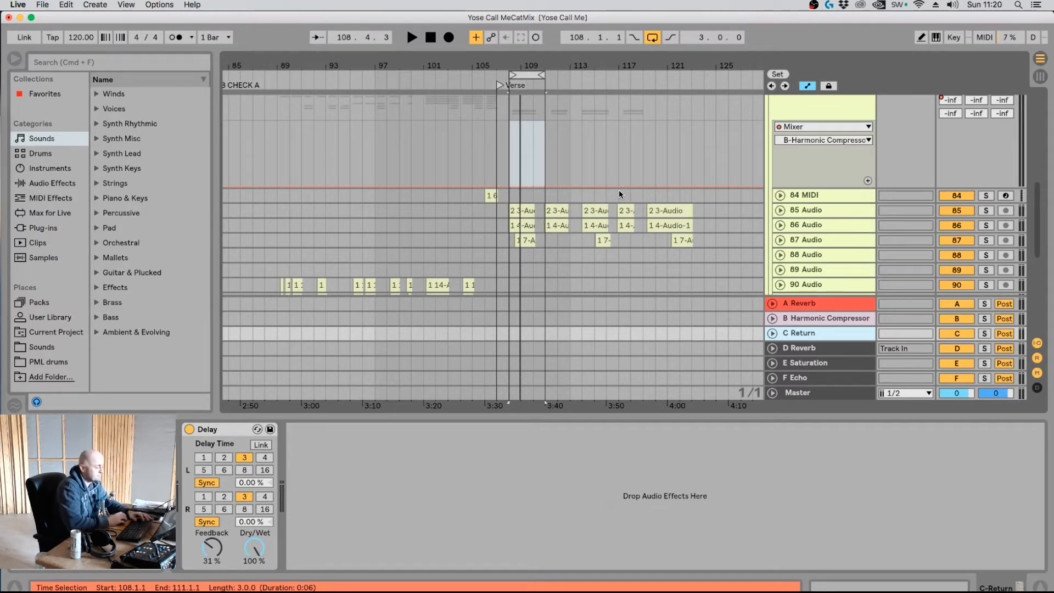
# Play the looped verse section from bar 108 to 111 and zoom the timeline in on it.
pyautogui.press('space')
pyautogui.press('+')
pyautogui.press('+')
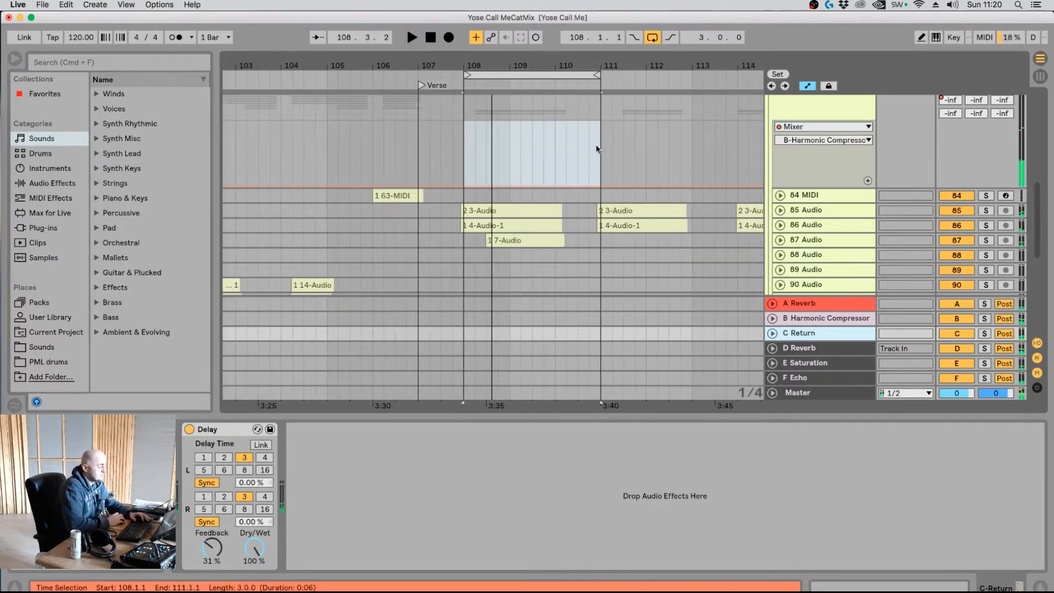
# Show the Vocals group's device chain and audition the group in solo.
pyautogui.click(794, 207)
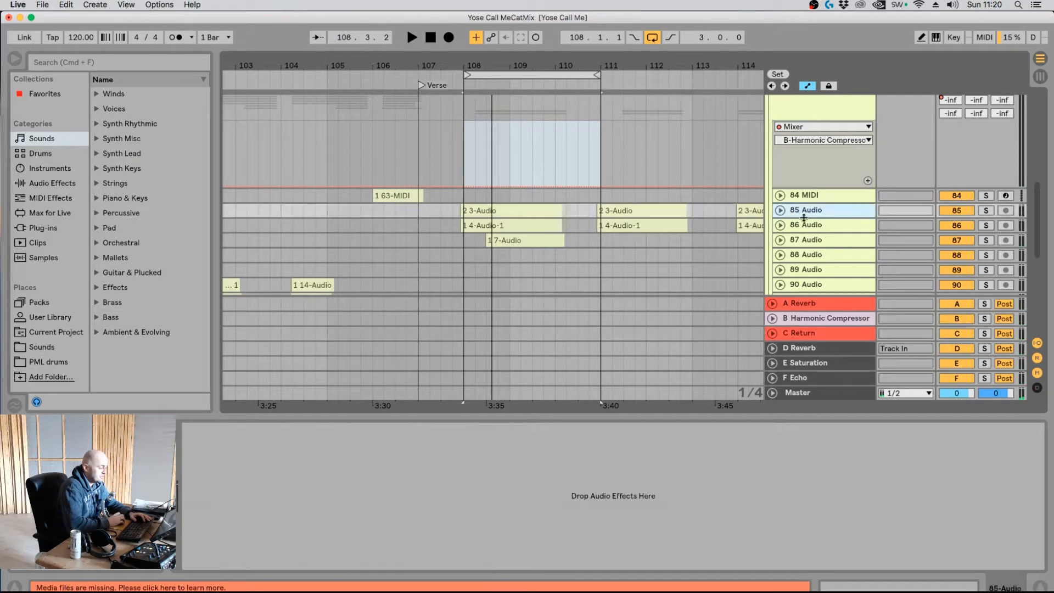
pyautogui.scroll(2, 829, 164)
pyautogui.click(850, 156)
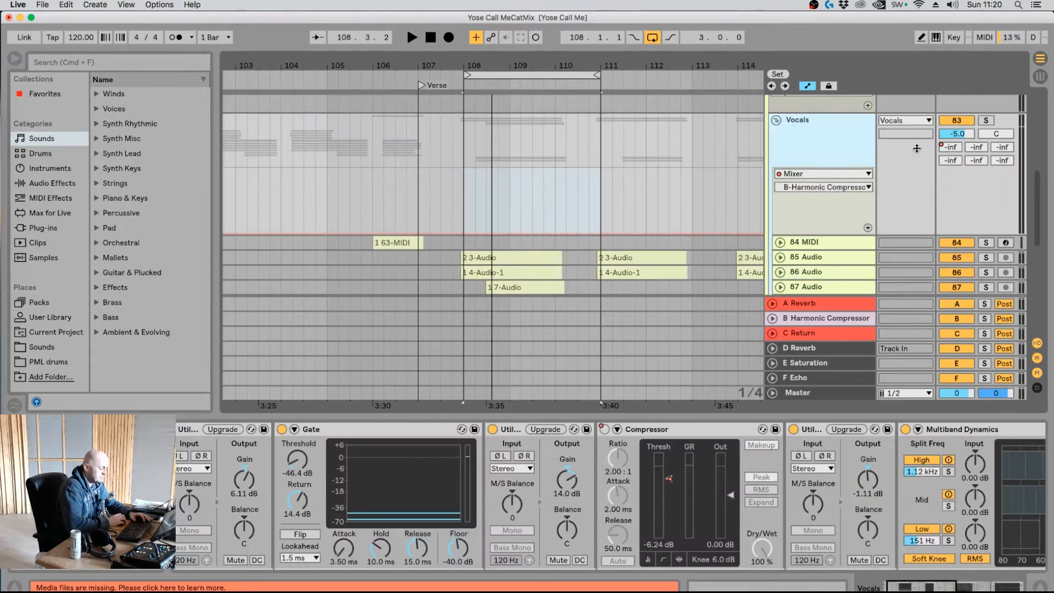
pyautogui.click(985, 121)
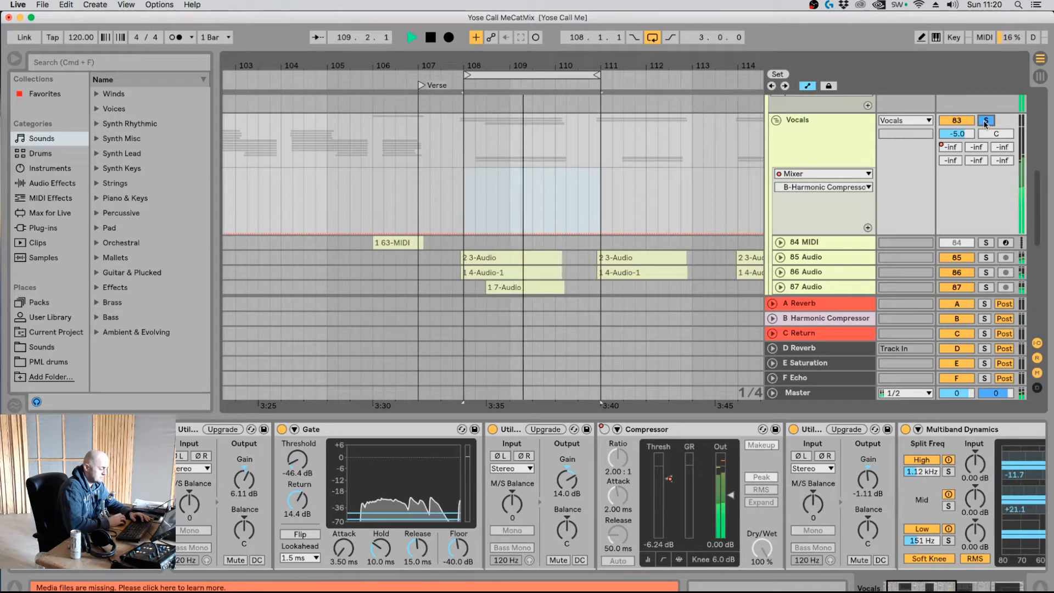
pyautogui.press('space')
pyautogui.click(985, 121)
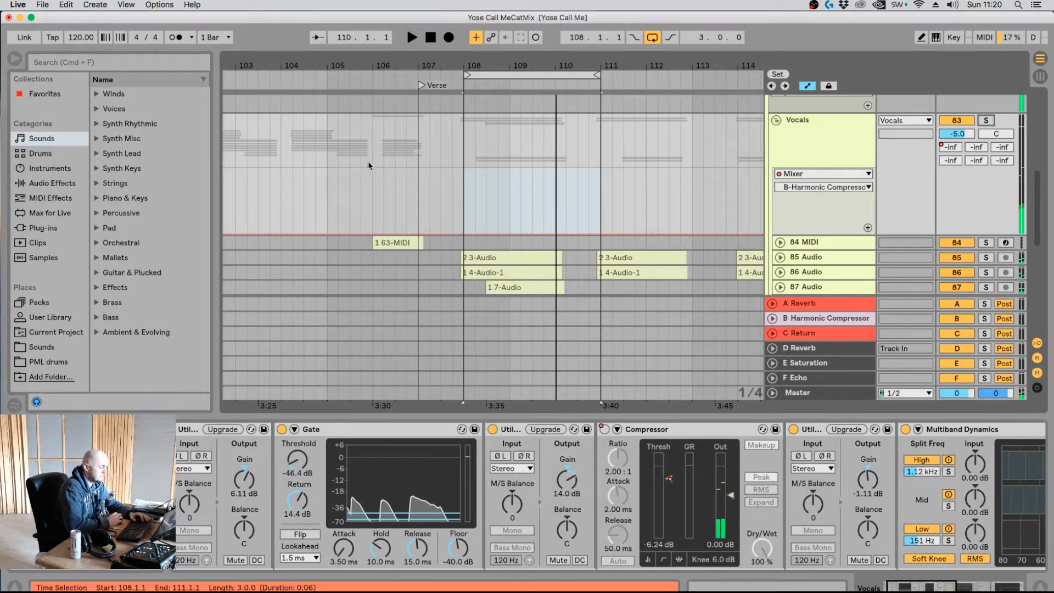
# Search the browser for "glue" and insert a Glue Compressor ahead of the Compressor in the Vocals group's device chain.
pyautogui.click(102, 64)
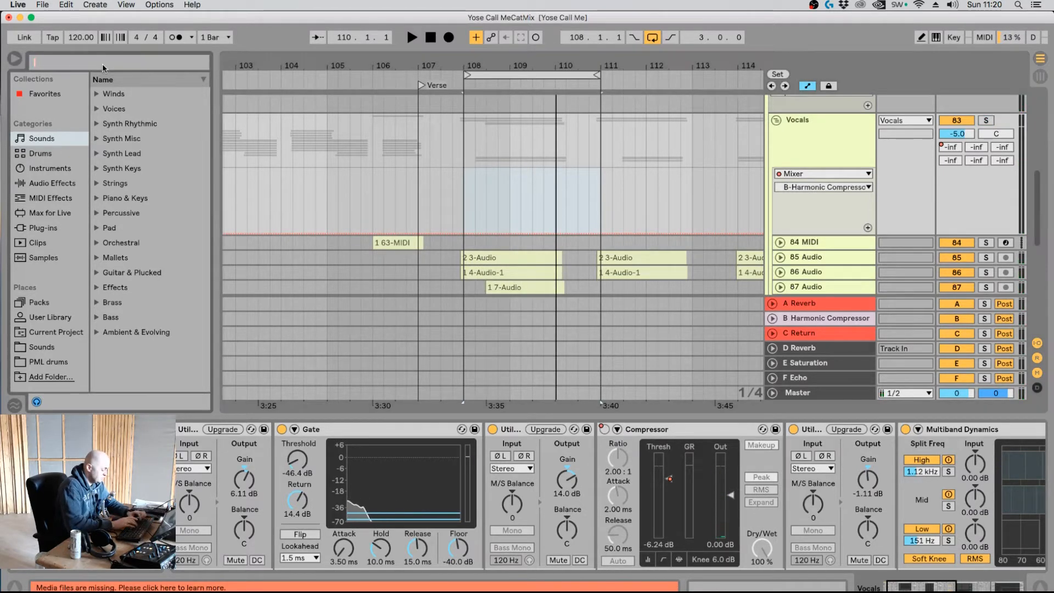
pyautogui.write('glue')
pyautogui.click(44, 272)
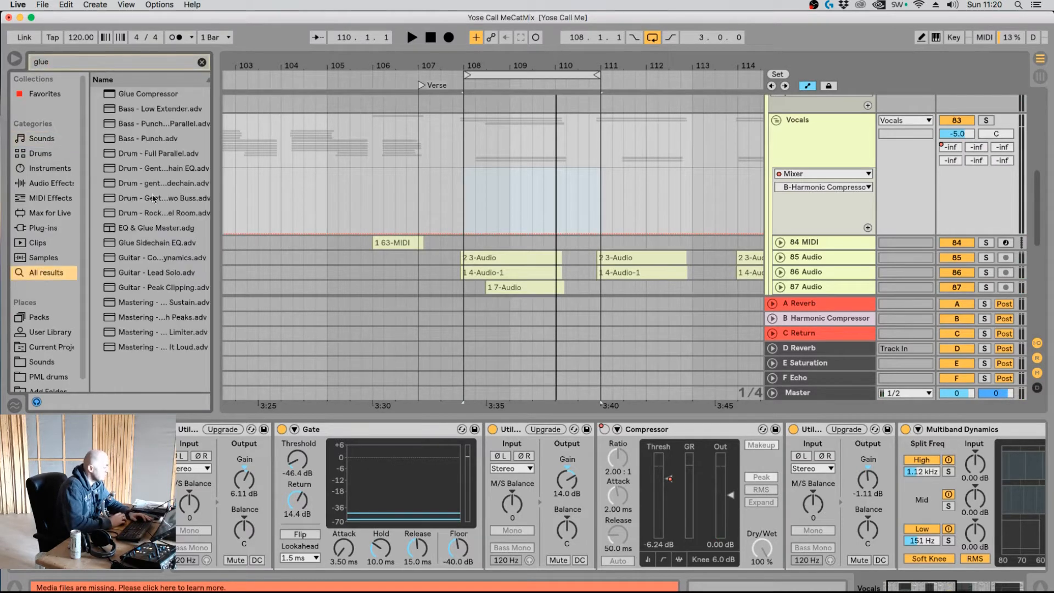
pyautogui.moveTo(118, 93); pyautogui.dragTo(150, 124)
pyautogui.moveTo(519, 419); pyautogui.dragTo(574, 453)
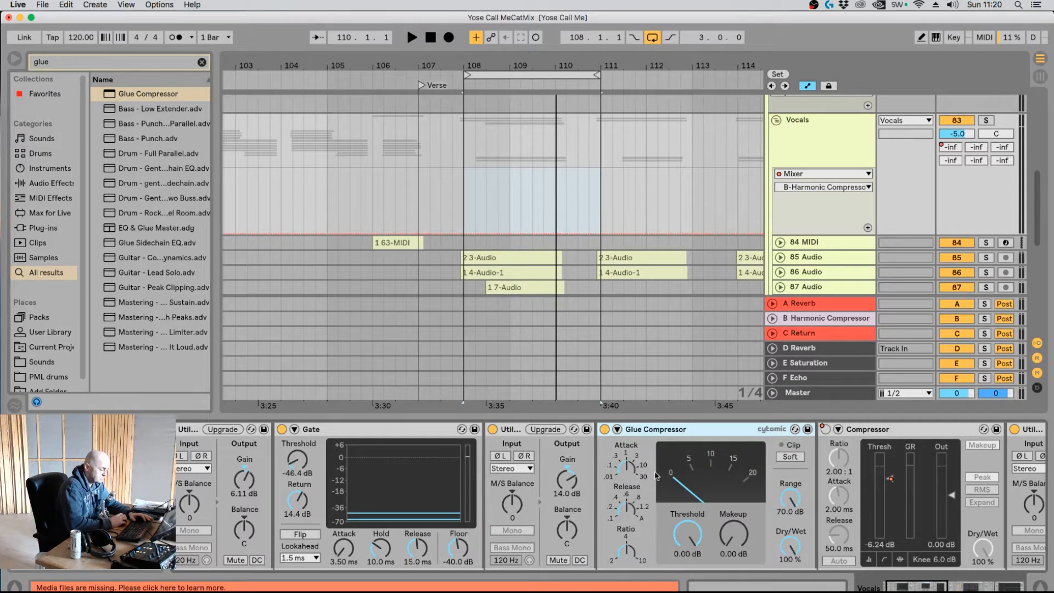
# Solo the Vocals group and play its loop through the new Glue Compressor.
pyautogui.click(985, 120)
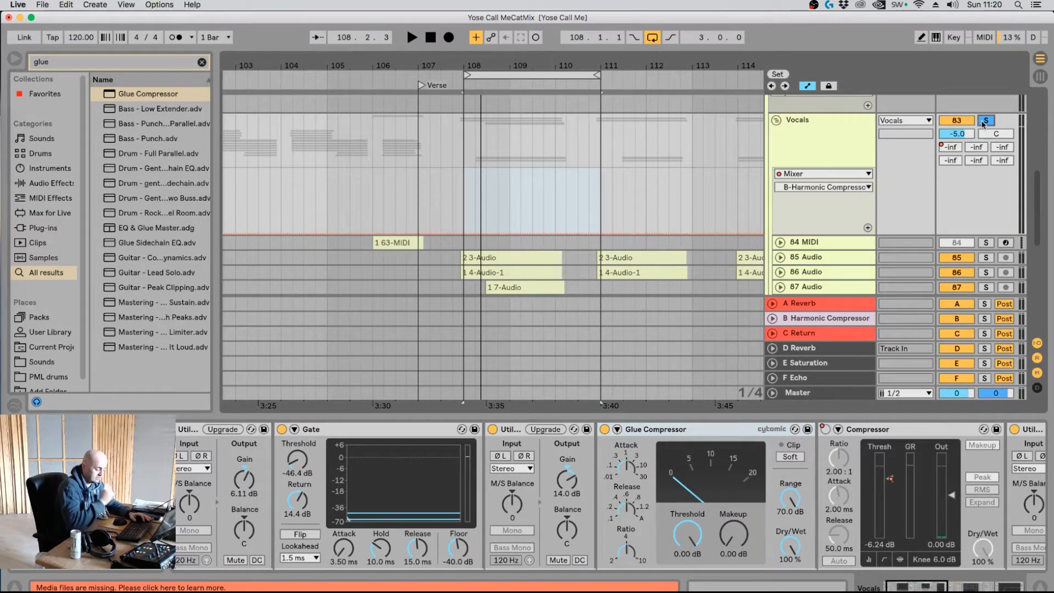
pyautogui.press('space')
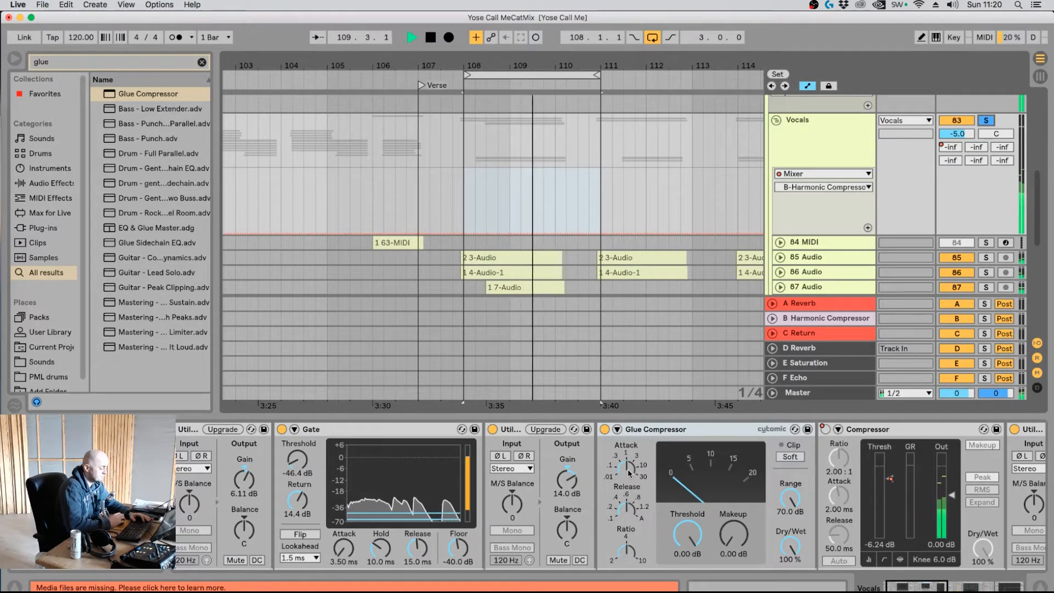
pyautogui.press('space')
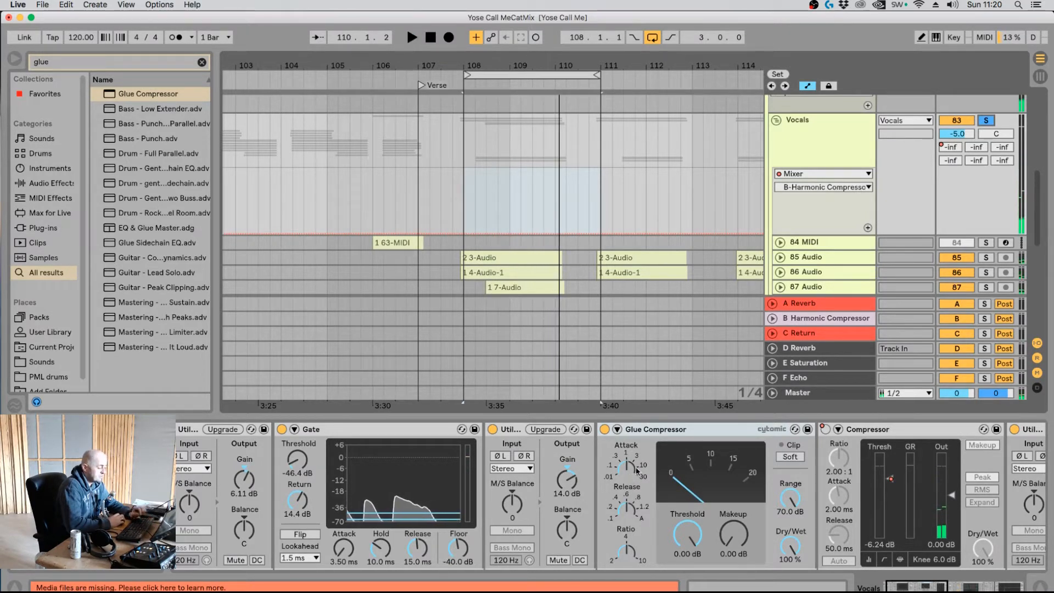
# Adjust the Glue Compressor's attack and release, and set its threshold to -12.1 dB while auditioning the vocal loop.
pyautogui.click(637, 470)
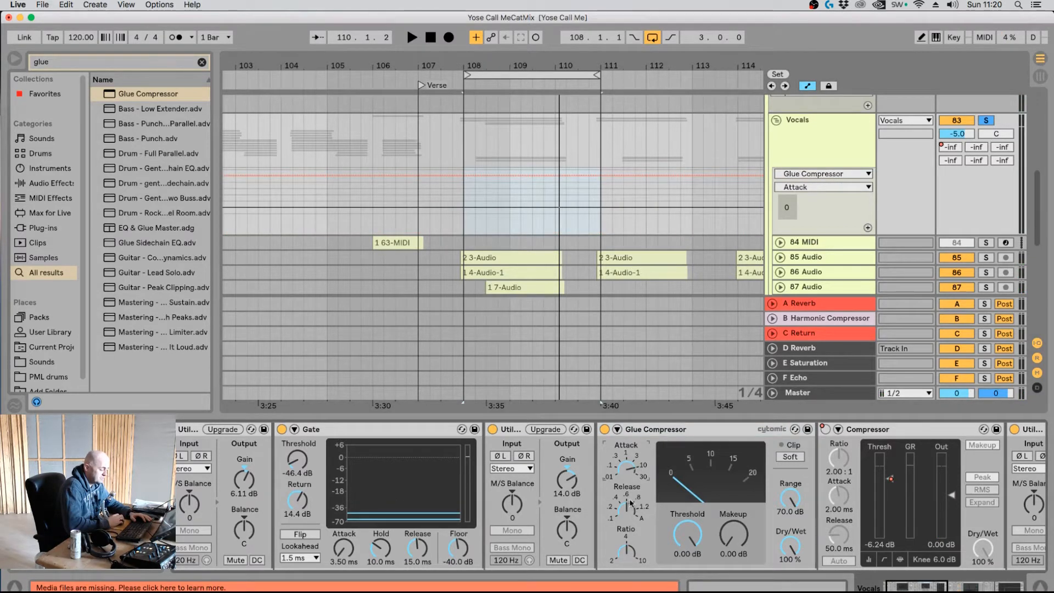
pyautogui.moveTo(627, 510); pyautogui.dragTo(626, 519)
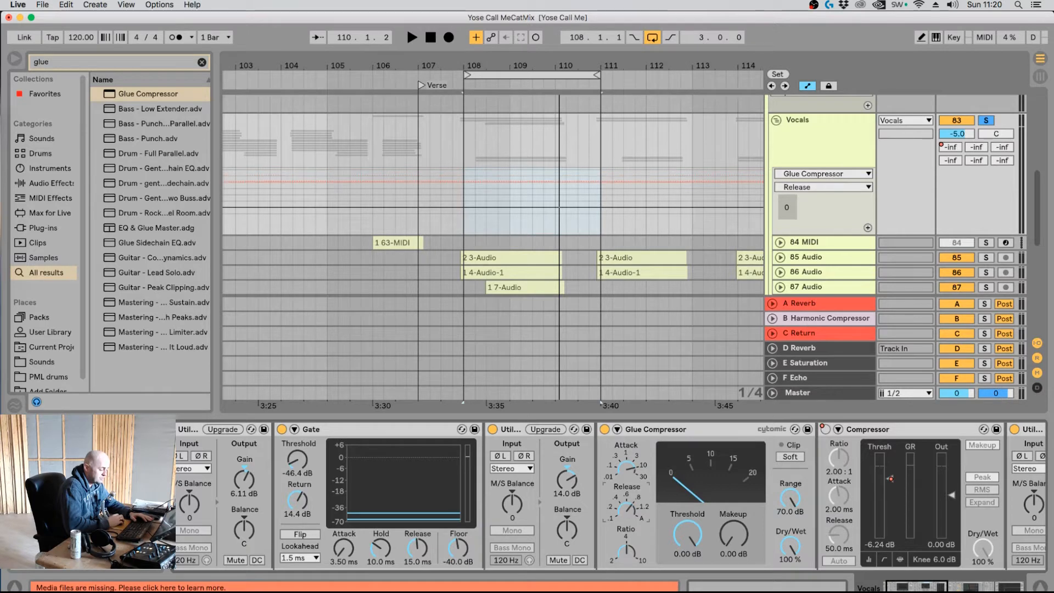
pyautogui.press('space')
pyautogui.moveTo(690, 533)
pyautogui.mouseDown()
pyautogui.moveTo(690, 552)
pyautogui.moveTo(690, 534)
pyautogui.moveTo(690, 543)
pyautogui.mouseUp()
pyautogui.press('space')
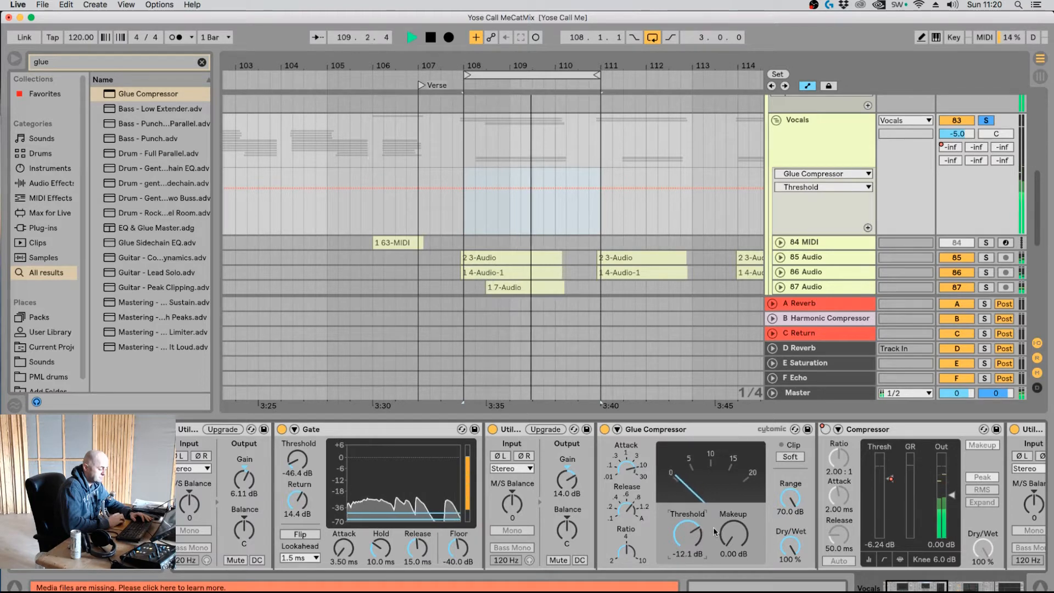
# Try 3 and 5 dB of makeup gain on the Glue Compressor, and settle on 4 dB while auditioning the vocal loop.
pyautogui.click(730, 532)
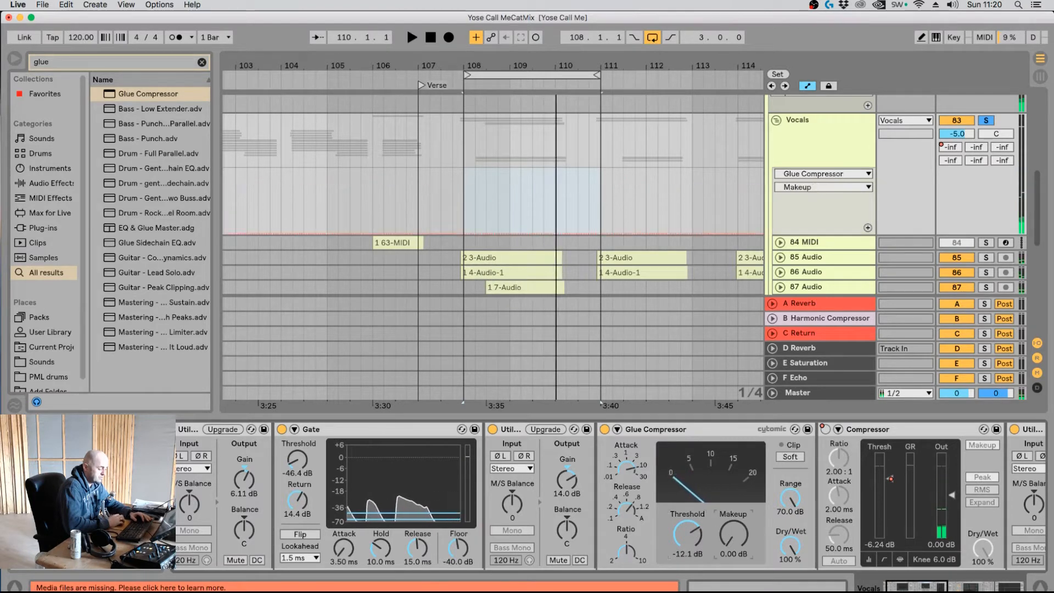
pyautogui.write('3')
pyautogui.press('Return')
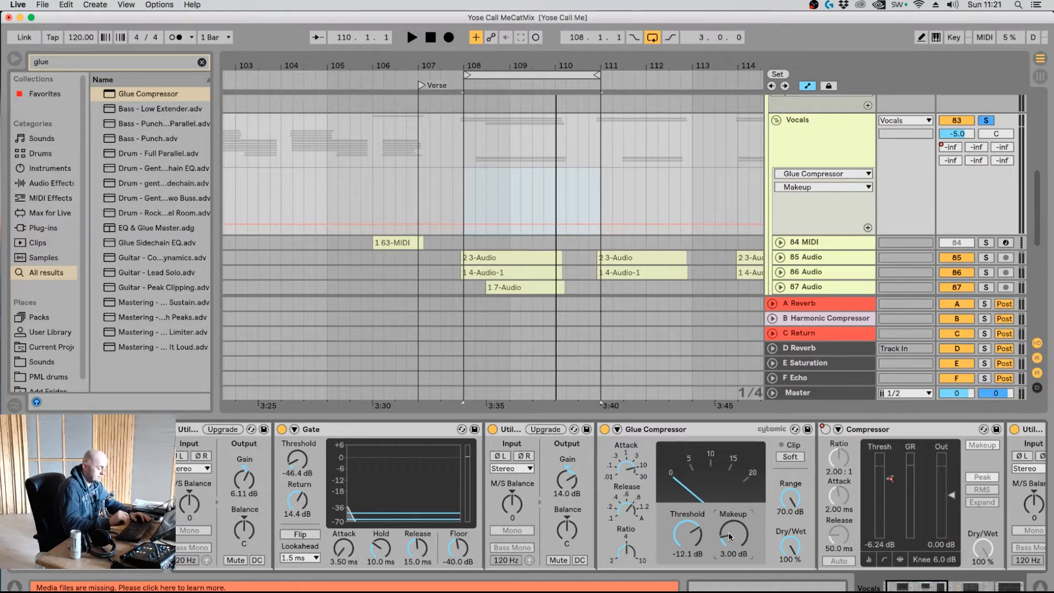
pyautogui.press('space')
pyautogui.write('5')
pyautogui.press('Return')
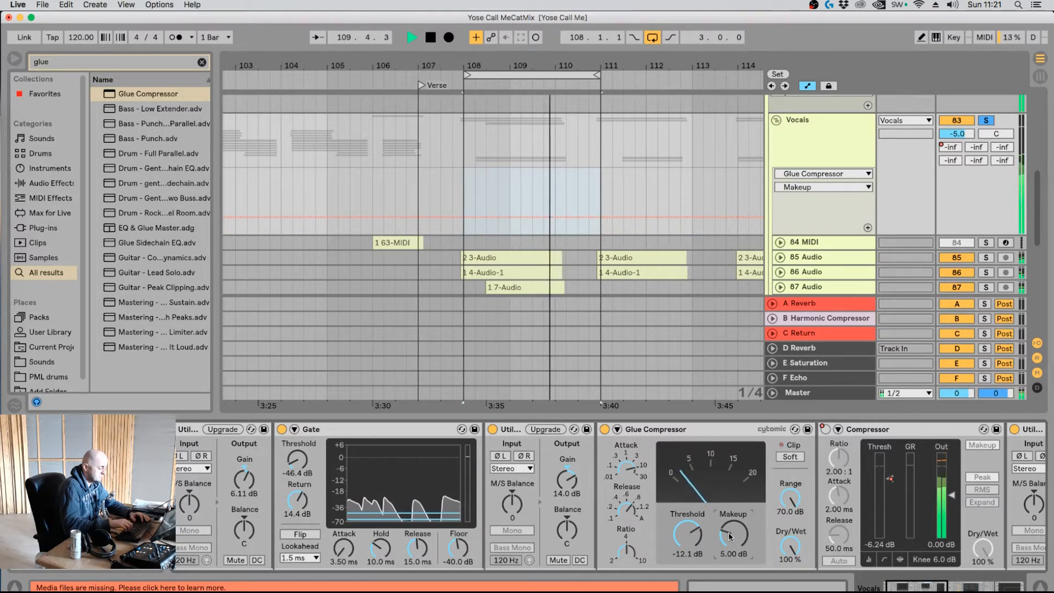
pyautogui.write('4')
pyautogui.press('Return')
pyautogui.press('space')
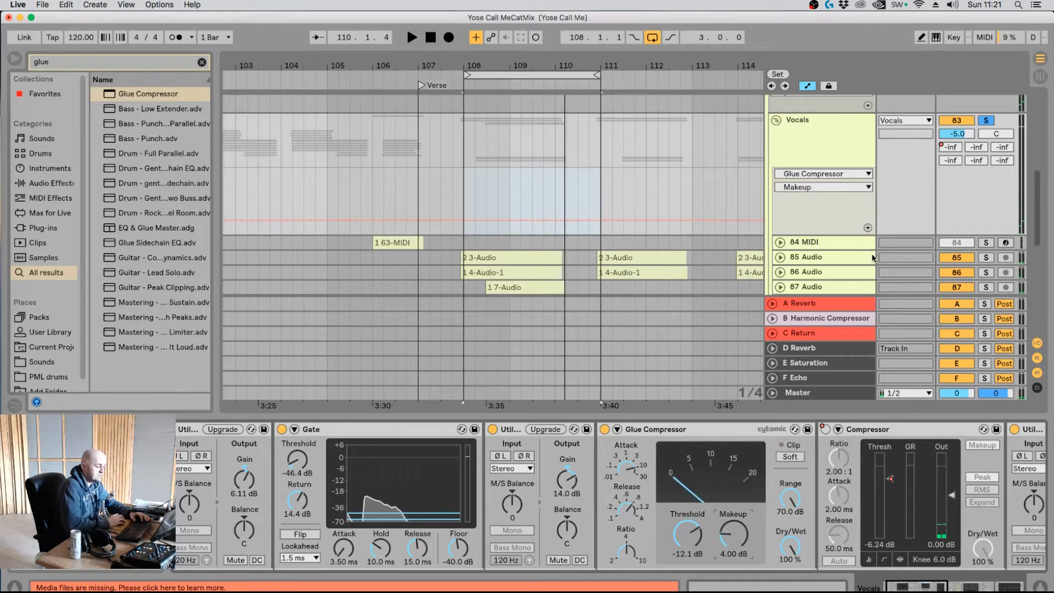
# Take the Vocals group out of solo, set its track volume to 0 dB, and play the loop in the full mix.
pyautogui.click(986, 120)
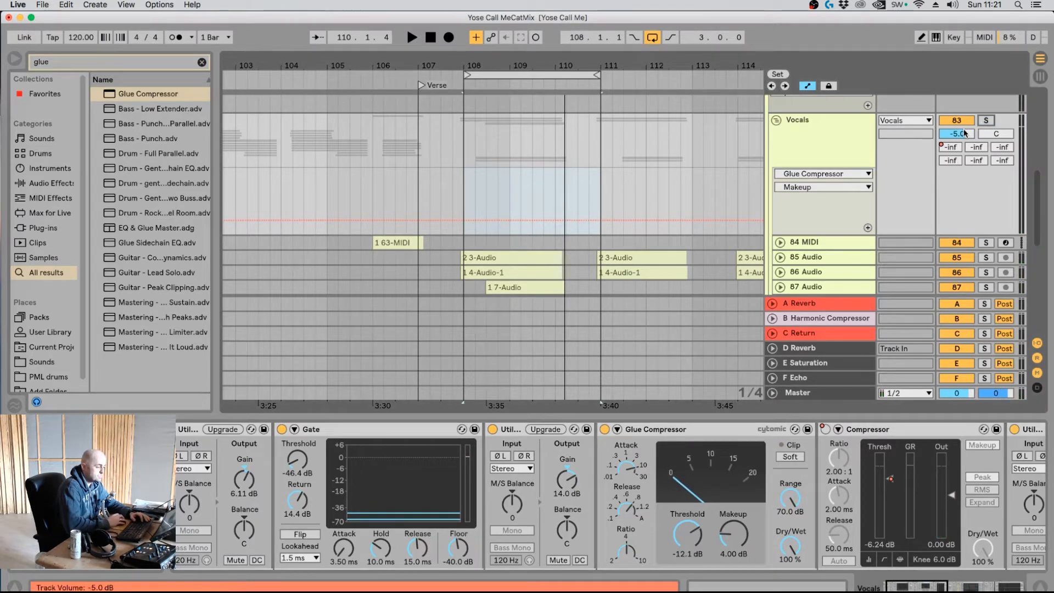
pyautogui.click(964, 133)
pyautogui.press('space')
pyautogui.press('space')
pyautogui.write('00')
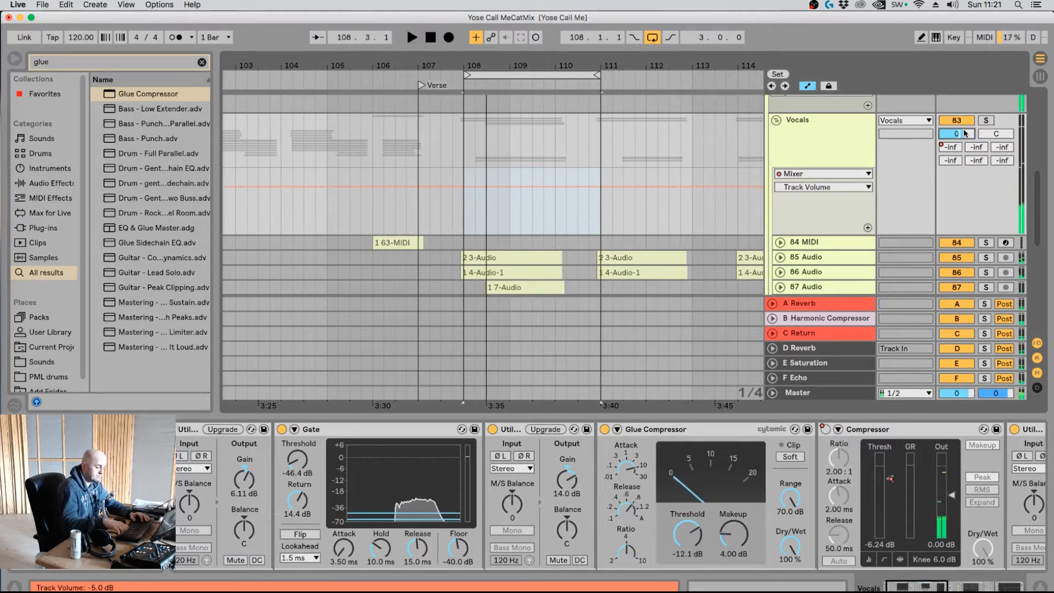
pyautogui.press('Return')
pyautogui.press('space')
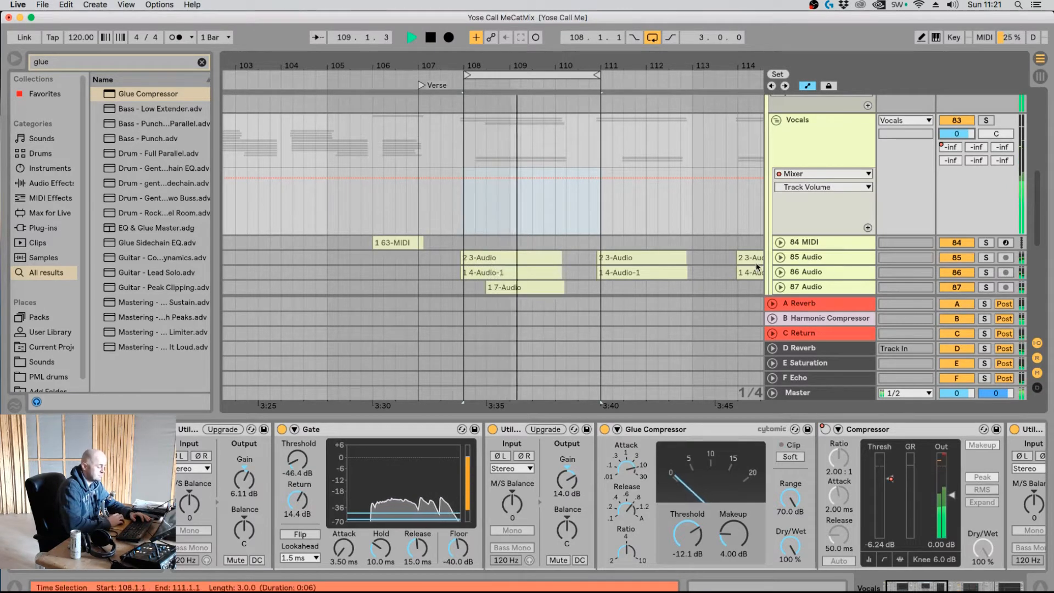
pyautogui.press('space')
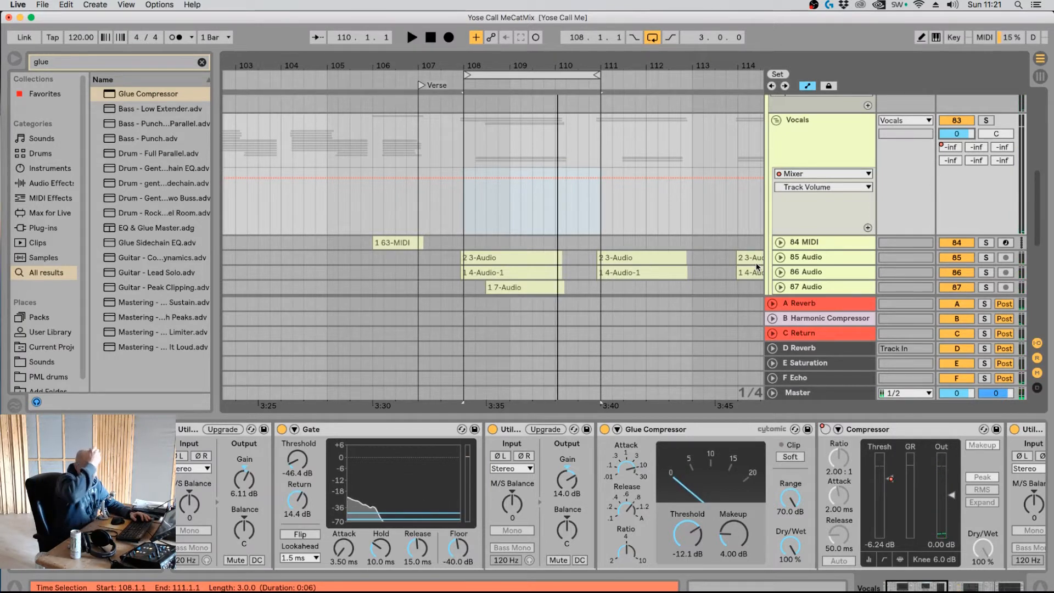
# Compare the Glue Compressor's makeup gain at 3 dB and 4 dB while playing the full mix.
pyautogui.press('space')
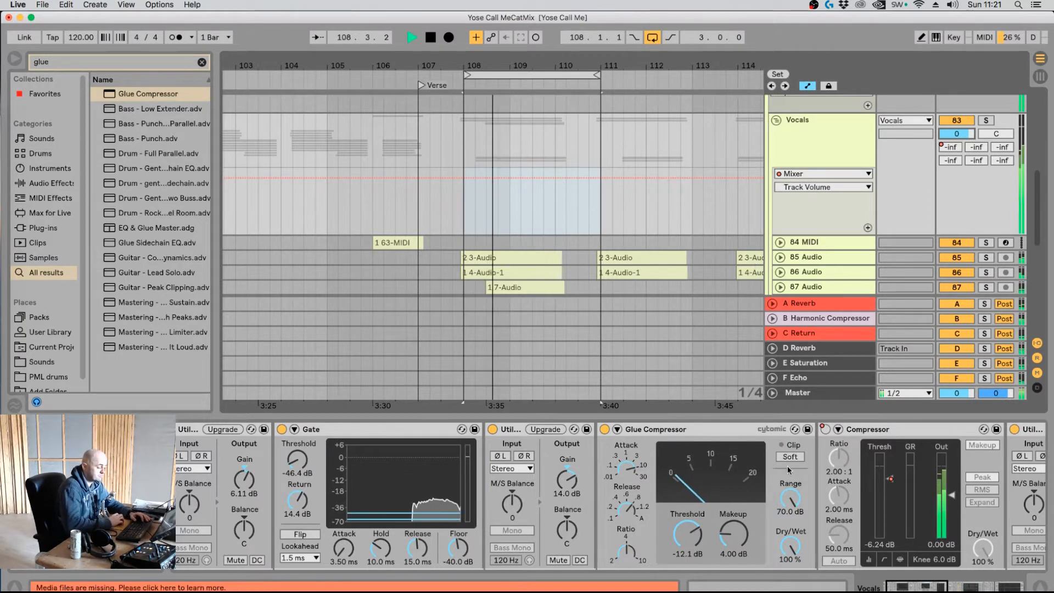
pyautogui.click(745, 545)
pyautogui.moveTo(745, 545); pyautogui.dragTo(743, 542)
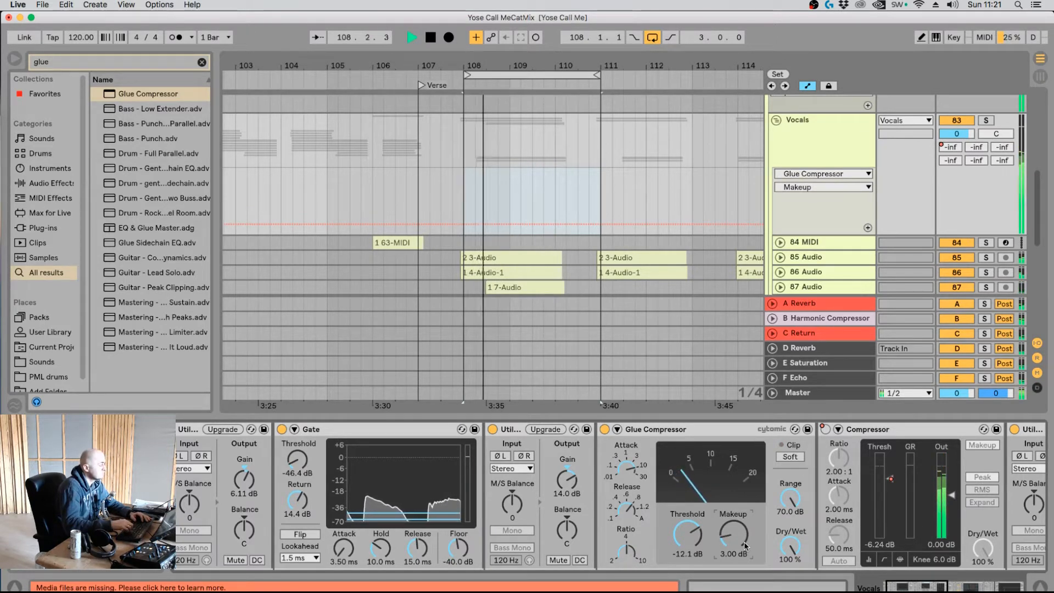
pyautogui.press('Up')
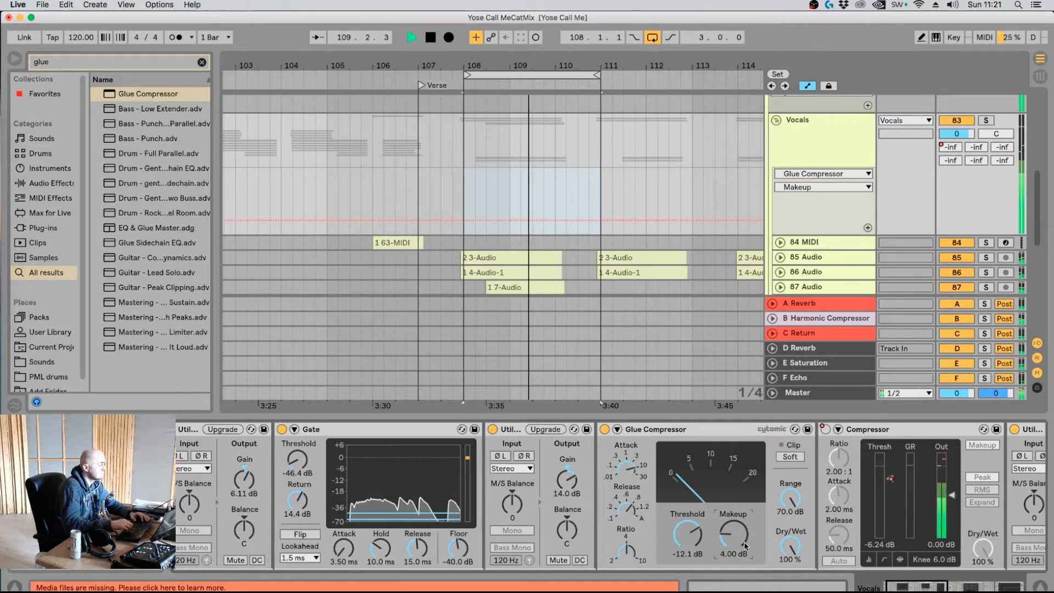
pyautogui.press('space')
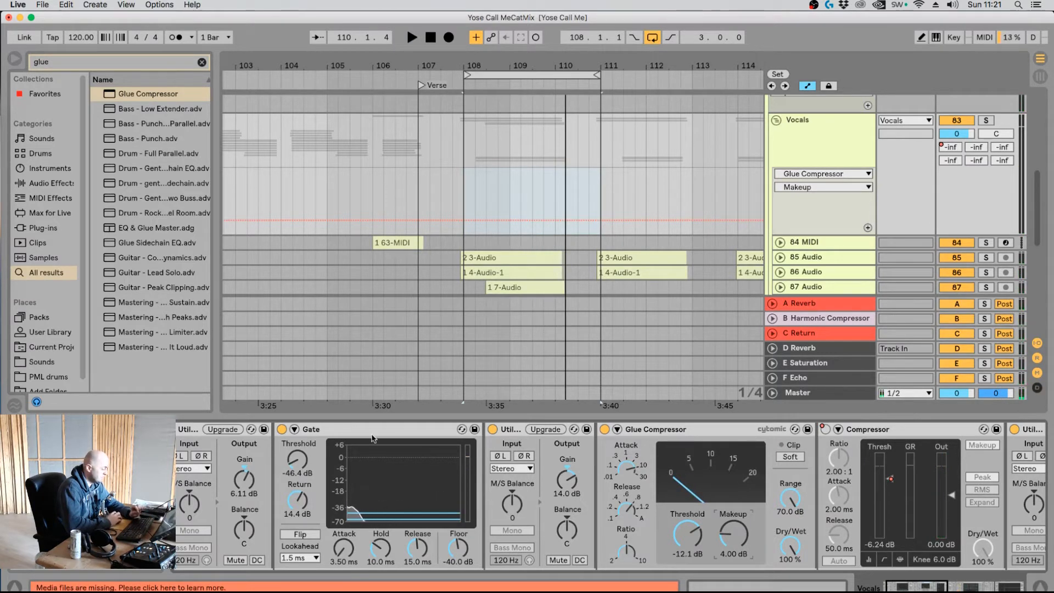
# Review the devices in the Vocals group's Audio Effect Rack, from the first Utility and Gate through to Multiband Dynamics.
pyautogui.click(474, 434)
pyautogui.click(509, 432)
pyautogui.click(691, 490)
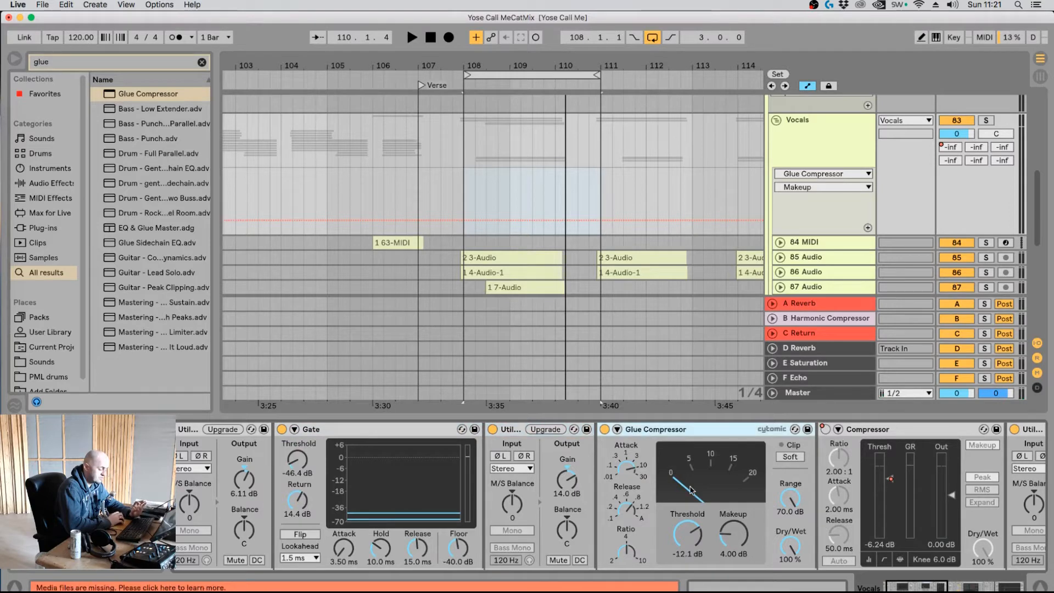
pyautogui.moveTo(893, 590)
pyautogui.mouseDown()
pyautogui.moveTo(909, 590)
pyautogui.moveTo(891, 590)
pyautogui.mouseUp()
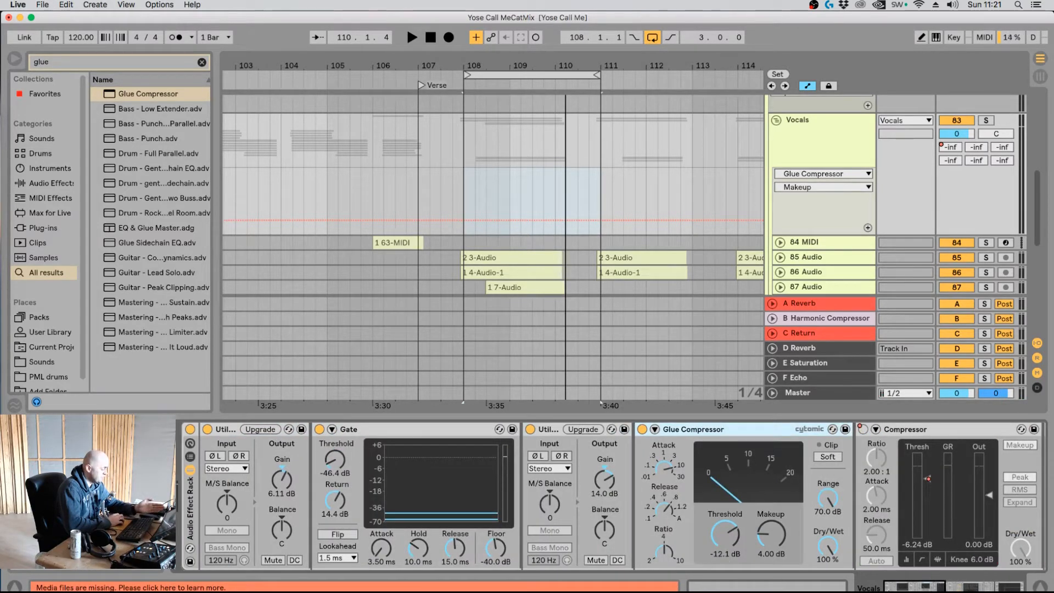
pyautogui.click(190, 470)
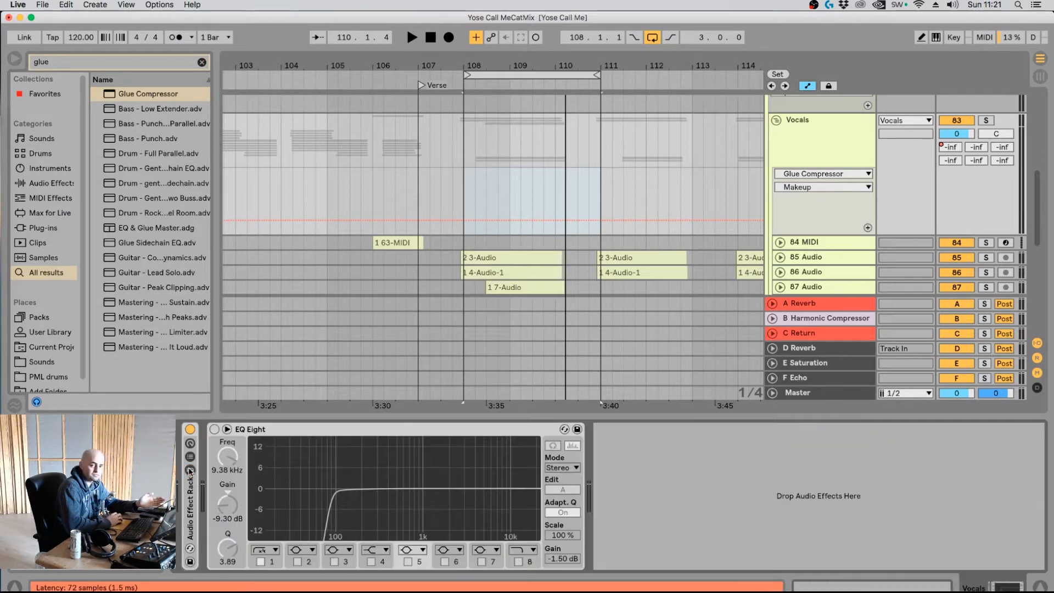
pyautogui.click(190, 470)
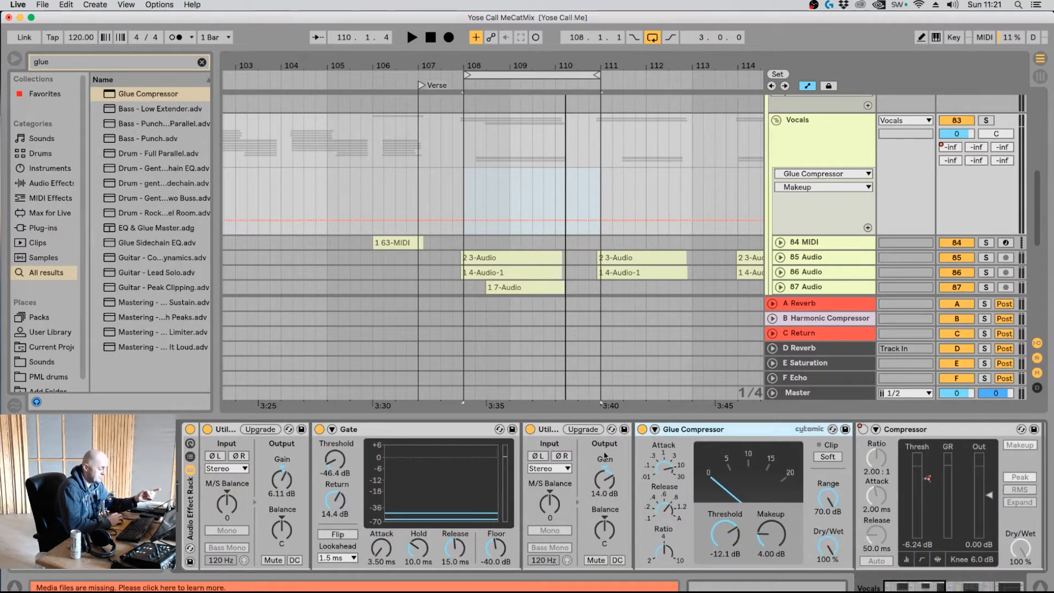
pyautogui.moveTo(932, 589); pyautogui.dragTo(985, 589)
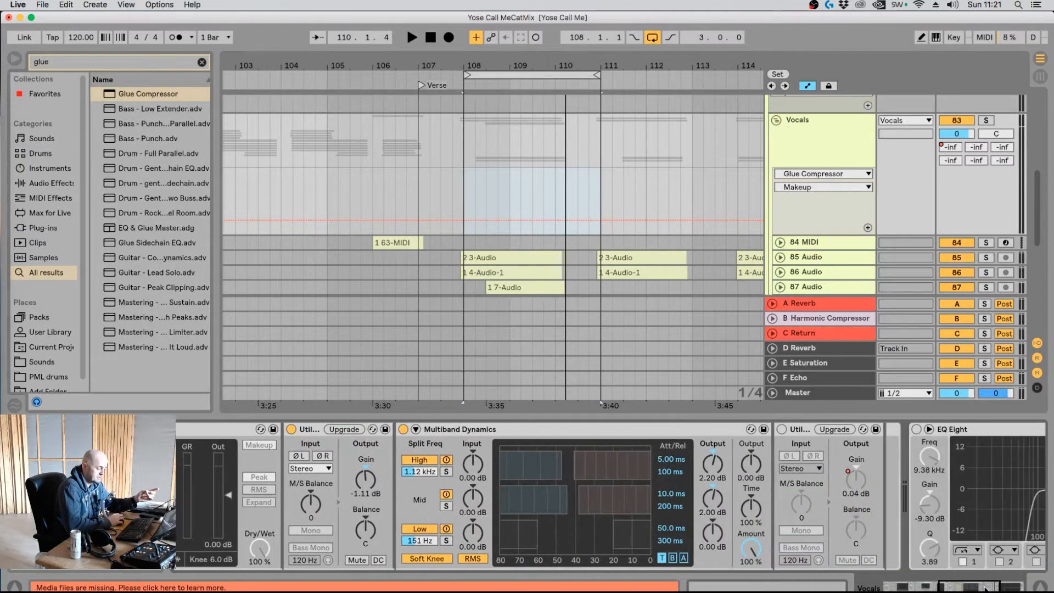
pyautogui.click(563, 437)
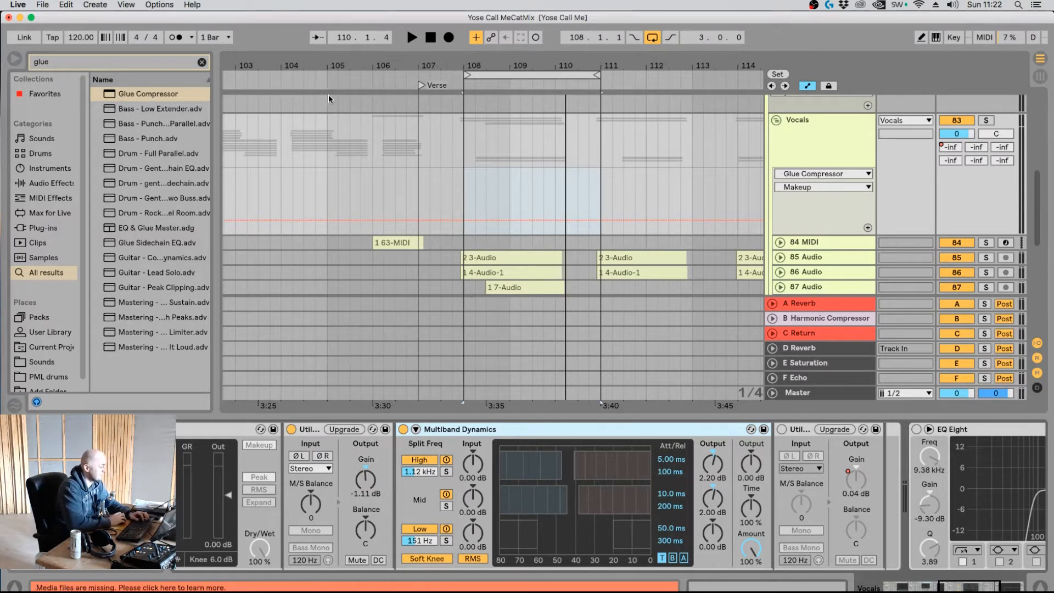
# Search the browser for "de esser" and insert the De-esser.adv preset between the Vocals group's effect rack and EQ Eight.
pyautogui.write('de esser')
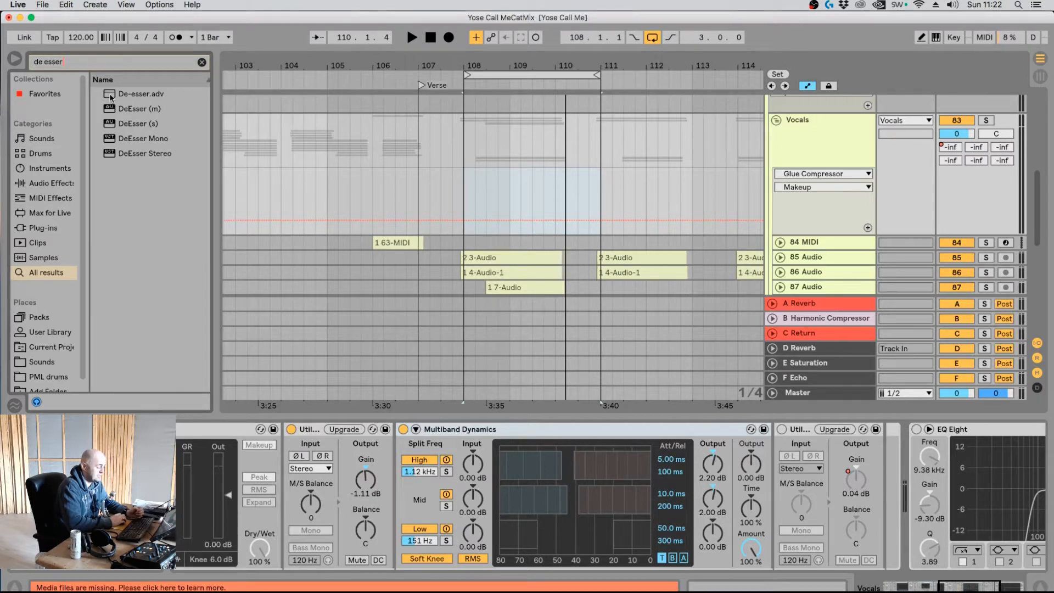
pyautogui.moveTo(111, 98); pyautogui.dragTo(916, 481)
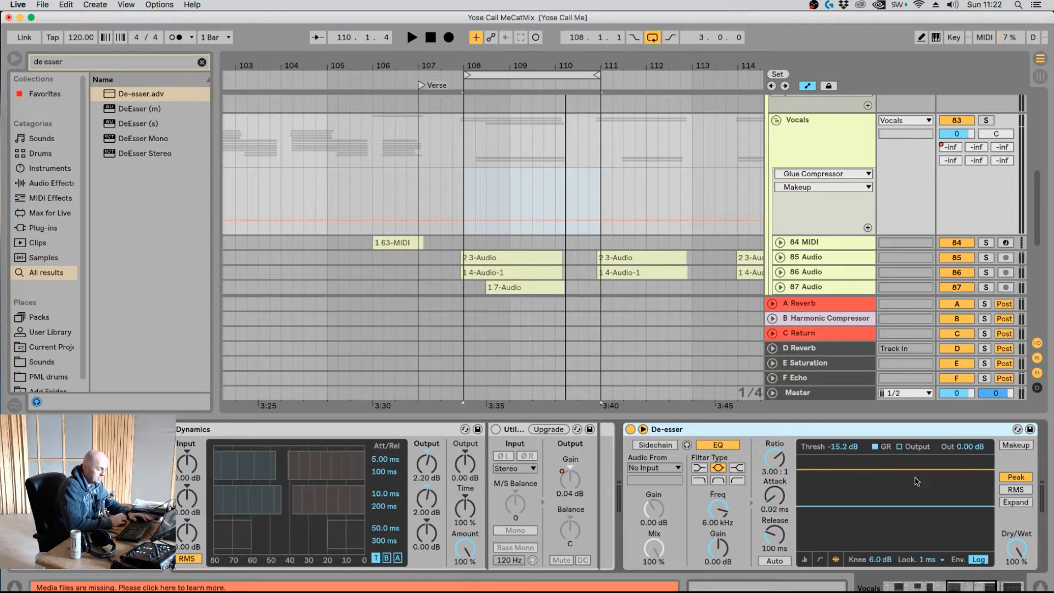
pyautogui.hscroll(6, 768, 472)
pyautogui.hscroll(-3, 768, 472)
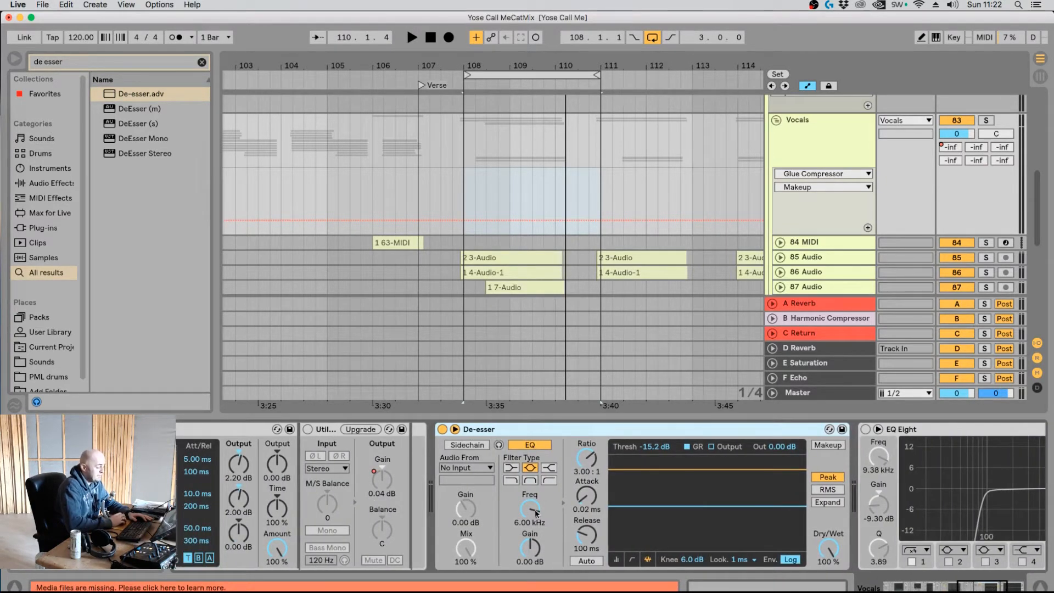
# Lower the De-esser's sidechain EQ frequency to 4.16 kHz, and bypass the device.
pyautogui.click(536, 514)
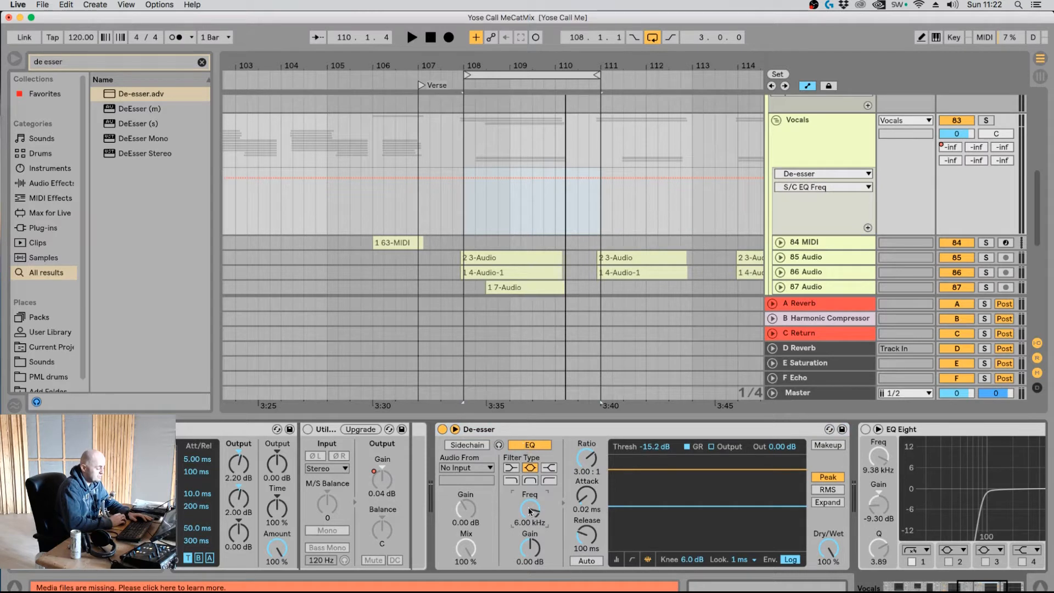
pyautogui.moveTo(531, 511)
pyautogui.mouseDown()
pyautogui.moveTo(531, 537)
pyautogui.moveTo(531, 524)
pyautogui.mouseUp()
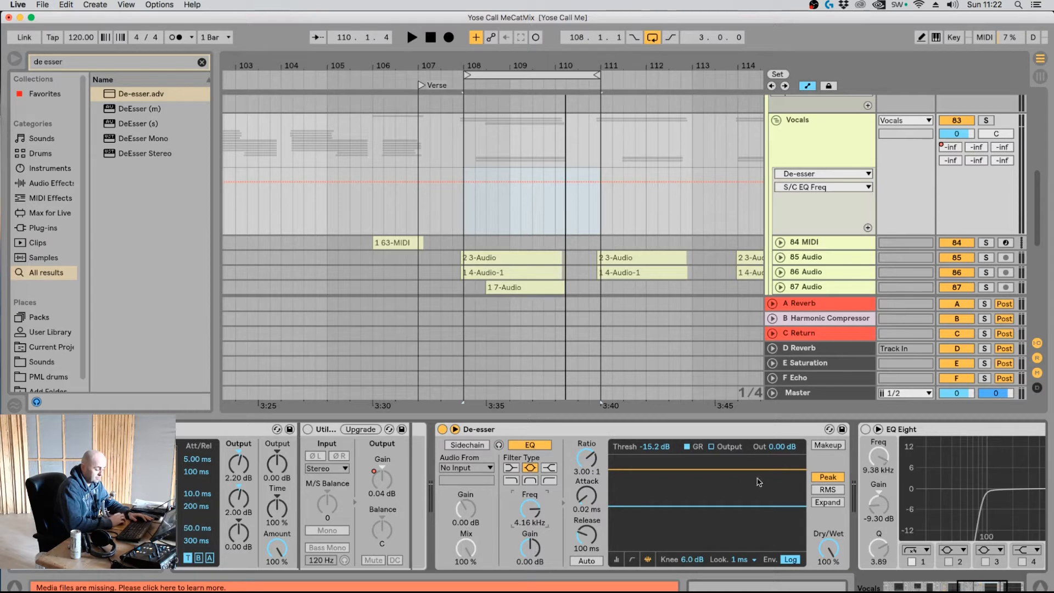
pyautogui.click(443, 429)
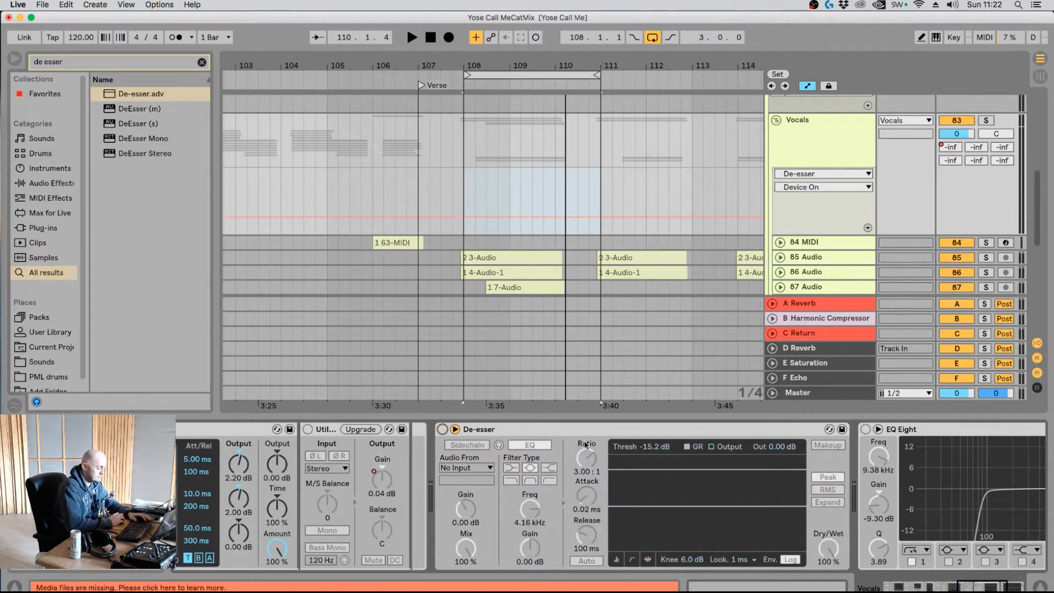
# Solo the Vocals group and repeatedly audition the opening of its loop with the De-esser bypassed.
pyautogui.click(987, 120)
pyautogui.press('space')
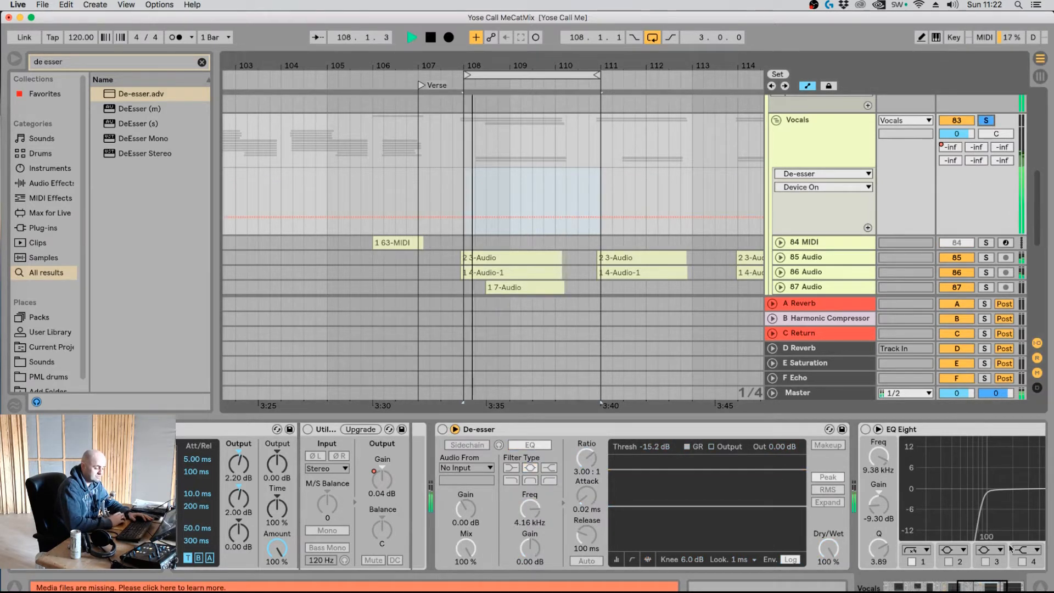
pyautogui.press('space')
pyautogui.press('space')
pyautogui.click(995, 588)
pyautogui.moveTo(996, 589); pyautogui.dragTo(1002, 589)
pyautogui.press('space')
pyautogui.press('space')
pyautogui.press('space')
pyautogui.press('space')
pyautogui.press('space')
pyautogui.press('space')
pyautogui.press('space')
pyautogui.press('space')
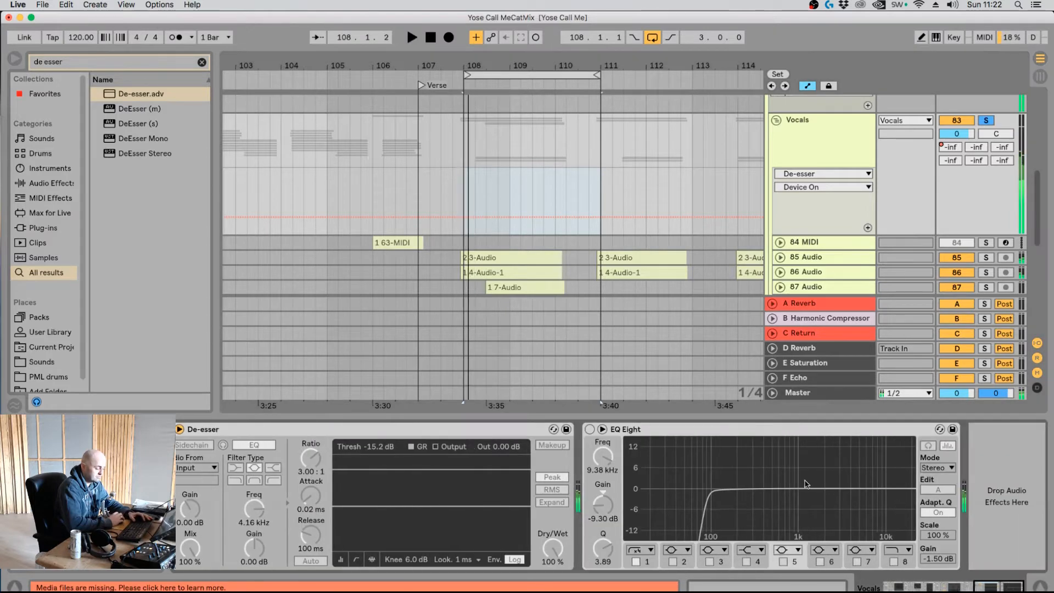
# Turn on the EQ Eight after the De-esser and replay the loop's opening to examine the vocal spectrum.
pyautogui.click(589, 429)
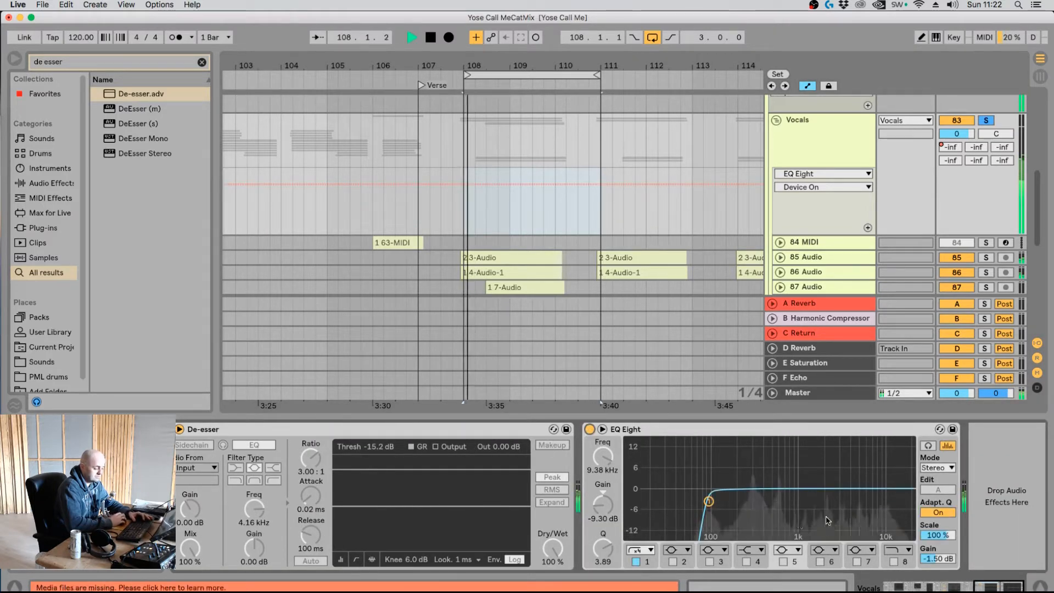
pyautogui.press('space')
pyautogui.press('space')
pyautogui.press('space')
pyautogui.press('space')
pyautogui.press('space')
pyautogui.press('space')
pyautogui.press('space')
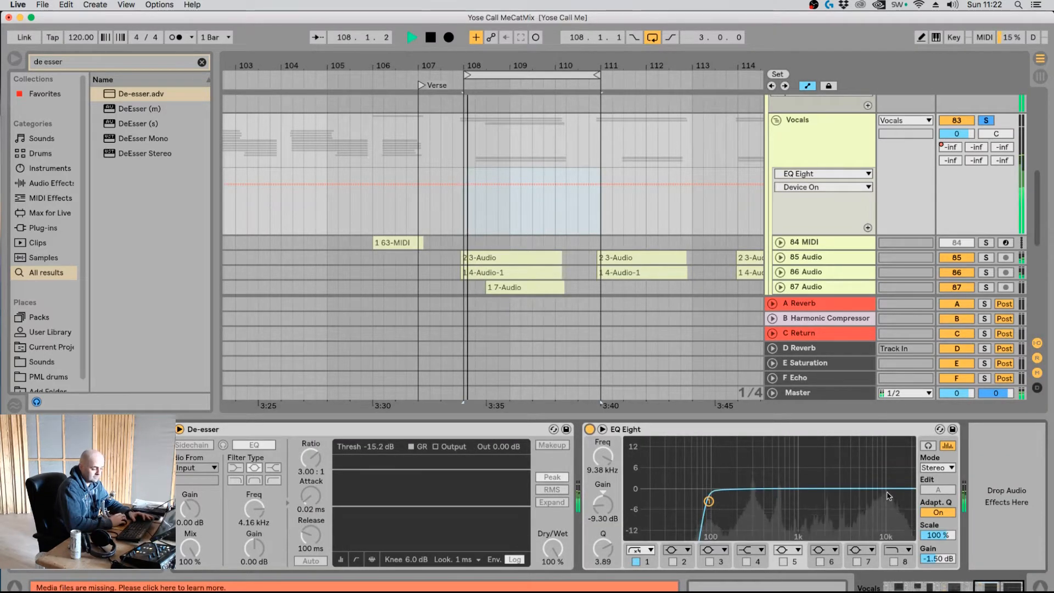
# Enable EQ Eight's band 6 as a narrow 13.8 dB boost at 10.2 kHz, and listen to it in audition mode.
pyautogui.click(820, 562)
pyautogui.moveTo(852, 490); pyautogui.dragTo(885, 449)
pyautogui.press('space')
pyautogui.press('space')
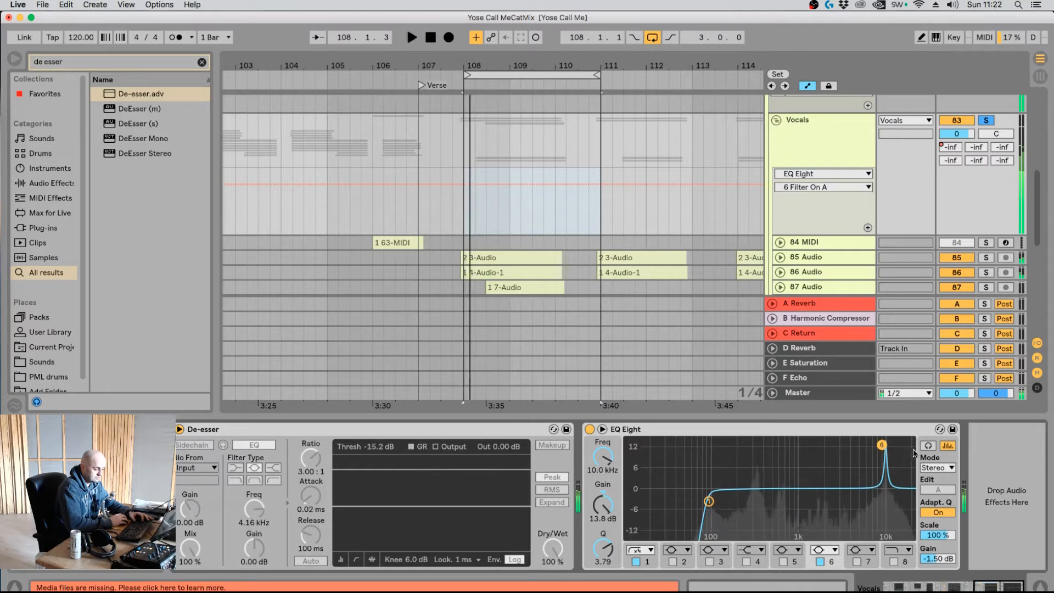
pyautogui.press('space')
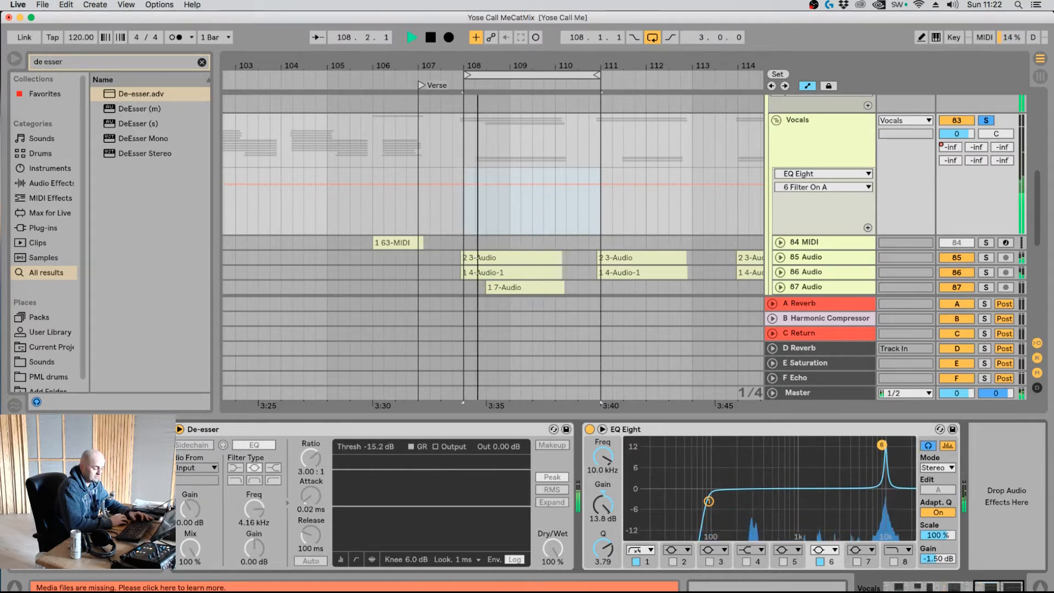
pyautogui.moveTo(885, 449)
pyautogui.mouseDown()
pyautogui.moveTo(873, 445)
pyautogui.moveTo(883, 445)
pyautogui.mouseUp()
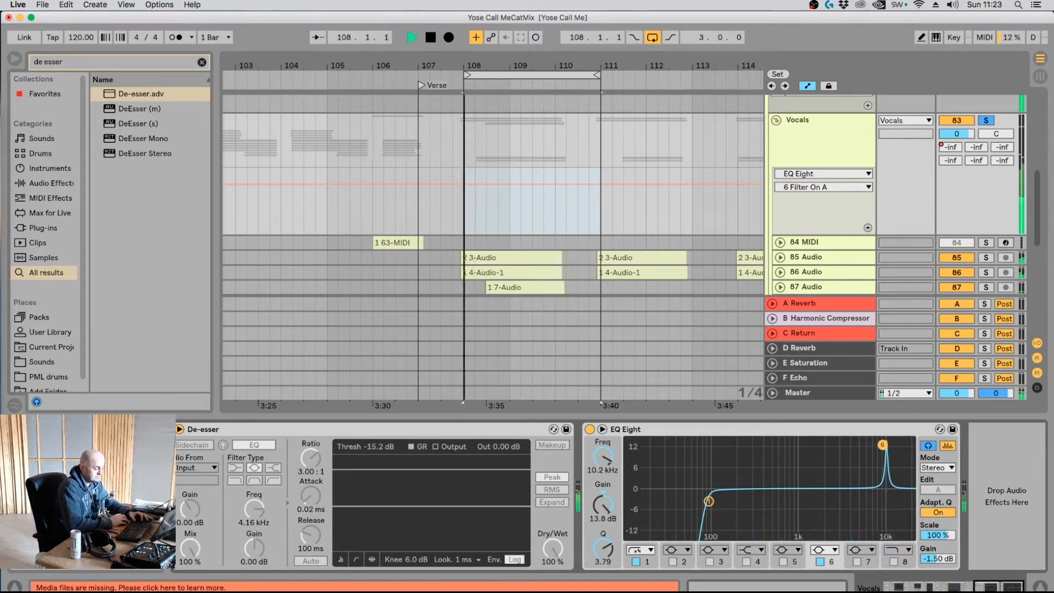
# Loop the section from 107.4.3 to 111.1.1 and replay its opening with the band 6 boost active.
pyautogui.press('space')
pyautogui.moveTo(485, 65); pyautogui.dragTo(437, 76)
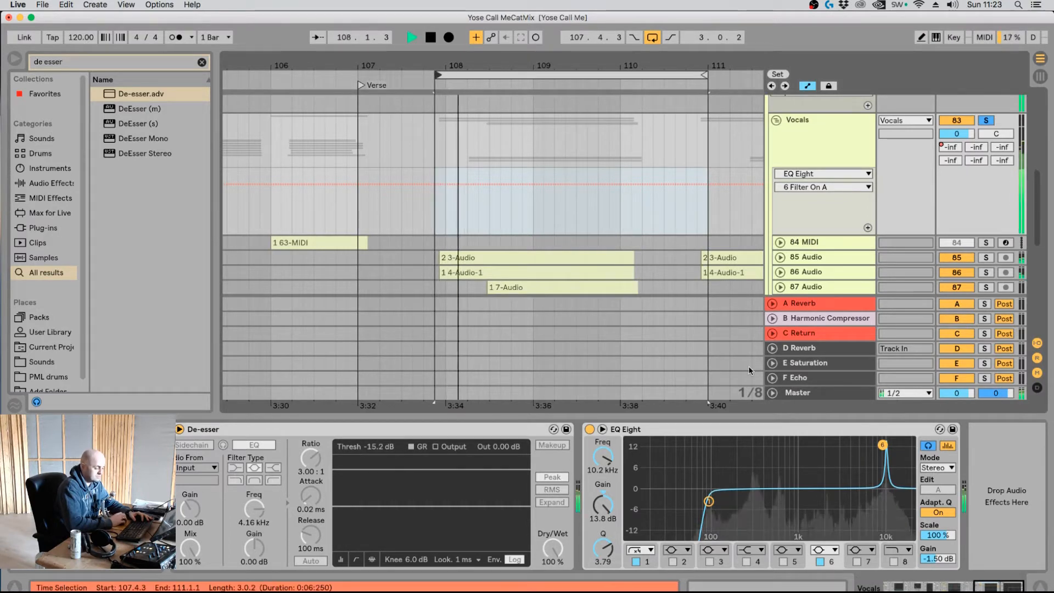
pyautogui.press('space')
pyautogui.press('space')
pyautogui.press('space')
pyautogui.press('space')
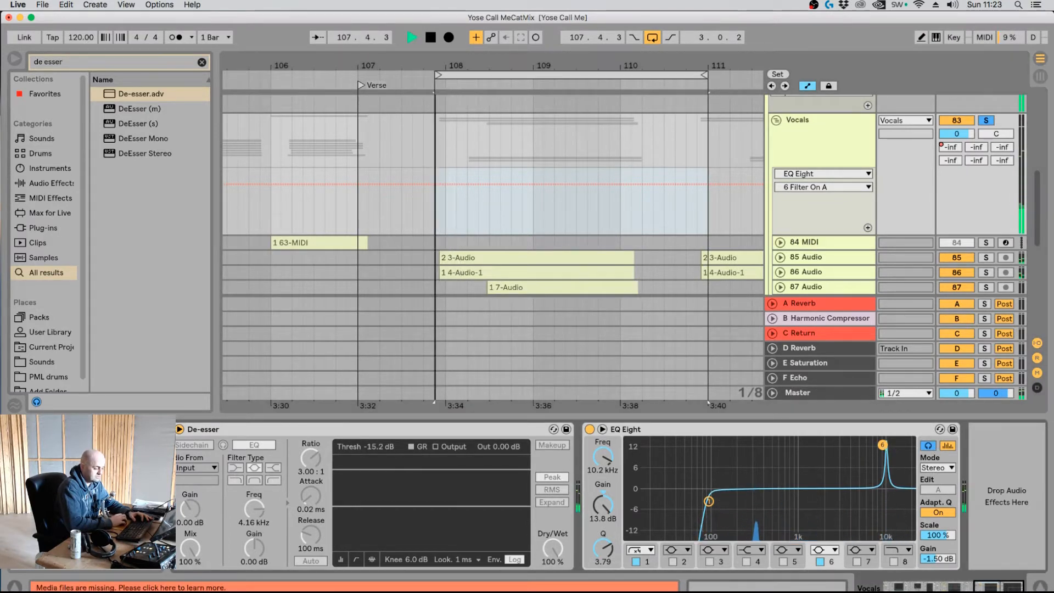
# Stop playback, switch off EQ Eight's audition mode, and disable band 6.
pyautogui.press('space')
pyautogui.click(928, 445)
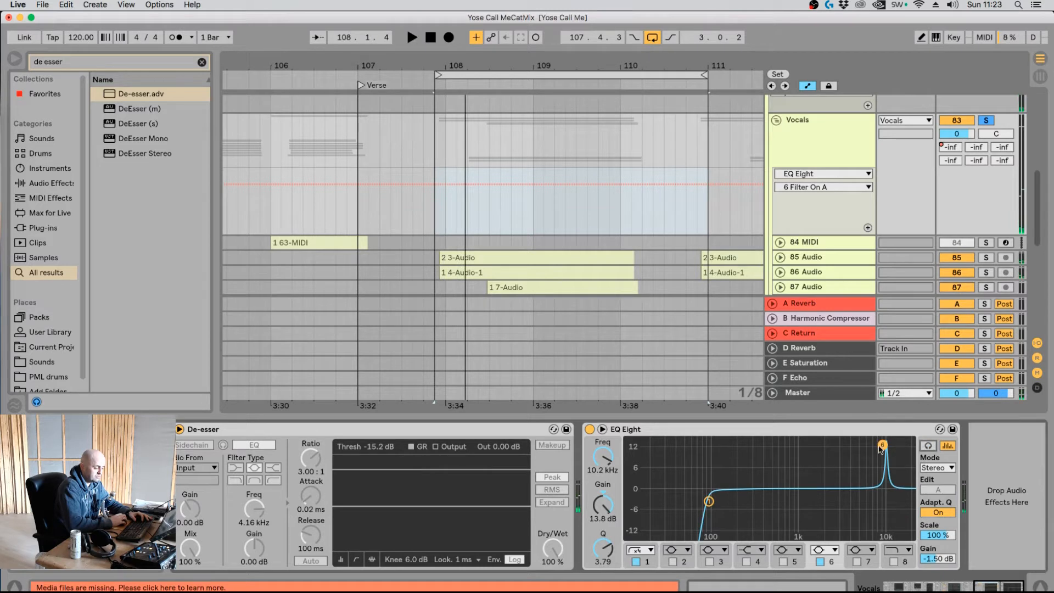
pyautogui.click(820, 560)
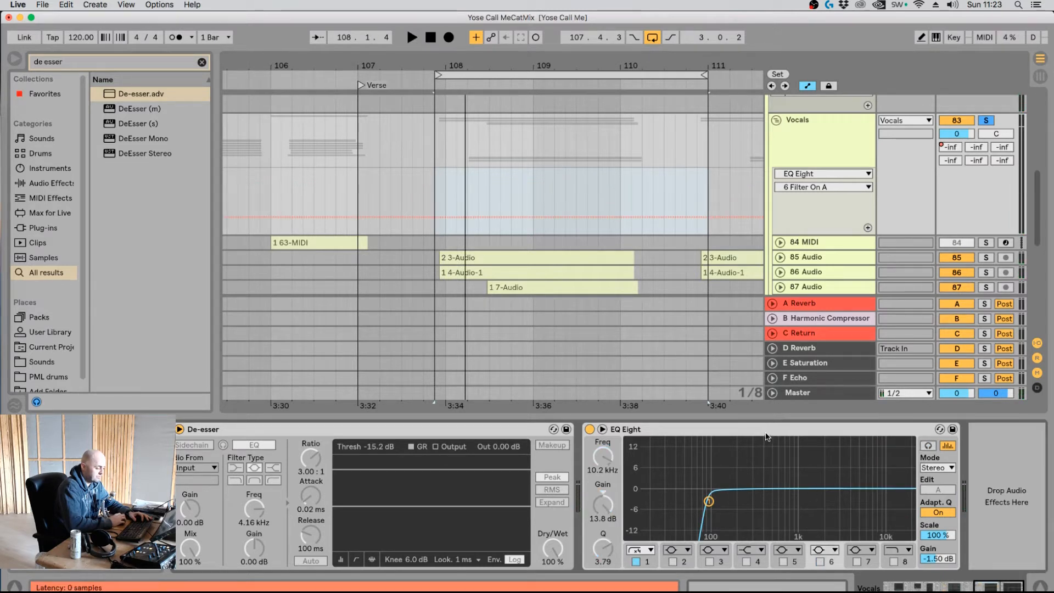
# Delete the De-esser placed before EQ Eight in the Vocals group's device chain.
pyautogui.click(766, 435)
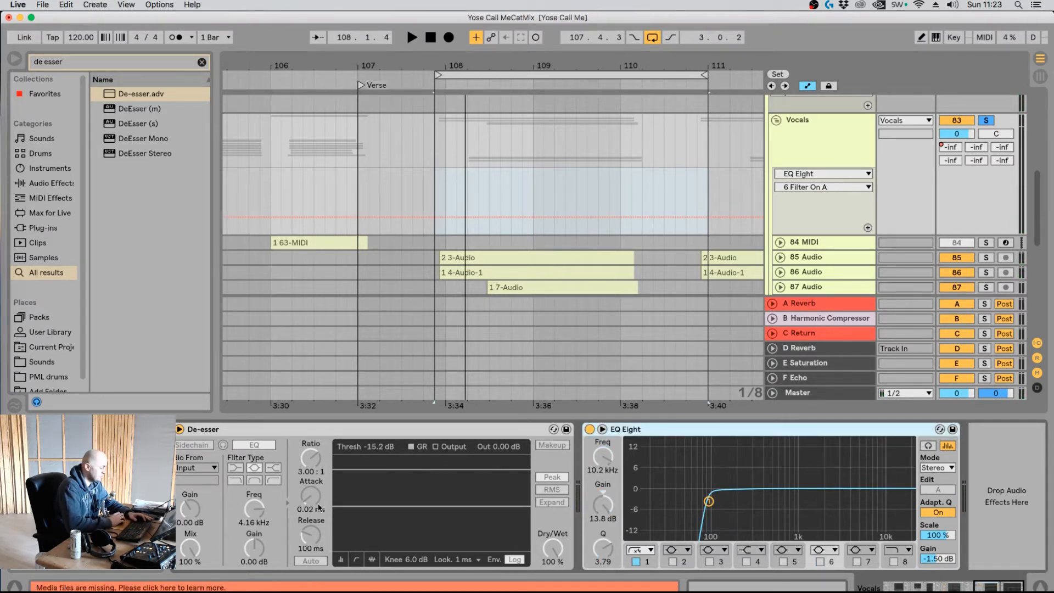
pyautogui.moveTo(1003, 586); pyautogui.dragTo(988, 587)
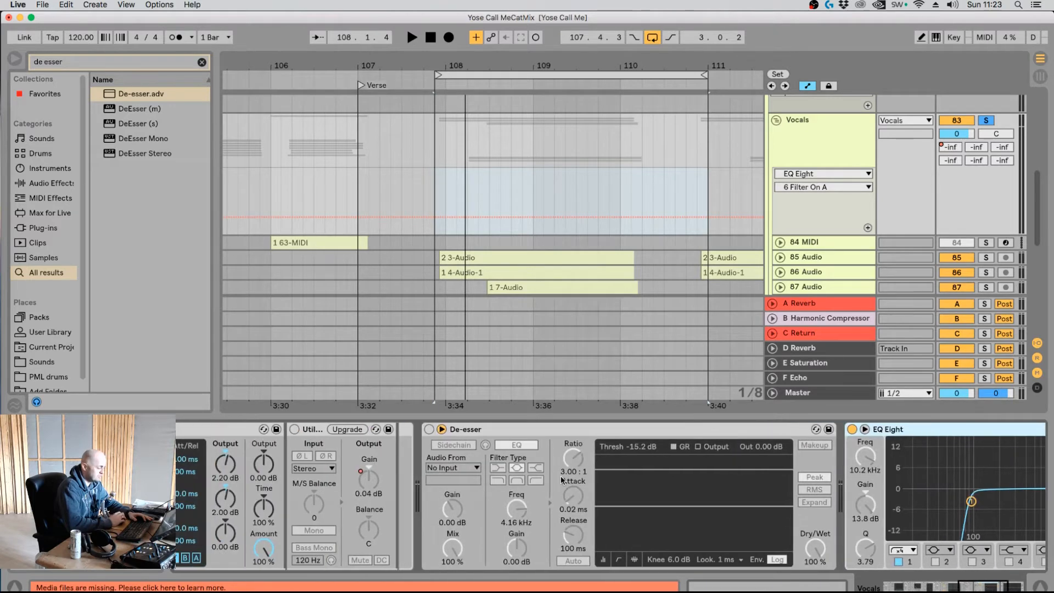
pyautogui.click(483, 428)
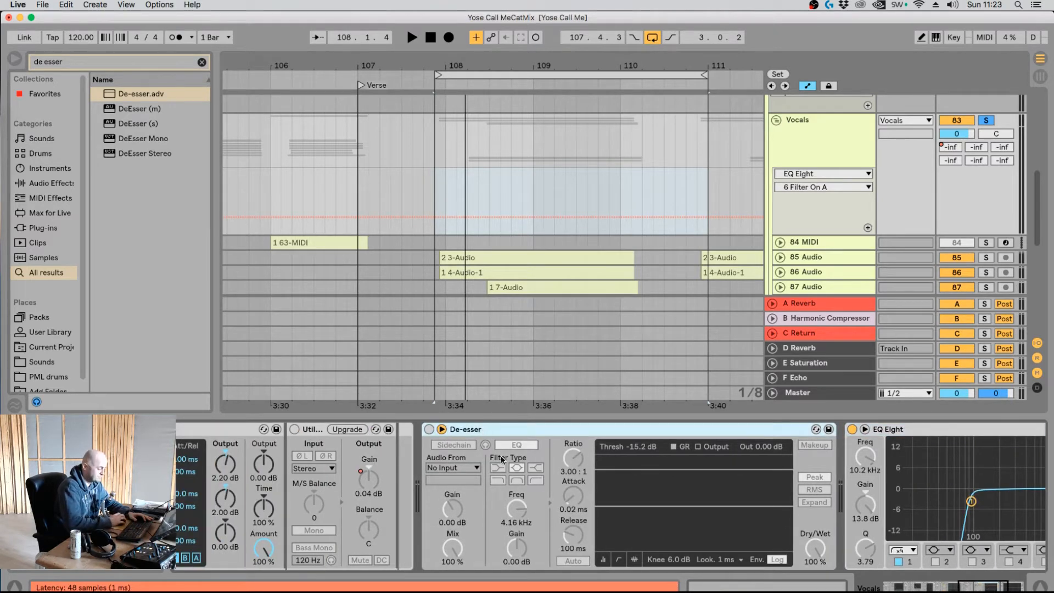
pyautogui.press('Delete')
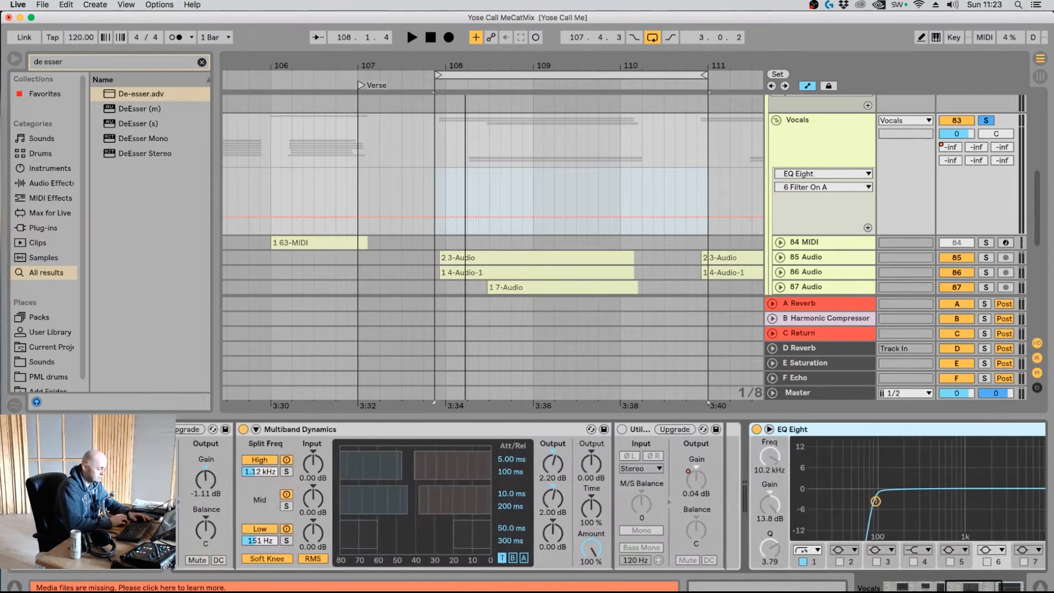
# Replay the loop's opening several times to hear the soloed vocals without the De-esser and watch the Multiband Dynamics meters.
pyautogui.press('space')
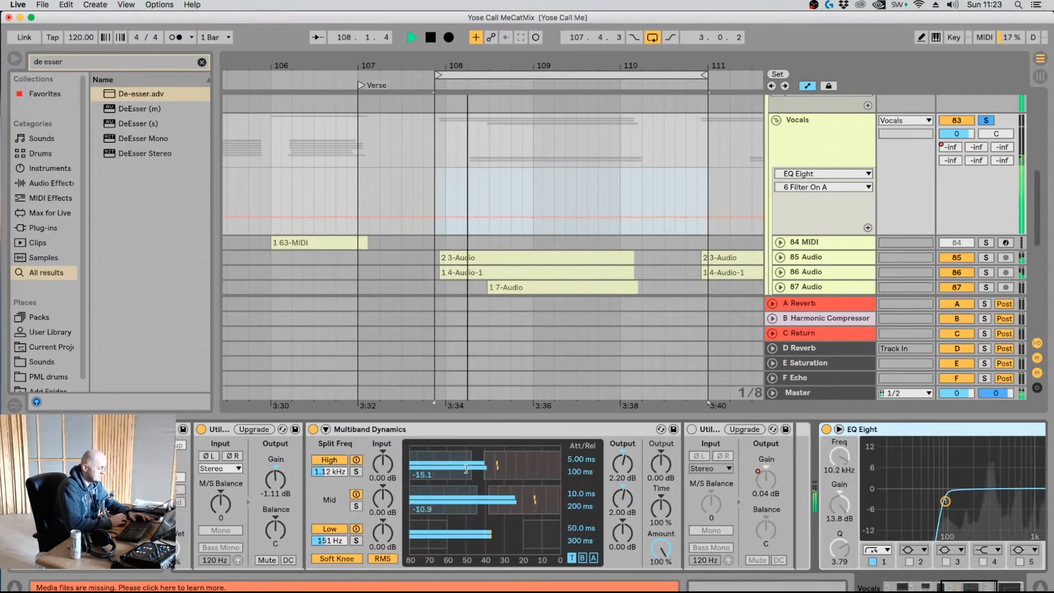
pyautogui.press('space')
pyautogui.press('space')
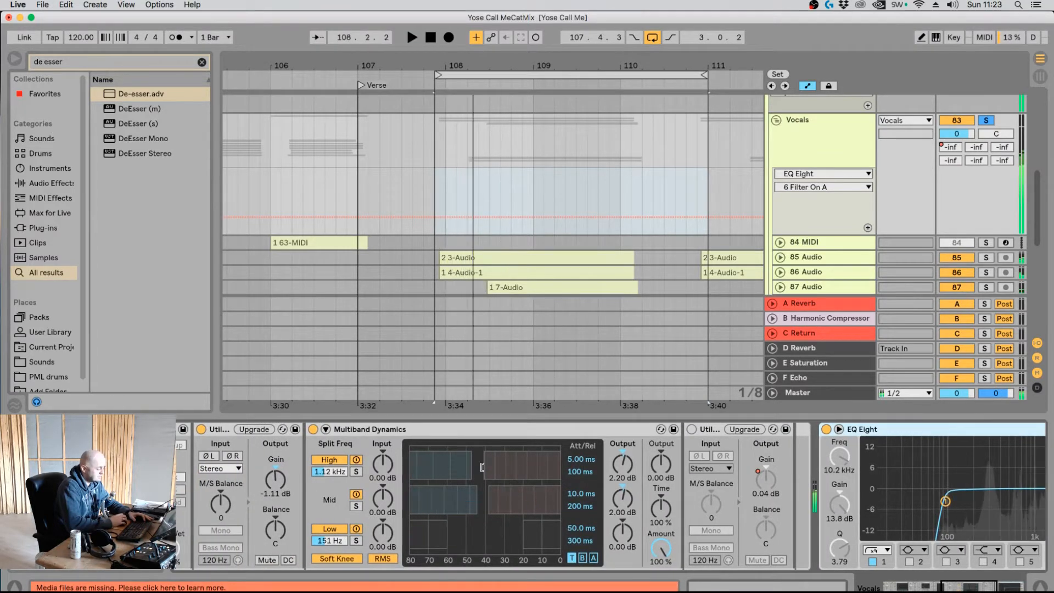
pyautogui.press('space')
pyautogui.press('space')
pyautogui.press('space')
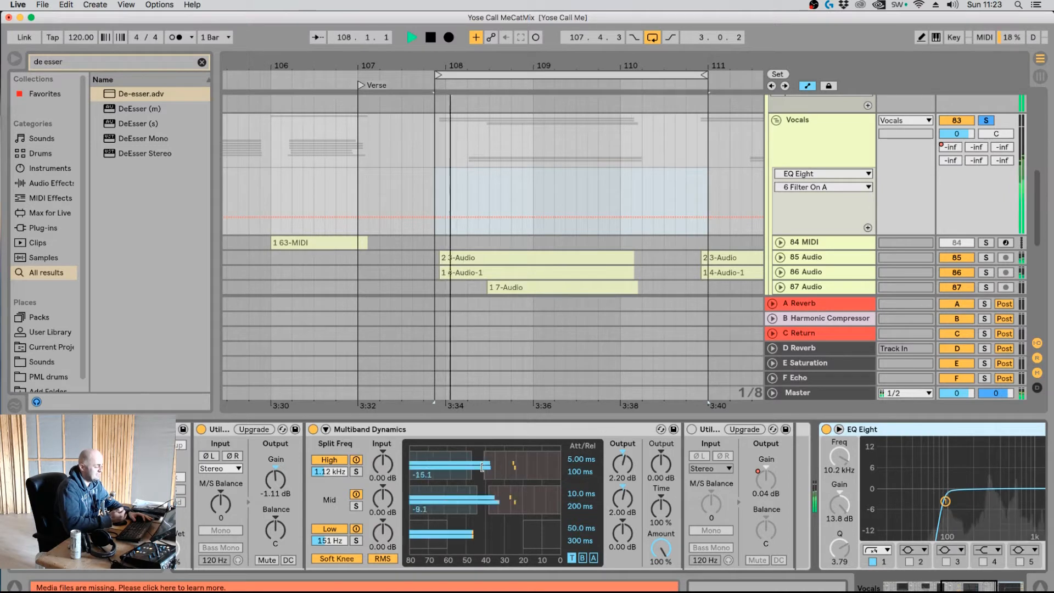
pyautogui.press('space')
pyautogui.press('space')
pyautogui.press('space')
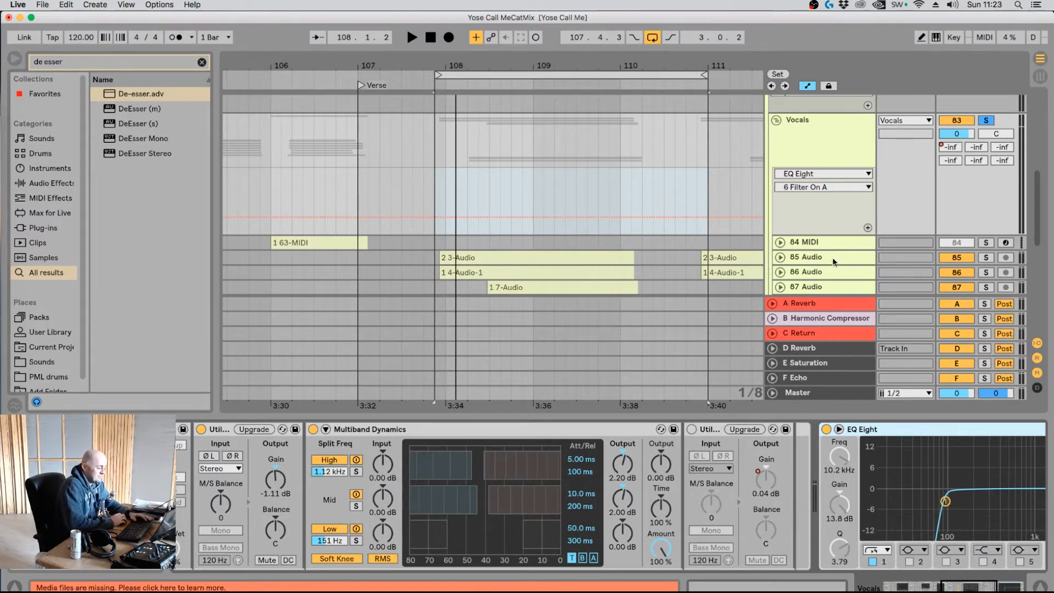
# Unfold the 85 Audio track to examine its clip waveform, fold it again, and return to the Vocals group's devices.
pyautogui.click(785, 257)
pyautogui.click(780, 257)
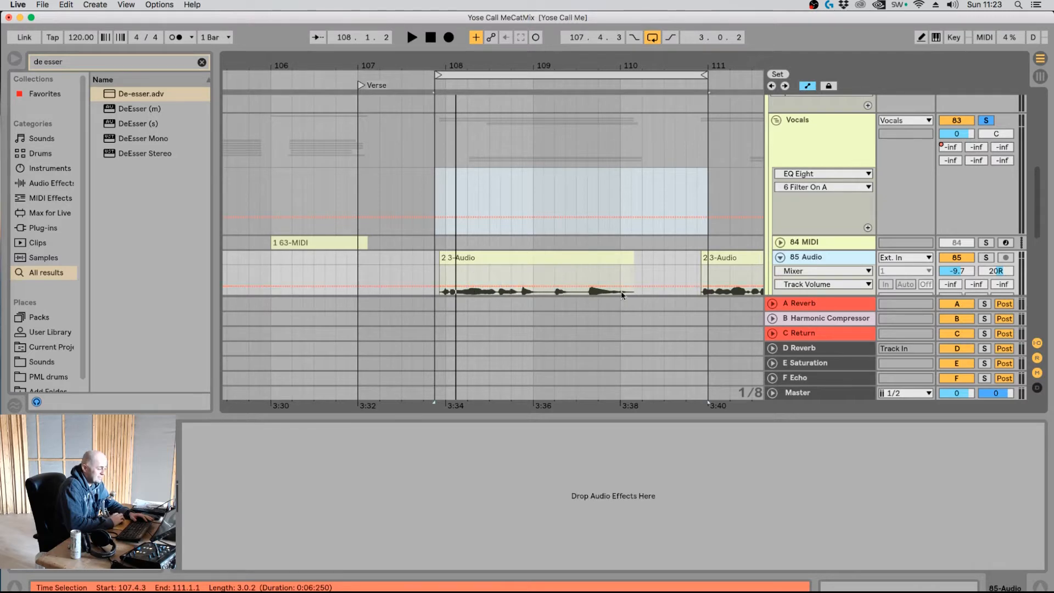
pyautogui.click(779, 257)
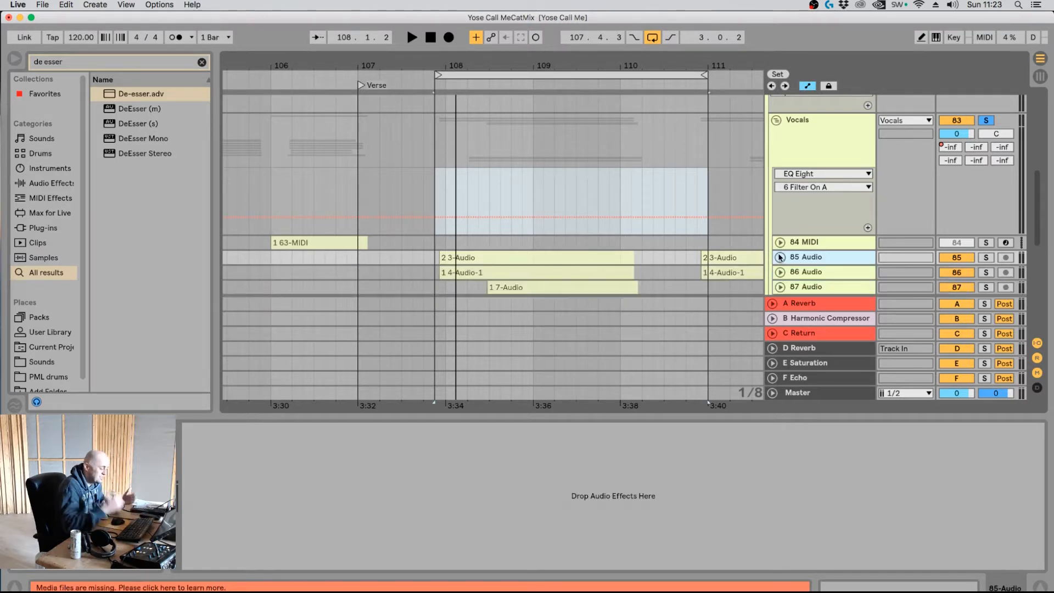
pyautogui.click(803, 143)
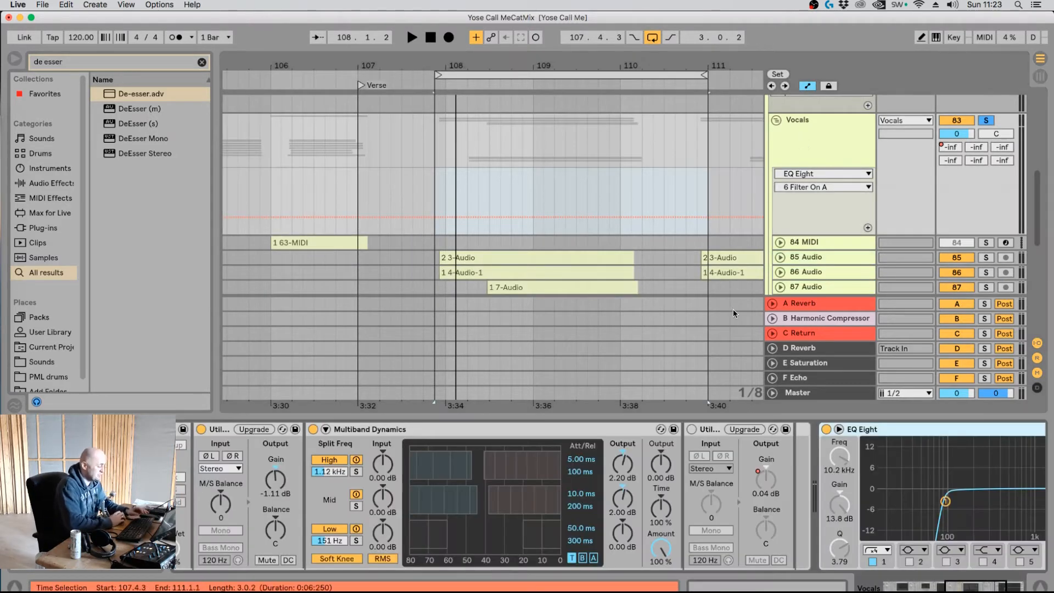
# Hide the devices inside the Vocals group's Audio Effect Rack and take the group out of solo.
pyautogui.moveTo(975, 587); pyautogui.dragTo(914, 587)
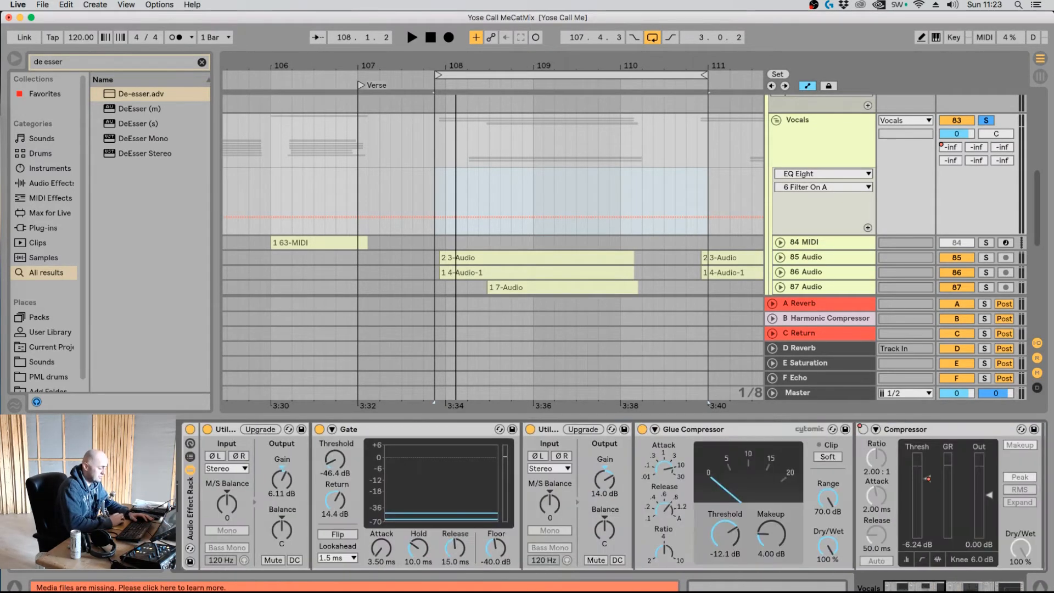
pyautogui.click(189, 470)
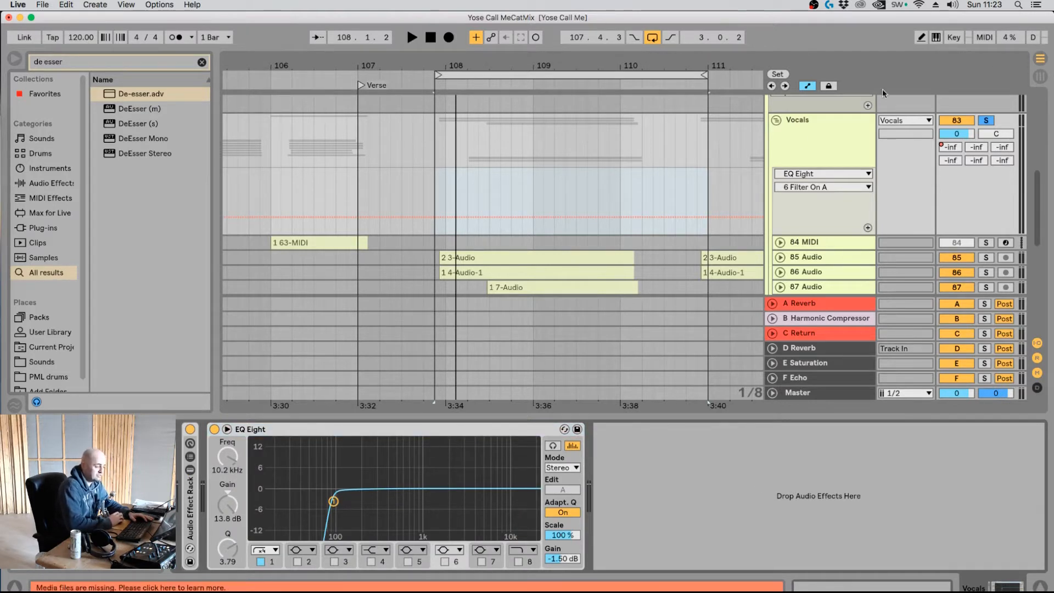
pyautogui.click(986, 120)
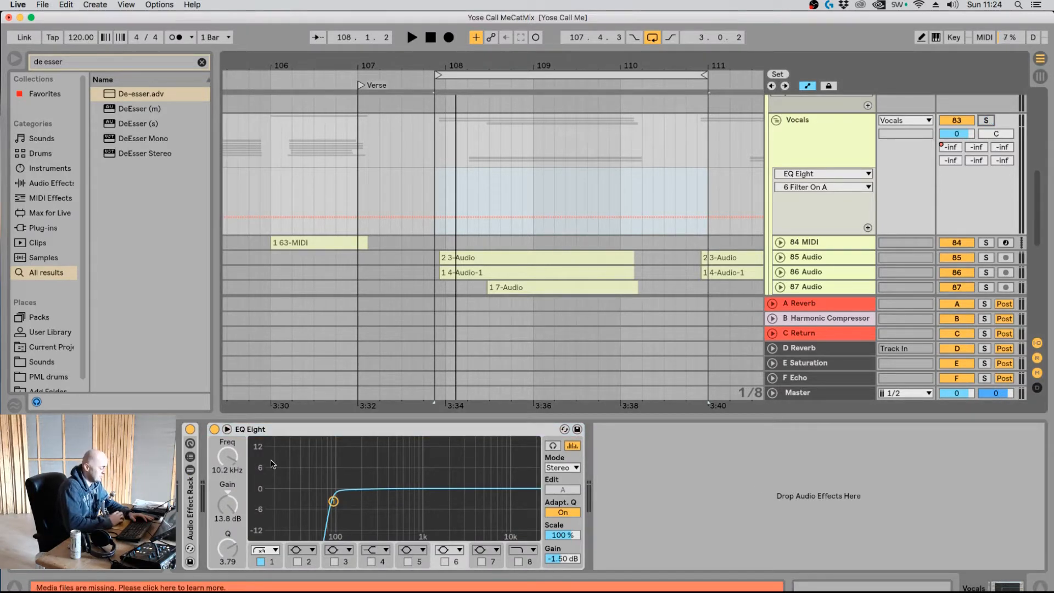
# Try lowering EQ Eight's band 1 low cut to 75.8 Hz, listening to the full mix from the loop's opening.
pyautogui.press('space')
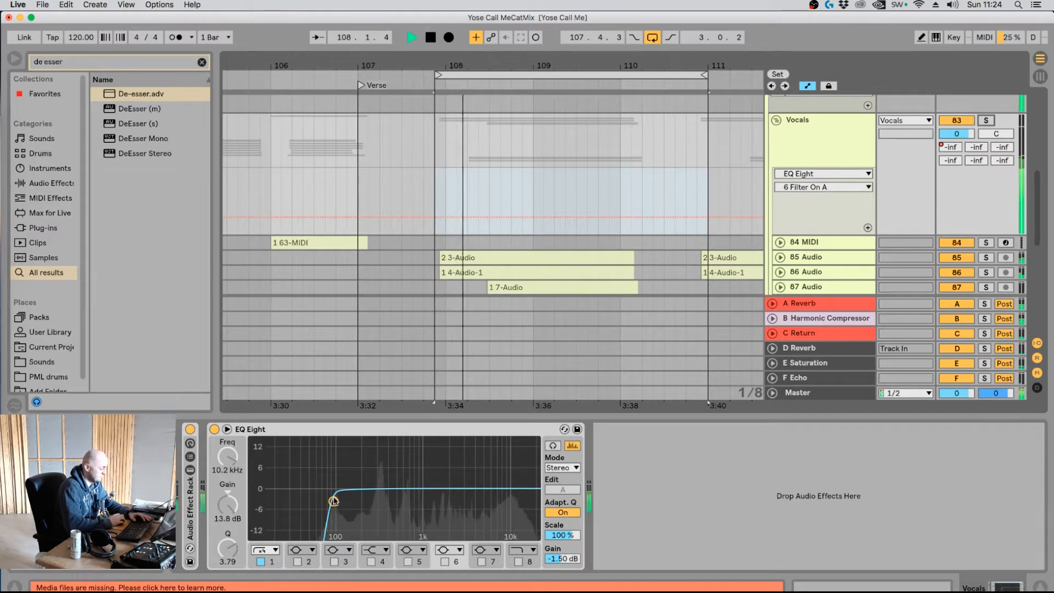
pyautogui.moveTo(333, 501); pyautogui.dragTo(327, 502)
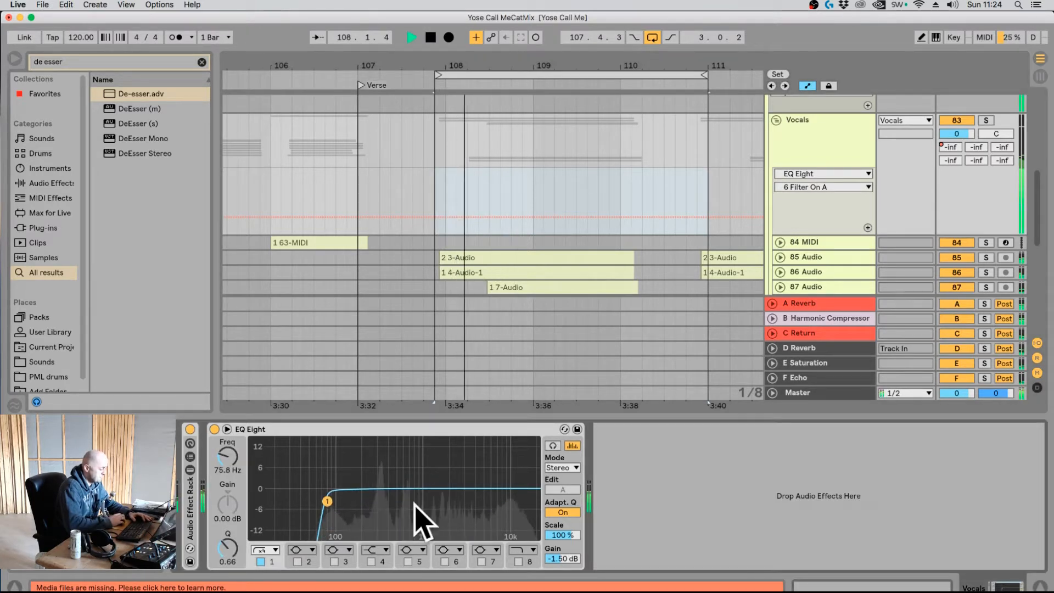
pyautogui.press('space')
pyautogui.press('space')
pyautogui.press('space')
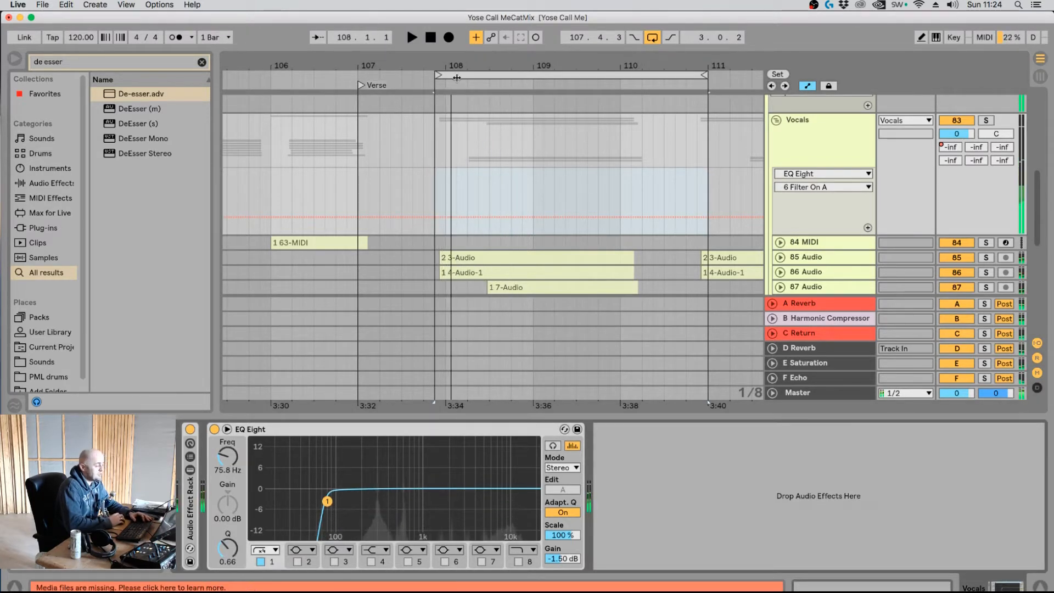
# Shorten the loop to two bars starting at 108.1.1 and play it.
pyautogui.moveTo(437, 75); pyautogui.dragTo(447, 75)
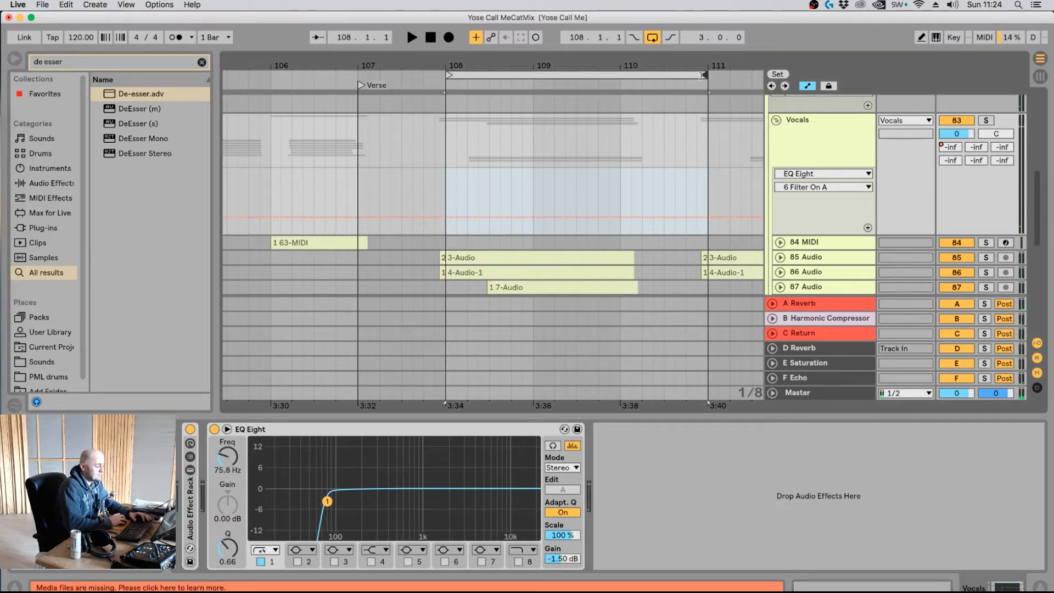
pyautogui.moveTo(702, 75); pyautogui.dragTo(617, 75)
pyautogui.press('space')
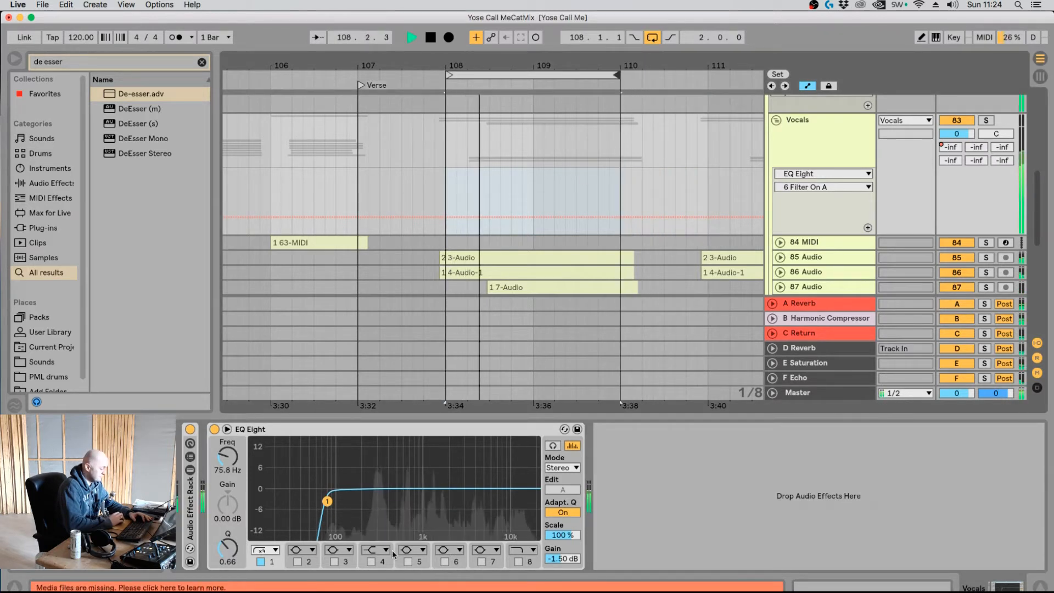
# Raise EQ Eight's band 1 low cut to 91.8 Hz and listen with audition mode turned on.
pyautogui.moveTo(328, 501)
pyautogui.mouseDown()
pyautogui.moveTo(334, 468)
pyautogui.moveTo(322, 467)
pyautogui.moveTo(340, 487)
pyautogui.moveTo(334, 501)
pyautogui.mouseUp()
pyautogui.click(553, 446)
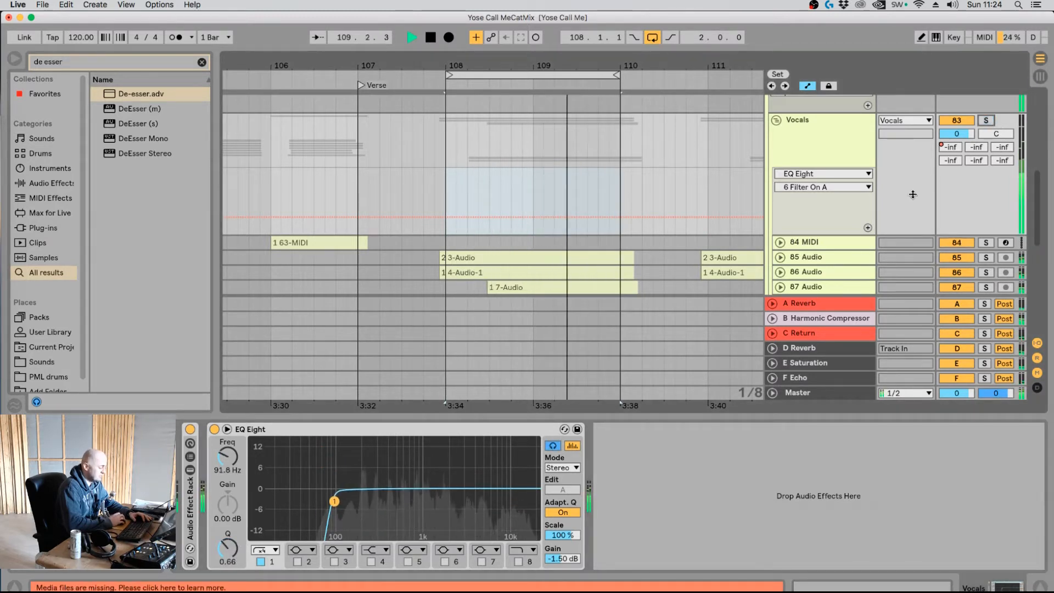
pyautogui.press('space')
# Switch EQ Eight's band 1 to the gentler low-cut slope and set its frequency to 100 Hz.
pyautogui.moveTo(335, 501); pyautogui.dragTo(315, 500)
pyautogui.click(261, 550)
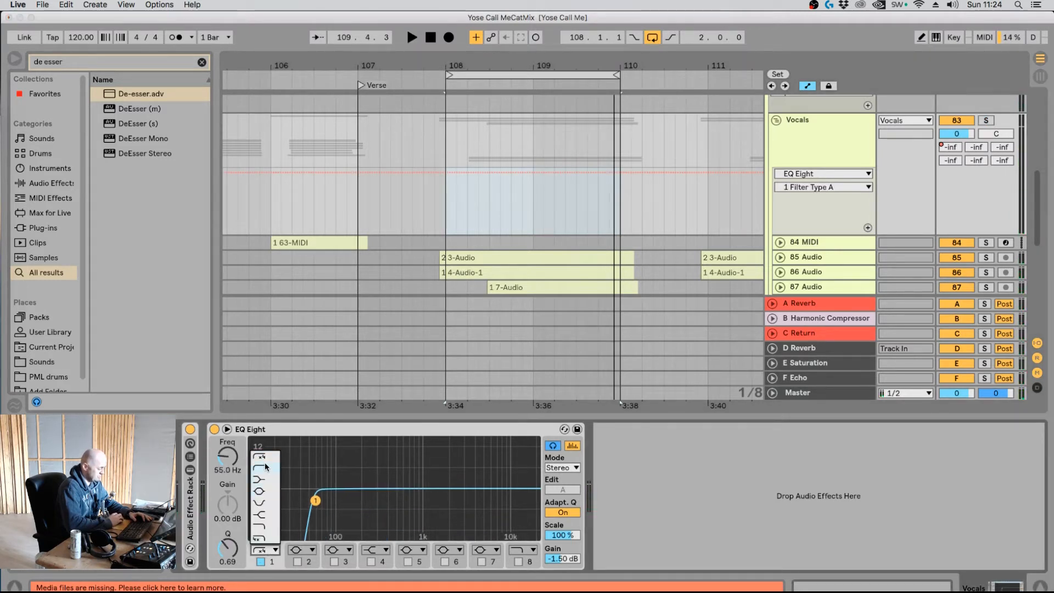
pyautogui.click(265, 467)
pyautogui.moveTo(315, 500); pyautogui.dragTo(337, 500)
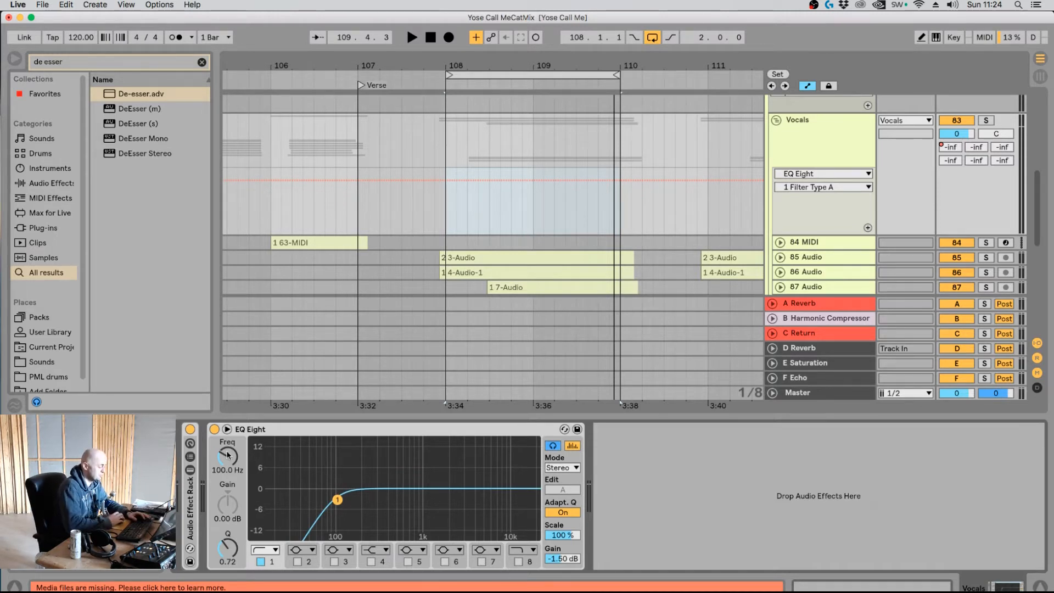
# Sweep band 1's low-cut frequency up and down while the loop plays, and settle it at 95.8 Hz.
pyautogui.press('space')
pyautogui.moveTo(228, 454); pyautogui.dragTo(228, 476)
pyautogui.press('space')
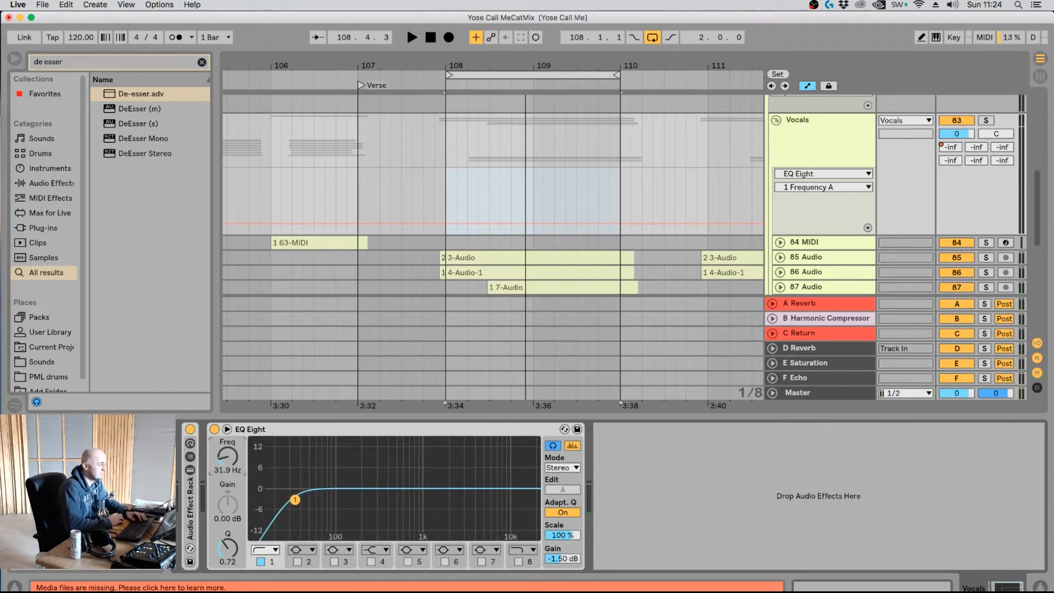
pyautogui.press('space')
pyautogui.moveTo(228, 457); pyautogui.dragTo(227, 422)
pyautogui.moveTo(227, 456); pyautogui.dragTo(227, 491)
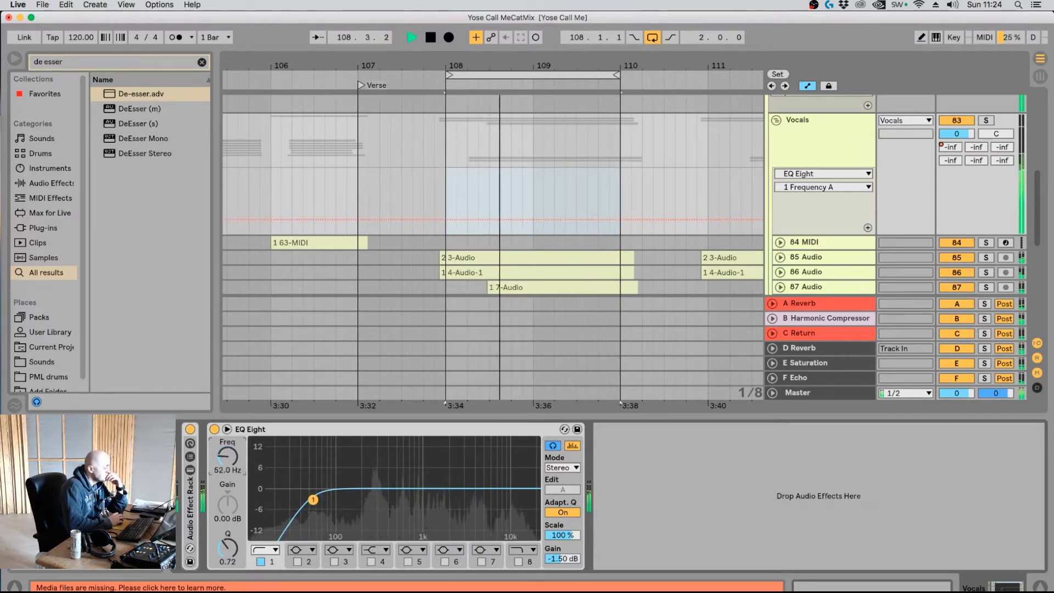
pyautogui.moveTo(228, 491); pyautogui.dragTo(228, 480)
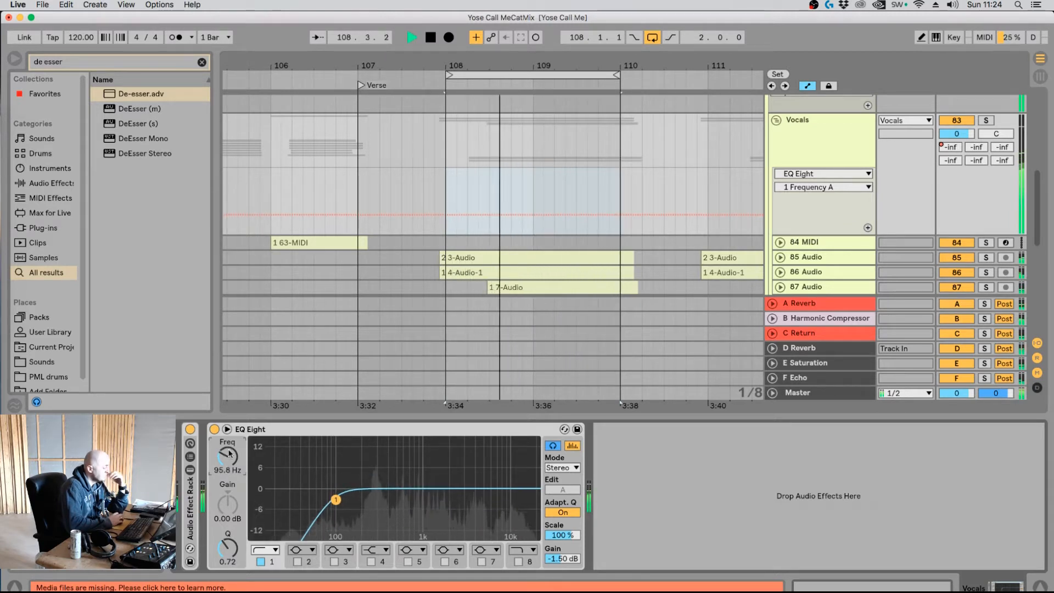
# Stop playback and change EQ Eight's band 1 back to the steep low-cut filter.
pyautogui.press('space')
pyautogui.click(266, 548)
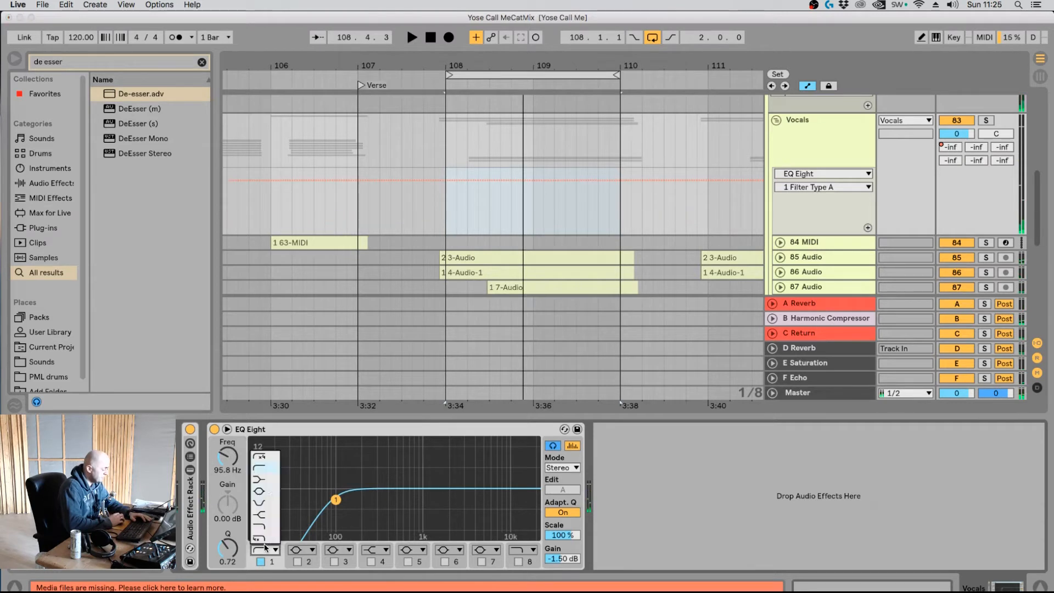
pyautogui.click(268, 459)
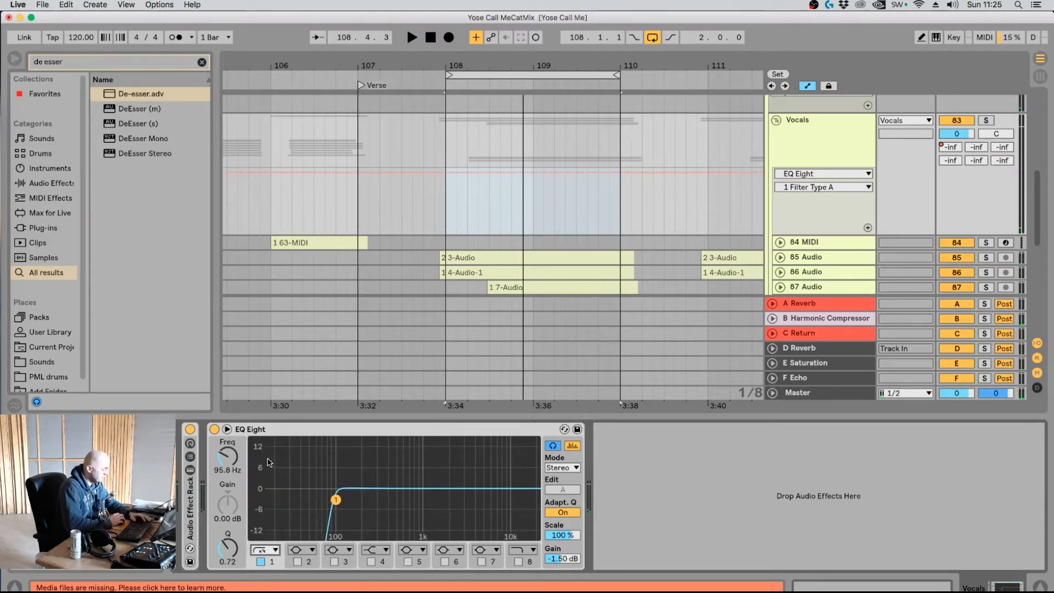
# Enable EQ Eight's band 2 as a broad 2.11 dB boost at 190 Hz and listen to it with audition mode off.
pyautogui.click(298, 560)
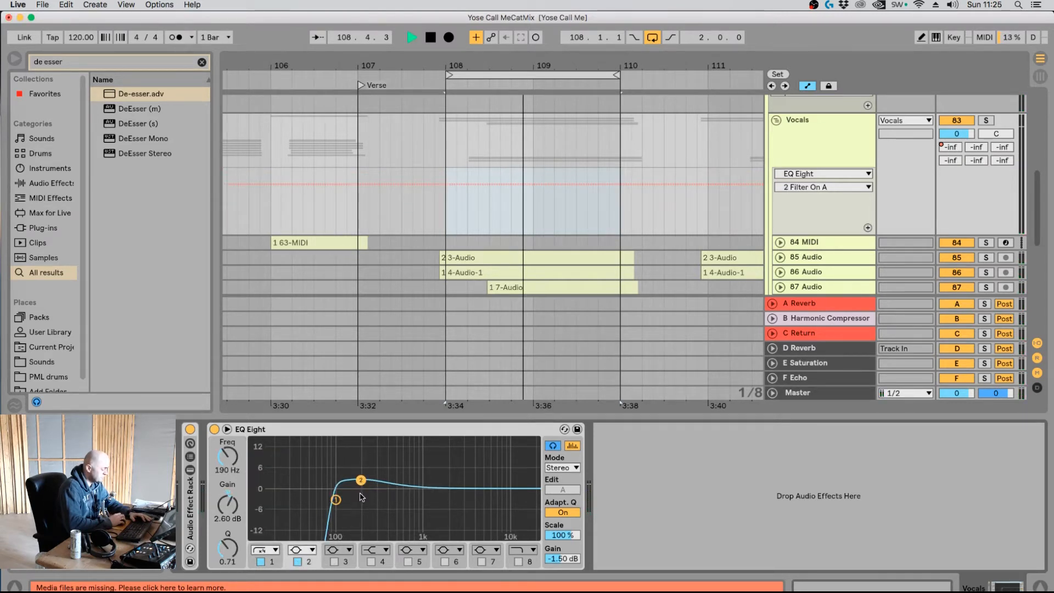
pyautogui.press('space')
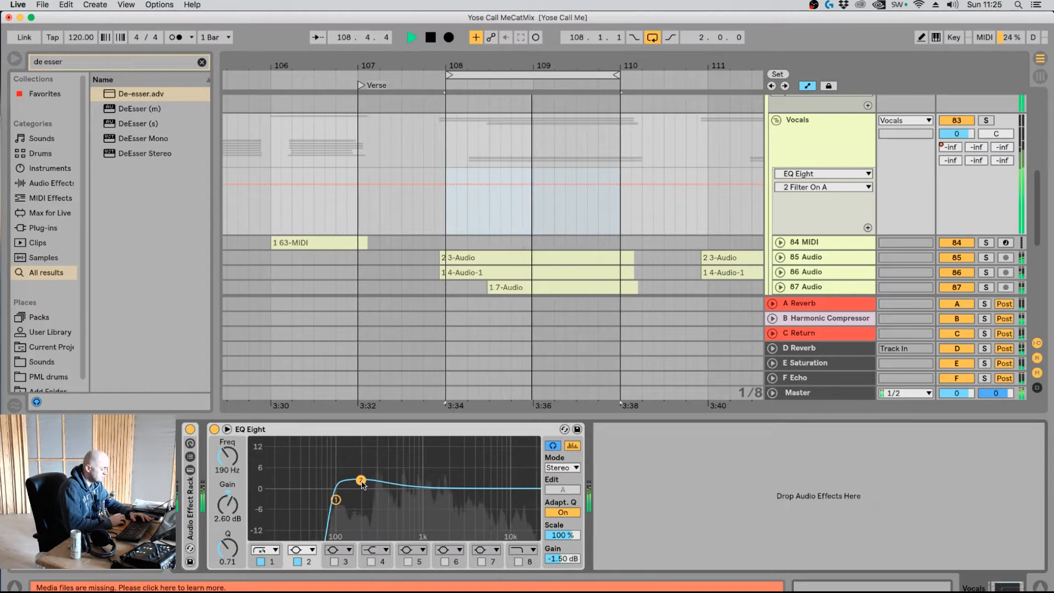
pyautogui.press('space')
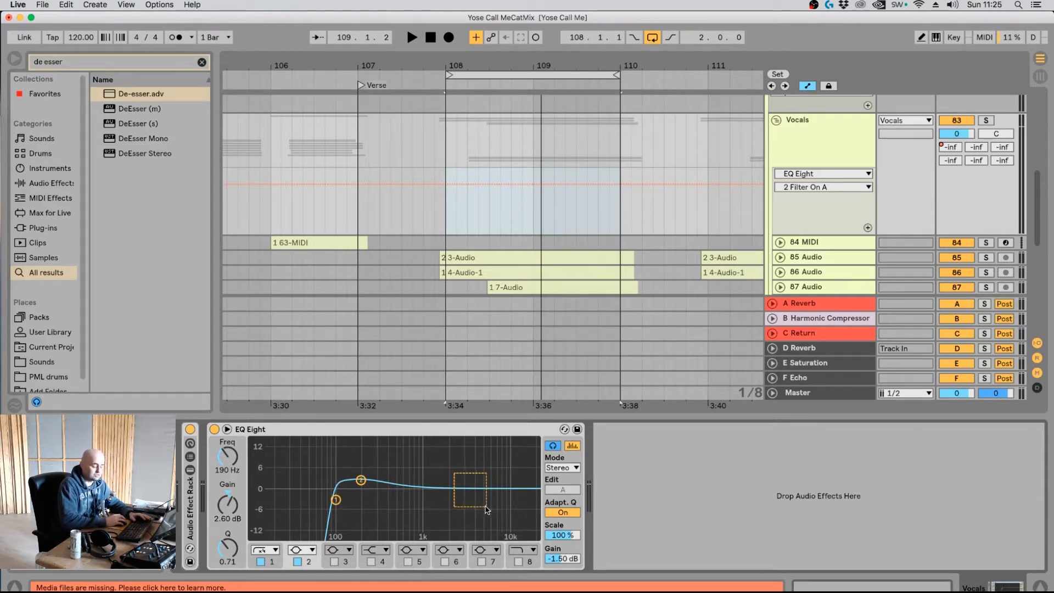
pyautogui.press('space')
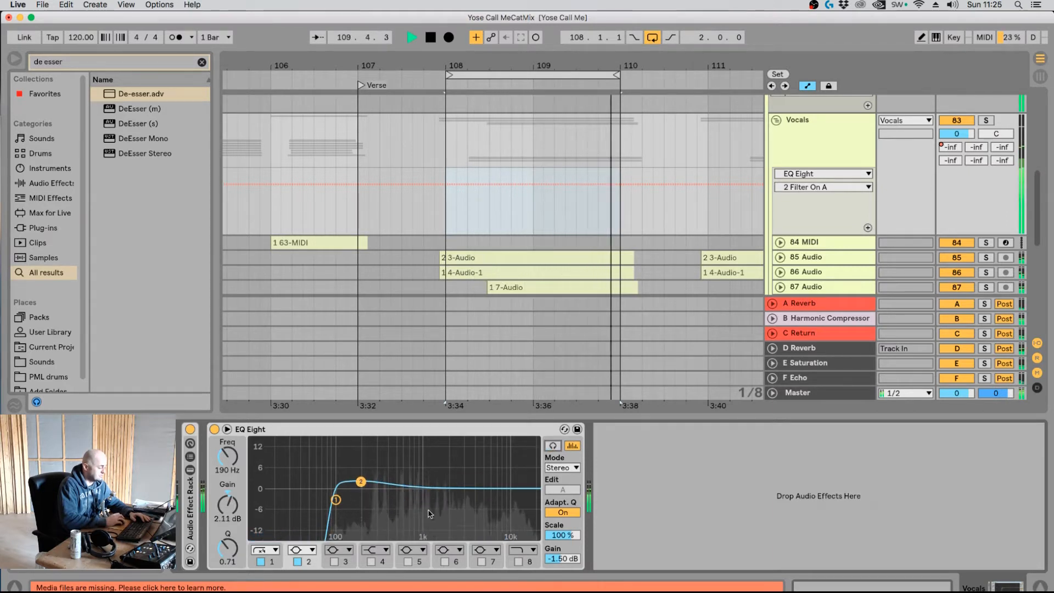
pyautogui.press('space')
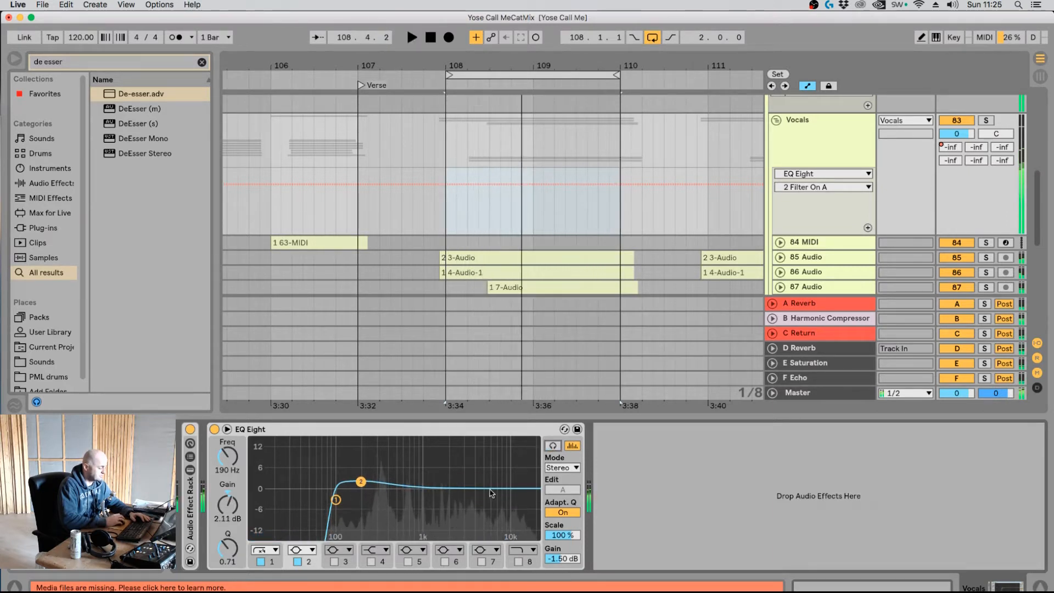
# Enable EQ Eight's band 5 as a 4.59 dB boost at 4.35 kHz with a Q of 1.06, checking it during playback.
pyautogui.click(408, 562)
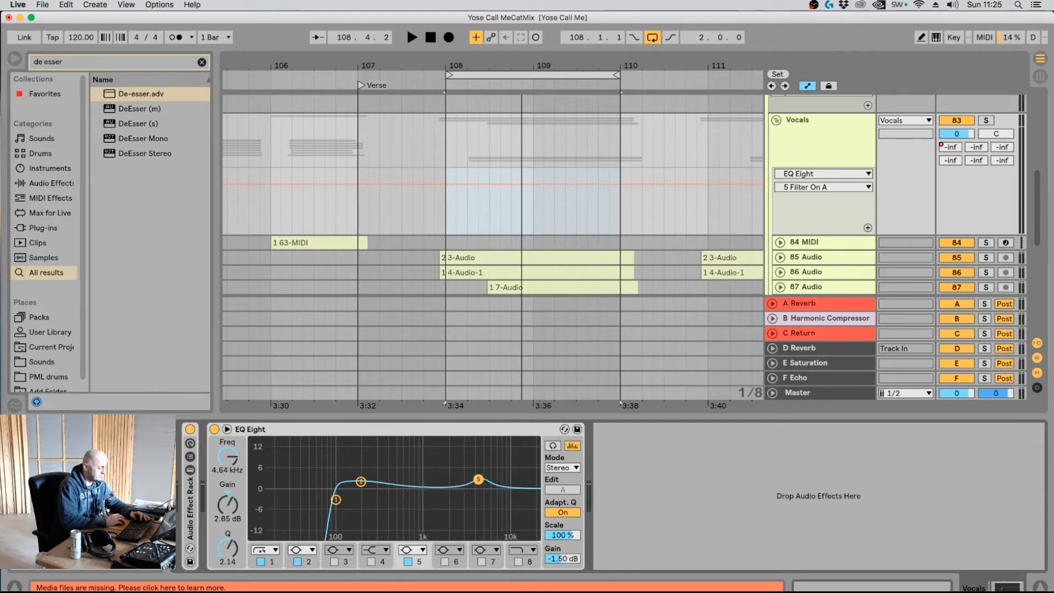
pyautogui.press('space')
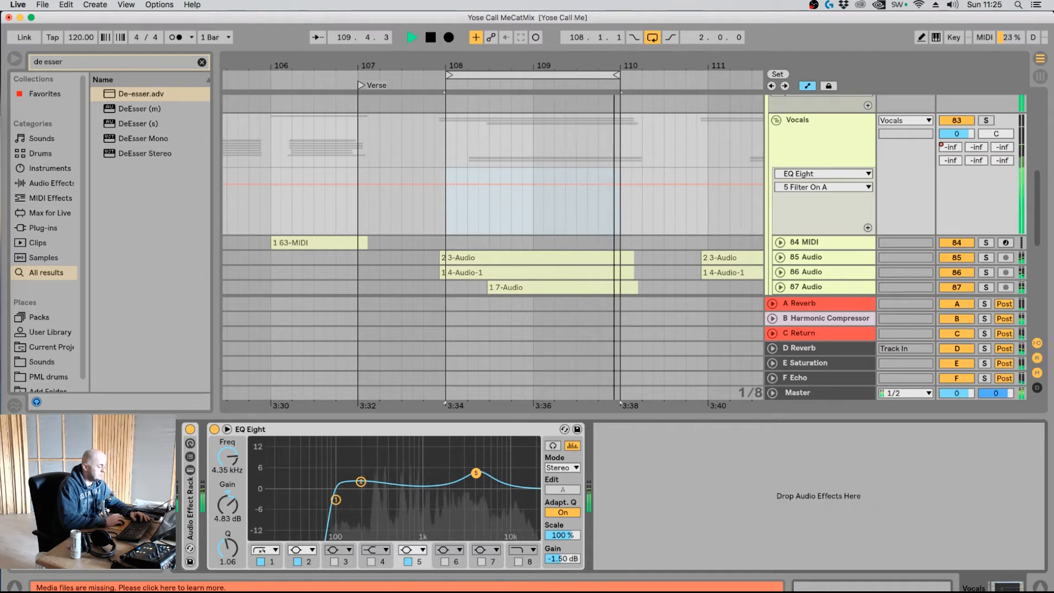
pyautogui.moveTo(475, 473); pyautogui.dragTo(476, 474)
pyautogui.press('space')
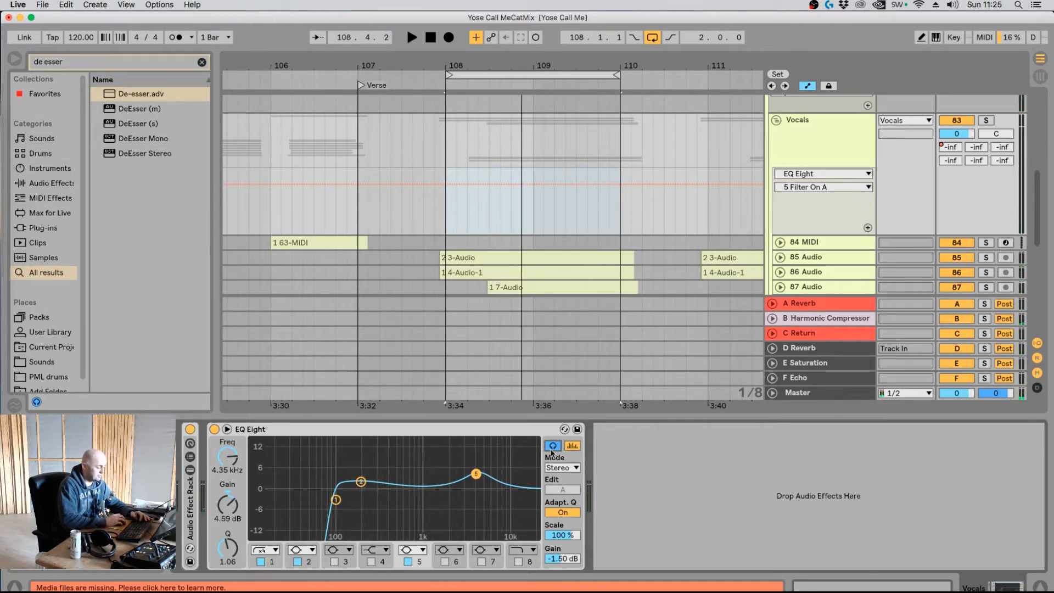
# Audition the vocals in the mix, solo the Vocals group, and set EQ Eight's band 5 to a 2.85 dB boost at 4.45 kHz.
pyautogui.press('space')
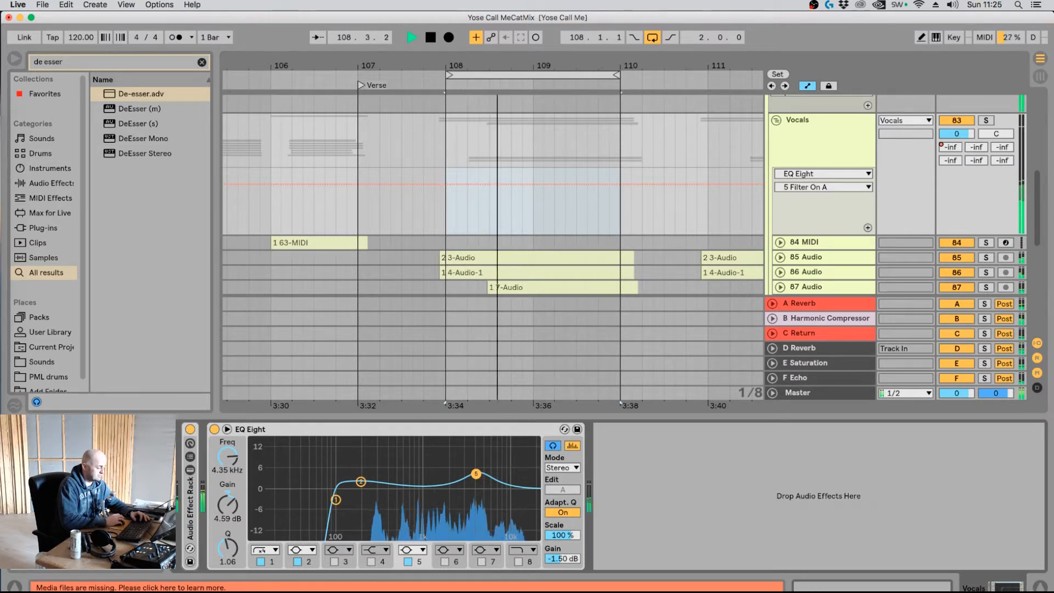
pyautogui.press('space')
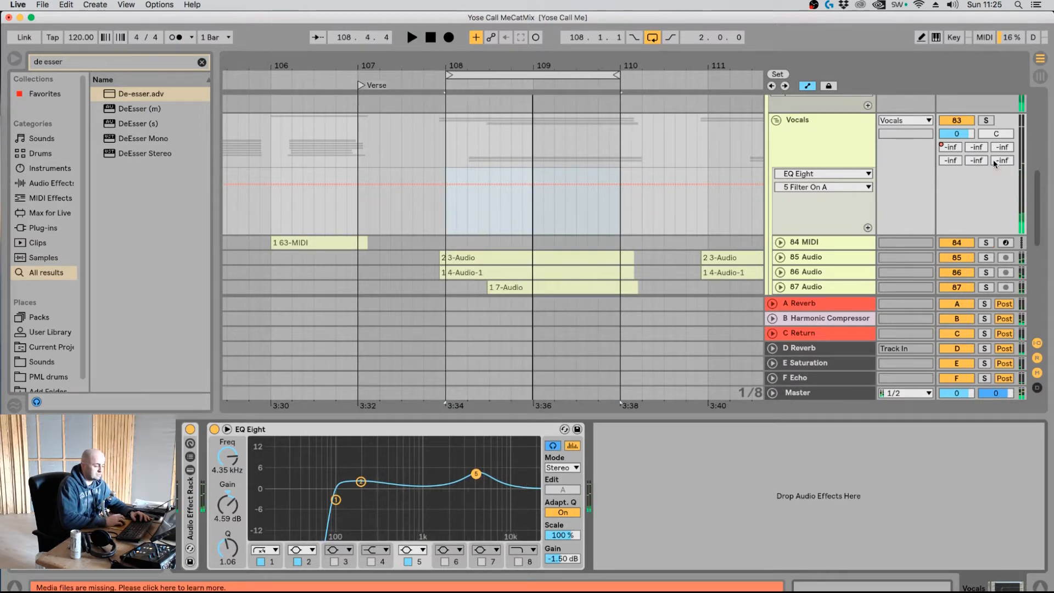
pyautogui.click(986, 121)
pyautogui.press('space')
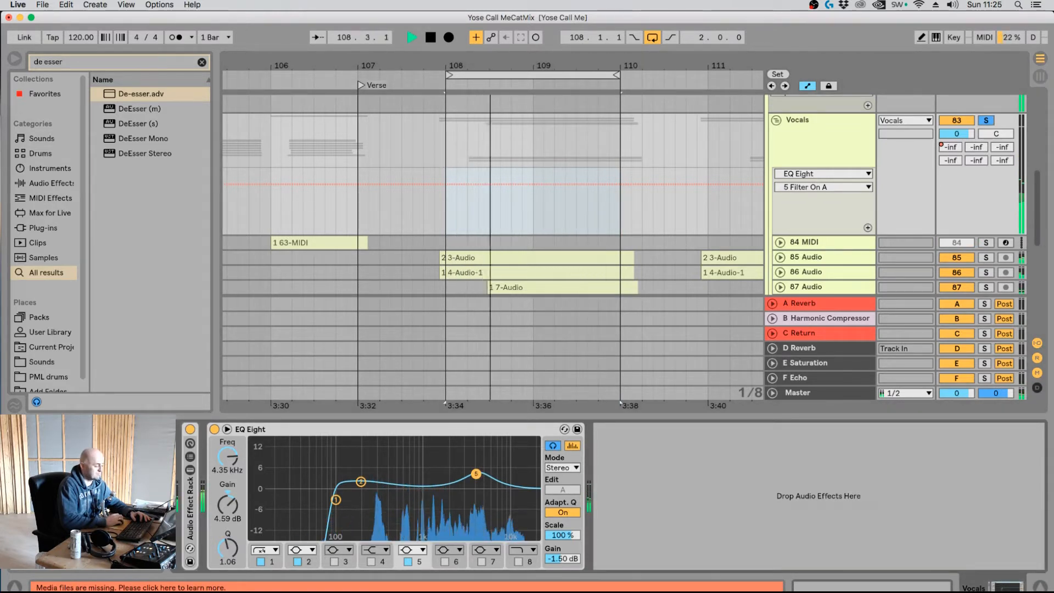
pyautogui.press('space')
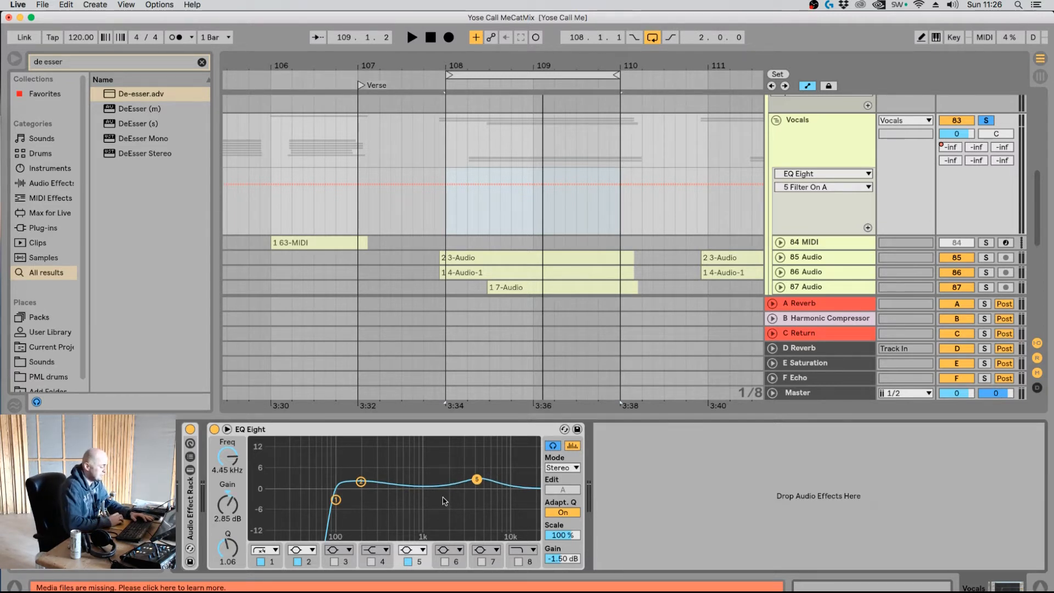
# Enable EQ Eight's band 6 as a 2.11 dB cut at 8.43 kHz with a Q of 2.20.
pyautogui.click(408, 561)
pyautogui.click(408, 562)
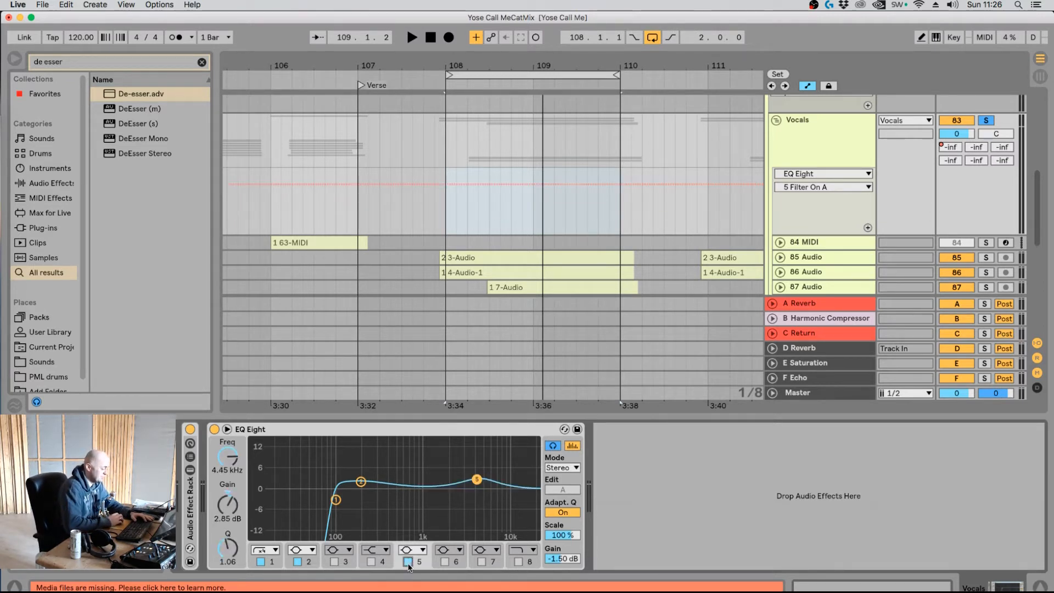
pyautogui.click(445, 561)
pyautogui.click(445, 562)
pyautogui.click(445, 562)
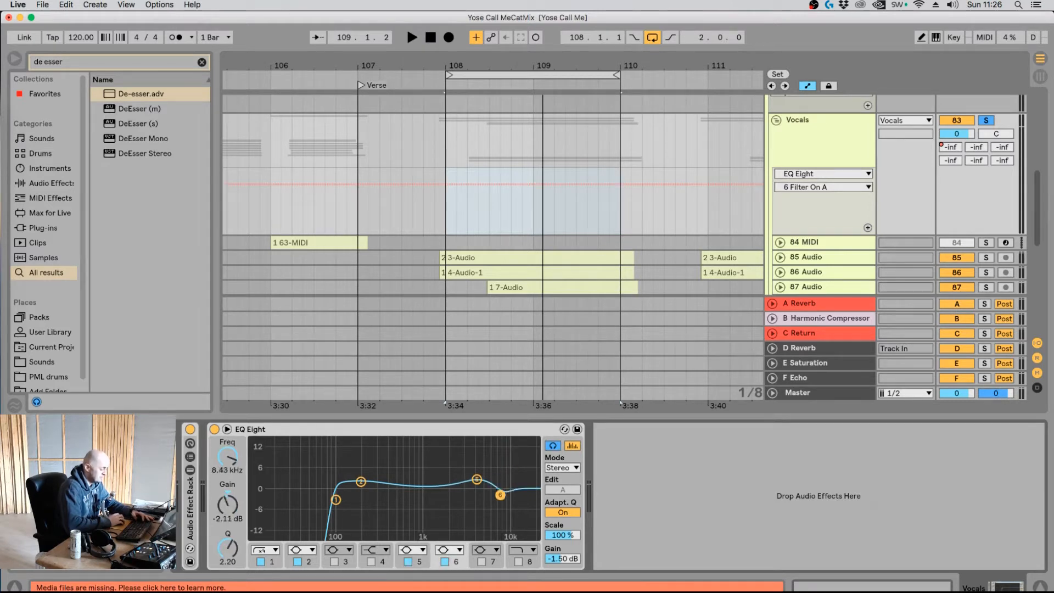
# Unsolo the Vocals group and sweep EQ Eight's band 6 as a strong boost through the mids during playback.
pyautogui.click(986, 121)
pyautogui.press('space')
pyautogui.moveTo(410, 502); pyautogui.dragTo(433, 463)
pyautogui.press('space')
# Turn off EQ Eight's audition mode and make band 6 a broad 2.11 dB cut at 1.07 kHz with a Q of 0.60.
pyautogui.click(553, 446)
pyautogui.press('space')
pyautogui.press('space')
pyautogui.click(443, 563)
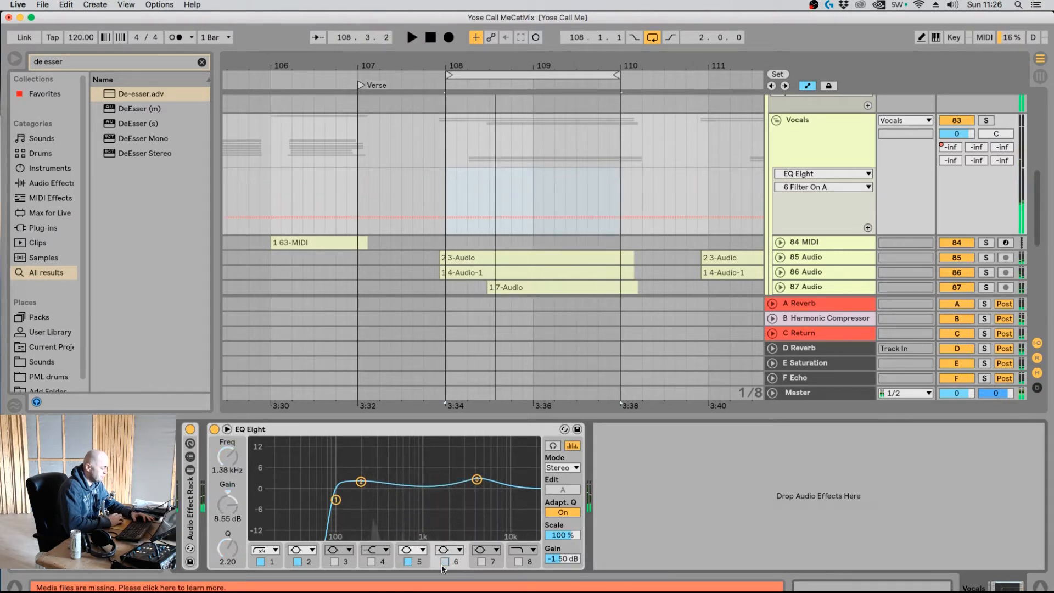
pyautogui.click(446, 560)
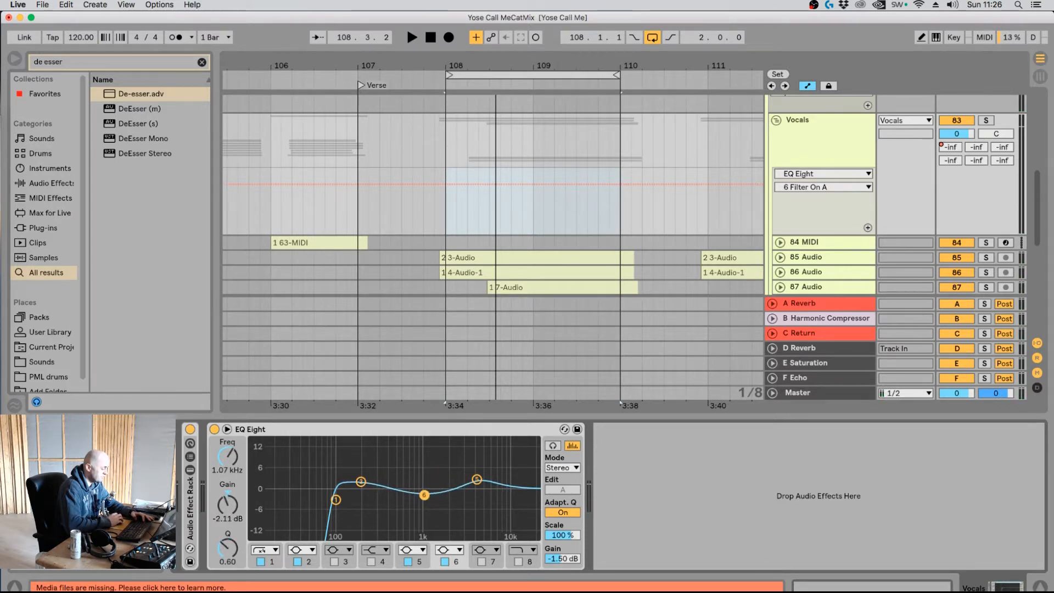
# Switch EQ Eight's bands 2, 5 and 6 off and back on to compare the curve, setting band 6's gain to -1.86 dB.
pyautogui.click(362, 482)
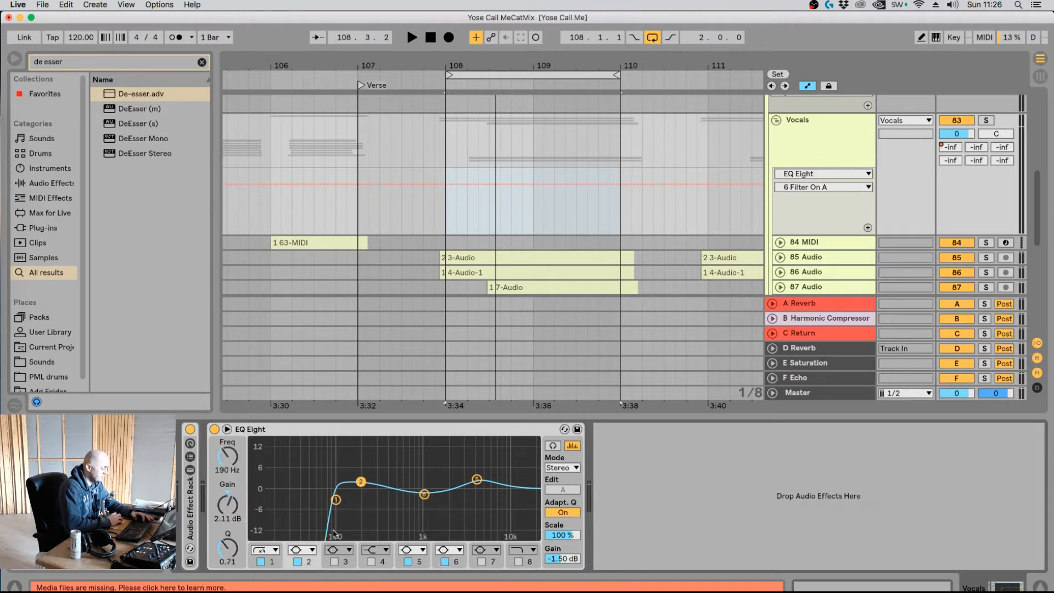
pyautogui.click(297, 561)
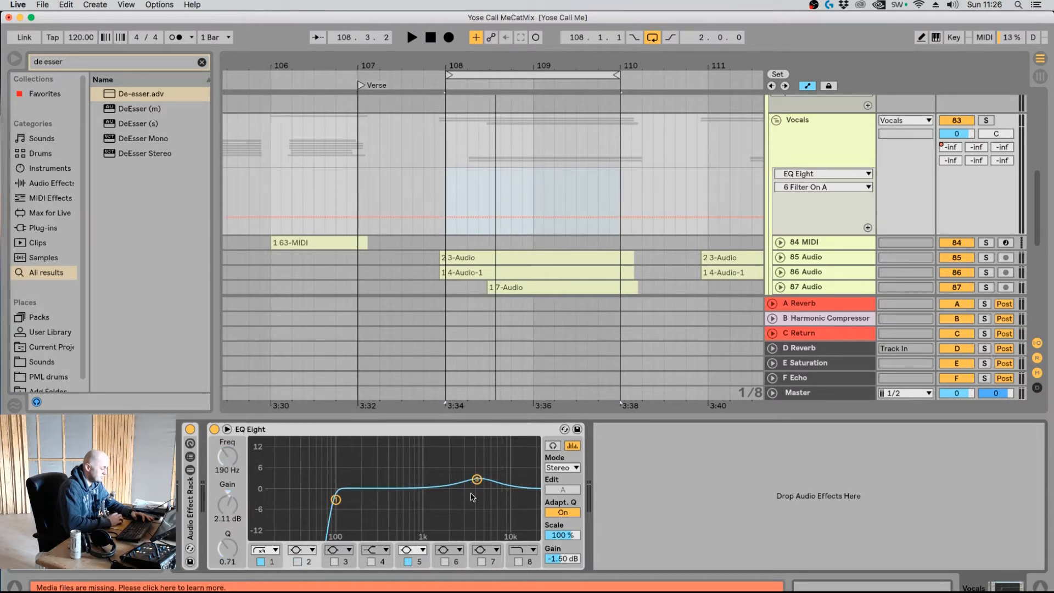
pyautogui.click(445, 561)
pyautogui.click(407, 561)
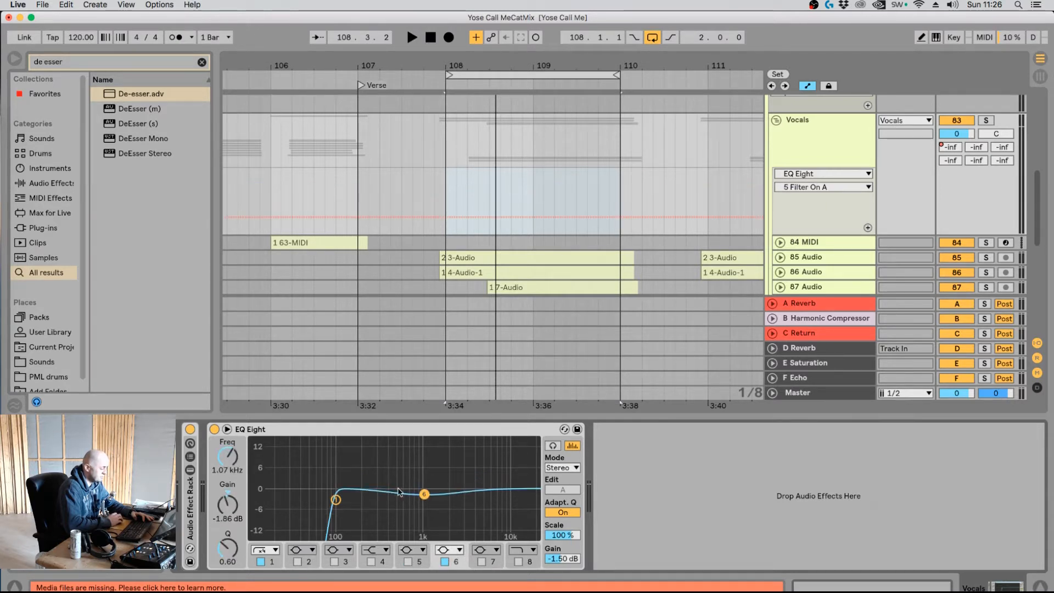
pyautogui.click(408, 561)
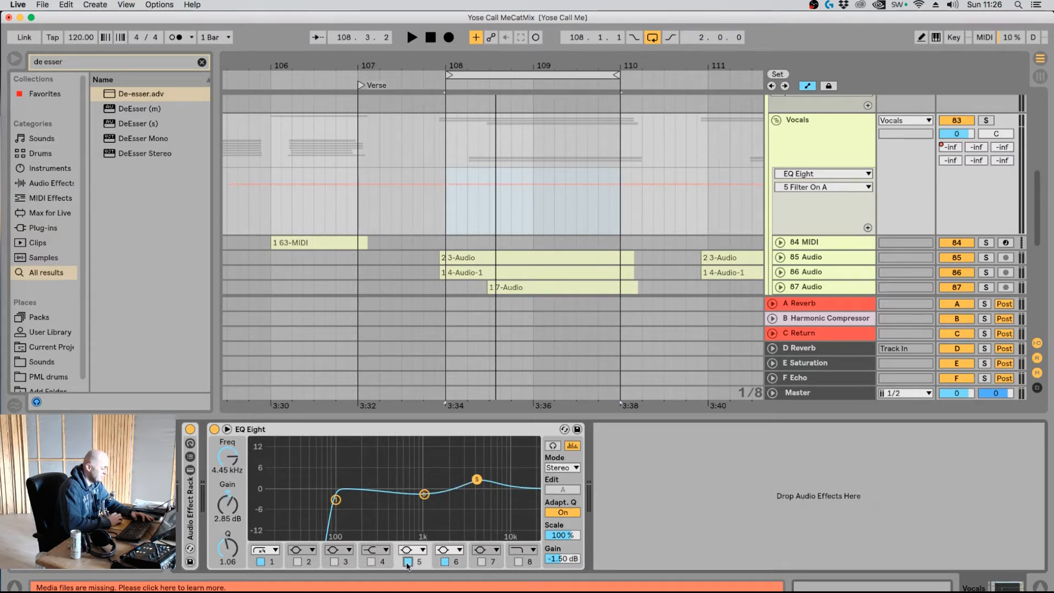
pyautogui.click(297, 561)
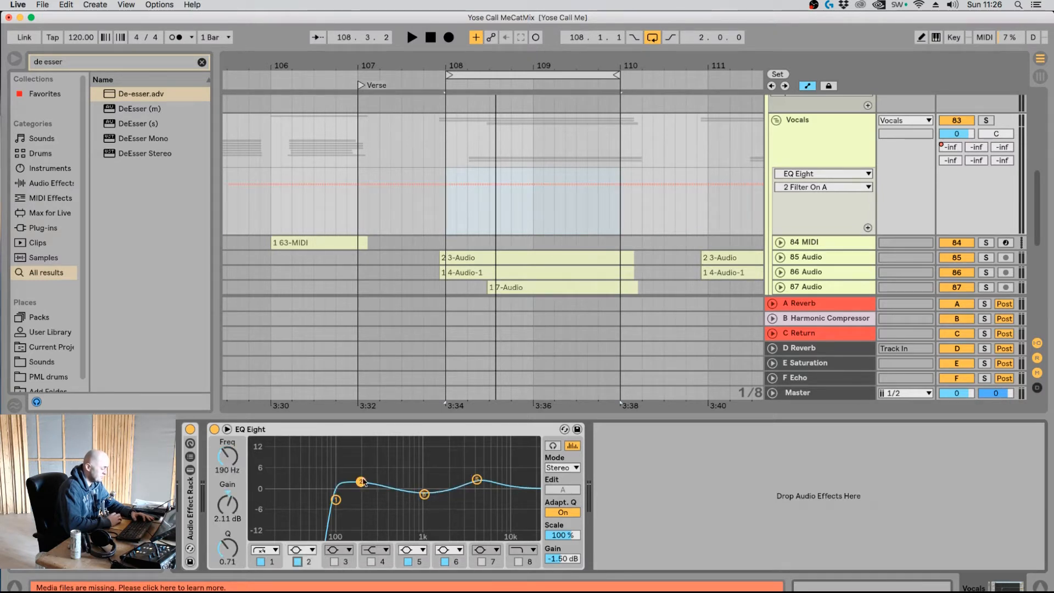
# During playback, set EQ Eight's band 2 to a 3.35 dB boost at 186 Hz and band 5 to a 2.60 dB boost at 4.54 kHz.
pyautogui.click(484, 489)
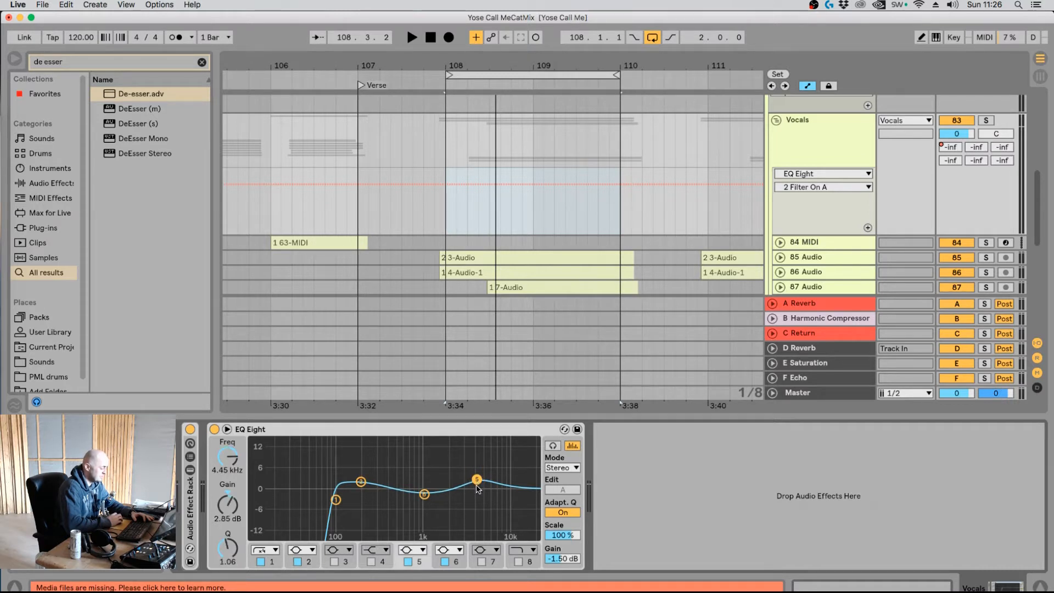
pyautogui.press('space')
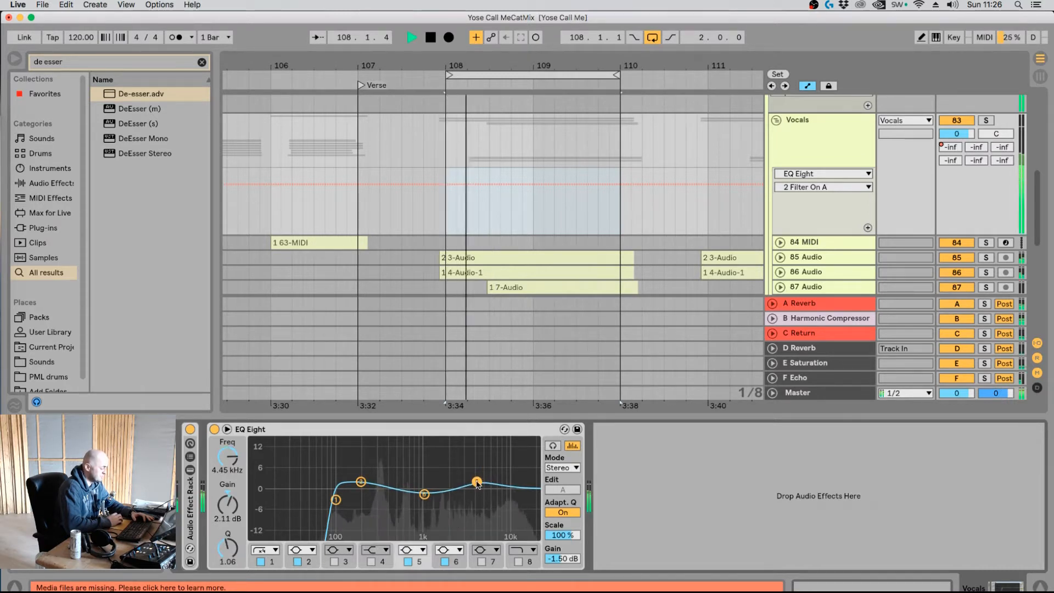
pyautogui.moveTo(361, 482); pyautogui.dragTo(360, 477)
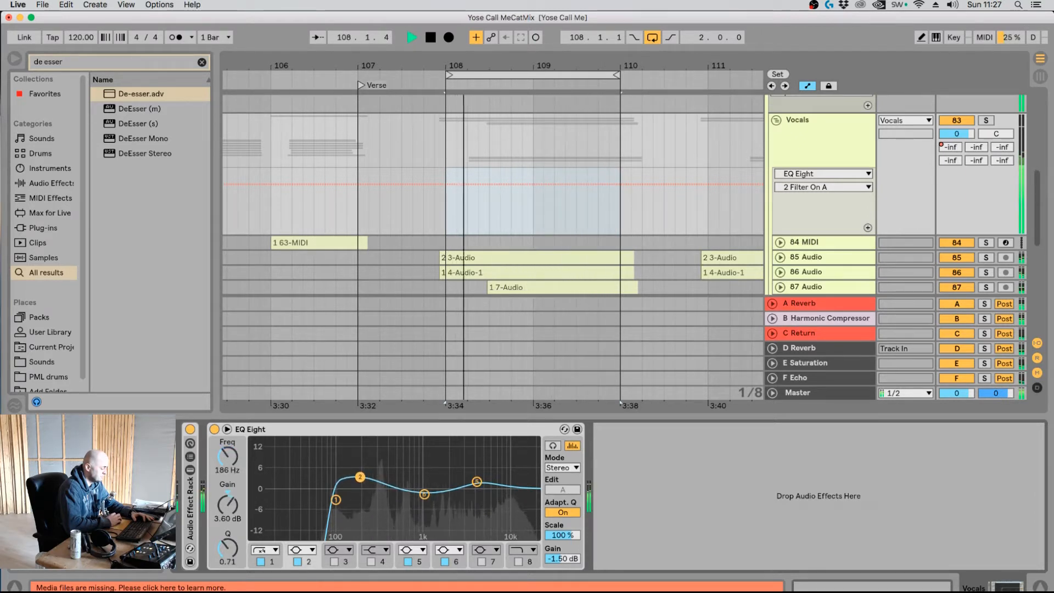
pyautogui.moveTo(476, 481)
pyautogui.mouseDown()
pyautogui.moveTo(424, 490)
pyautogui.moveTo(471, 471)
pyautogui.moveTo(477, 480)
pyautogui.mouseUp()
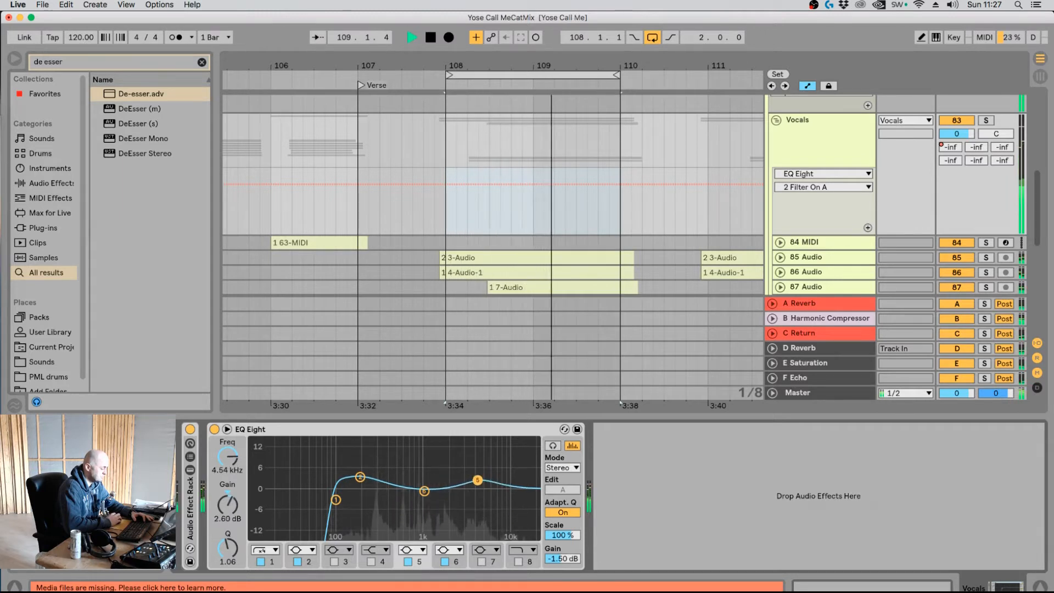
pyautogui.click(359, 478)
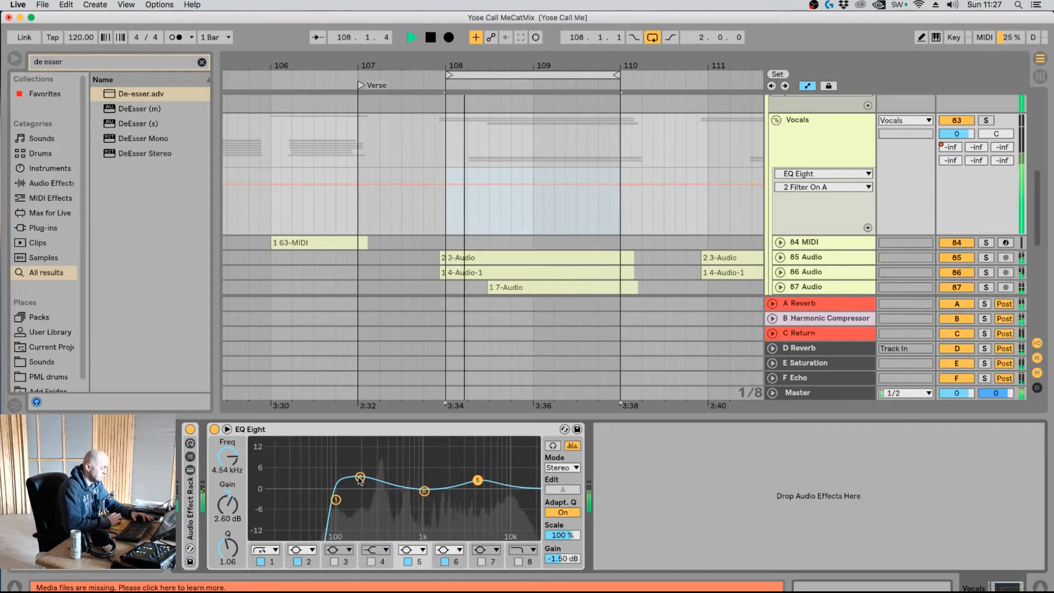
pyautogui.press('space')
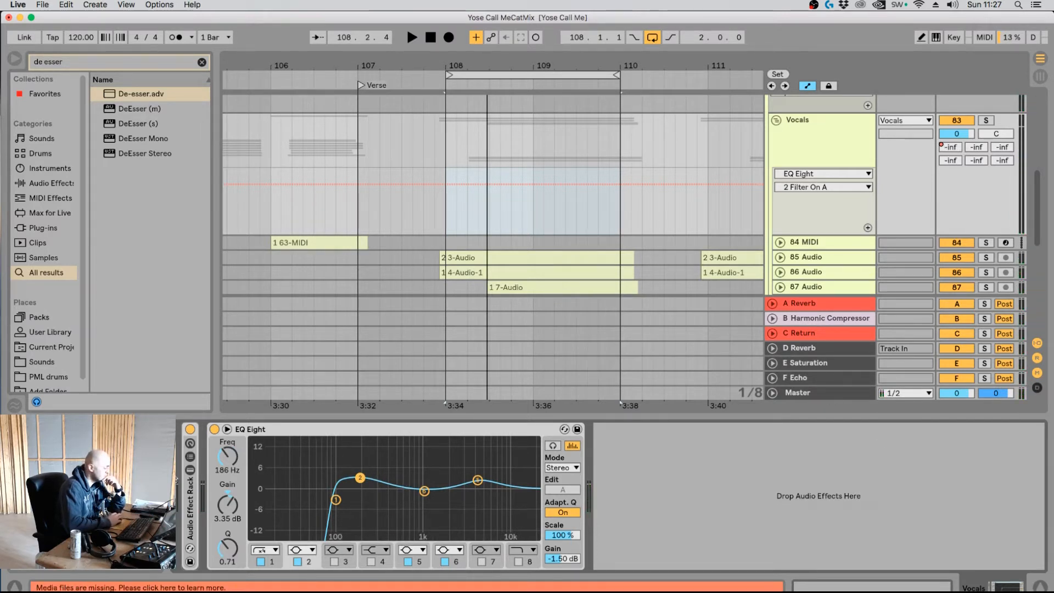
# Show the Audio Effect Rack's devices and set the Glue Compressor's threshold to -10.8 dB and its dry/wet to 49%.
pyautogui.click(189, 458)
pyautogui.click(189, 458)
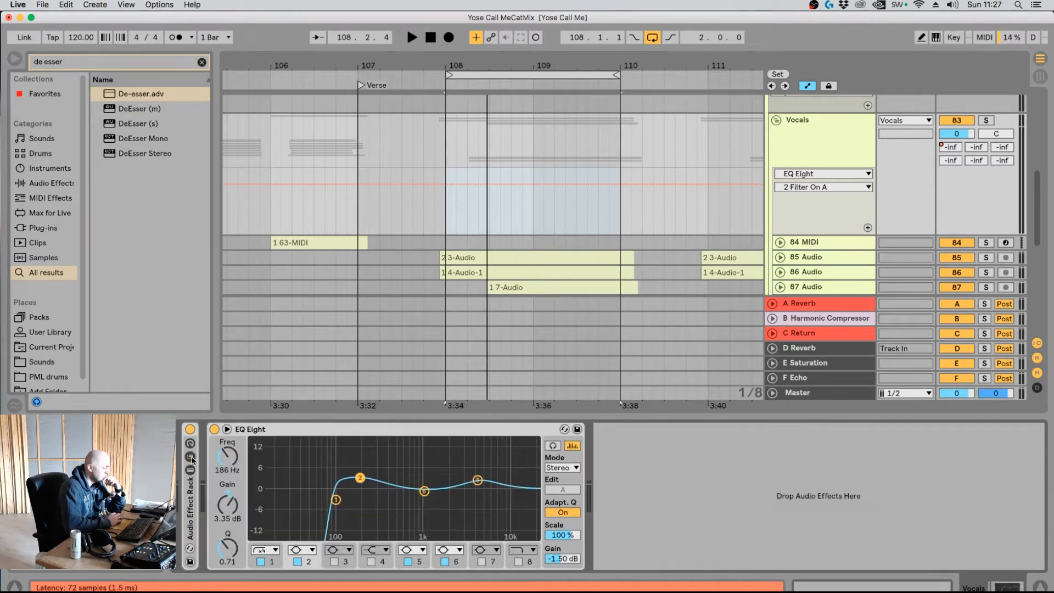
pyautogui.click(190, 470)
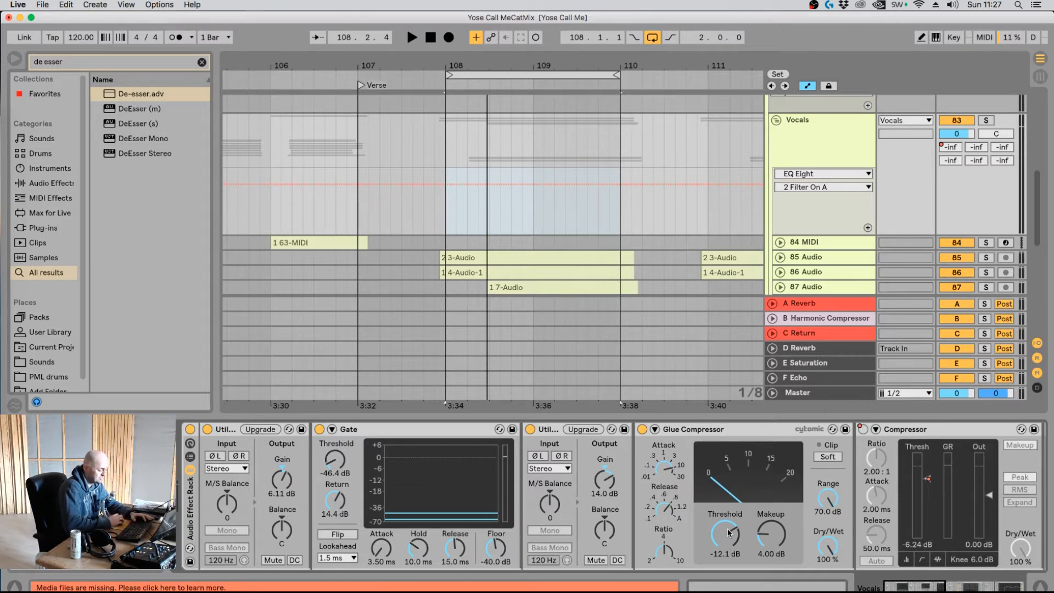
pyautogui.press('space')
pyautogui.moveTo(728, 532); pyautogui.dragTo(728, 520)
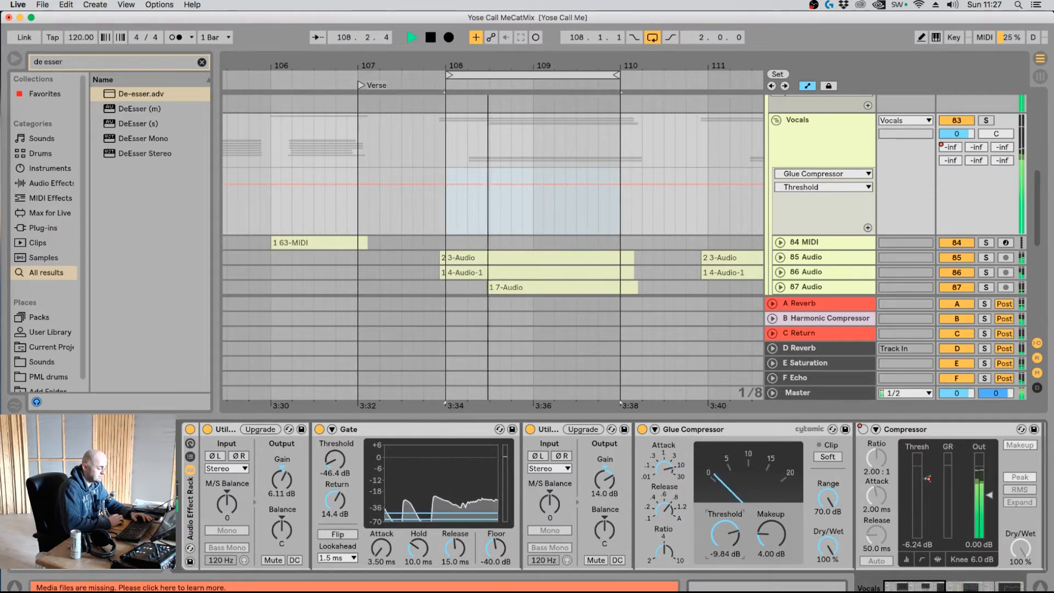
pyautogui.press('space')
pyautogui.moveTo(823, 545); pyautogui.dragTo(831, 545)
pyautogui.press('space')
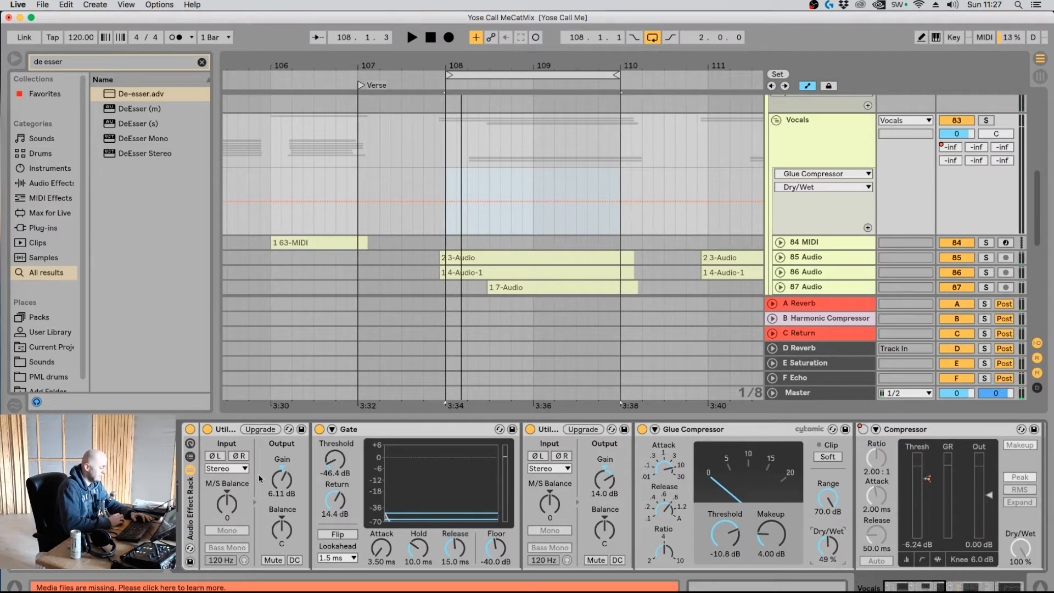
# Unfold the 87 Audio track, play the loop, and display its track volume automation.
pyautogui.click(468, 290)
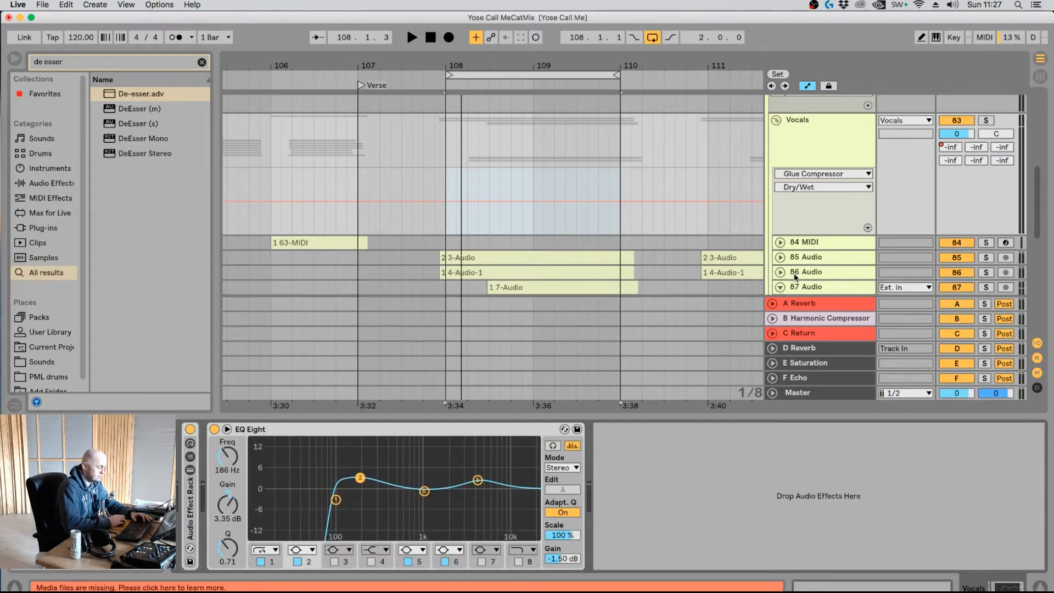
pyautogui.click(780, 286)
pyautogui.scroll(-2, 791, 247)
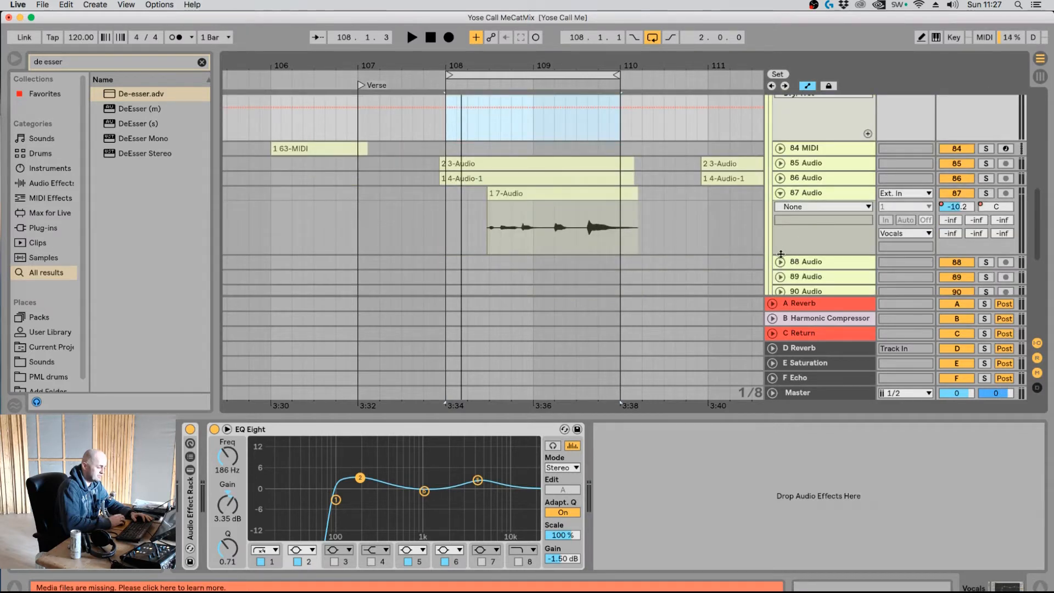
pyautogui.scroll(-5, 781, 254)
pyautogui.scroll(4, 659, 230)
pyautogui.click(536, 211)
pyautogui.press('space')
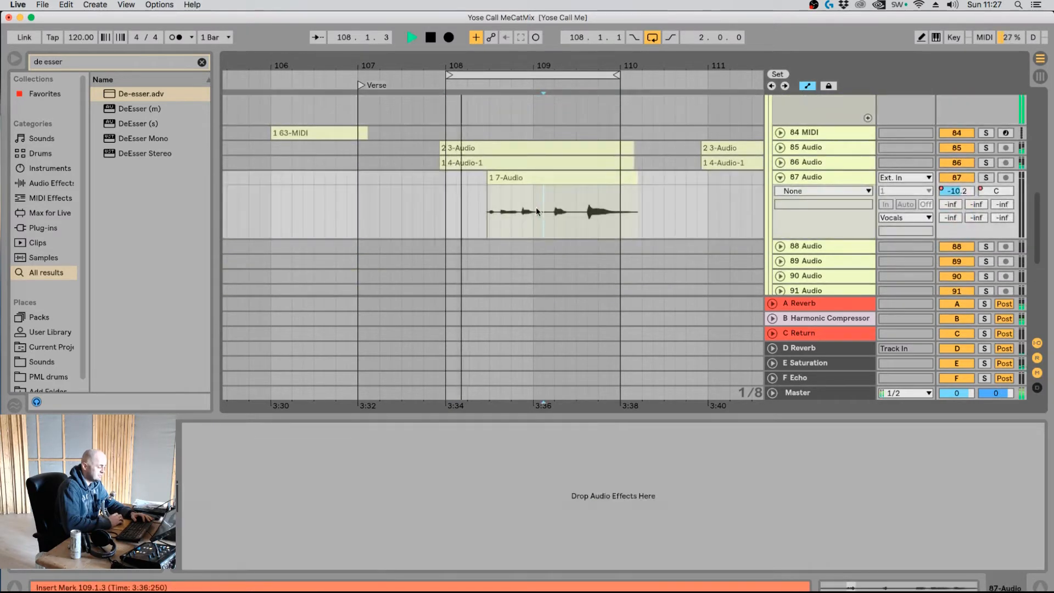
pyautogui.click(952, 192)
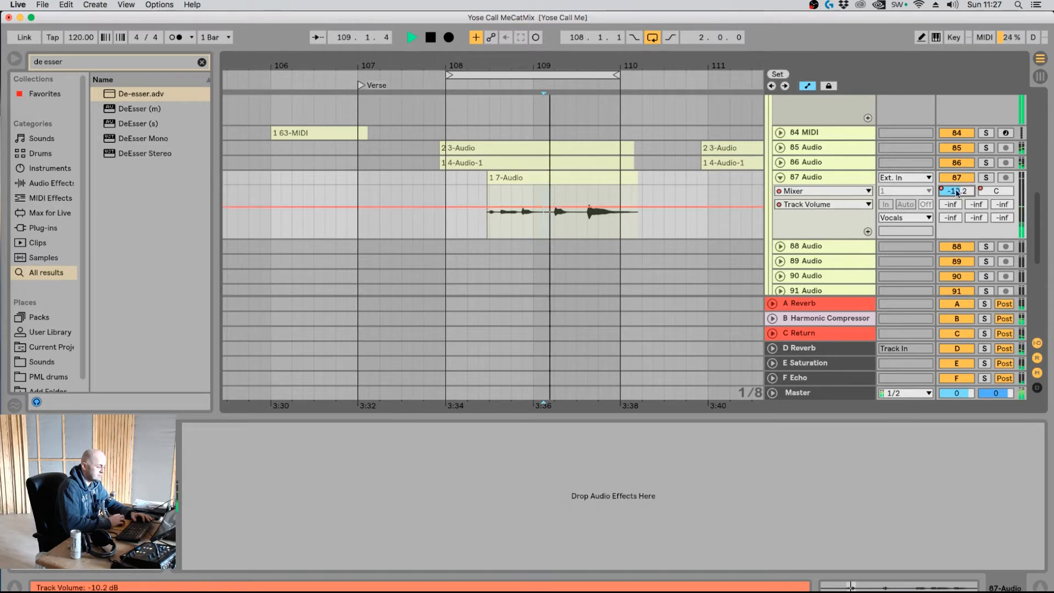
pyautogui.press('space')
# Fold the 87 Audio track and select the Vocals group again, with more of the arrangement in view.
pyautogui.moveTo(644, 67); pyautogui.dragTo(644, 26)
pyautogui.moveTo(639, 74); pyautogui.dragTo(510, 65)
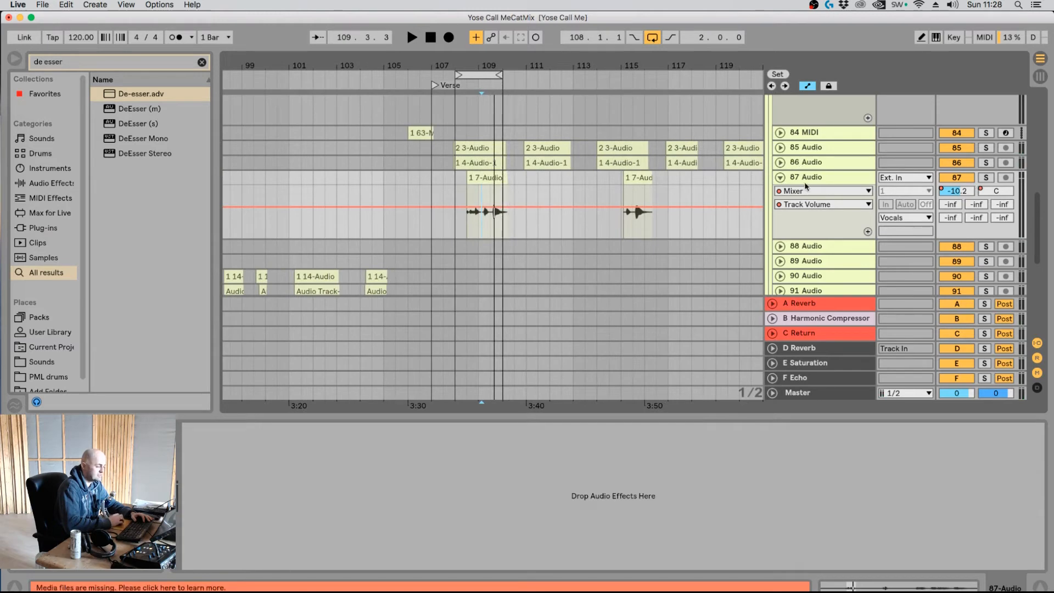
pyautogui.click(779, 177)
pyautogui.scroll(3, 799, 138)
pyautogui.click(813, 161)
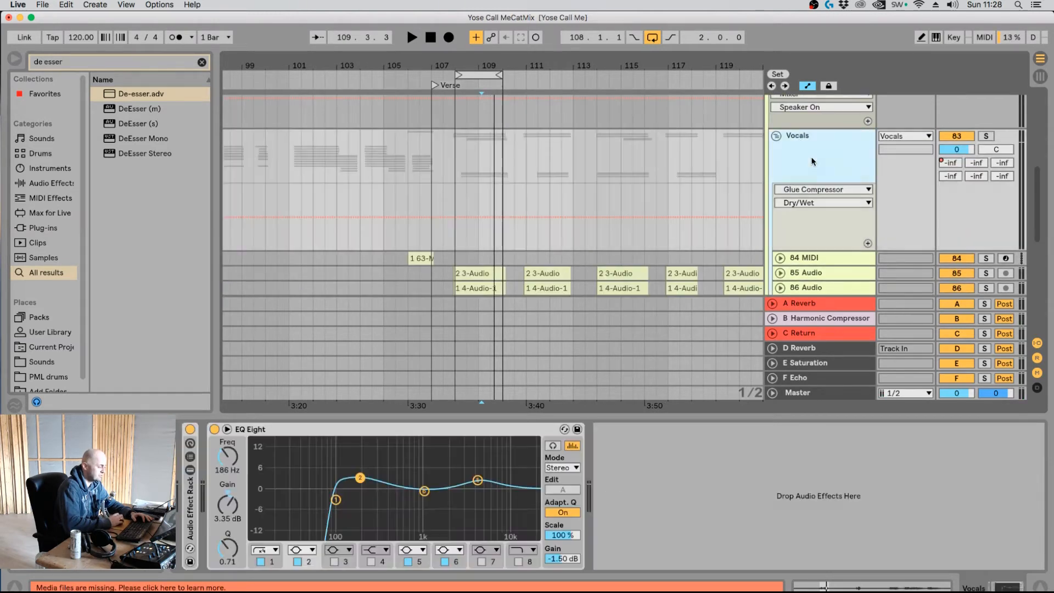
pyautogui.scroll(-3, 812, 204)
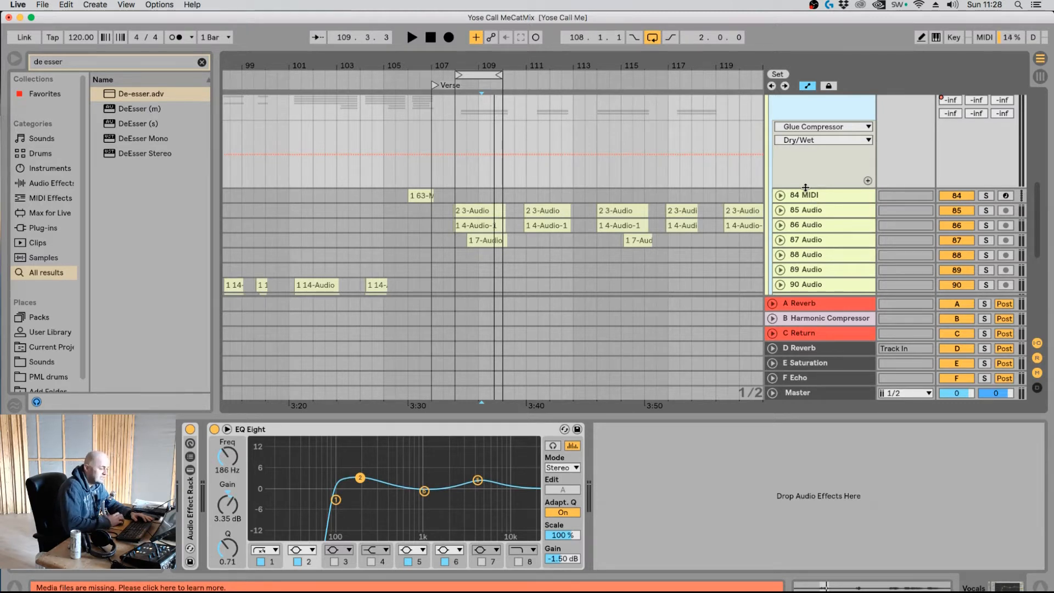
pyautogui.scroll(1, 936, 135)
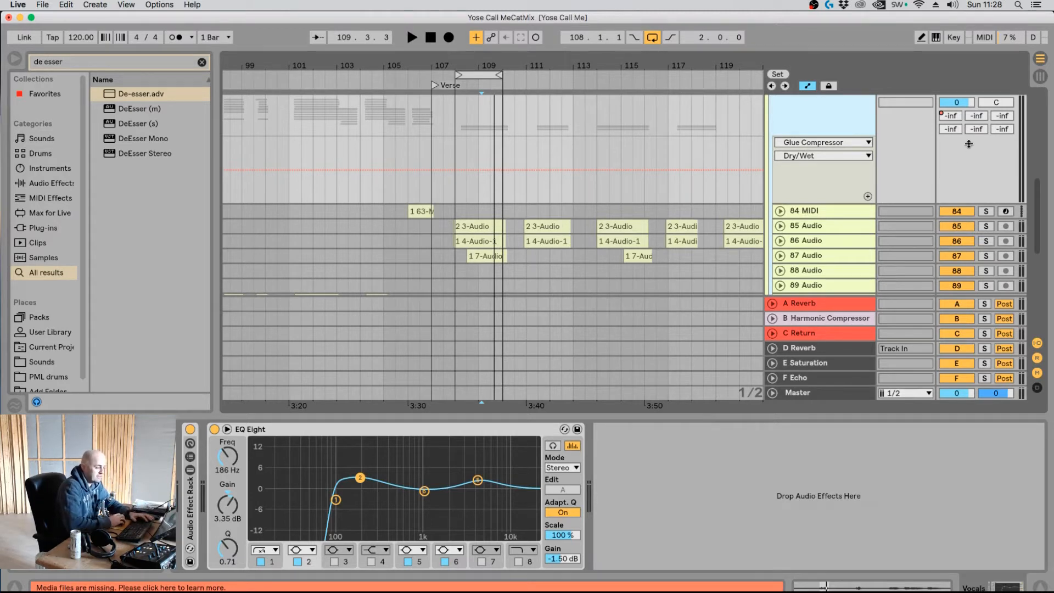
# Raise the Vocals group's E-Saturation send to -31.0 dB while the loop plays.
pyautogui.click(978, 129)
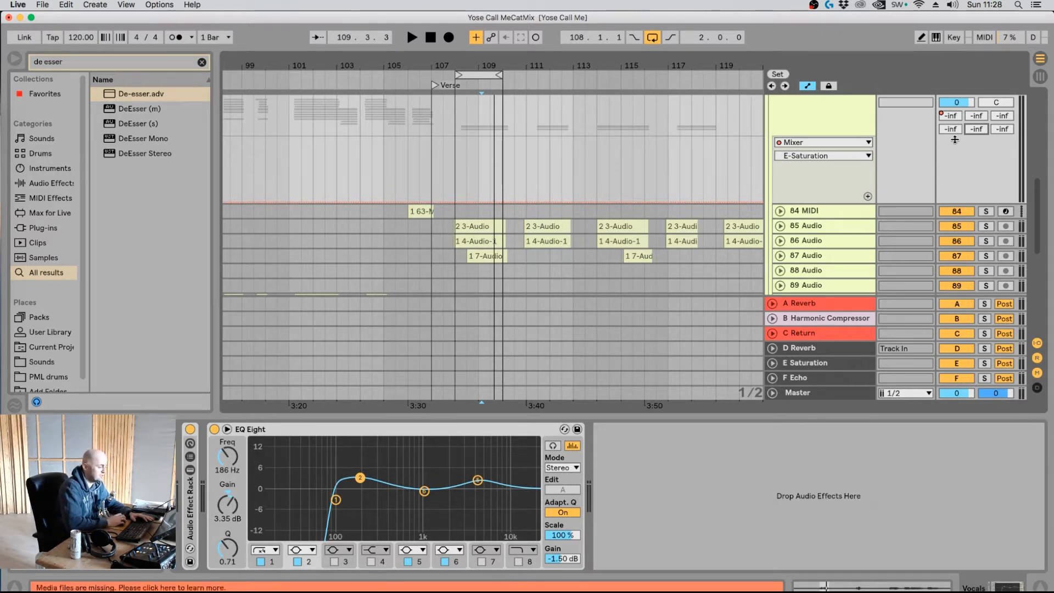
pyautogui.press('space')
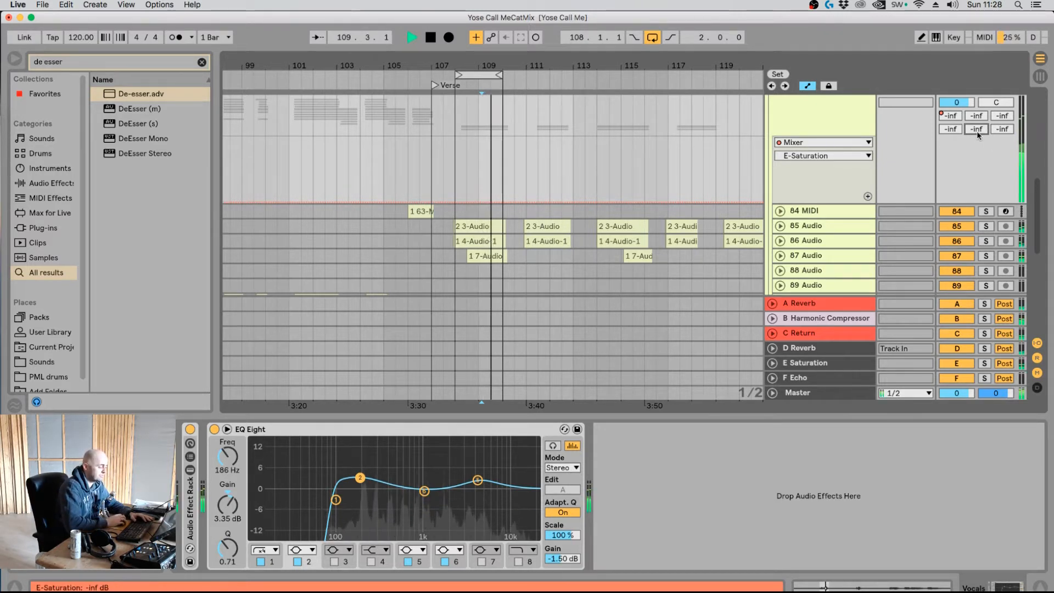
pyautogui.moveTo(977, 130); pyautogui.dragTo(976, 115)
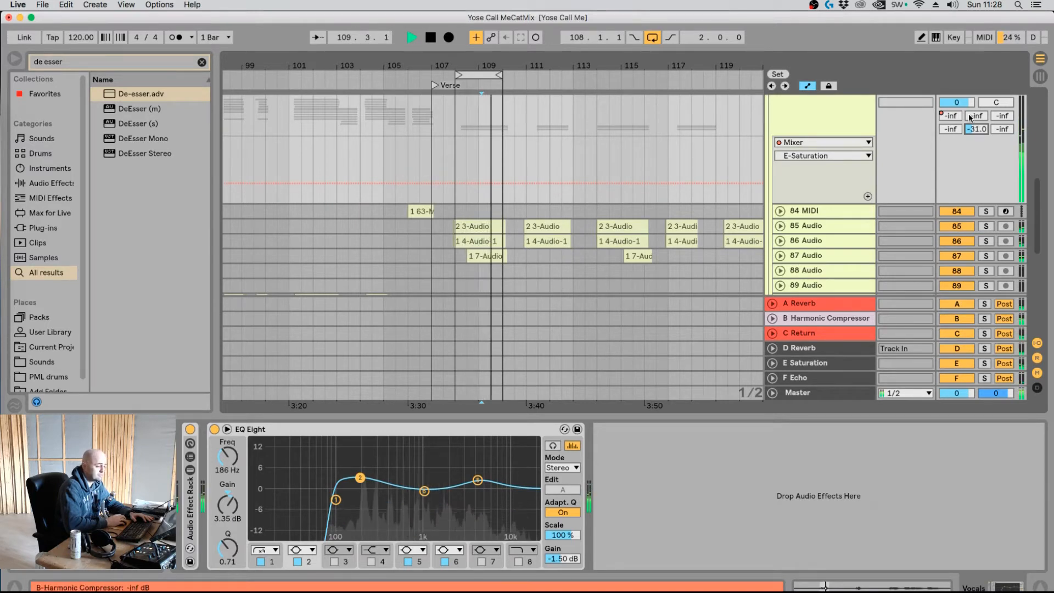
pyautogui.scroll(2, 970, 117)
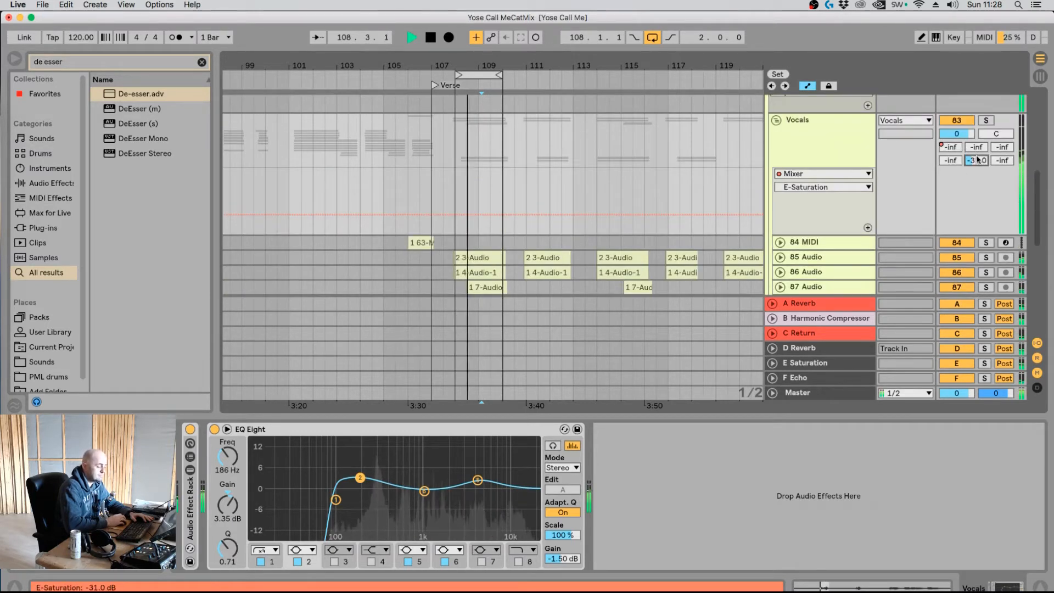
# Extend the loop to three bars from bar 108, then audition the E Saturation return muted, unmuted and soloed, ending with solo off.
pyautogui.press('space')
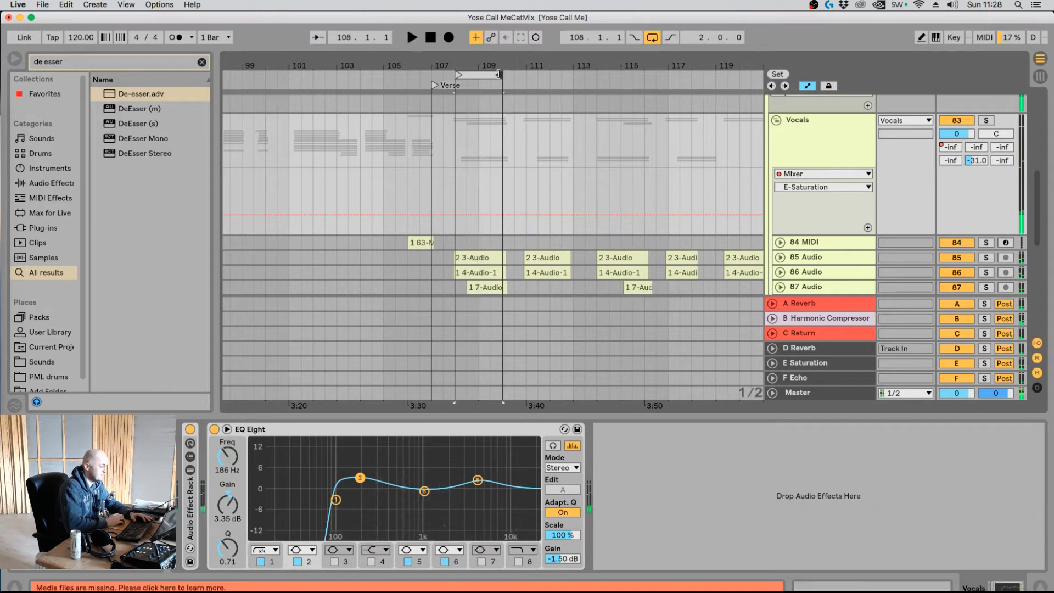
pyautogui.moveTo(498, 74); pyautogui.dragTo(526, 90)
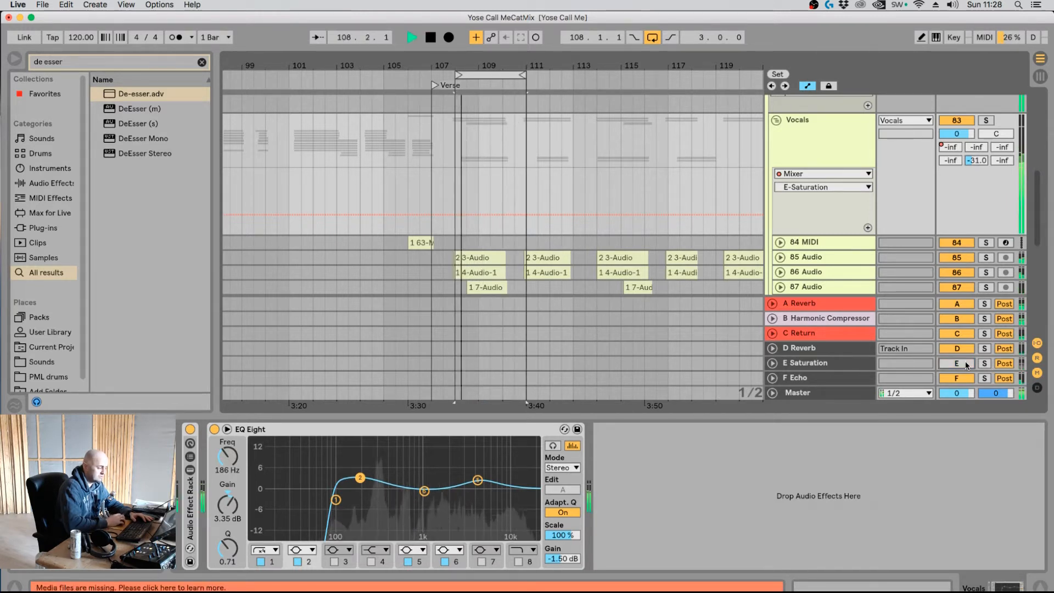
pyautogui.press('space')
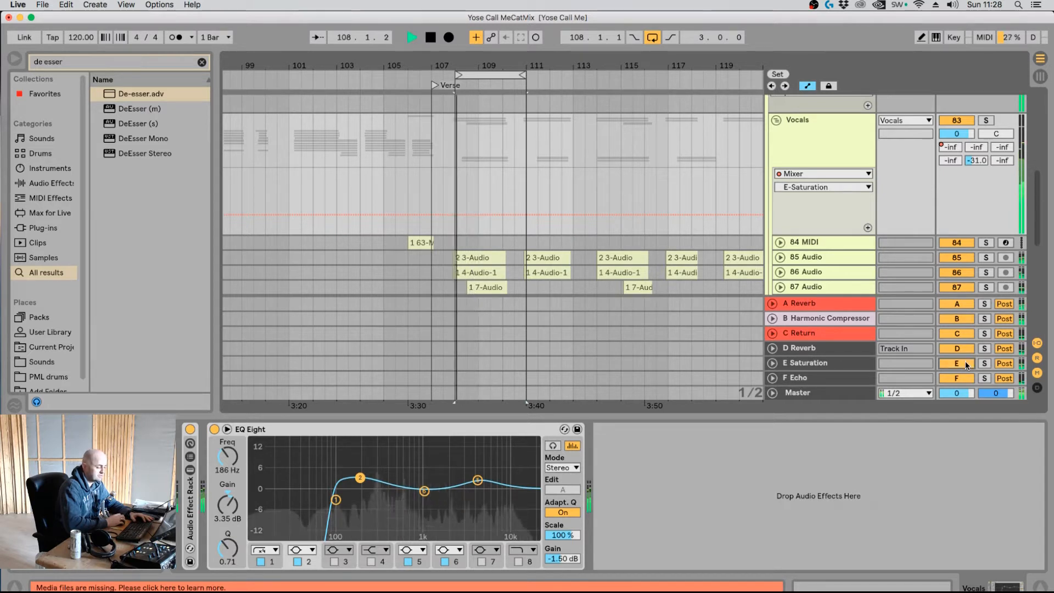
pyautogui.click(984, 363)
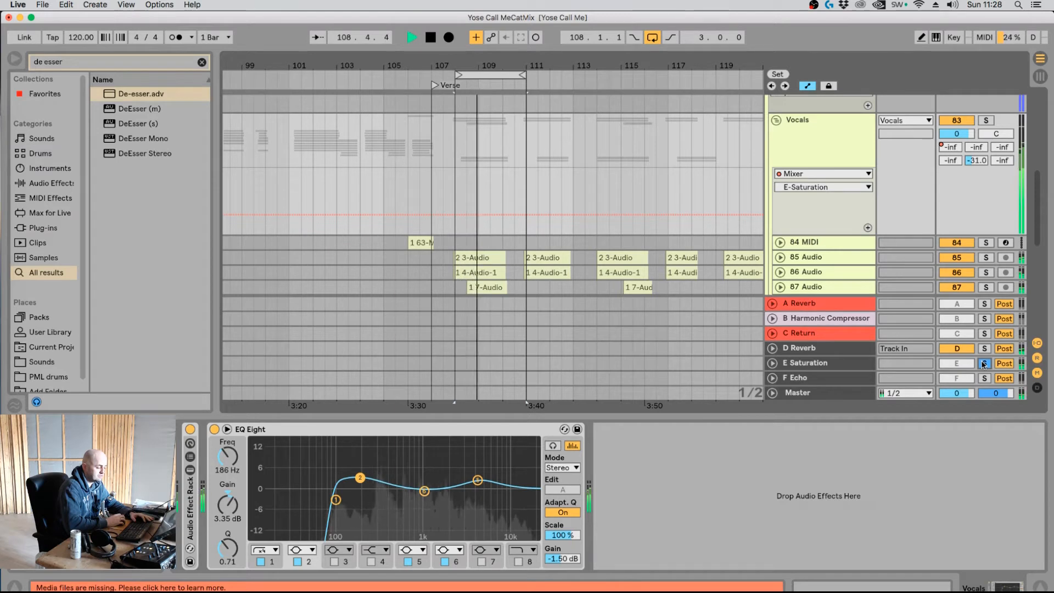
pyautogui.press('space')
pyautogui.click(984, 363)
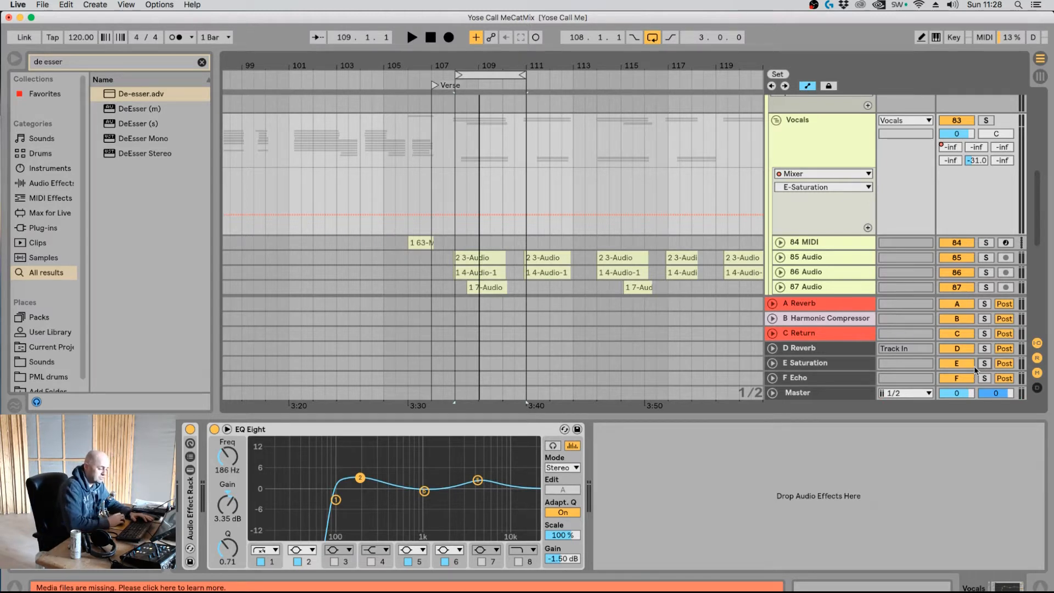
# Play the loop, show the B Harmonic Compressor return's devices, and go back to the Vocals group's effects.
pyautogui.press('space')
pyautogui.click(823, 318)
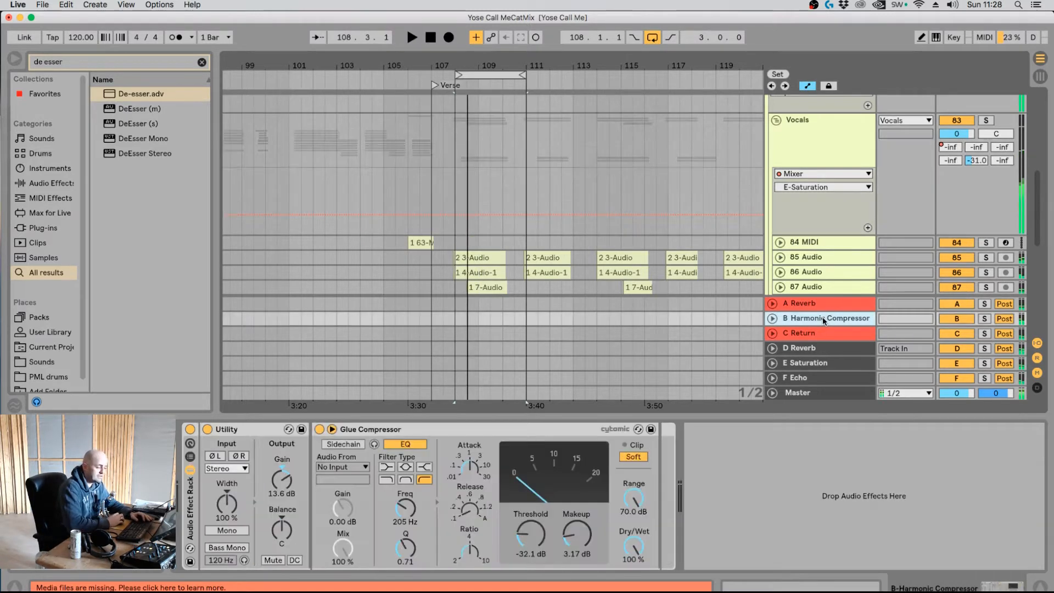
pyautogui.click(827, 140)
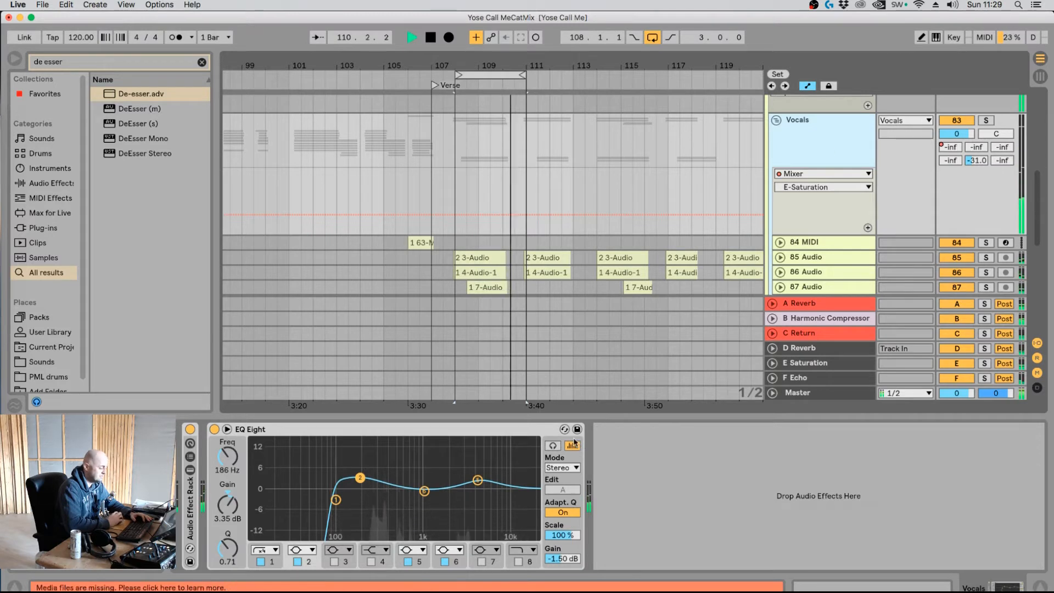
pyautogui.press('space')
# Try the Vocals group's D-Reverb send while playing the loop.
pyautogui.click(949, 161)
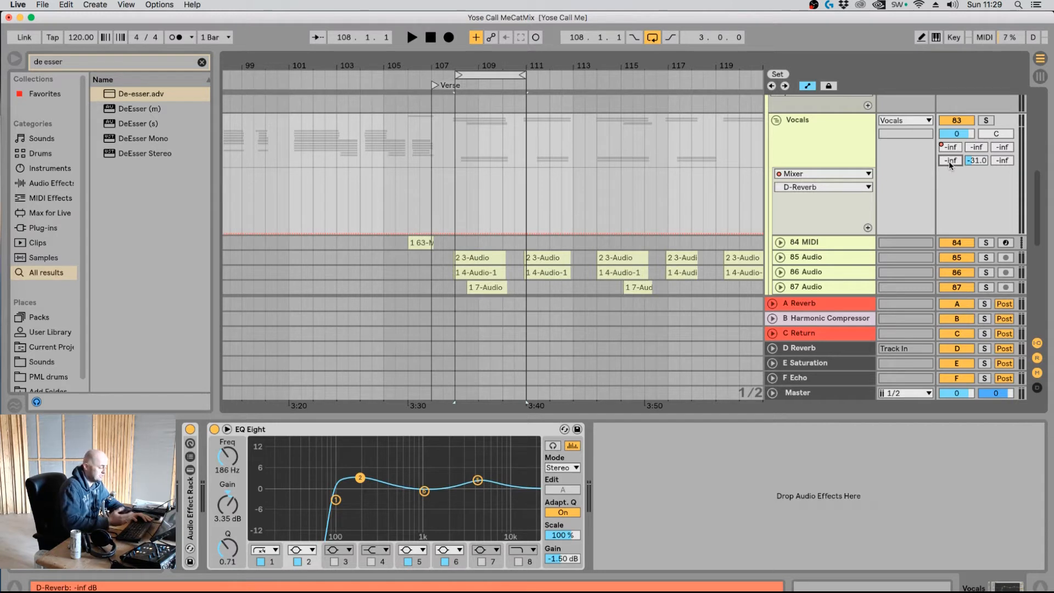
pyautogui.press('space')
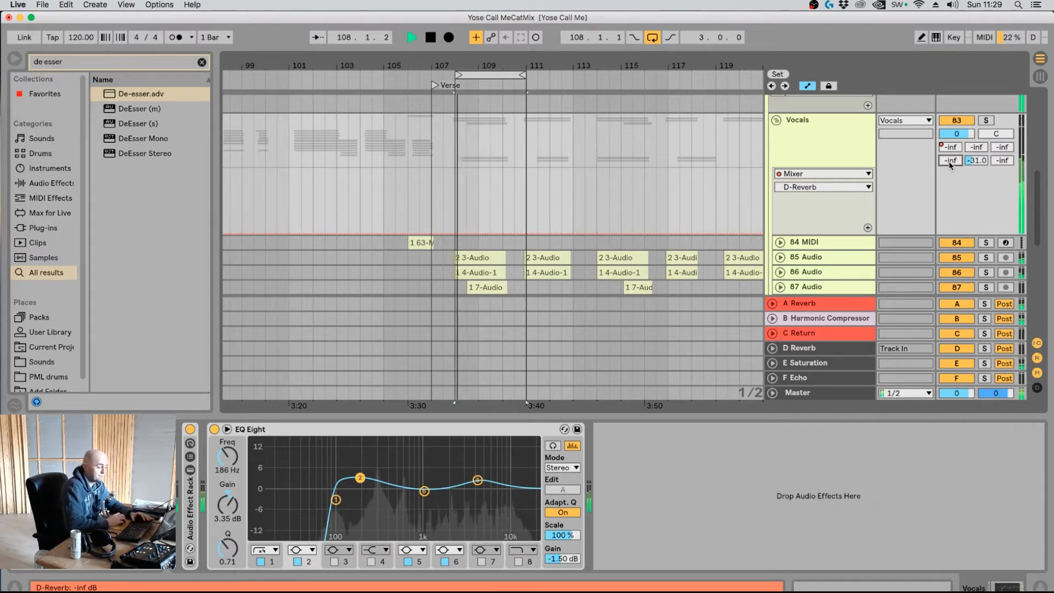
pyautogui.moveTo(949, 160)
pyautogui.mouseDown()
pyautogui.moveTo(949, 131)
pyautogui.moveTo(949, 164)
pyautogui.mouseUp()
pyautogui.press('space')
pyautogui.press('space')
pyautogui.press('space')
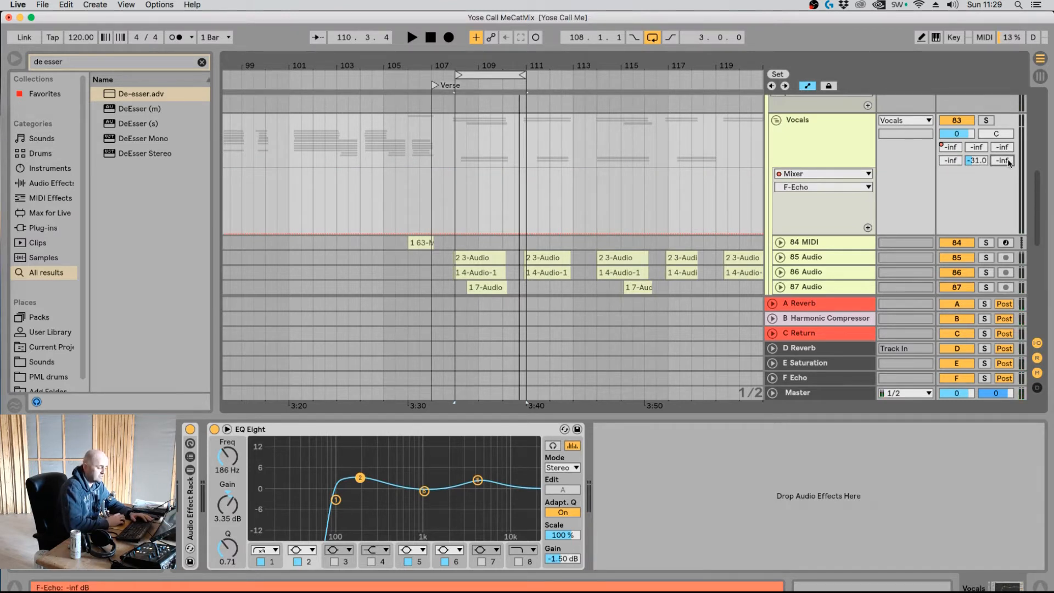
# Try the Vocals group's F-Echo send at -11.0 dB, audition the F Echo return muted and soloed, and reset the send to -inf.
pyautogui.moveTo(1007, 159)
pyautogui.mouseDown()
pyautogui.moveTo(1007, 138)
pyautogui.moveTo(1003, 163)
pyautogui.mouseUp()
pyautogui.press('space')
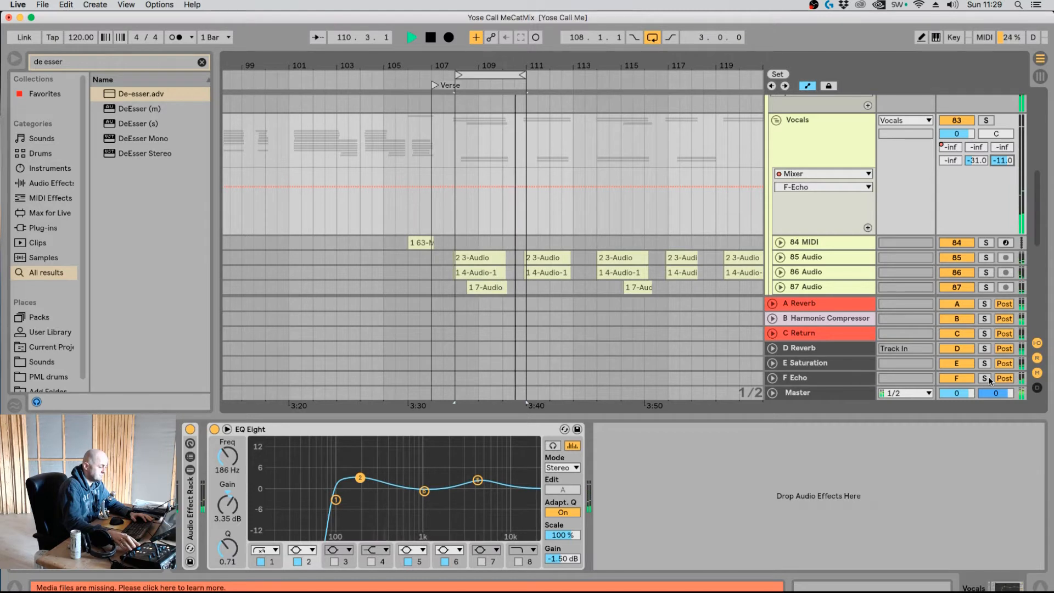
pyautogui.click(964, 379)
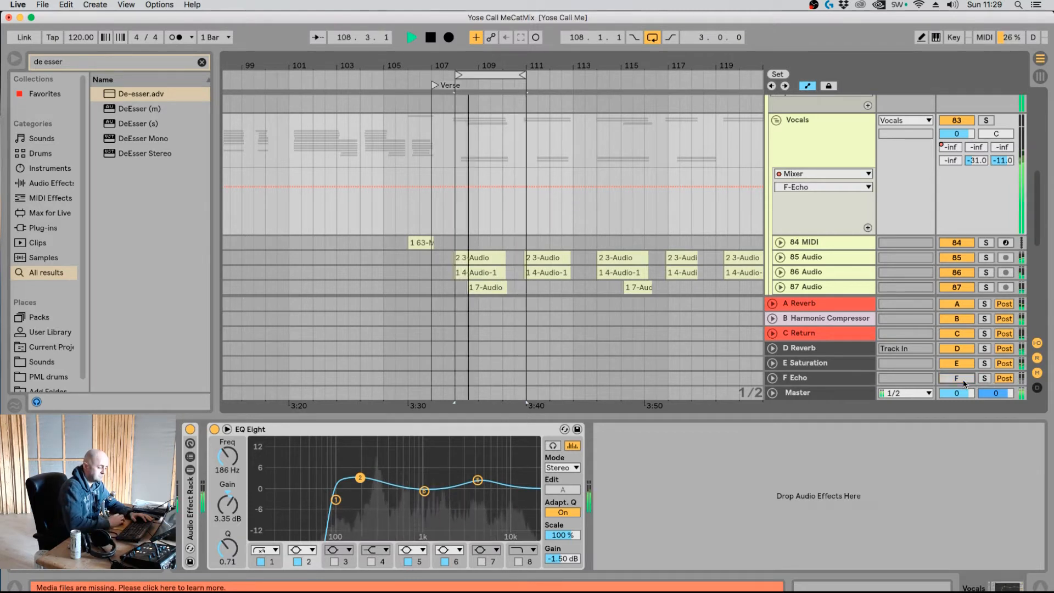
pyautogui.click(962, 379)
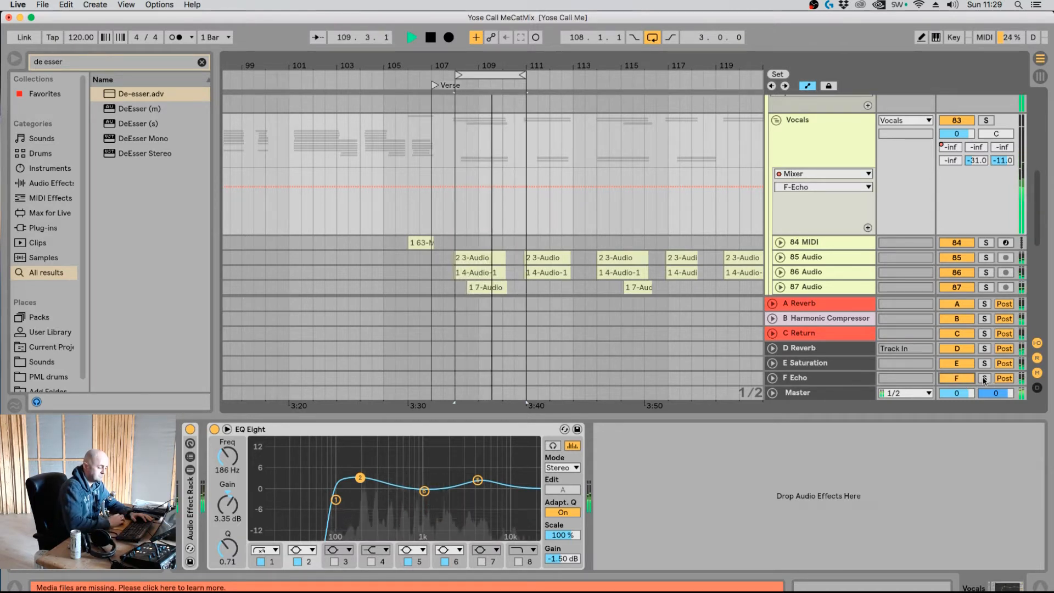
pyautogui.click(984, 378)
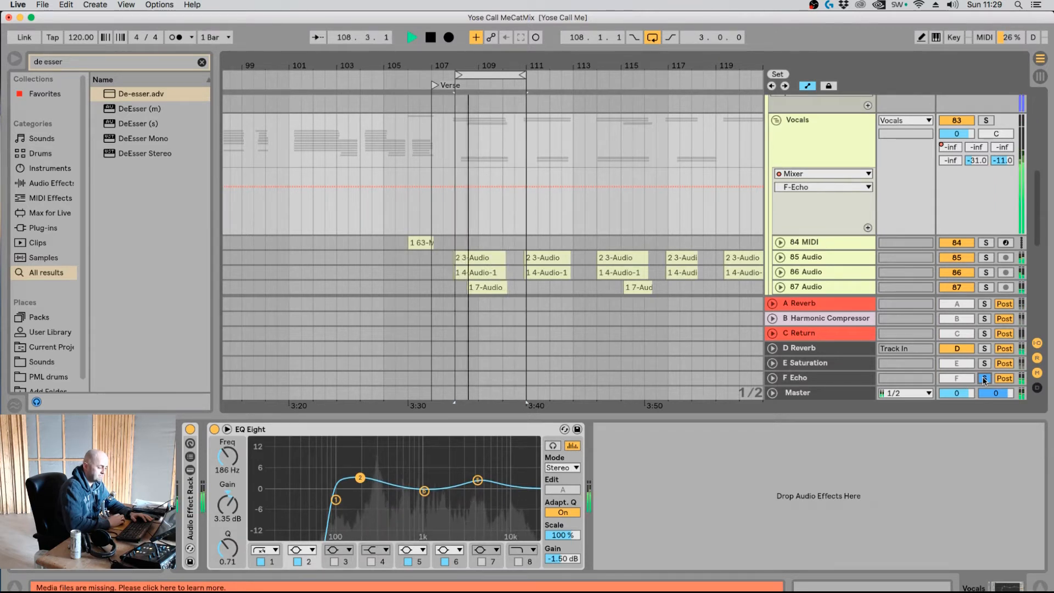
pyautogui.press('space')
pyautogui.click(984, 378)
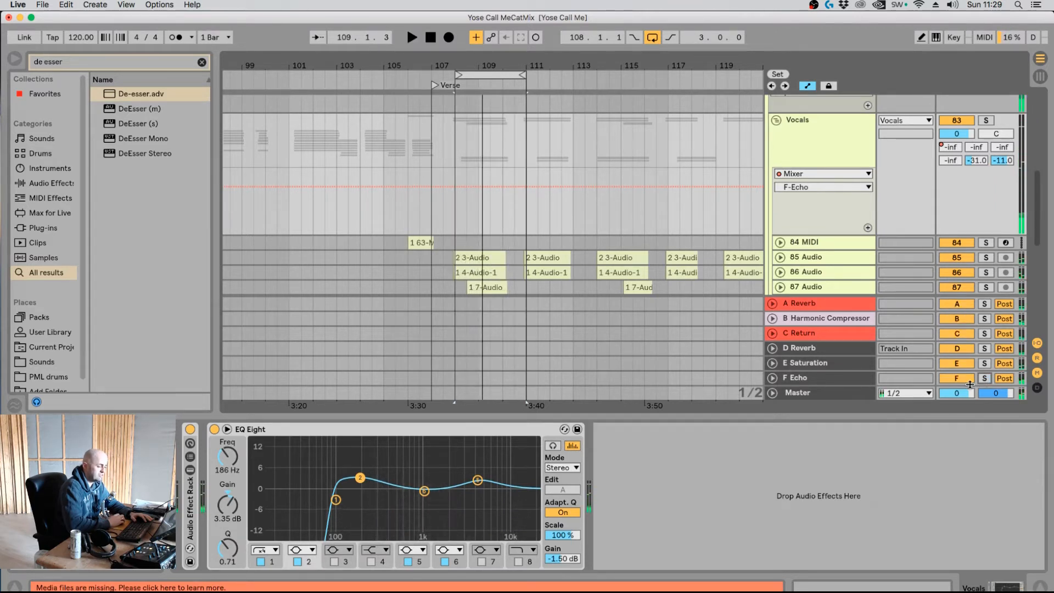
pyautogui.moveTo(1005, 160); pyautogui.dragTo(1005, 220)
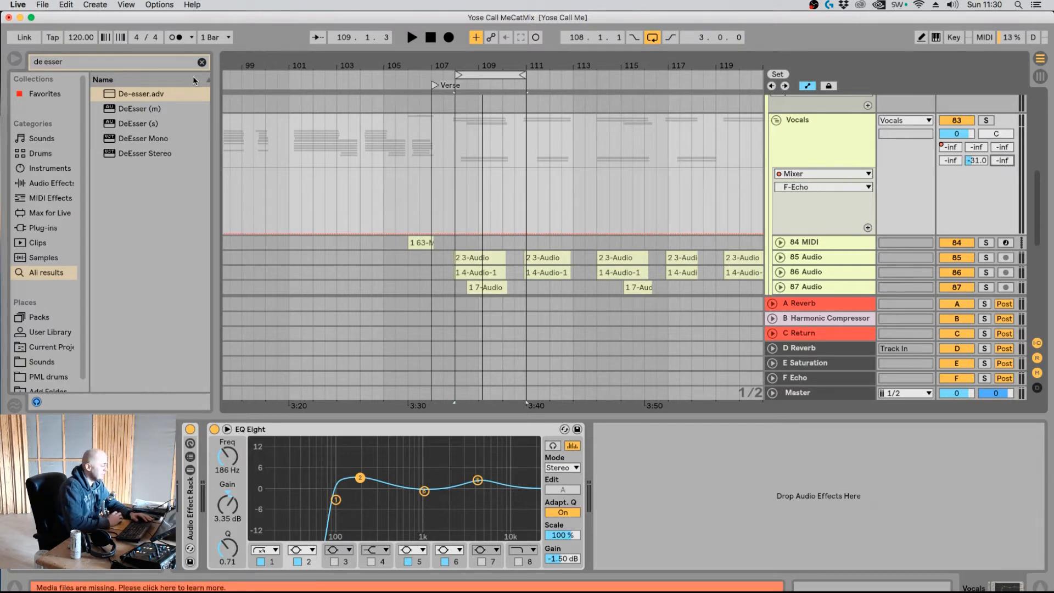
# Search the browser for "reverb" and add the Reverb device after EQ Eight on the Vocals group.
pyautogui.click(119, 60)
pyautogui.press('BackSpace')
pyautogui.press('BackSpace')
pyautogui.press('BackSpace')
pyautogui.press('BackSpace')
pyautogui.press('BackSpace')
pyautogui.press('BackSpace')
pyautogui.press('BackSpace')
pyautogui.press('BackSpace')
pyautogui.write('rev')
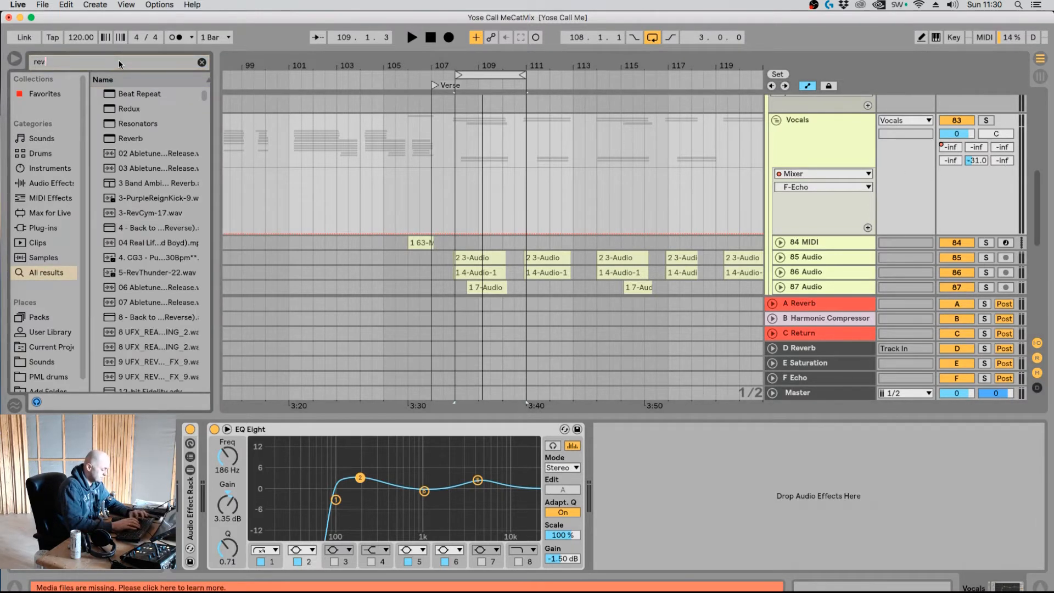
pyautogui.write('erb')
pyautogui.moveTo(110, 92); pyautogui.dragTo(653, 476)
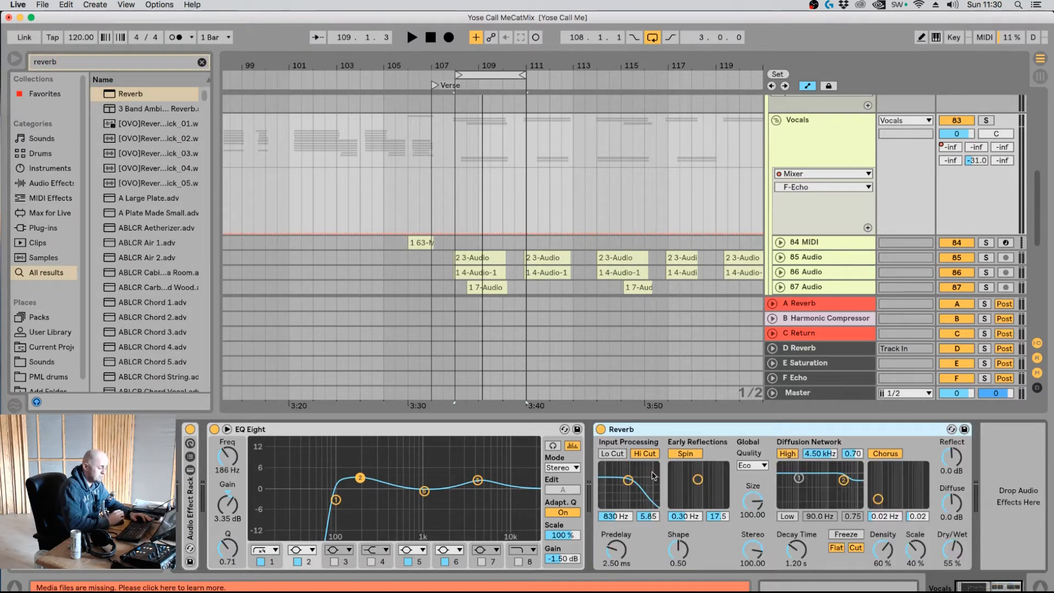
# Set the Reverb's global quality to High and turn off its Hi Cut input filter.
pyautogui.click(751, 465)
pyautogui.click(751, 499)
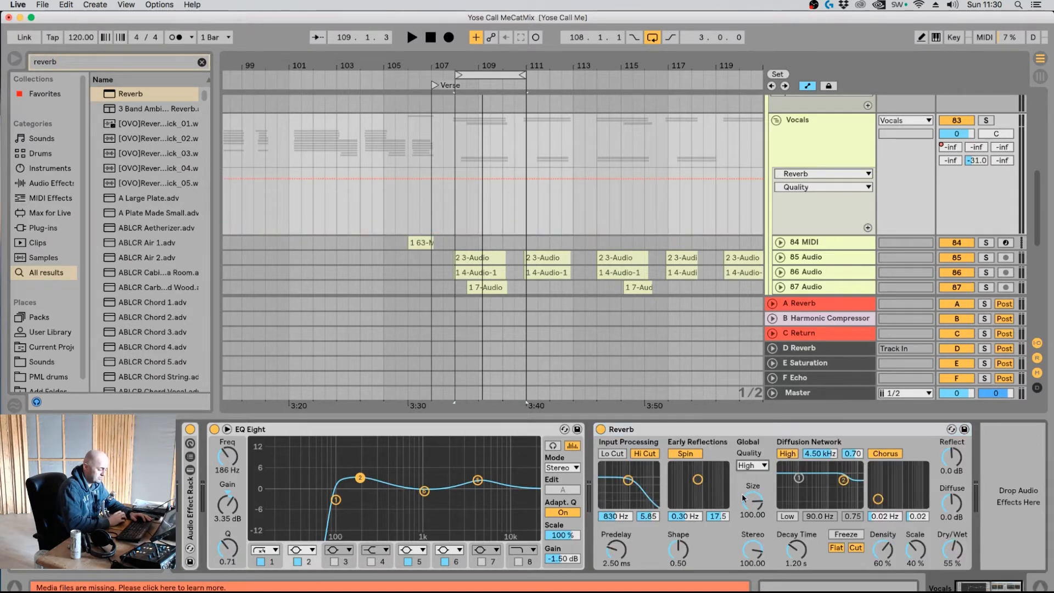
pyautogui.click(645, 454)
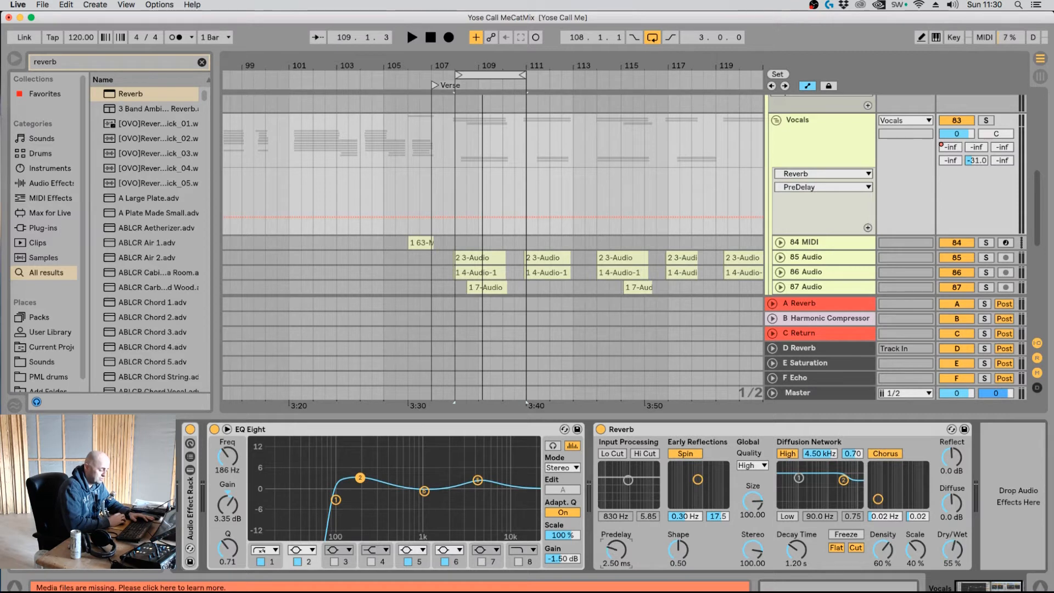
# Set the Reverb's predelay to 2.09 ms and its decay time to 3.16 s.
pyautogui.moveTo(613, 550); pyautogui.dragTo(614, 554)
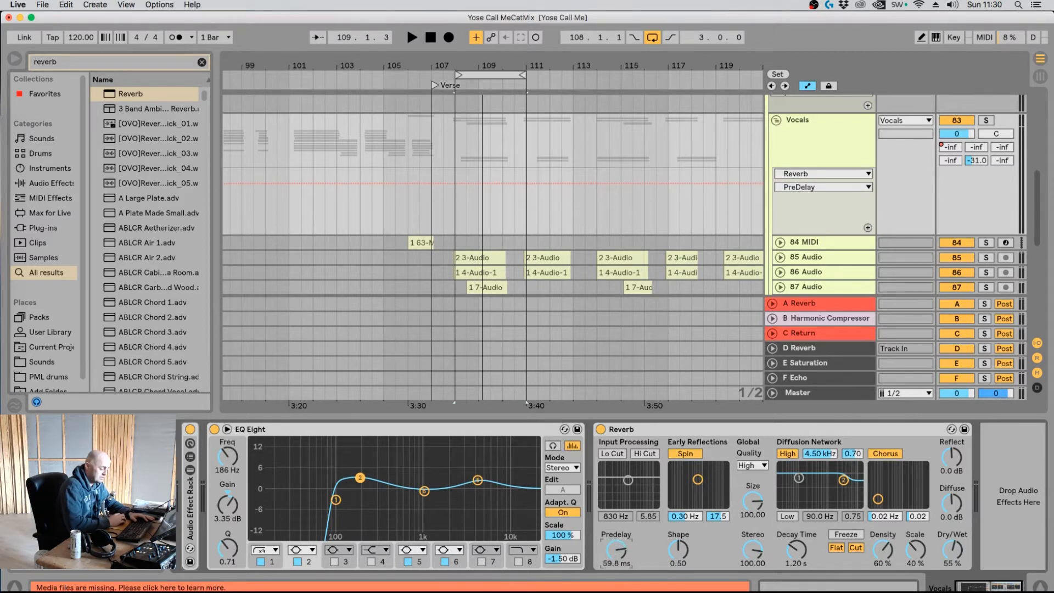
pyautogui.click(796, 557)
pyautogui.moveTo(795, 550)
pyautogui.mouseDown()
pyautogui.moveTo(796, 541)
pyautogui.moveTo(797, 557)
pyautogui.mouseUp()
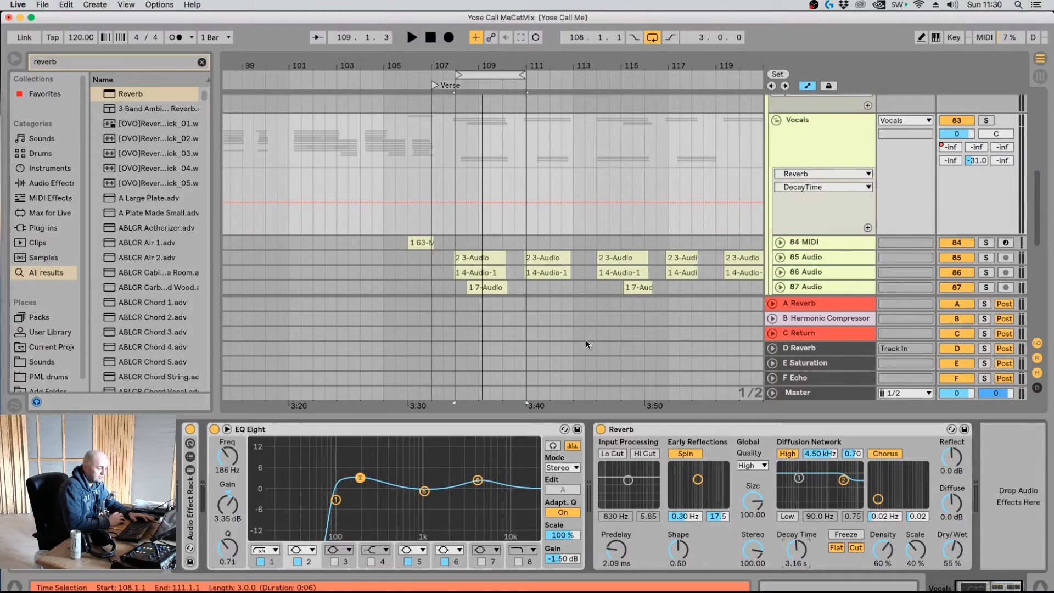
# Select the range from bar 109.4 to just before bar 111 across the vocal tracks, covering the gap between the phrases.
pyautogui.moveTo(505, 68); pyautogui.dragTo(505, 121)
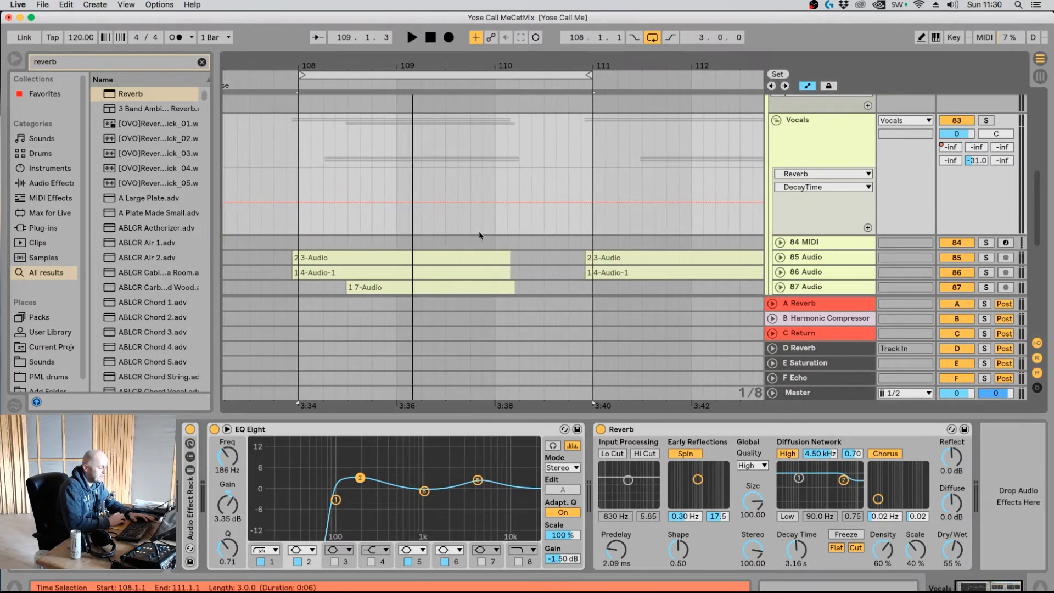
pyautogui.moveTo(494, 250); pyautogui.dragTo(584, 280)
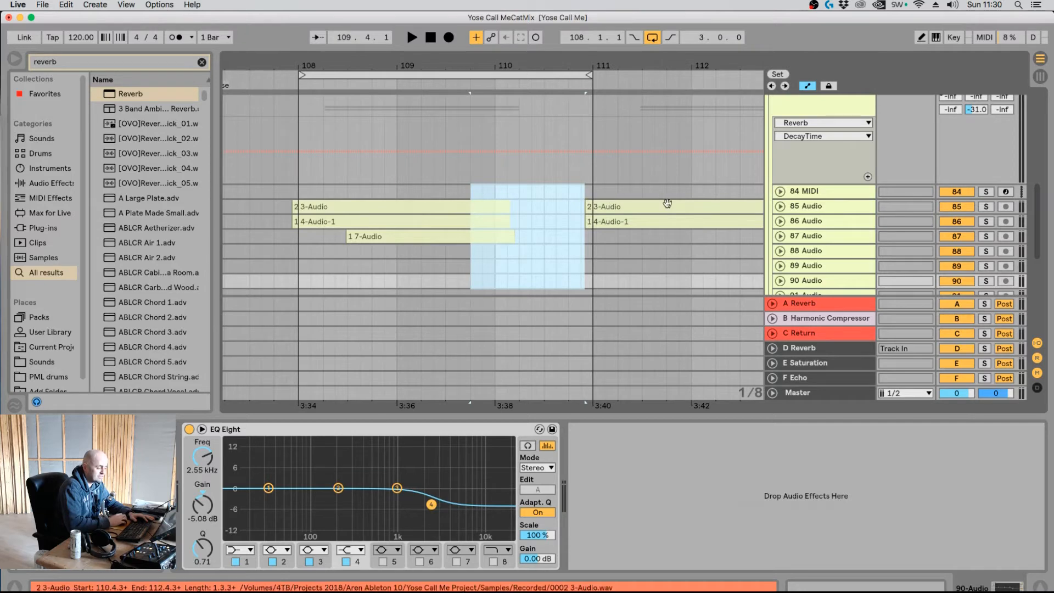
pyautogui.scroll(5, 798, 154)
# Solo the Vocals group and set the Reverb's decay time to 2.55 s while the loop plays.
pyautogui.click(810, 204)
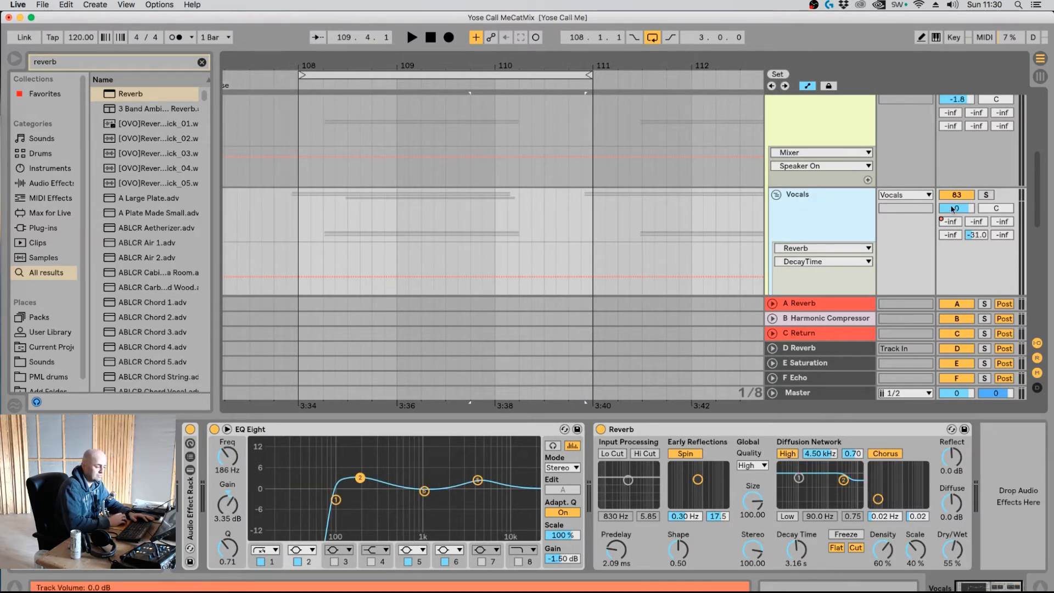
pyautogui.click(986, 195)
pyautogui.press('space')
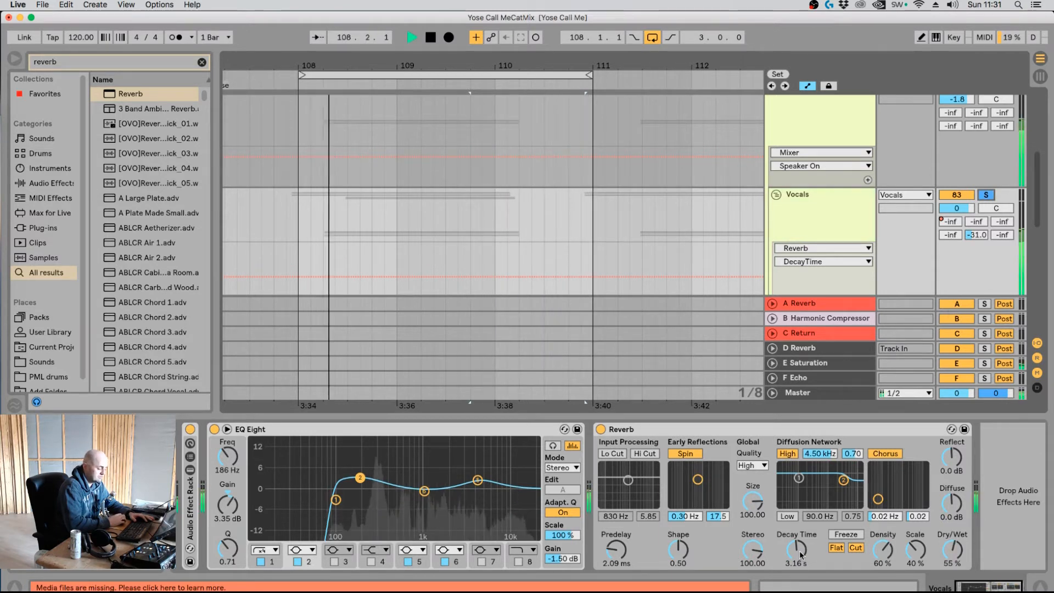
pyautogui.moveTo(800, 553); pyautogui.dragTo(800, 560)
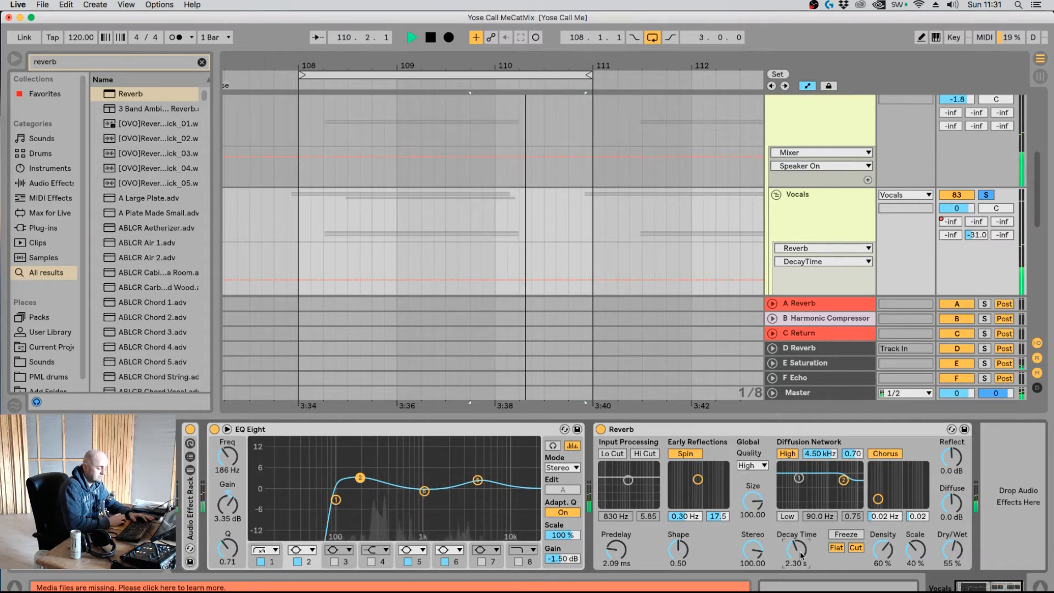
pyautogui.press('space')
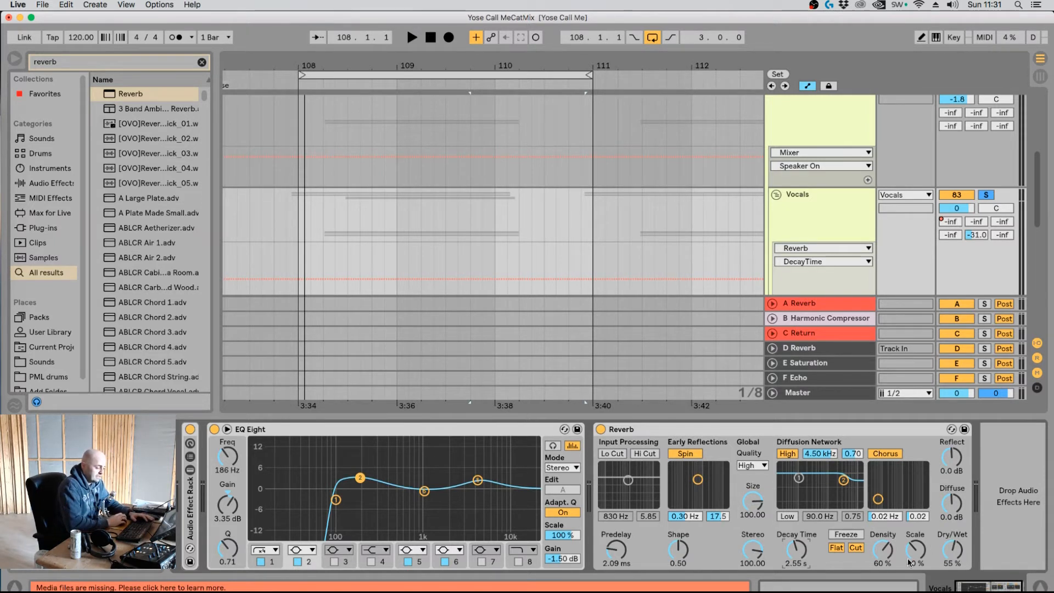
# Compare the Reverb's predelay at 0.50 ms and at 250 ms while playing the soloed vocals.
pyautogui.moveTo(615, 549); pyautogui.dragTo(615, 553)
pyautogui.press('space')
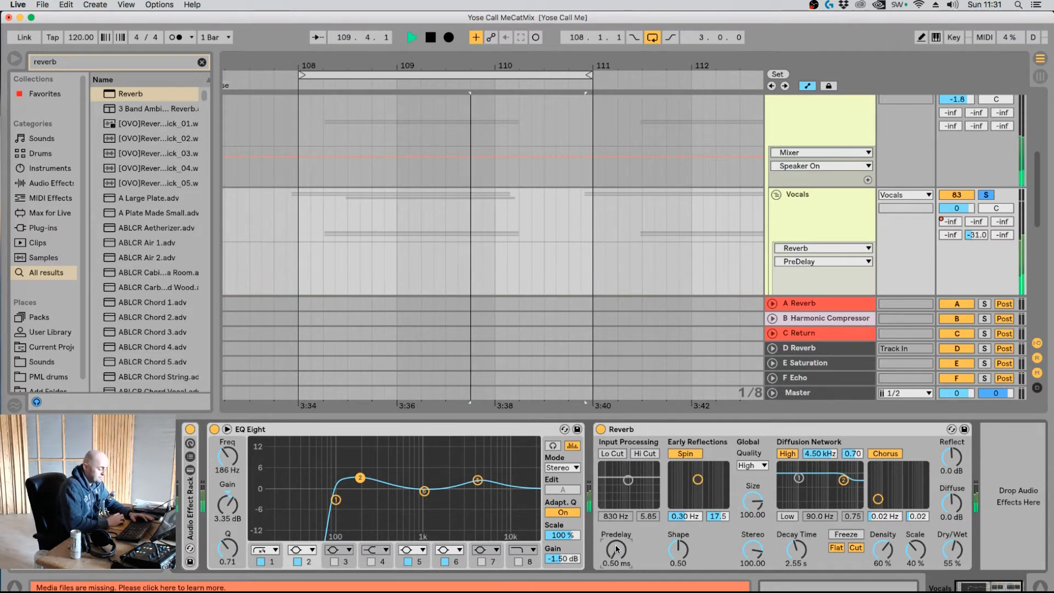
pyautogui.moveTo(617, 550); pyautogui.dragTo(617, 516)
pyautogui.press('space')
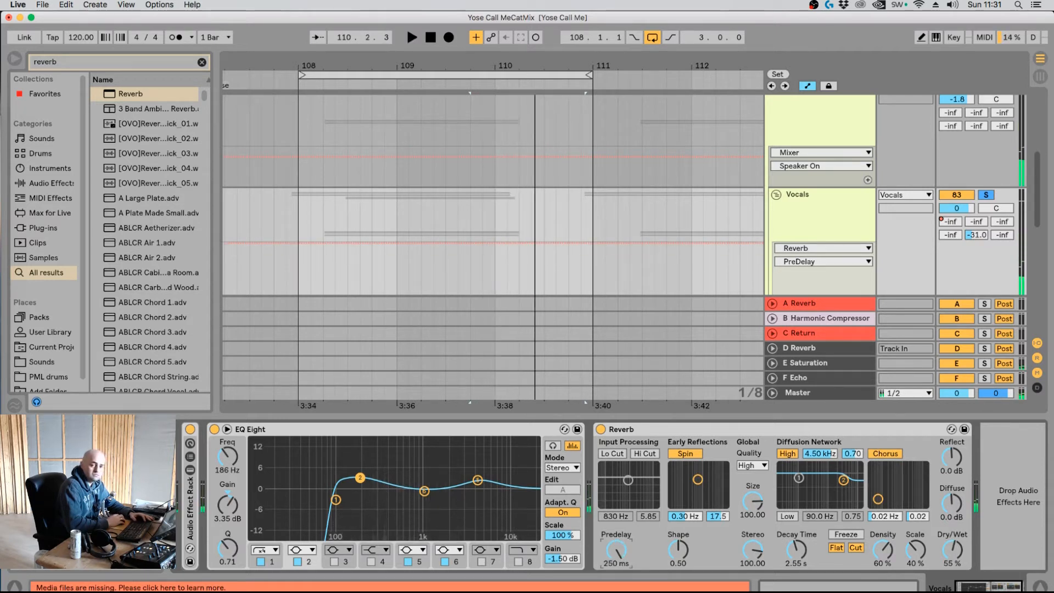
pyautogui.press('space')
pyautogui.press('space')
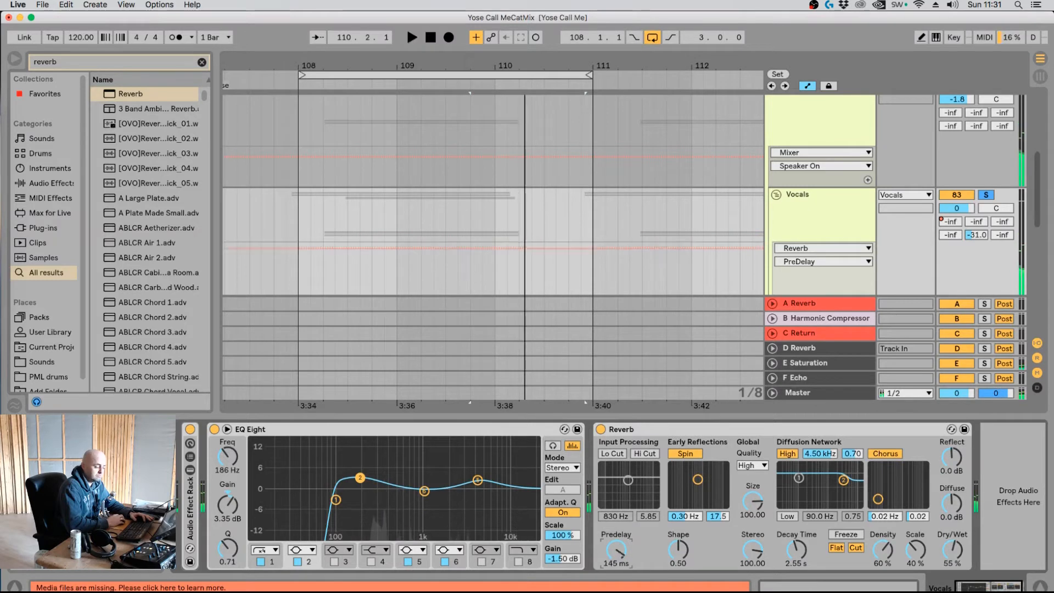
# Bring the Reverb's predelay down to 2.67 ms while replaying the end of the vocal phrase.
pyautogui.moveTo(616, 550); pyautogui.dragTo(616, 591)
pyautogui.press('space')
pyautogui.press('space')
pyautogui.moveTo(617, 553); pyautogui.dragTo(618, 530)
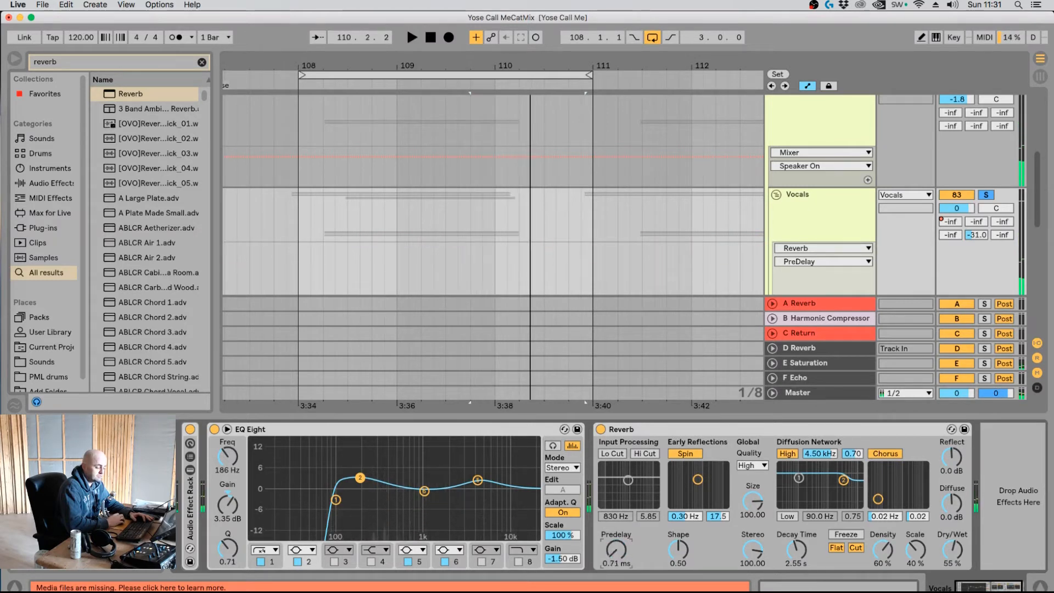
pyautogui.press('space')
pyautogui.press('space')
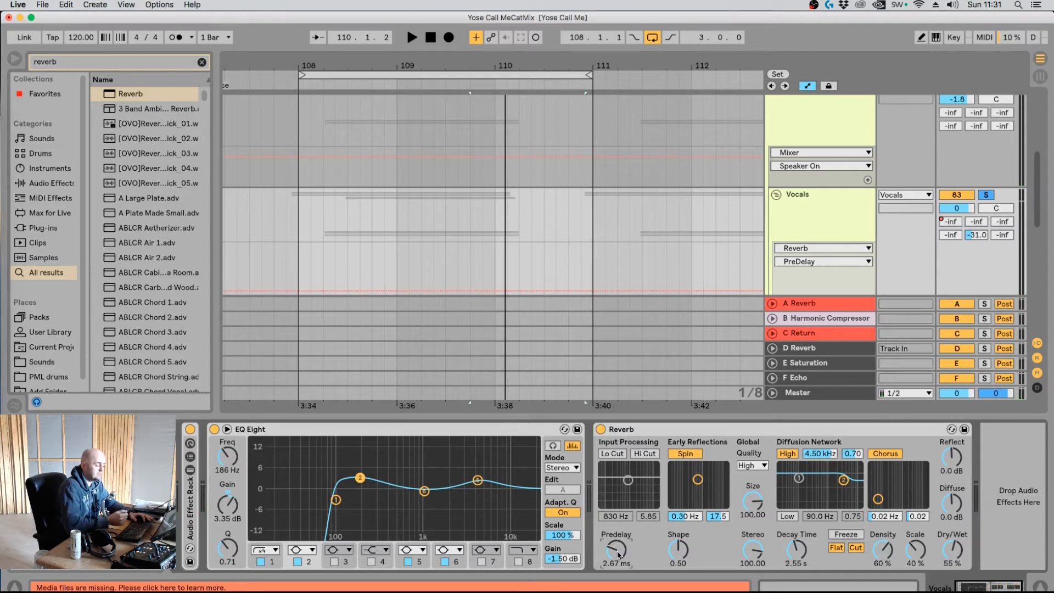
# Set the Reverb's predelay to 250 ms and play the end of the vocal phrase.
pyautogui.moveTo(618, 552); pyautogui.dragTo(618, 502)
pyautogui.press('space')
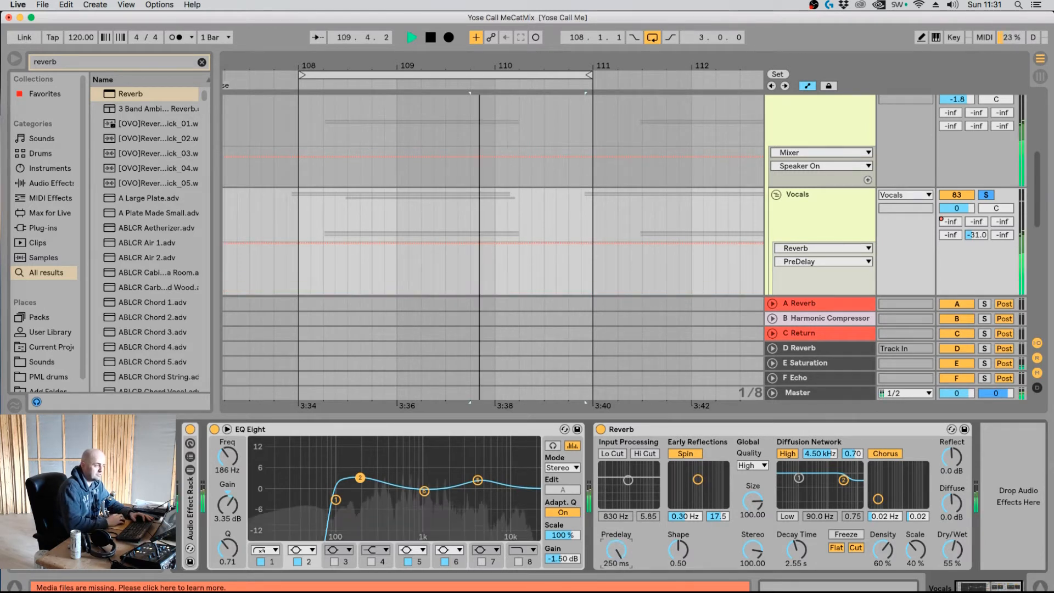
pyautogui.press('space')
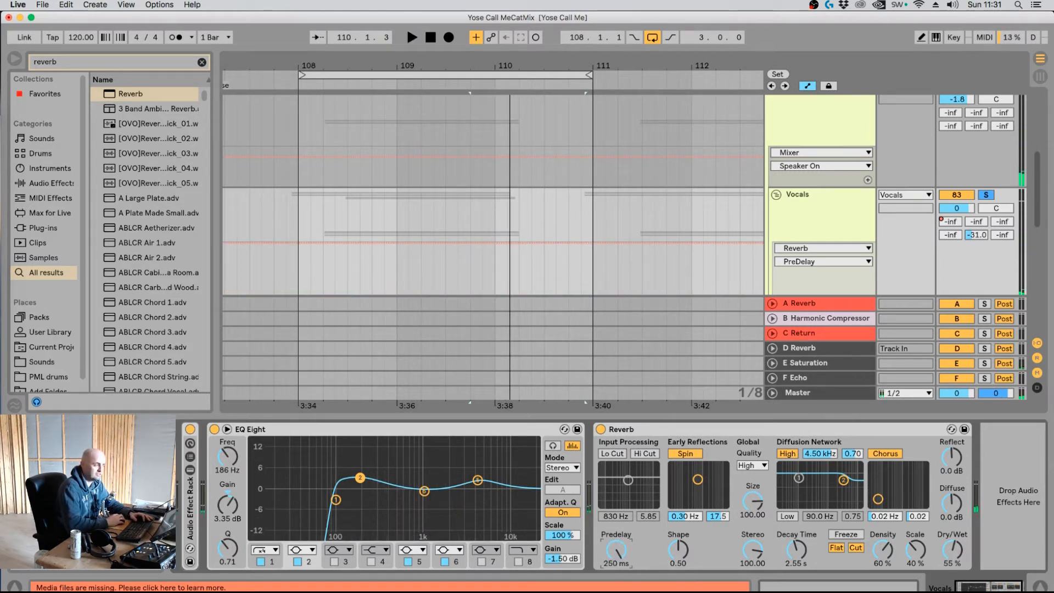
# Bring the Reverb's predelay down to 11.7 ms while replaying the end of the vocal phrase.
pyautogui.moveTo(616, 548); pyautogui.dragTo(616, 586)
pyautogui.press('space')
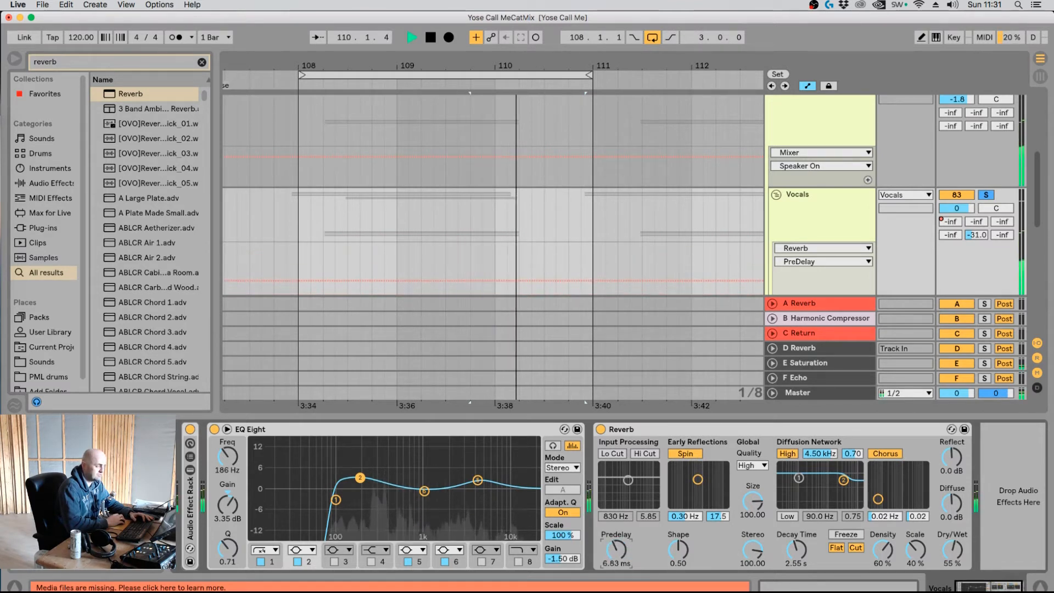
pyautogui.press('space')
pyautogui.press('space')
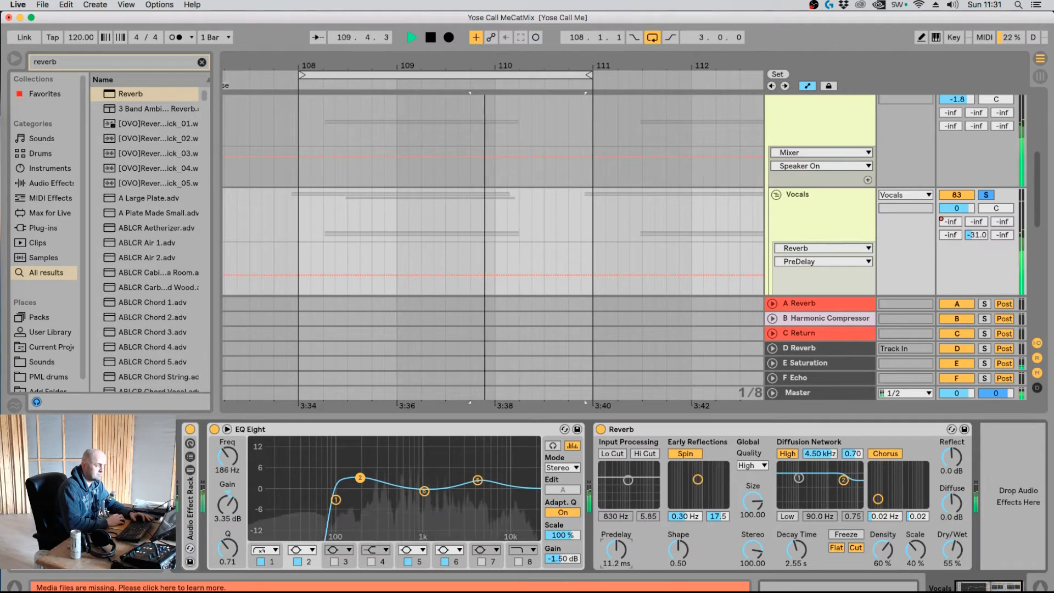
pyautogui.press('space')
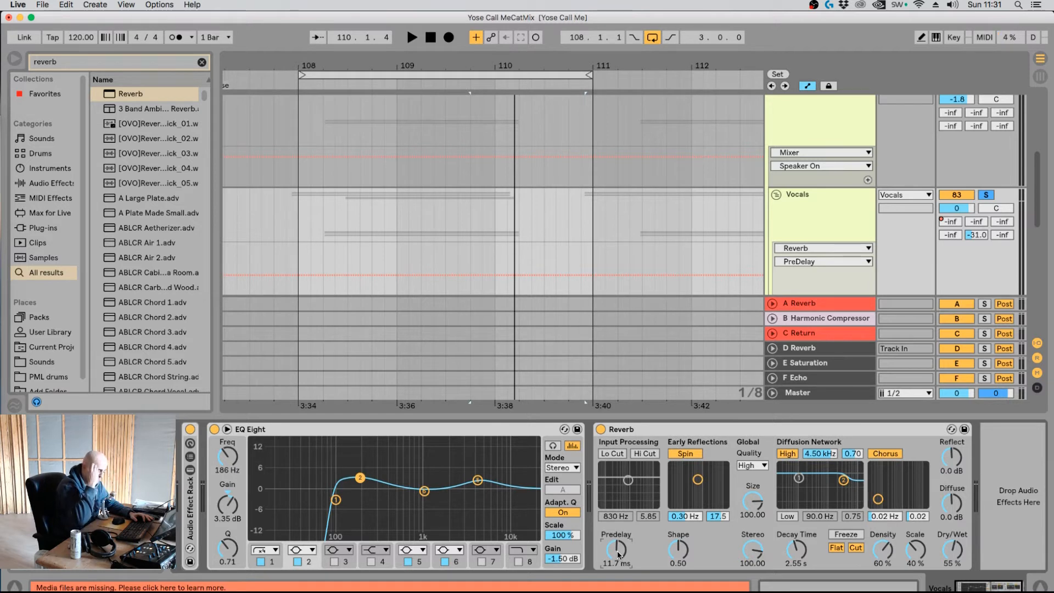
# Compare the soloed vocal phrase with the Reverb bypassed and with it enabled.
pyautogui.press('space')
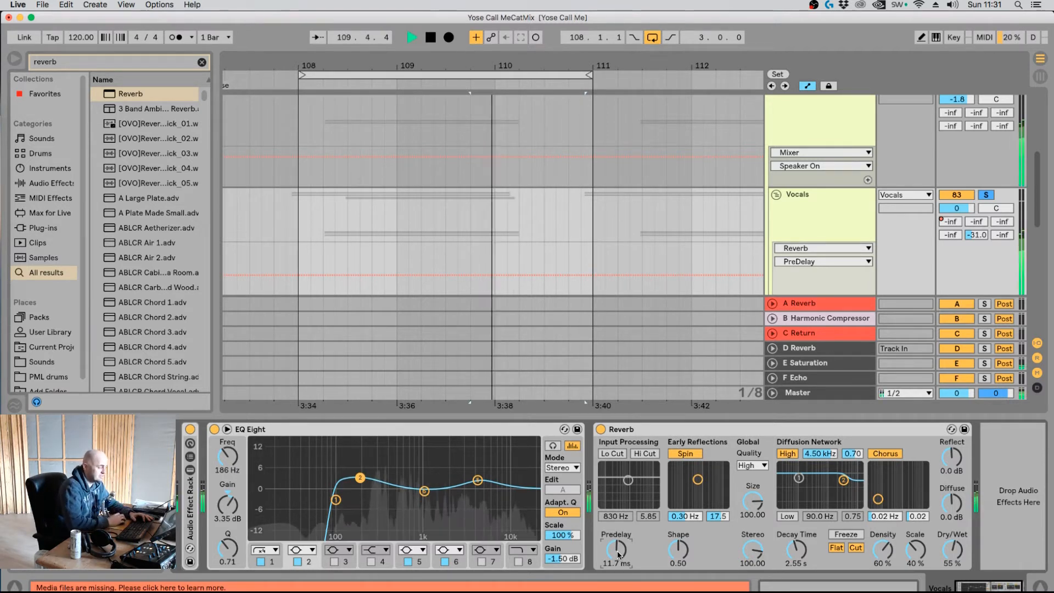
pyautogui.click(601, 430)
pyautogui.press('space')
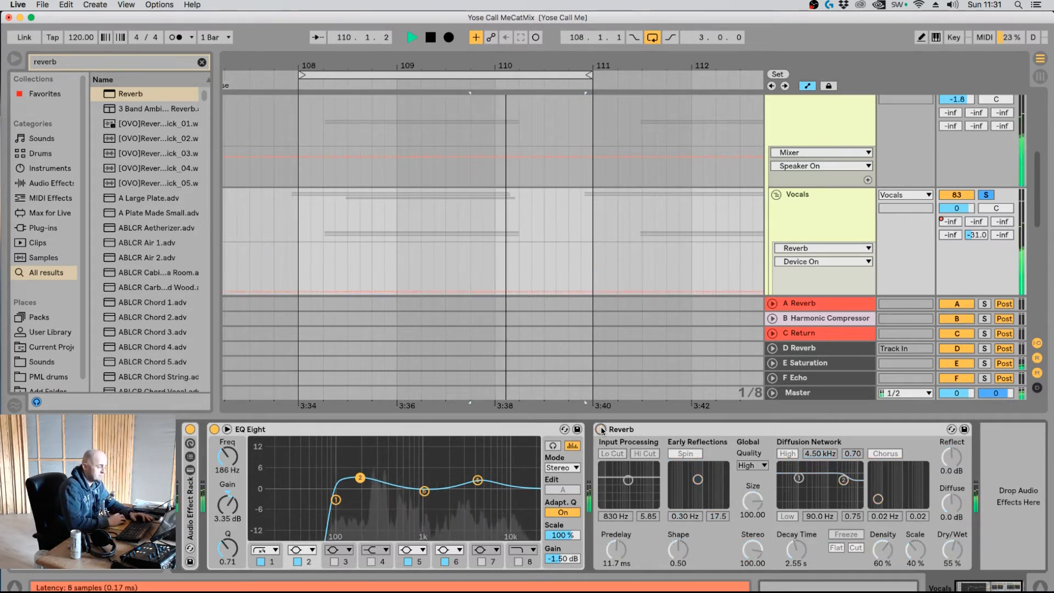
pyautogui.press('space')
pyautogui.click(601, 430)
pyautogui.press('space')
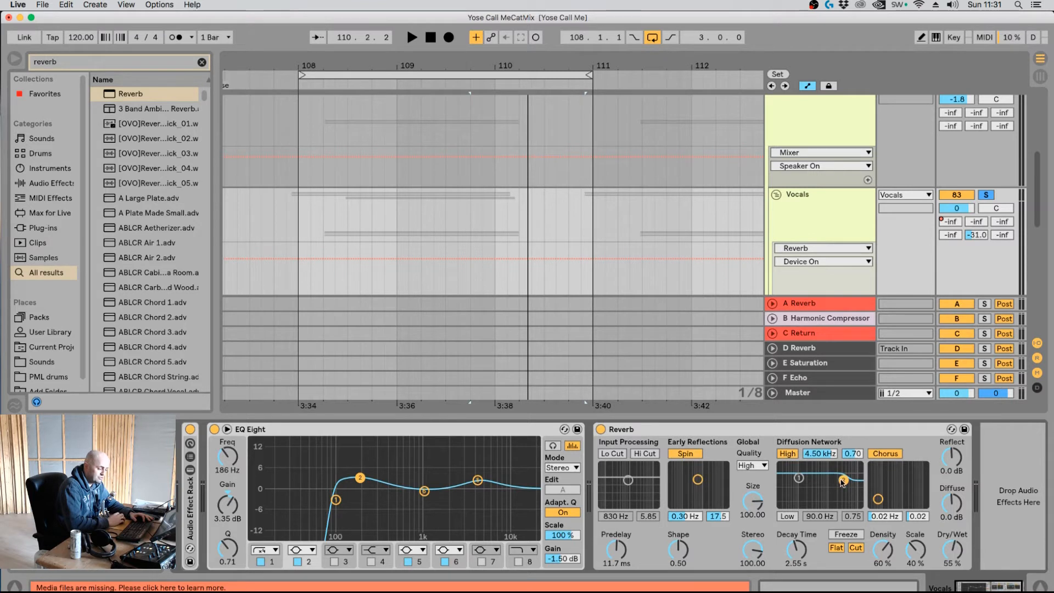
# Enable the low shelf in the Reverb's diffusion network and try it at 512 Hz and 1.00, with the high shelf at 494 Hz and 0.20.
pyautogui.click(788, 516)
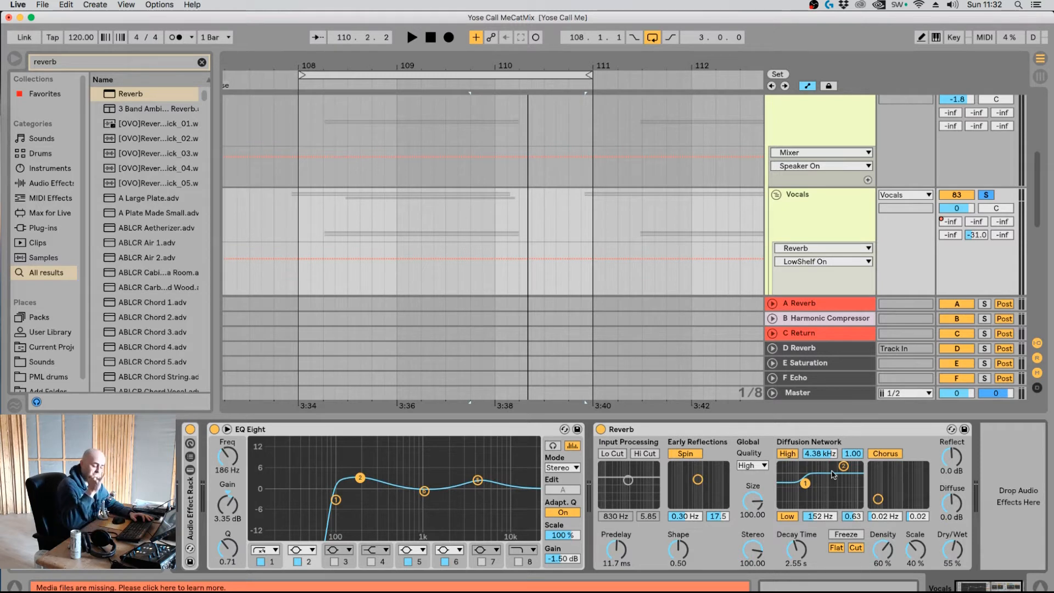
pyautogui.press('space')
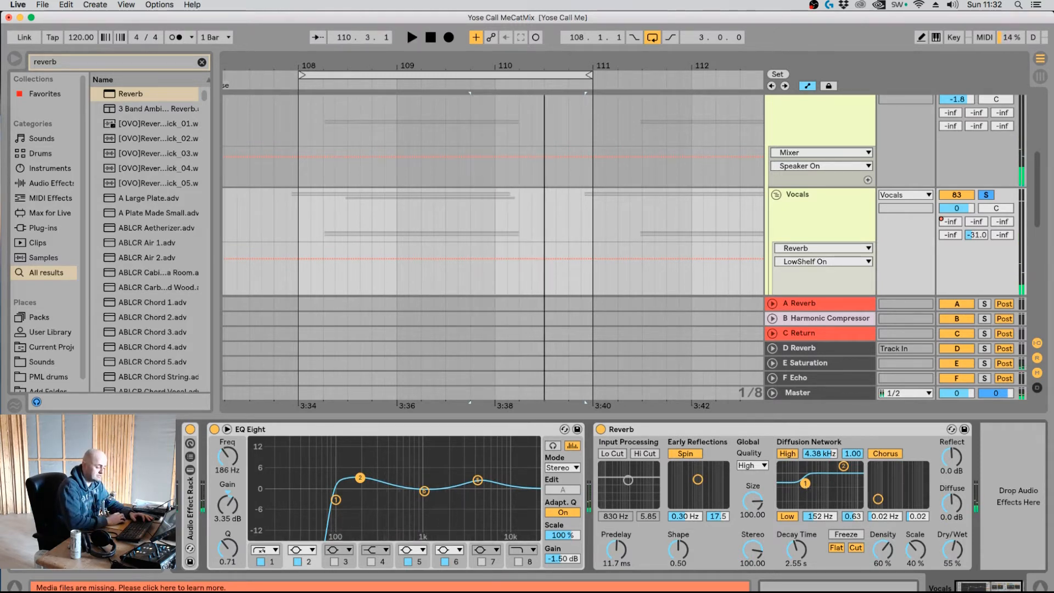
pyautogui.moveTo(805, 483)
pyautogui.mouseDown()
pyautogui.moveTo(830, 503)
pyautogui.moveTo(819, 466)
pyautogui.mouseUp()
pyautogui.press('space')
pyautogui.press('space')
pyautogui.press('space')
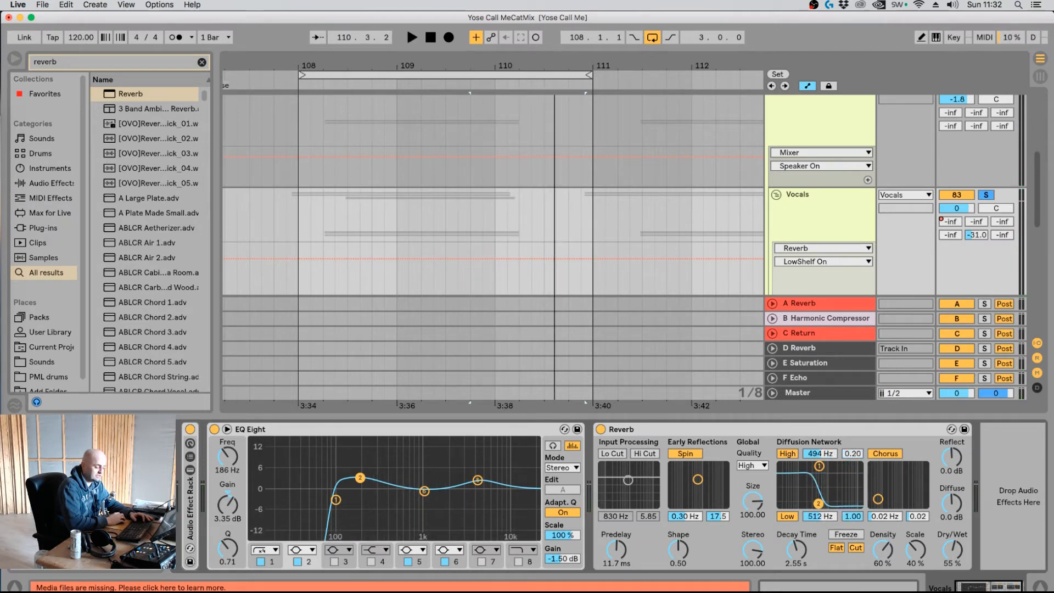
# Set the Reverb's diffusion high shelf to 1.05 kHz and 1.00 and its low shelf to 261 Hz and 0.78, replaying the phrase.
pyautogui.press('space')
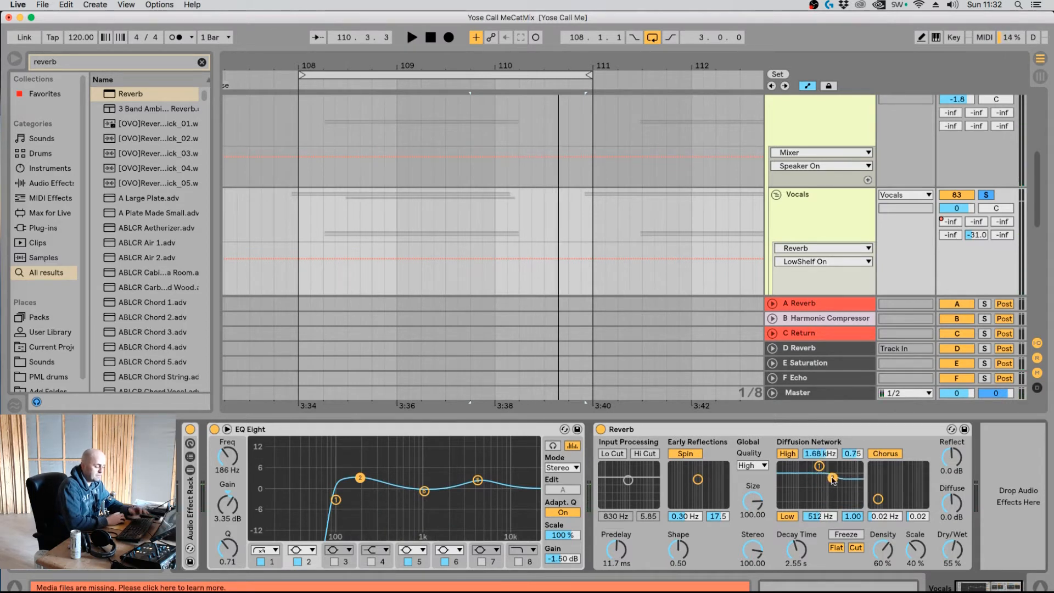
pyautogui.moveTo(833, 479)
pyautogui.mouseDown()
pyautogui.moveTo(799, 466)
pyautogui.moveTo(819, 478)
pyautogui.mouseUp()
pyautogui.press('space')
pyautogui.press('space')
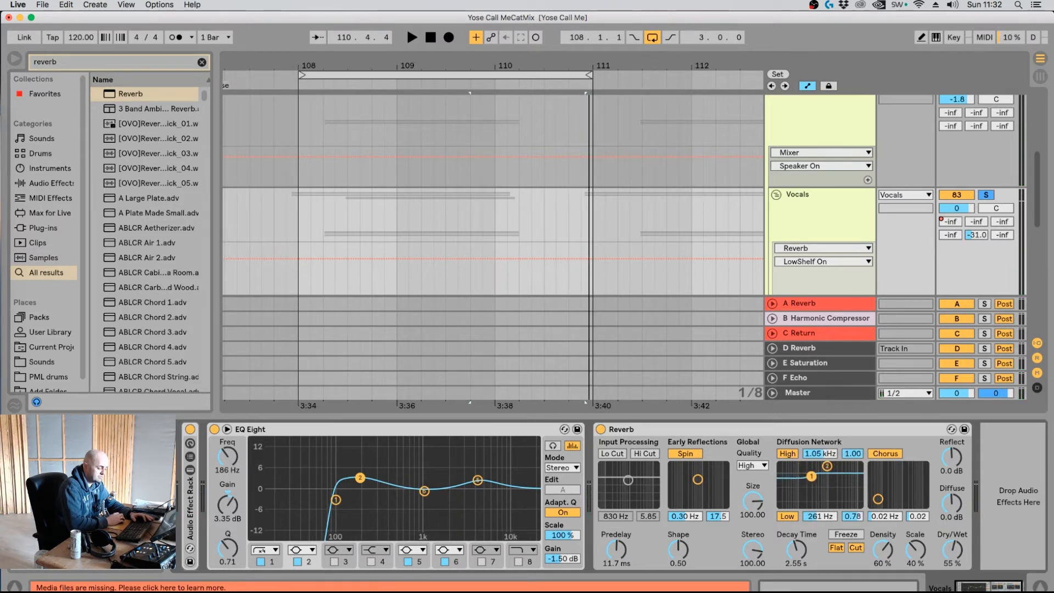
pyautogui.press('space')
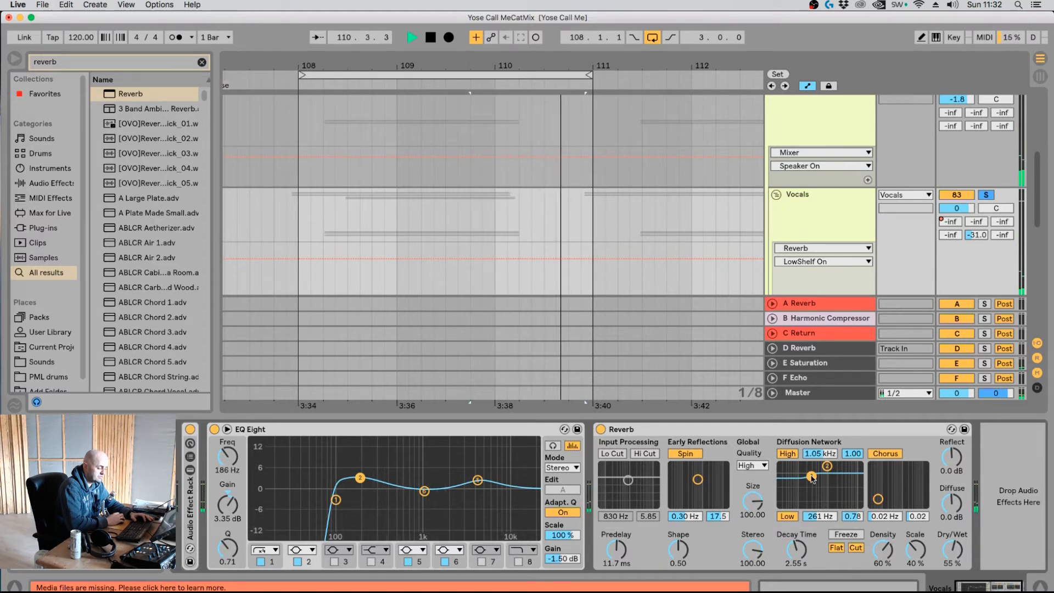
pyautogui.press('space')
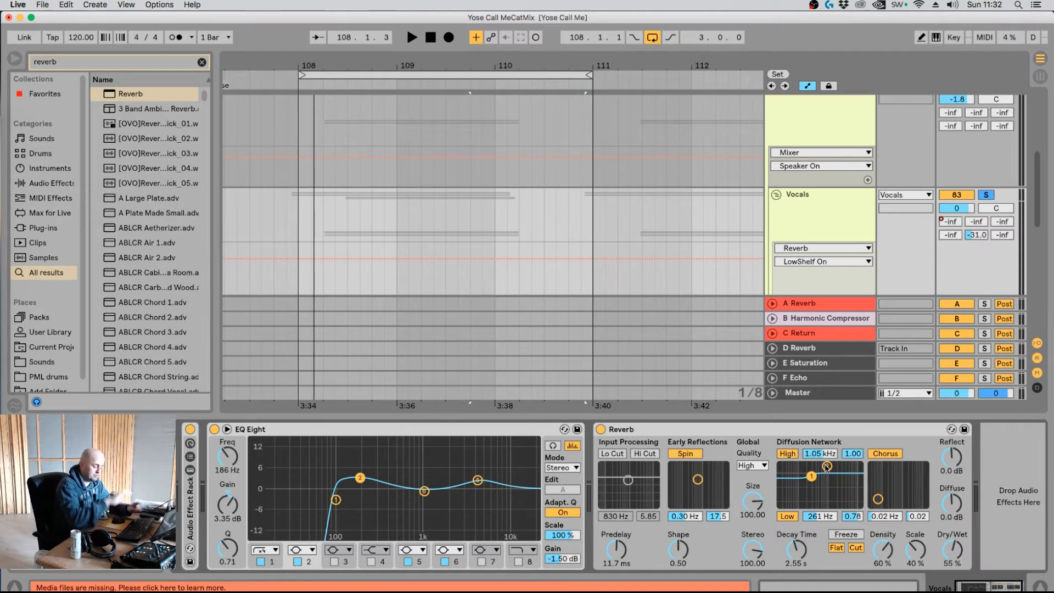
pyautogui.press('space')
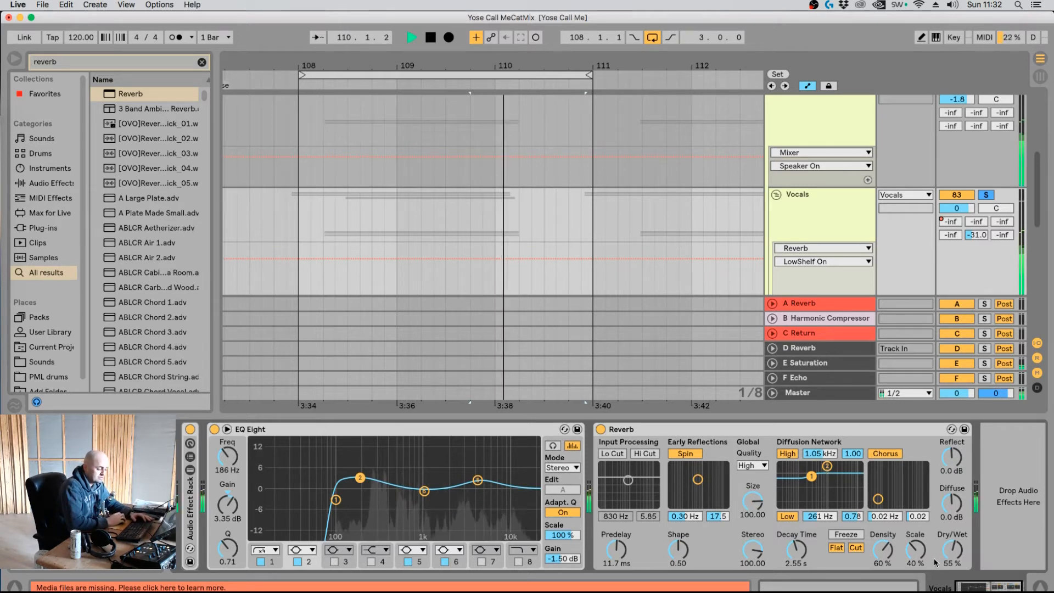
pyautogui.press('space')
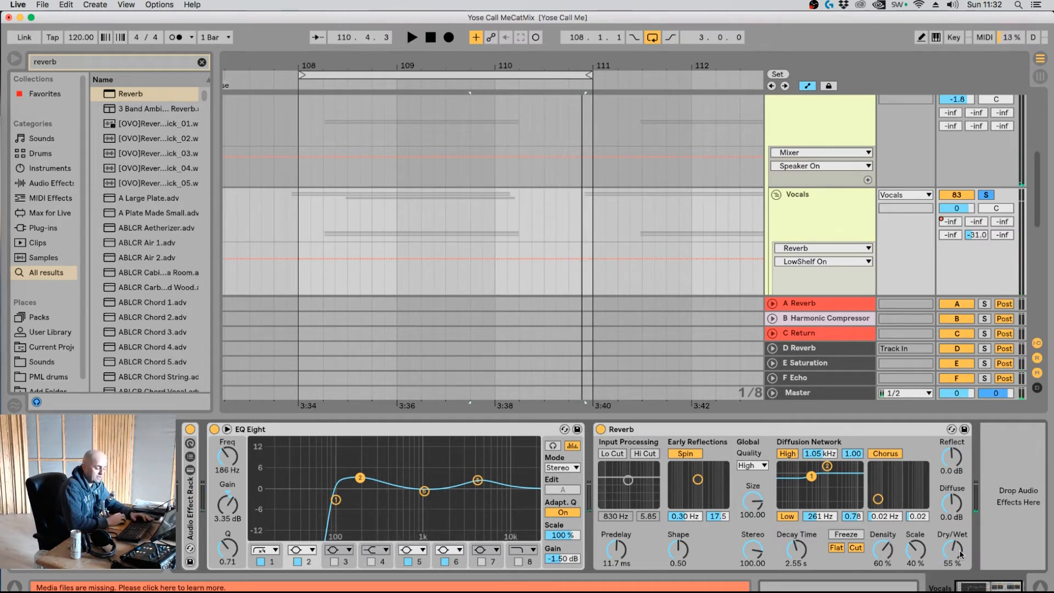
# Unsolo the Vocals group and bring the Reverb's dry/wet from 0% up to 42% while the full mix plays.
pyautogui.moveTo(959, 555); pyautogui.dragTo(960, 548)
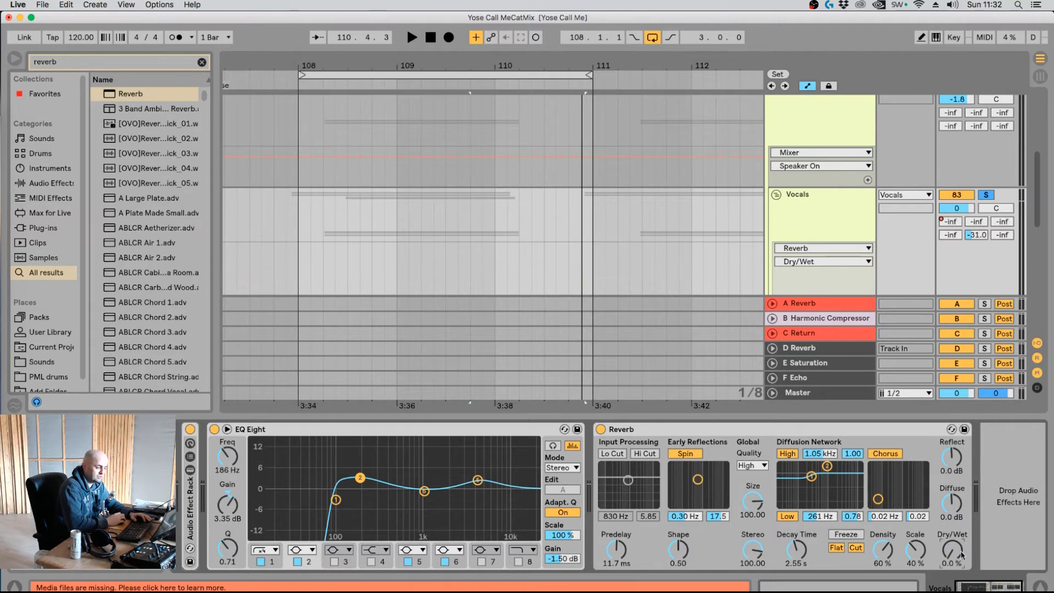
pyautogui.click(987, 196)
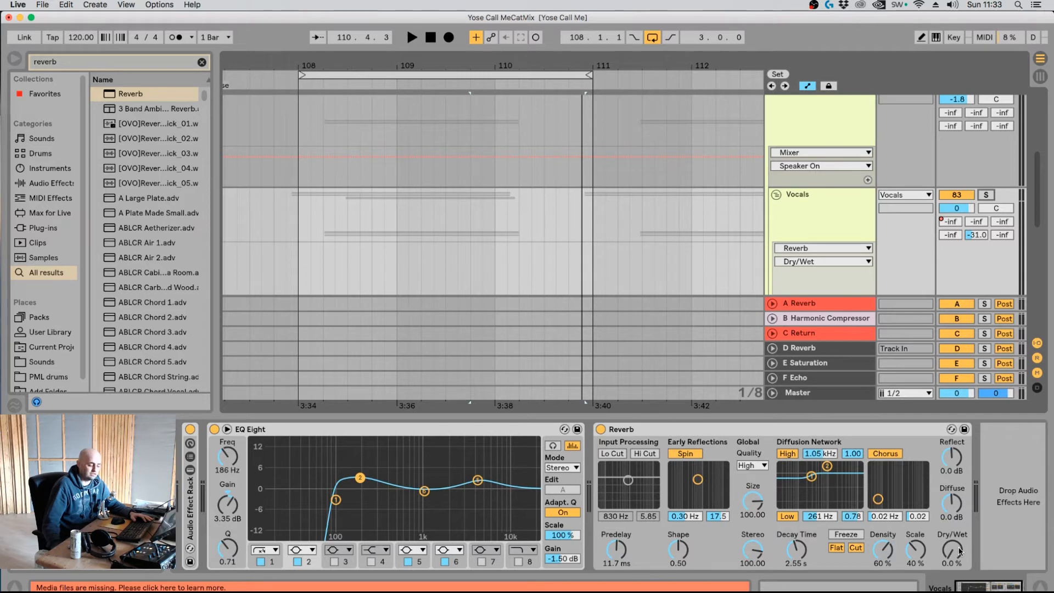
pyautogui.press('space')
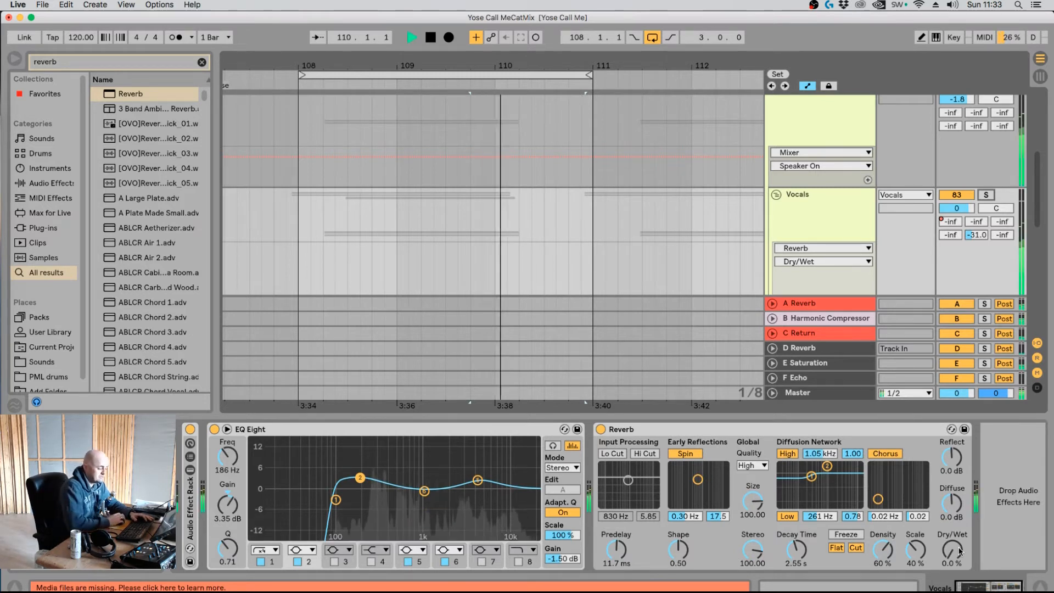
pyautogui.moveTo(960, 553); pyautogui.dragTo(960, 526)
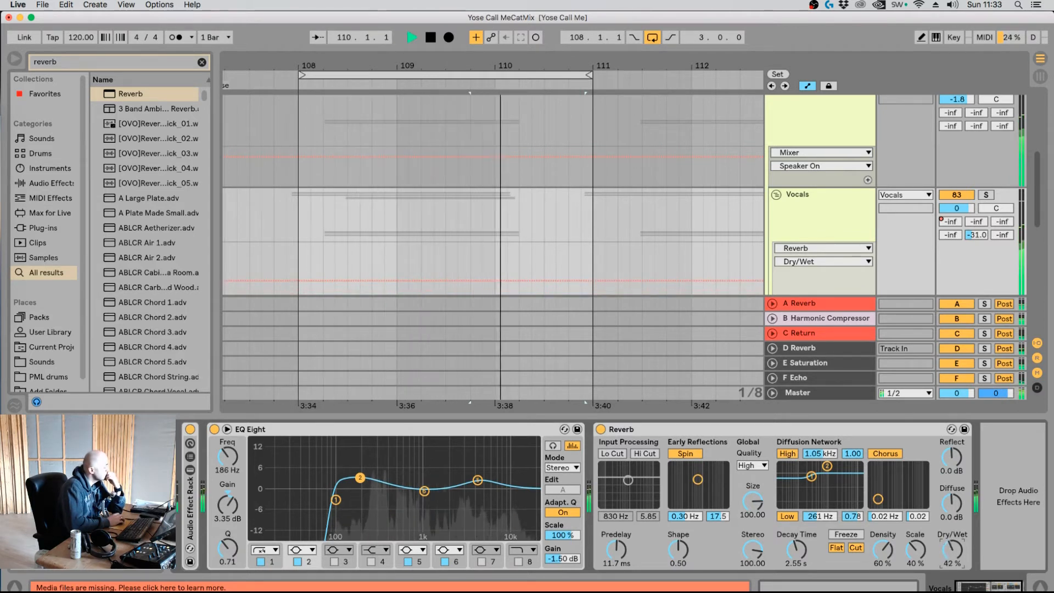
pyautogui.press('space')
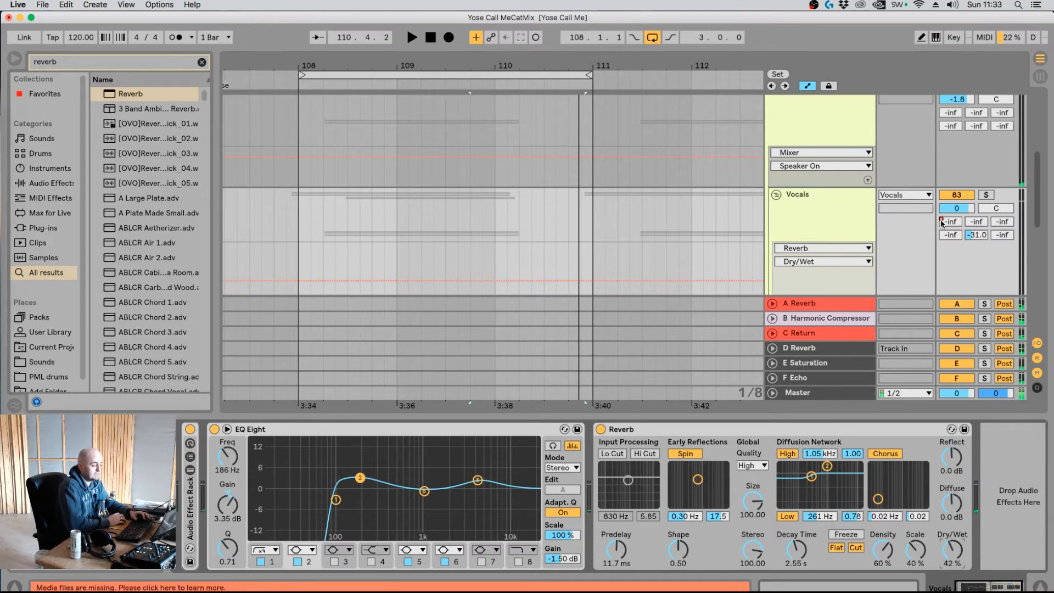
# Try the Vocals group's track volume at 2.0 dB and play the loop in the full mix.
pyautogui.click(957, 210)
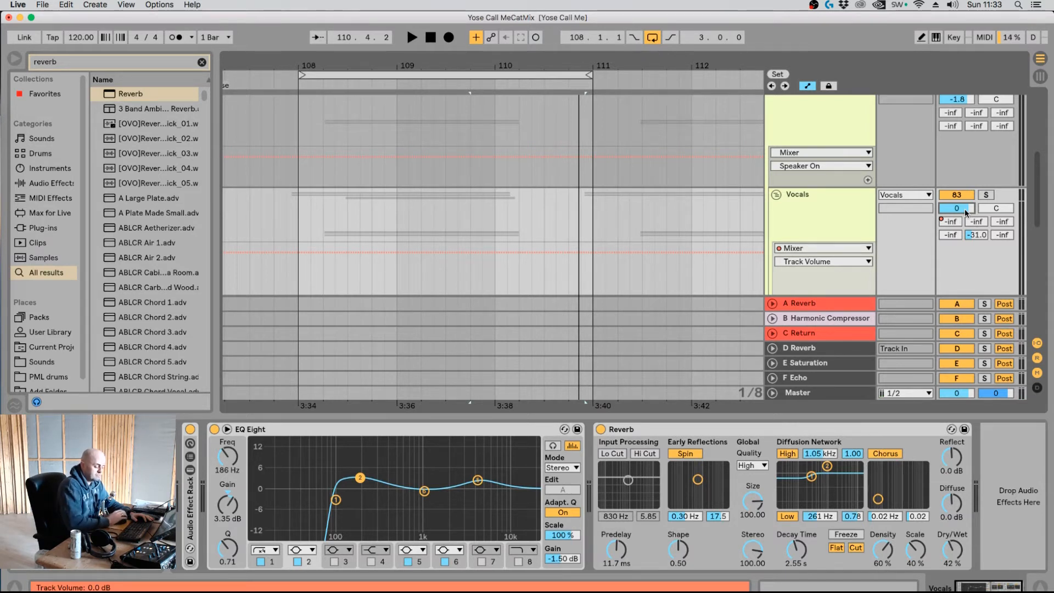
pyautogui.press('Up')
pyautogui.press('Up')
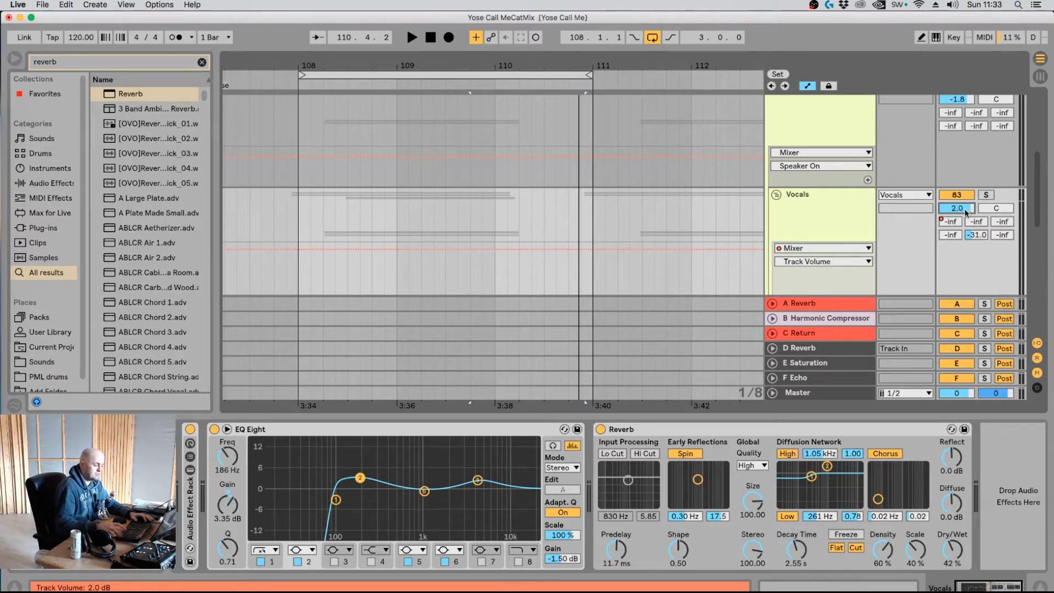
pyautogui.press('space')
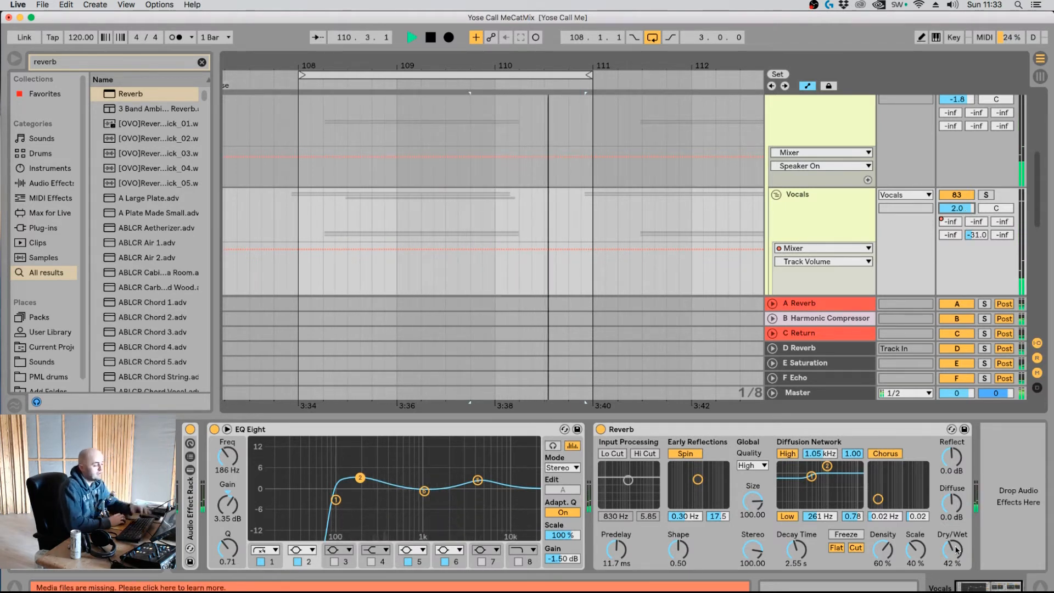
pyautogui.press('space')
# Send the Vocals group to the Harmonic Compressor return at -18.4 dB and reset its track volume to 0 dB during playback.
pyautogui.click(978, 222)
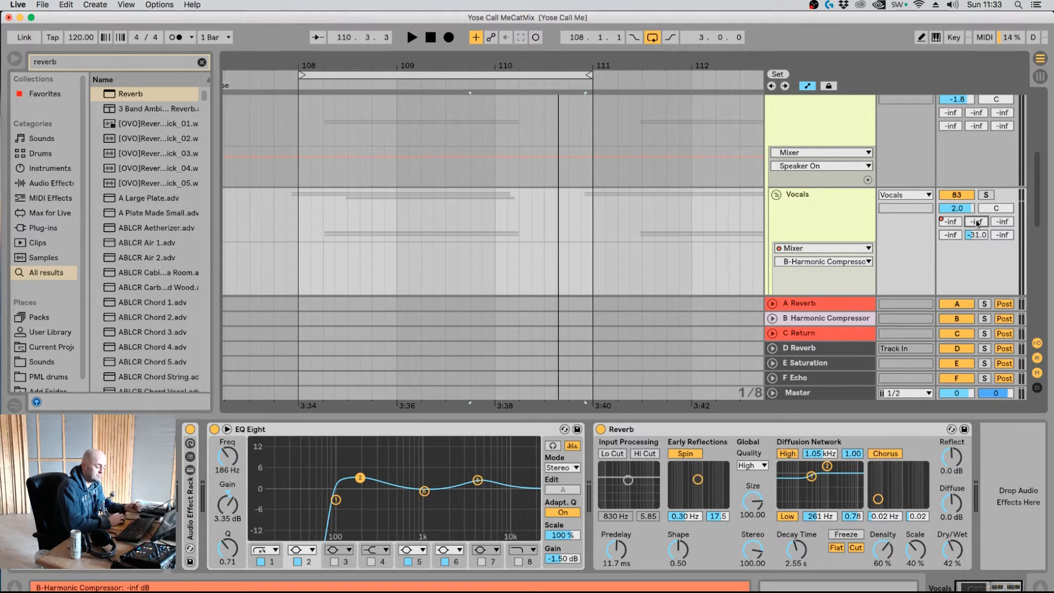
pyautogui.click(838, 321)
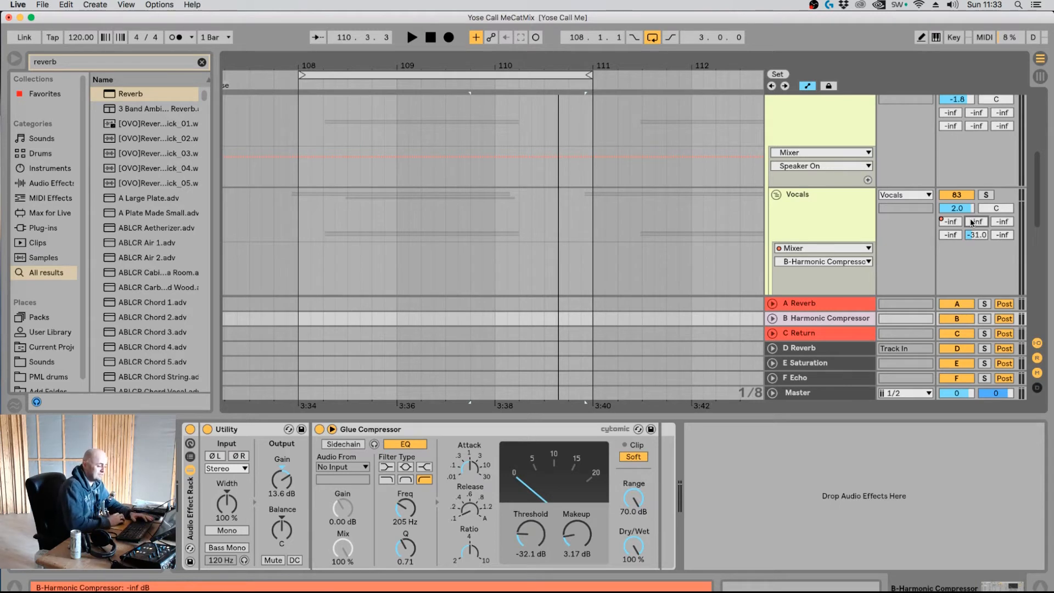
pyautogui.press('space')
pyautogui.moveTo(982, 223); pyautogui.dragTo(982, 191)
pyautogui.doubleClick(964, 209)
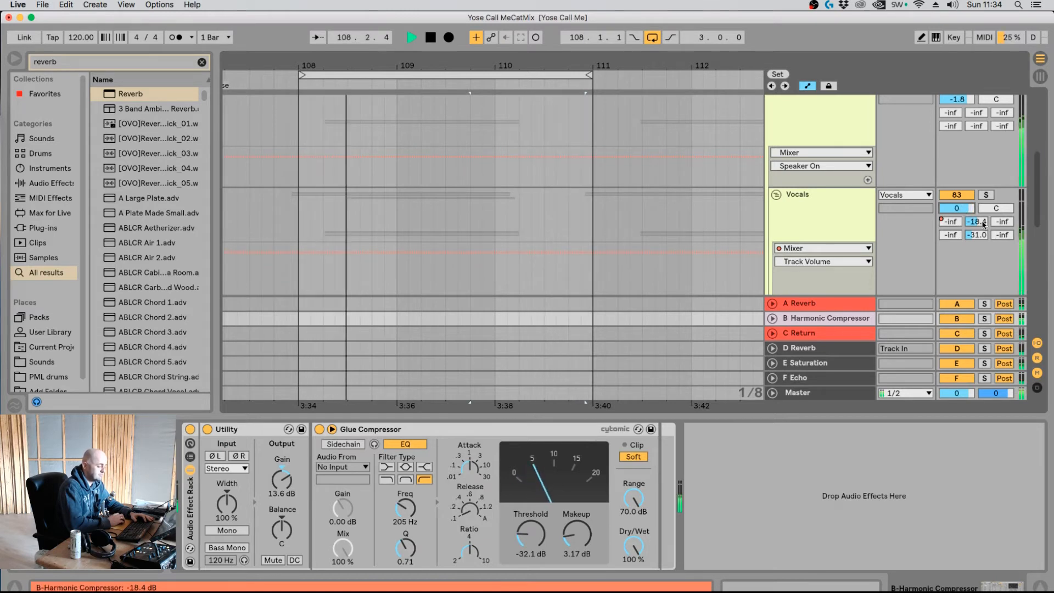
# Reduce the dry/wet of the Vocals group's Reverb to 33% and play the mix.
pyautogui.click(854, 229)
pyautogui.press('space')
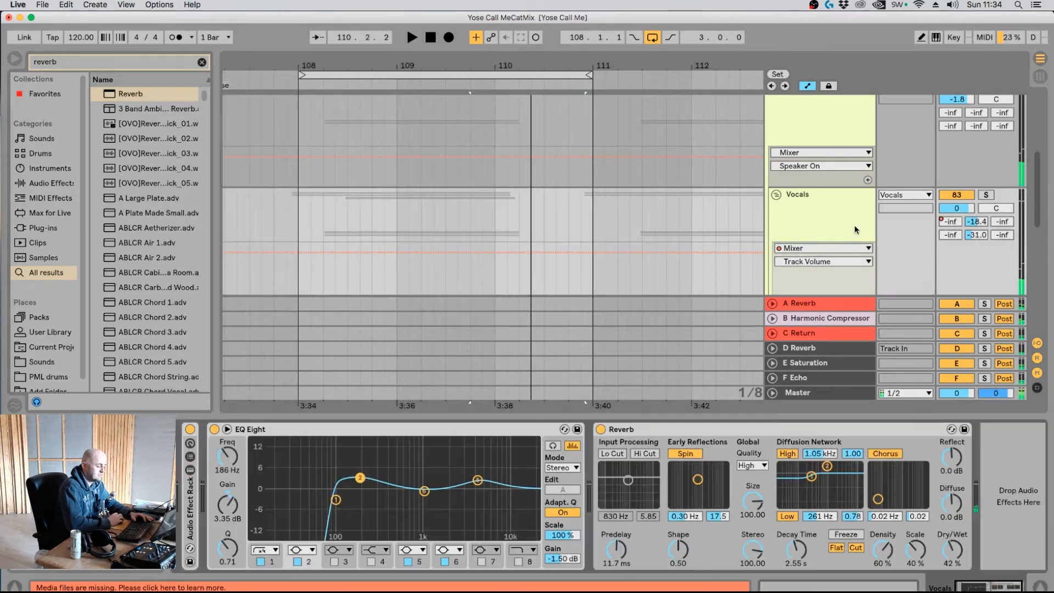
pyautogui.moveTo(955, 552); pyautogui.dragTo(955, 559)
pyautogui.press('space')
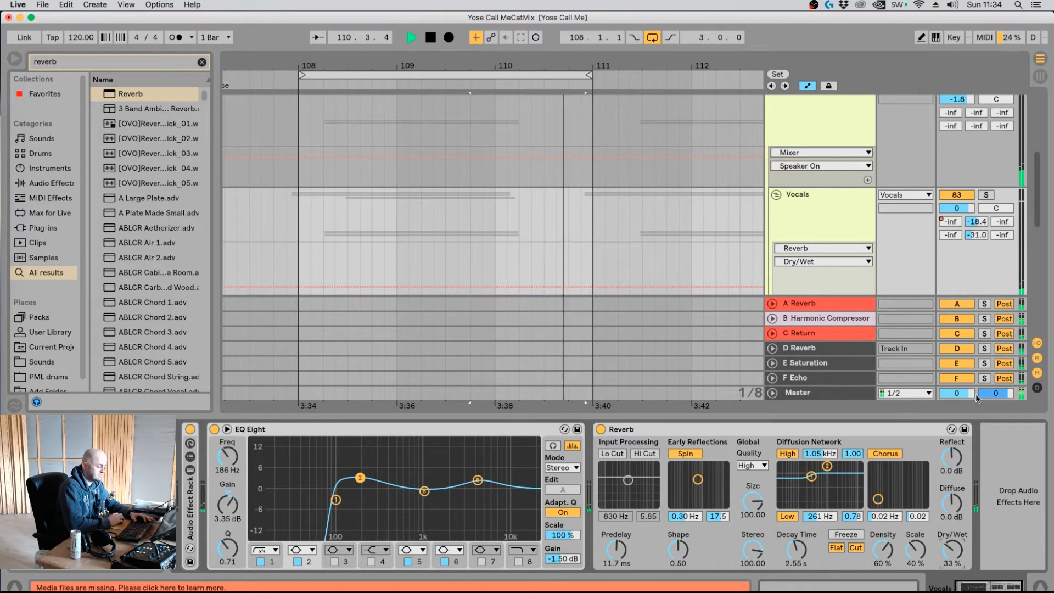
pyautogui.press('space')
# Lower the Vocals group's Harmonic Compressor send to -21.2 dB and listen to the loop.
pyautogui.moveTo(972, 225); pyautogui.dragTo(972, 236)
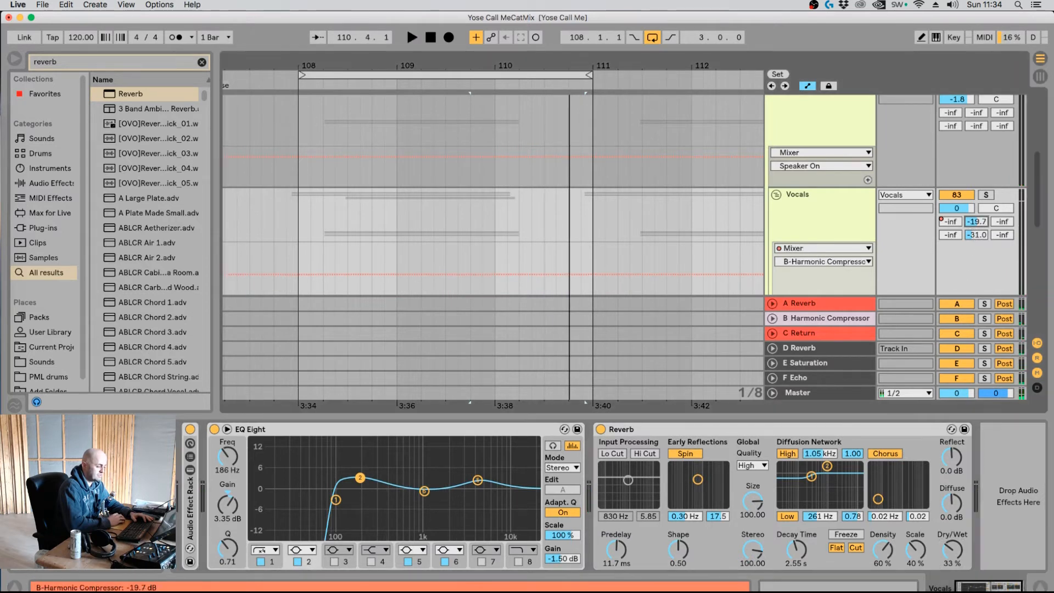
pyautogui.press('space')
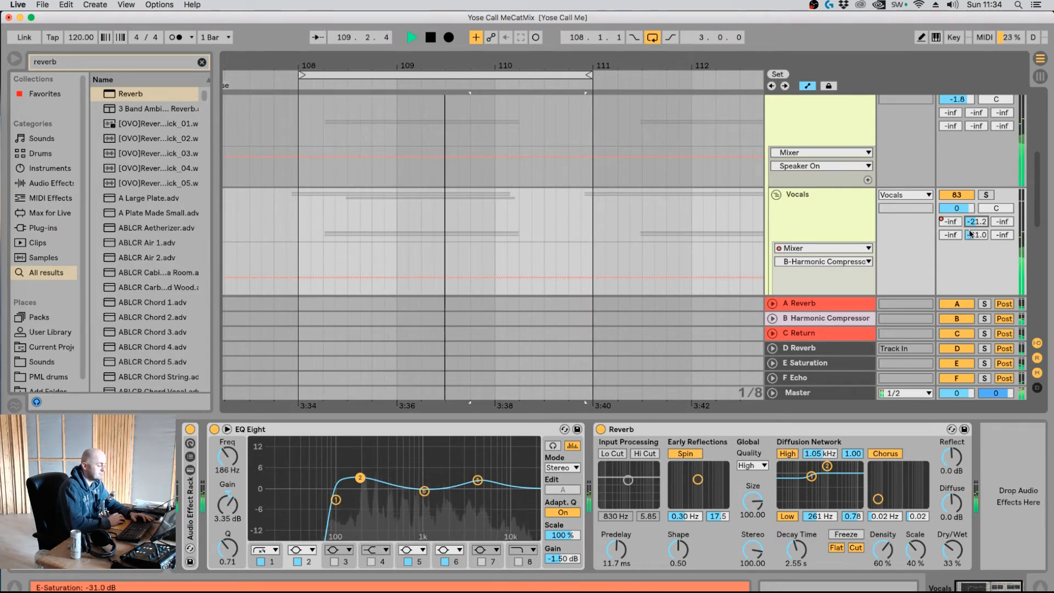
pyautogui.press('space')
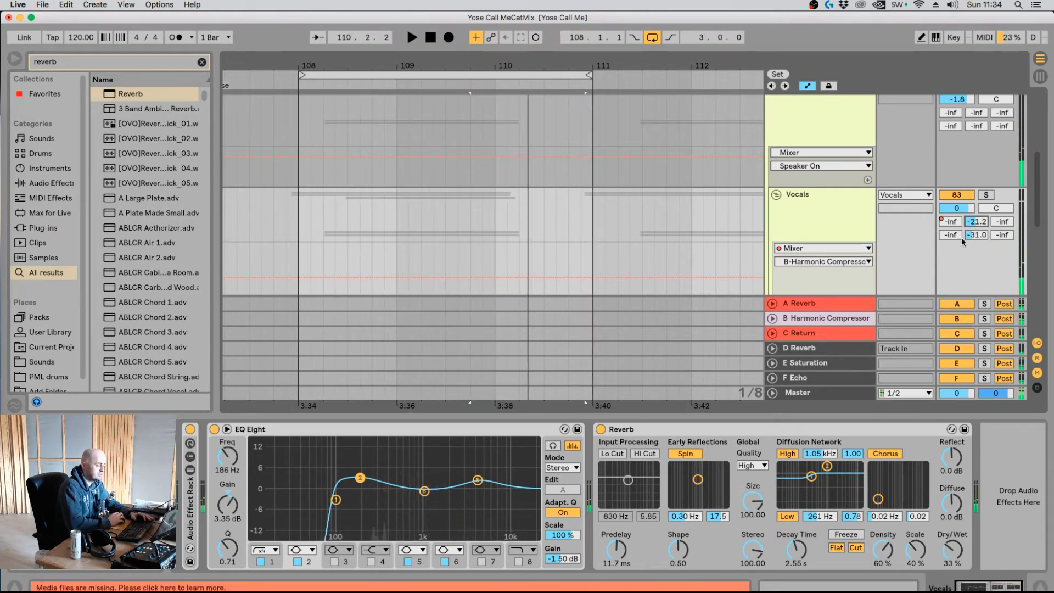
# Try the Vocals group's track volume at -5 dB and settle on -3 dB while the mix plays.
pyautogui.click(960, 210)
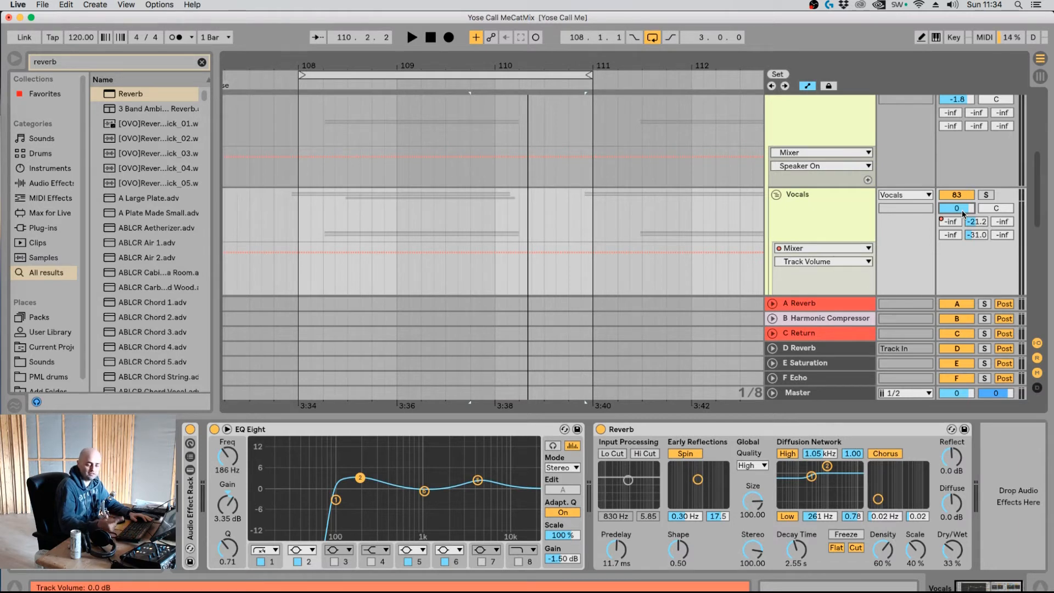
pyautogui.press('Return')
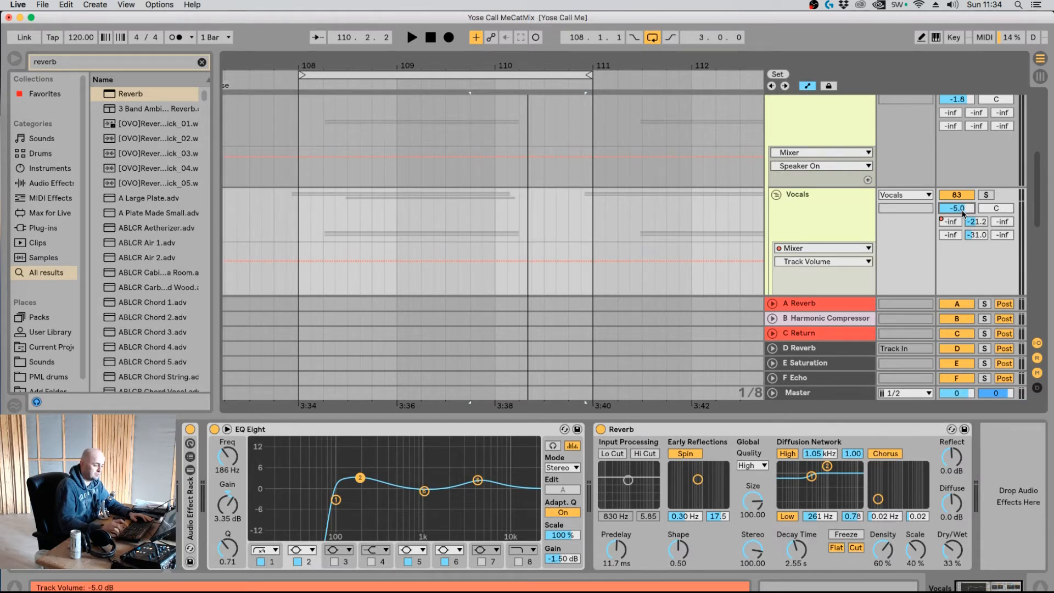
pyautogui.press('space')
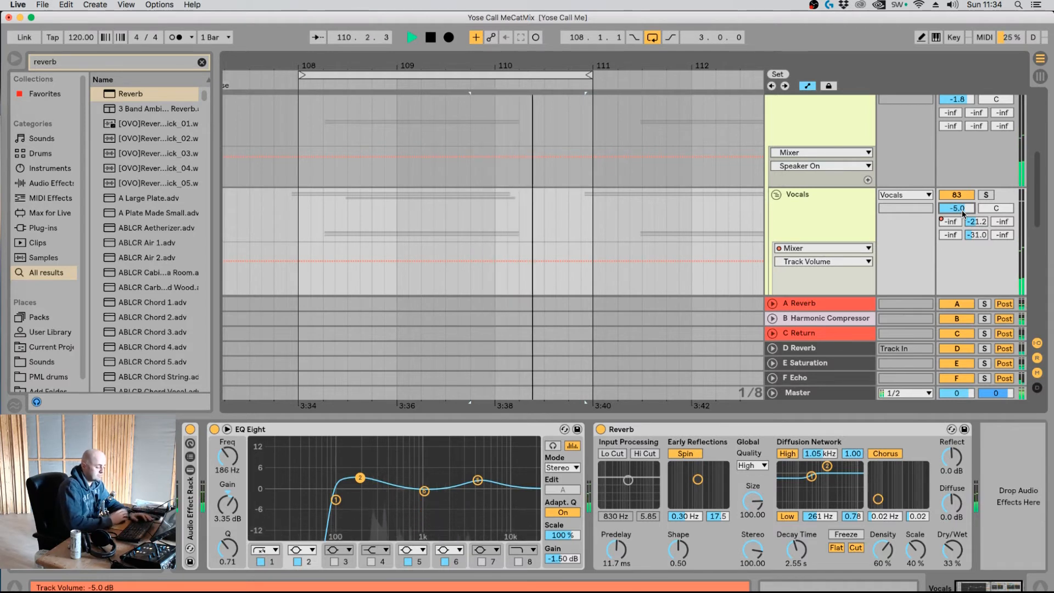
pyautogui.write('-3')
pyautogui.press('Return')
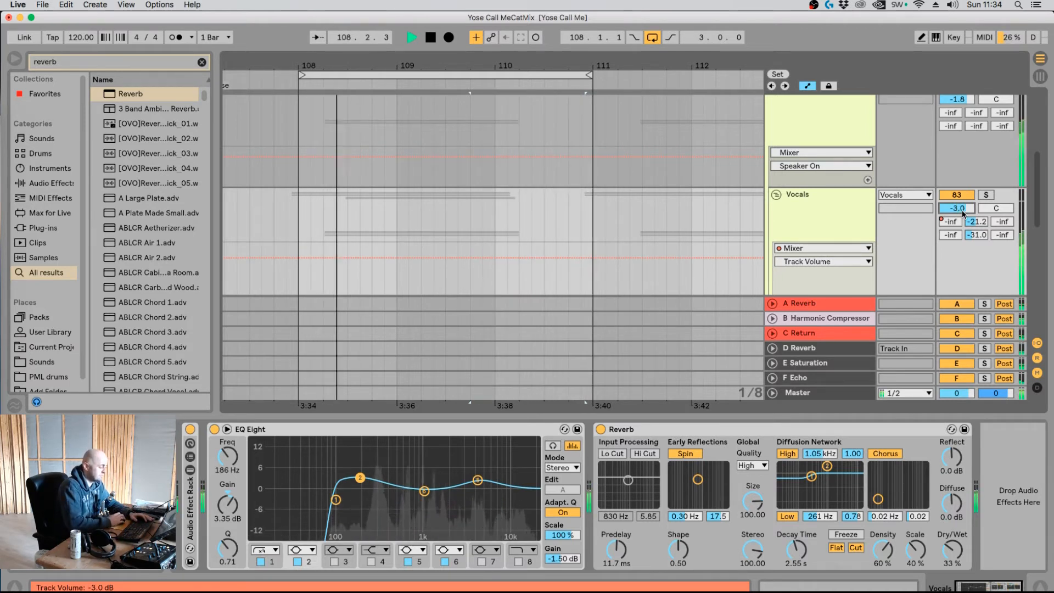
# Set the Vocals group's track volume to -2 dB and its Reverb dry/wet to 29%.
pyautogui.press('Up')
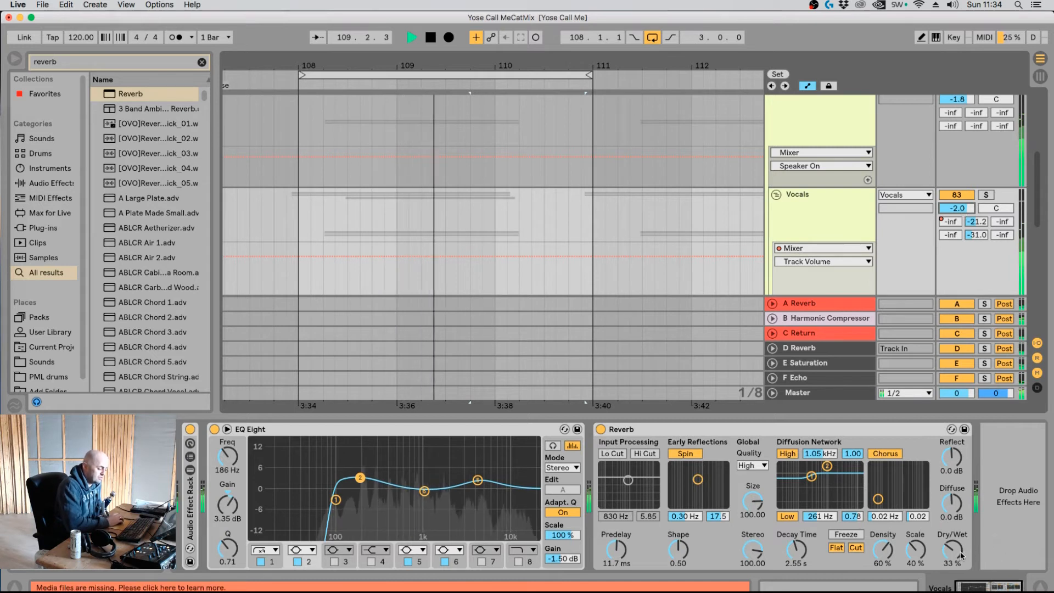
pyautogui.moveTo(968, 547); pyautogui.dragTo(959, 556)
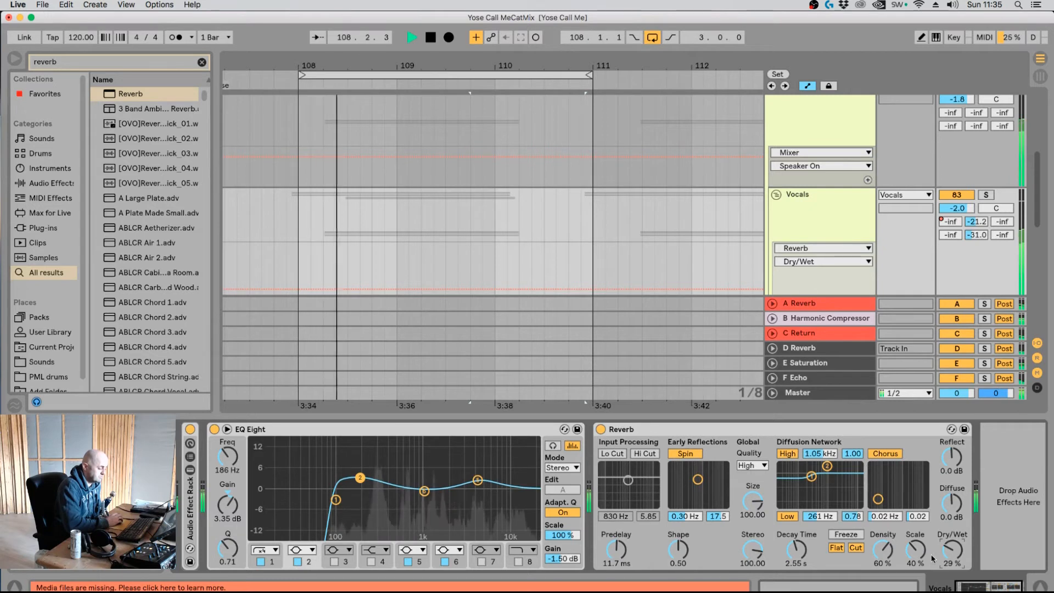
# Set the Vocals Reverb's decay time to 2.89 s and its diffusion filters to 2.21 kHz at 0.87 high and 261 Hz at 1.00 low.
pyautogui.click(796, 549)
pyautogui.moveTo(799, 556); pyautogui.dragTo(800, 550)
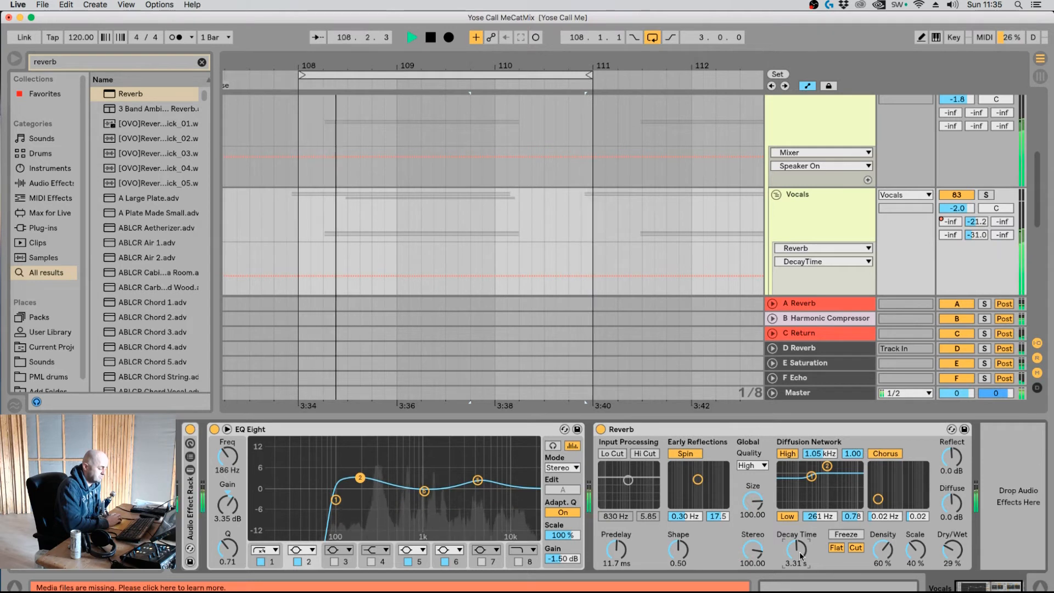
pyautogui.moveTo(800, 556); pyautogui.dragTo(800, 557)
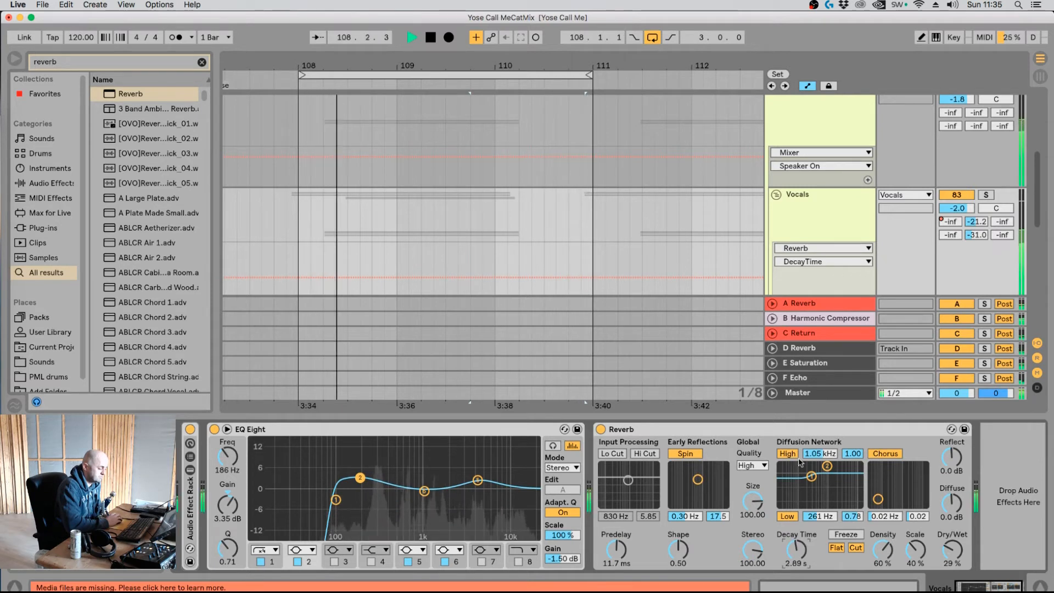
pyautogui.moveTo(813, 477); pyautogui.dragTo(835, 473)
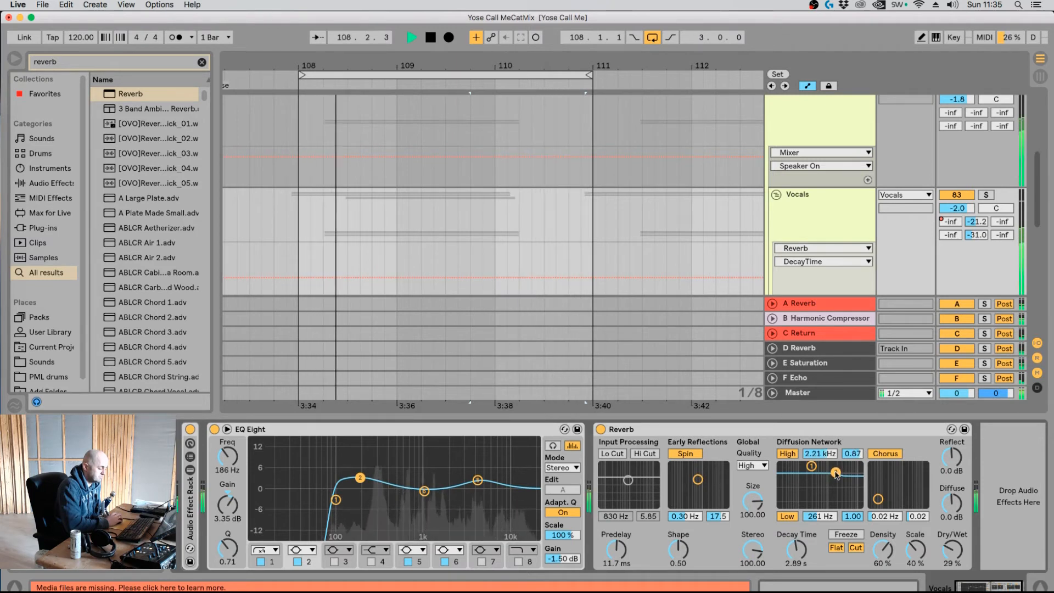
# Try Freeze on the Vocals Reverb, switch it back off, and stop playback.
pyautogui.click(853, 534)
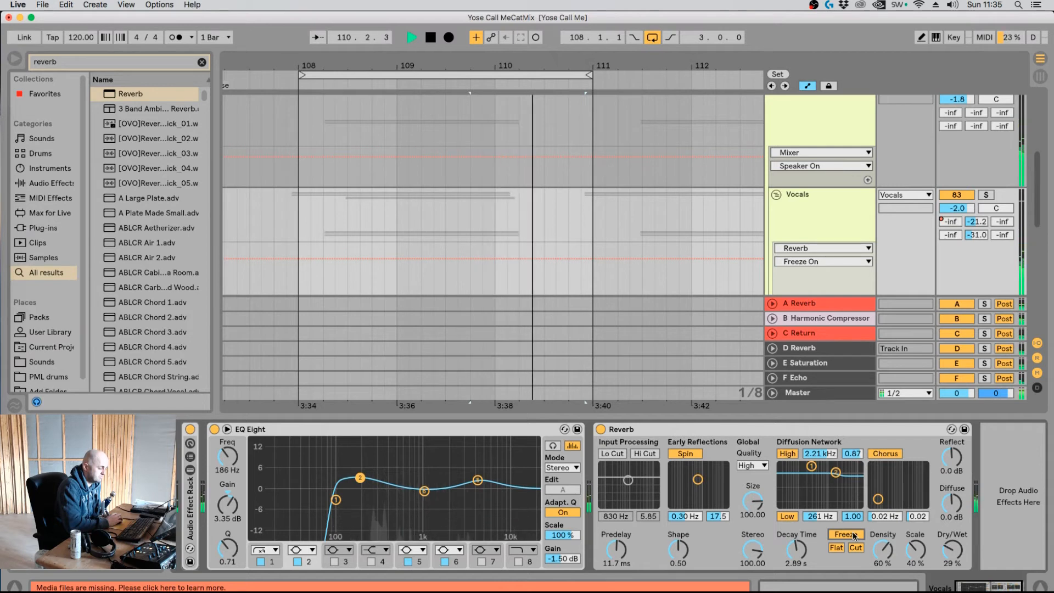
pyautogui.click(853, 534)
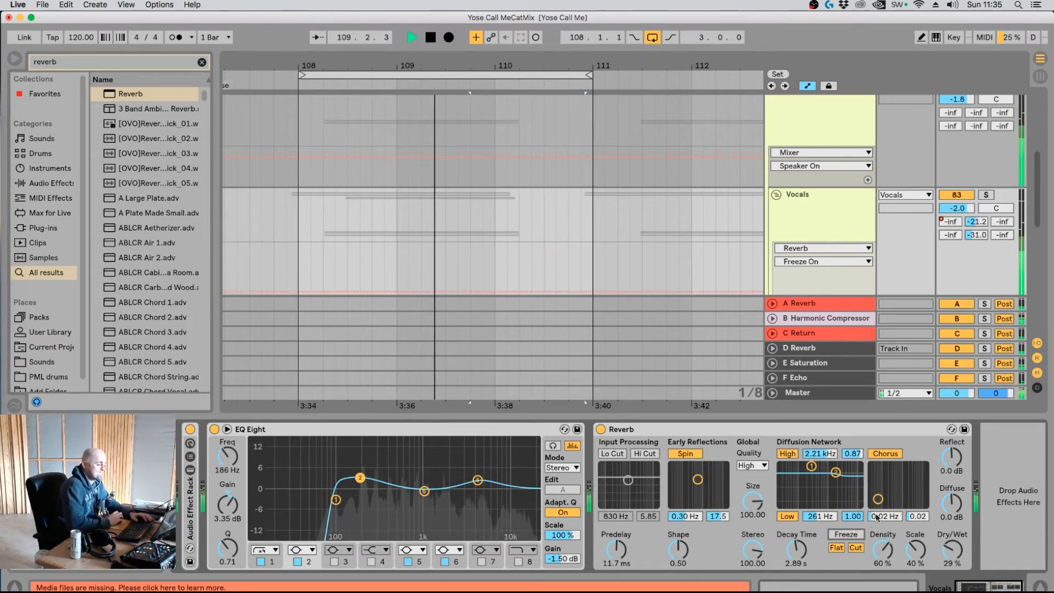
pyautogui.press('space')
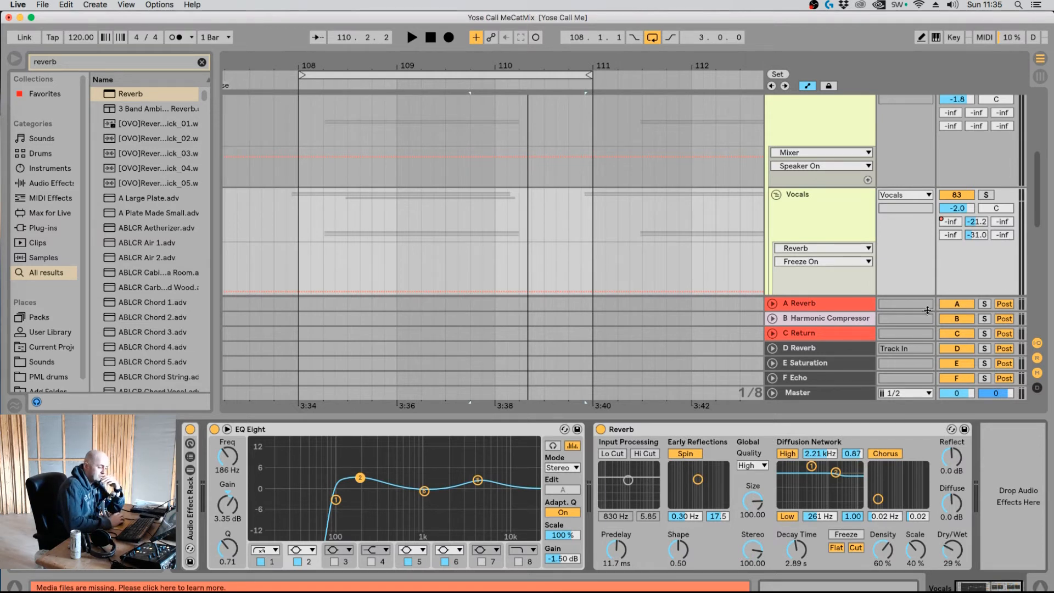
# Collapse the outer Vocals group, then send the expanded Guitars group to the Harmonic Compressor return at -44 dB and play the mix.
pyautogui.click(867, 263)
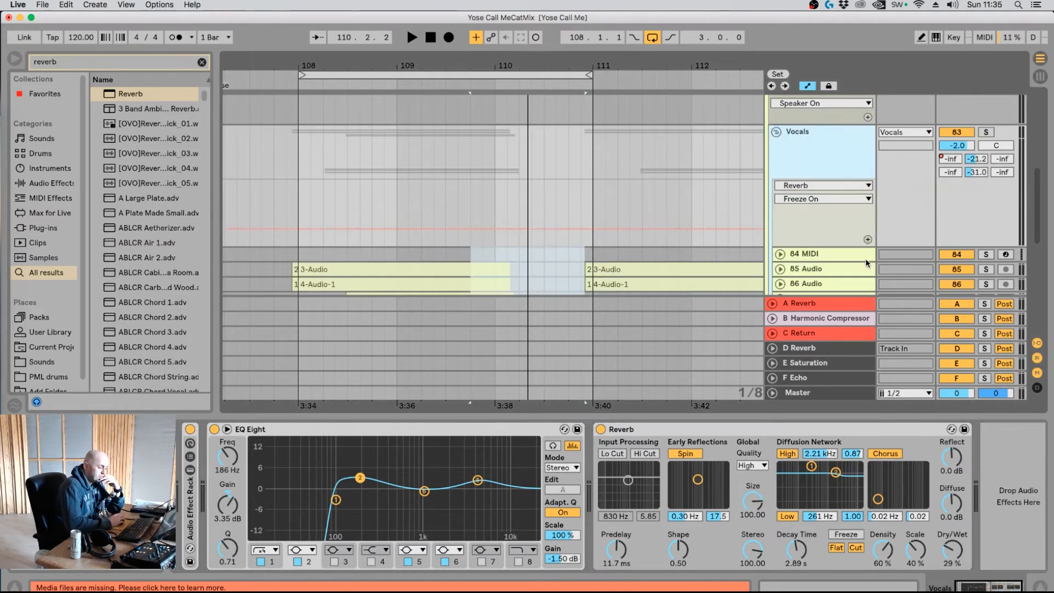
pyautogui.scroll(4, 866, 263)
pyautogui.scroll(1, 866, 263)
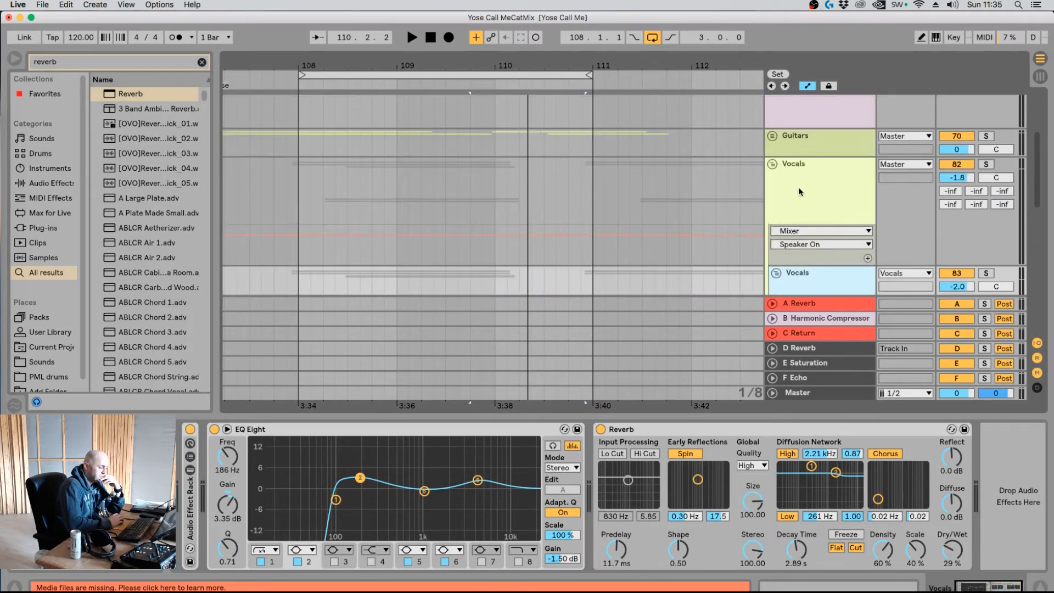
pyautogui.click(772, 165)
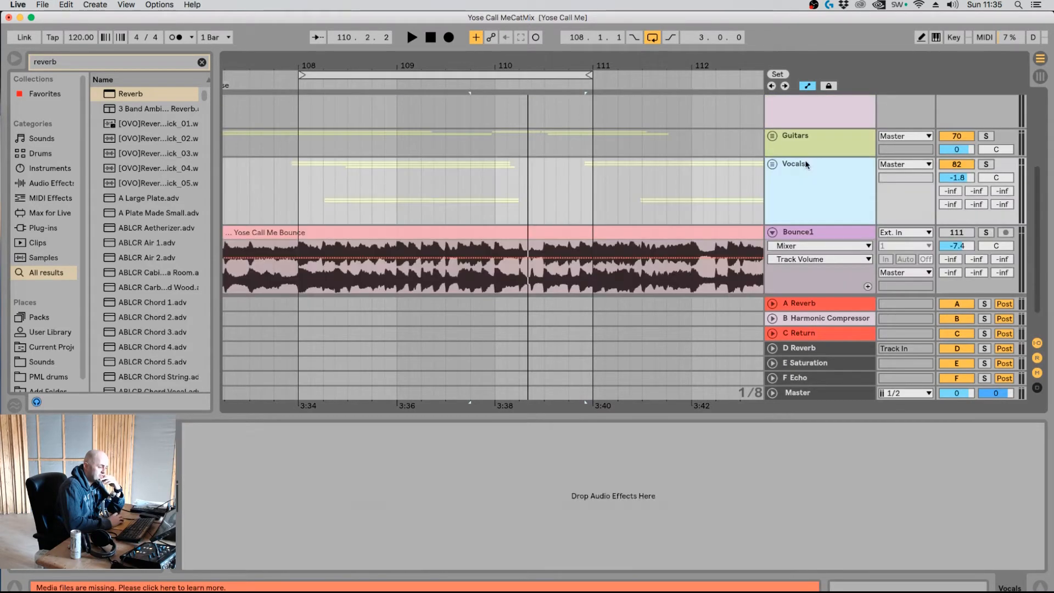
pyautogui.click(772, 136)
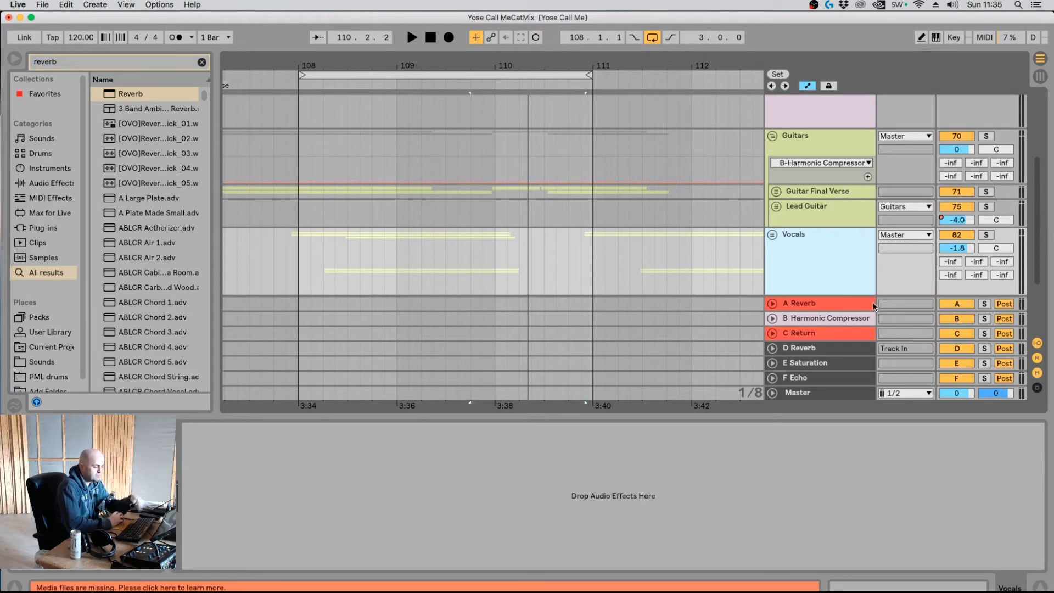
pyautogui.moveTo(975, 165)
pyautogui.mouseDown()
pyautogui.moveTo(975, 151)
pyautogui.moveTo(975, 169)
pyautogui.mouseUp()
pyautogui.press('space')
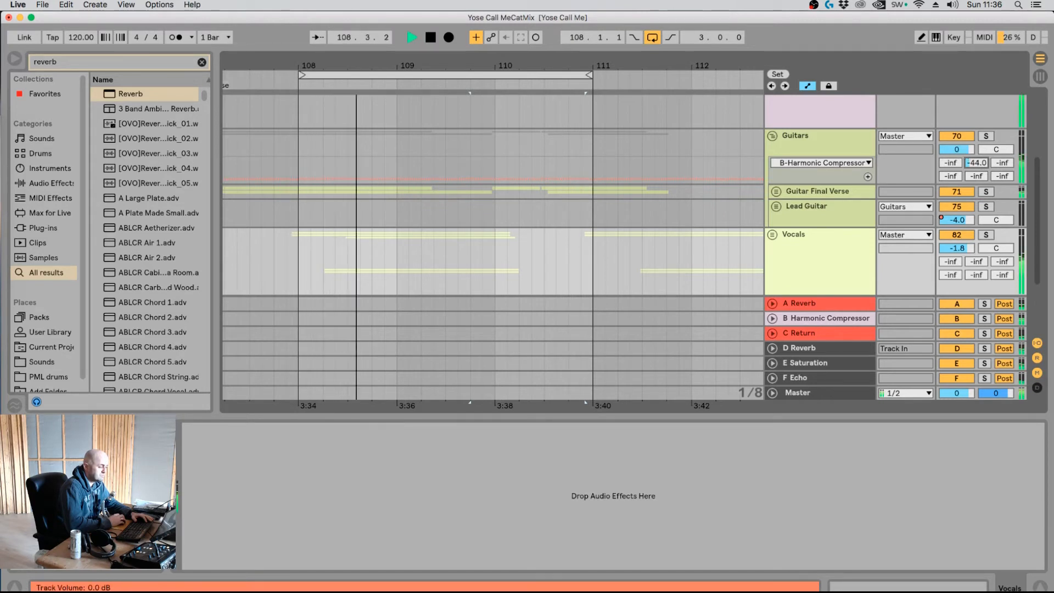
# Set the Guitars group's track volume to -2 dB and its Harmonic Compressor send to -32 dB, and collapse the group.
pyautogui.moveTo(964, 150); pyautogui.dragTo(975, 157)
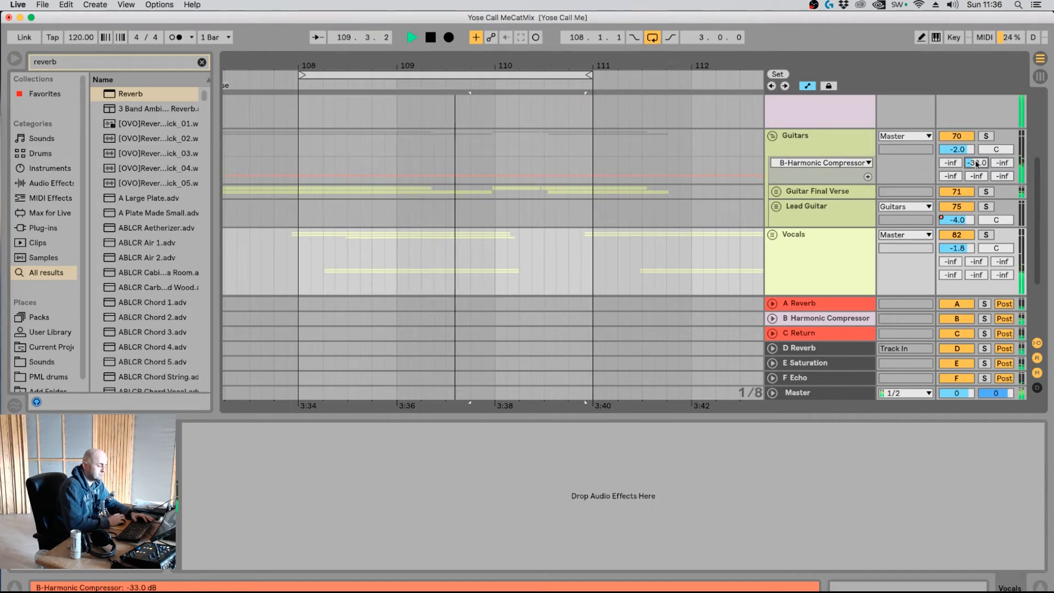
pyautogui.moveTo(976, 164); pyautogui.dragTo(976, 163)
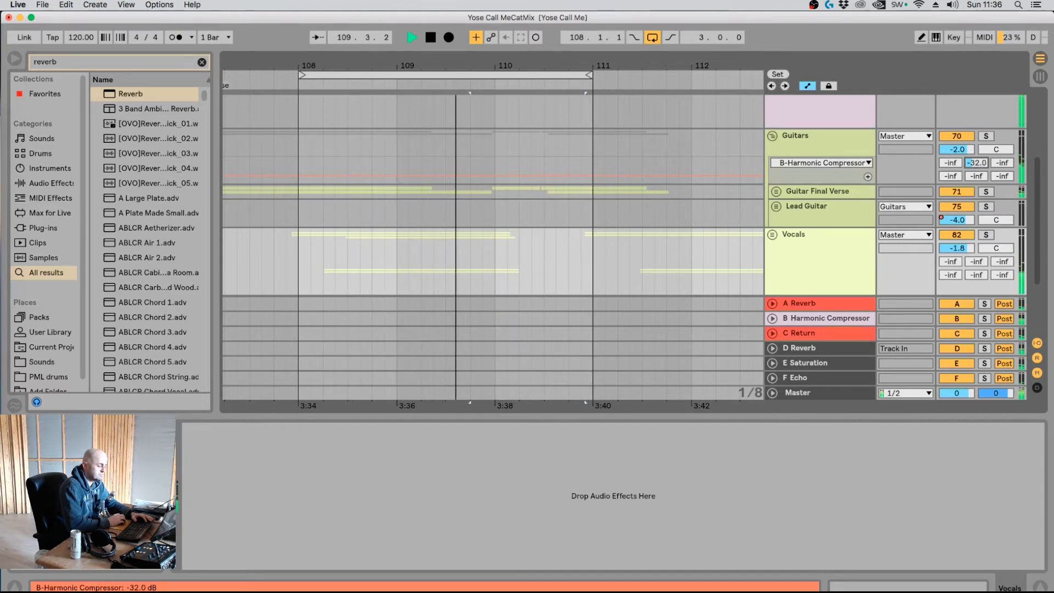
pyautogui.moveTo(976, 163); pyautogui.dragTo(976, 163)
pyautogui.click(772, 136)
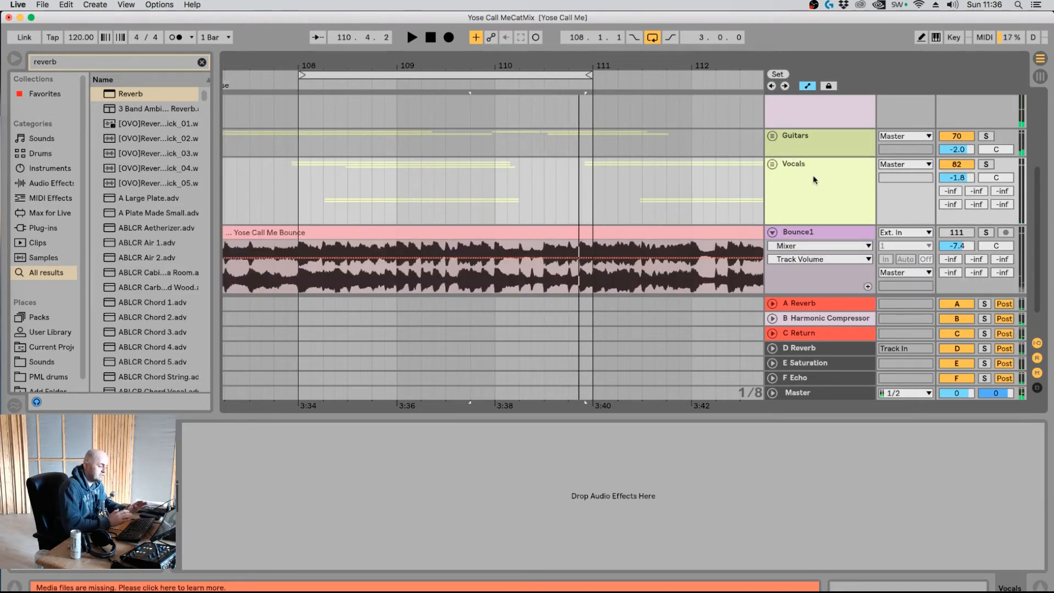
# Expand the Harmonics group and check the send levels of its Swells group.
pyautogui.scroll(3, 820, 192)
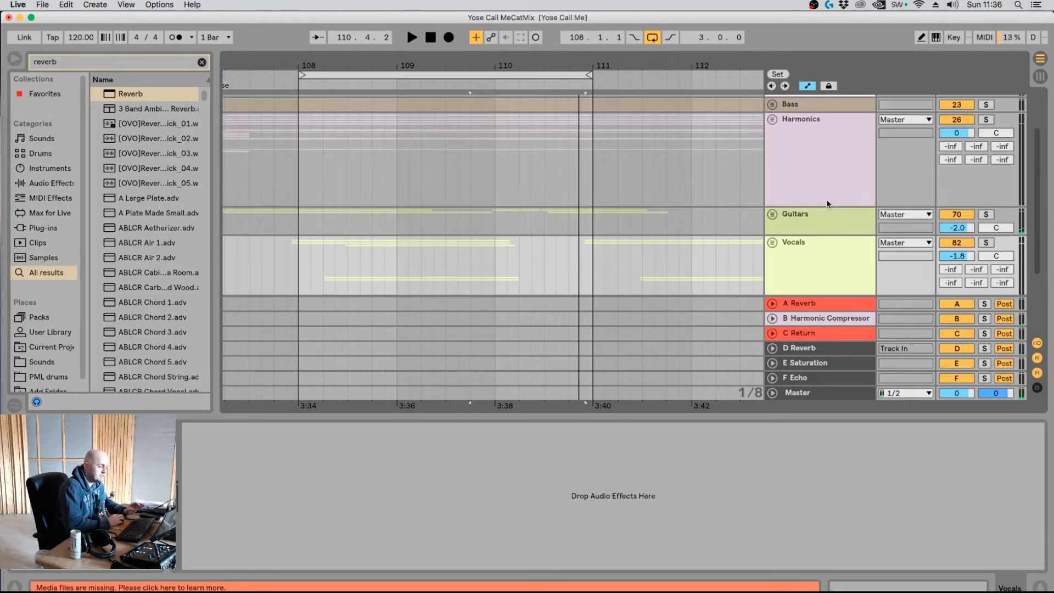
pyautogui.click(773, 119)
pyautogui.click(776, 192)
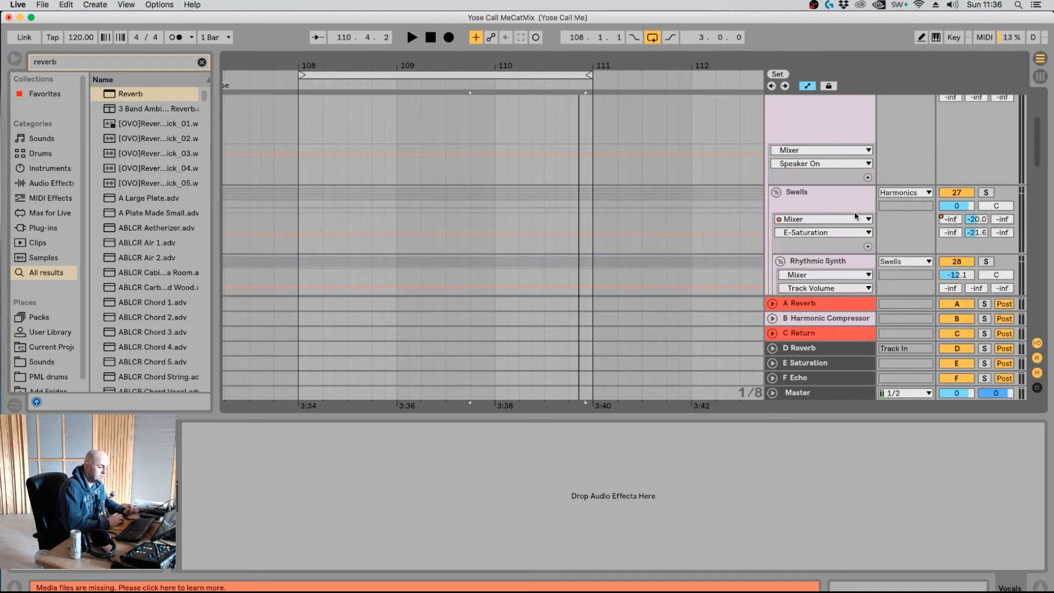
pyautogui.scroll(5, 779, 193)
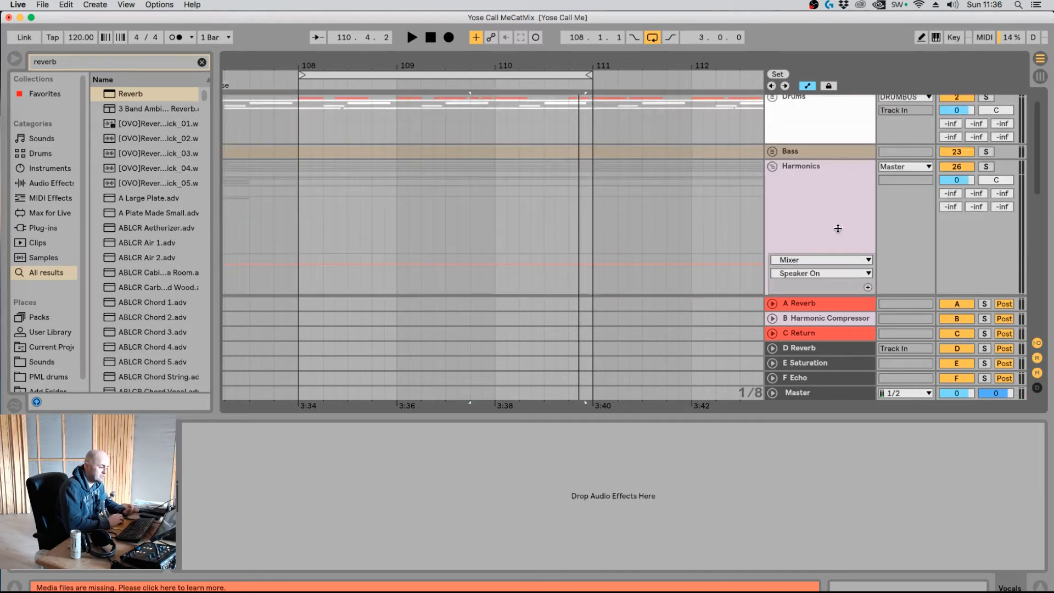
# Send the Reece Bass Top track in the Bass group to the Harmonic Compressor return at -16.2 dB, listen, and collapse the Bass group.
pyautogui.click(790, 171)
pyautogui.click(772, 170)
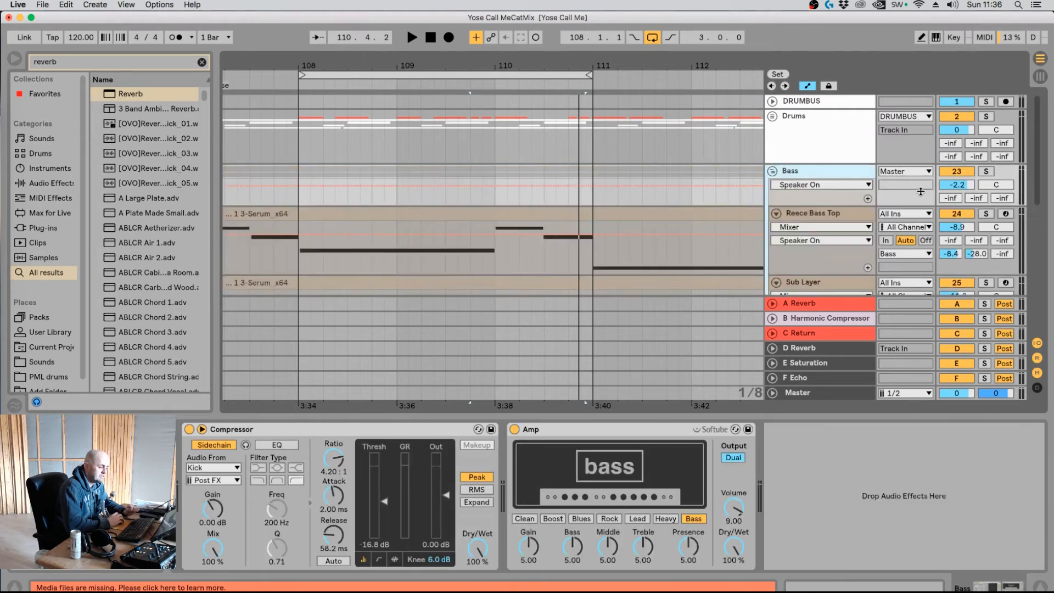
pyautogui.click(975, 198)
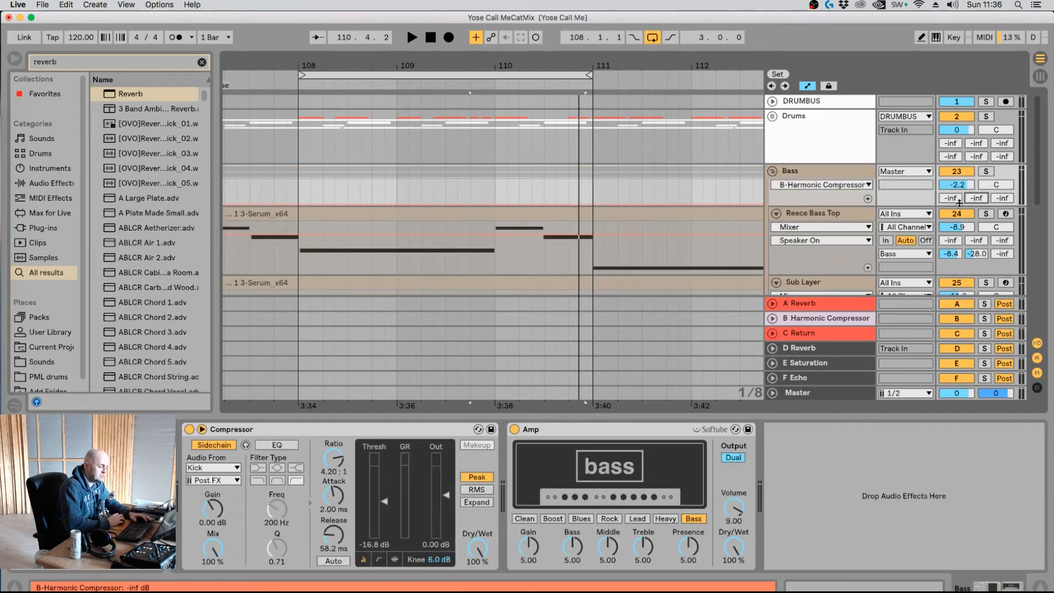
pyautogui.click(979, 241)
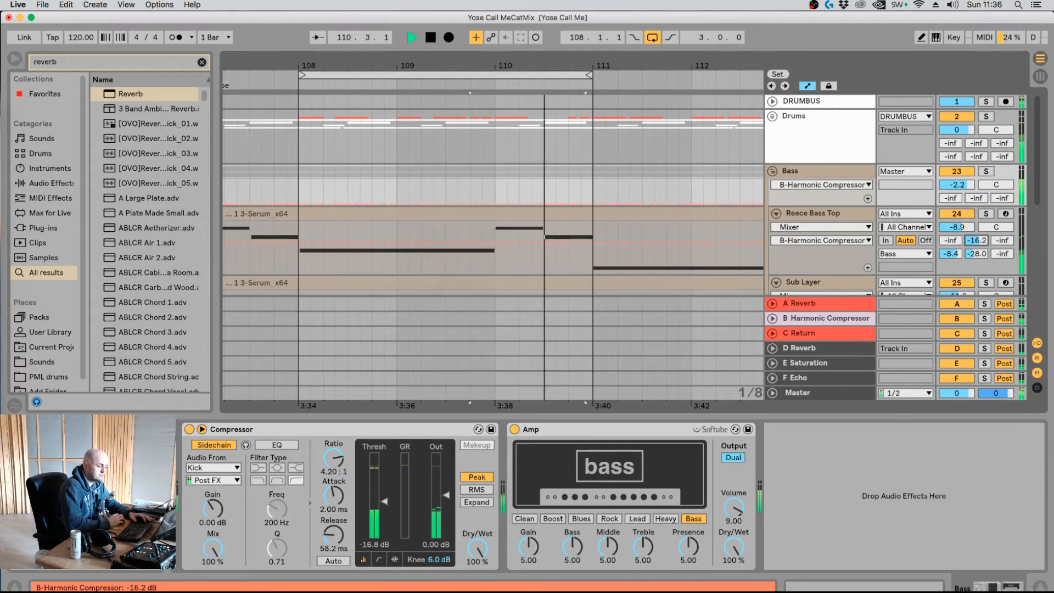
pyautogui.click(776, 213)
pyautogui.press('space')
pyautogui.click(773, 171)
# Return to the nested Vocals group and lower its Reverb dry/wet to 27% while listening to the loop.
pyautogui.scroll(-5, 824, 263)
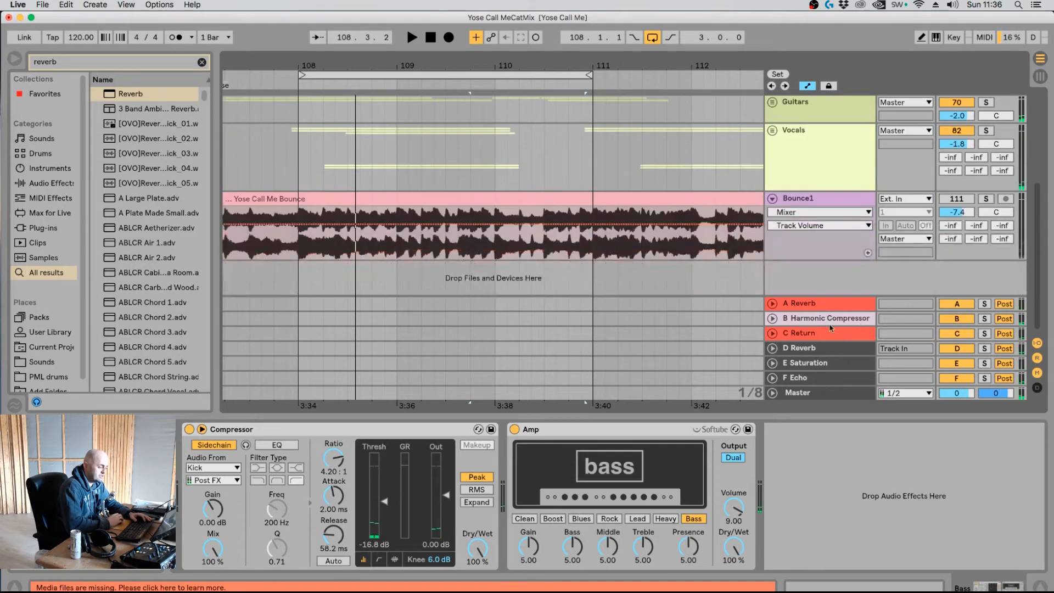
pyautogui.click(825, 303)
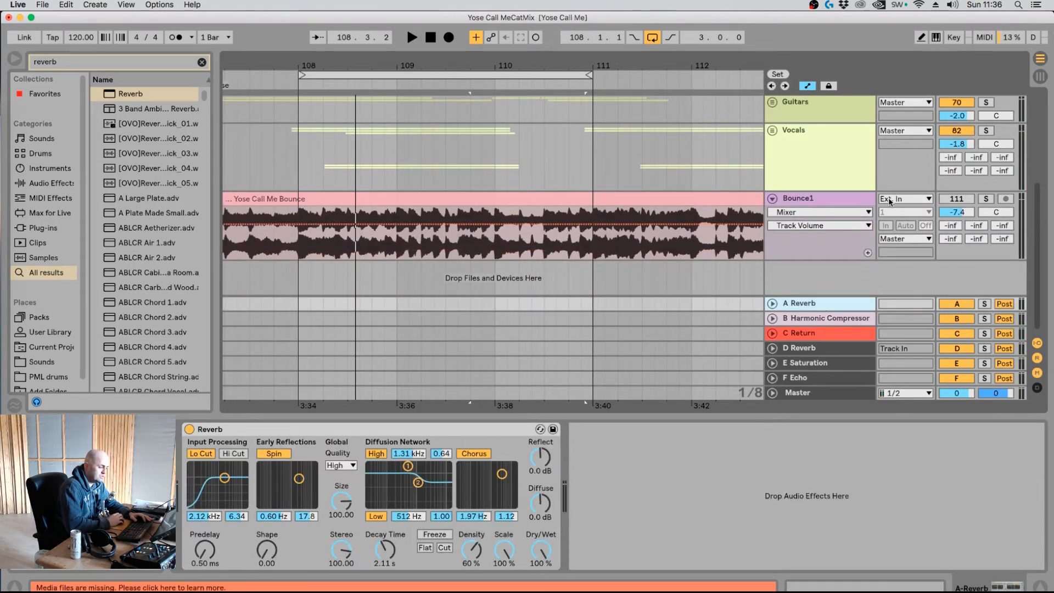
pyautogui.click(856, 147)
pyautogui.click(773, 132)
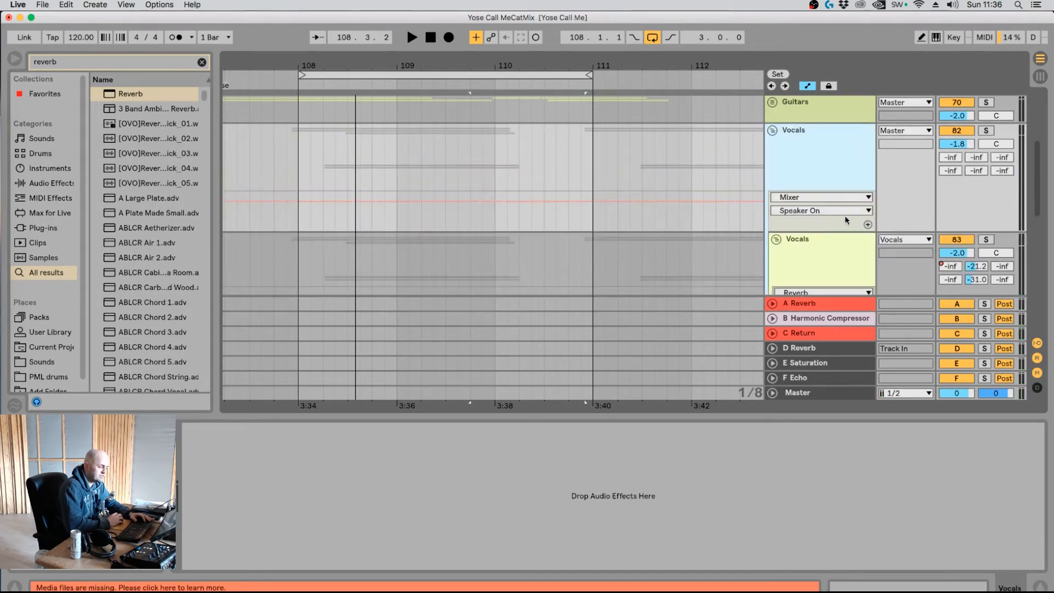
pyautogui.click(879, 265)
pyautogui.scroll(-1, 900, 272)
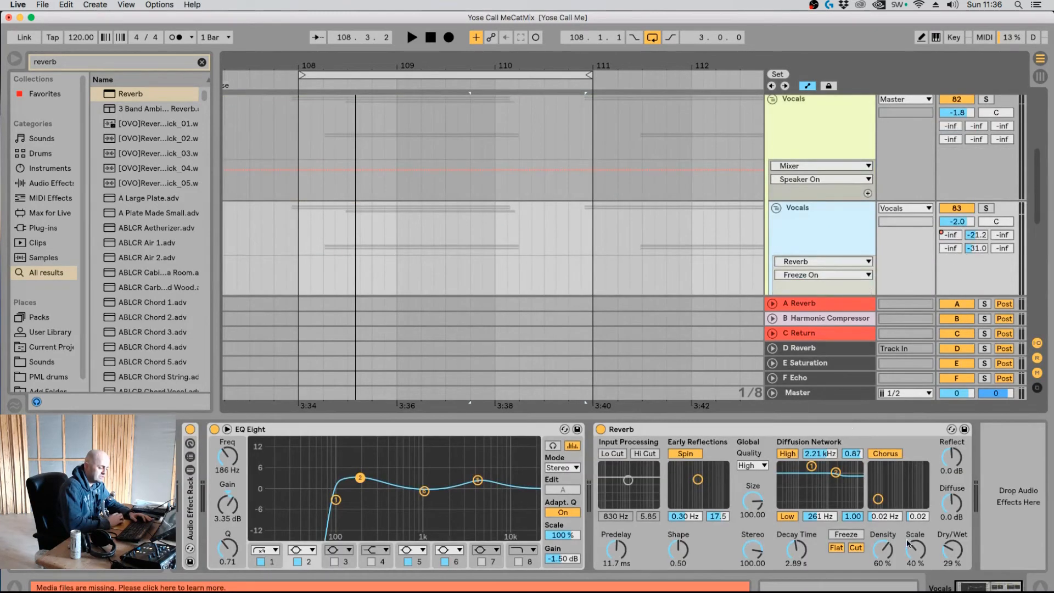
pyautogui.click(952, 550)
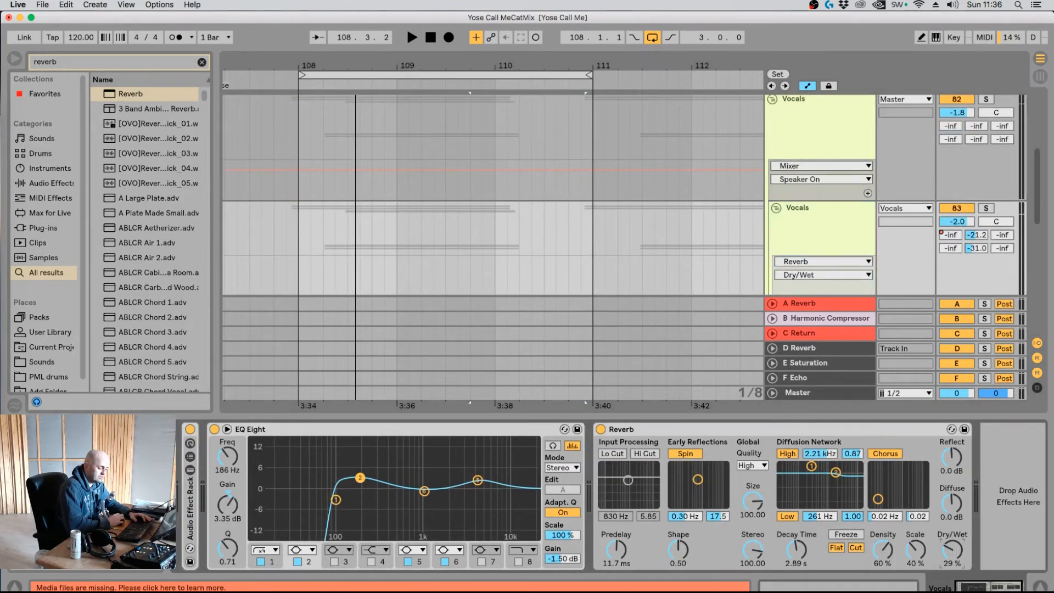
pyautogui.press('space')
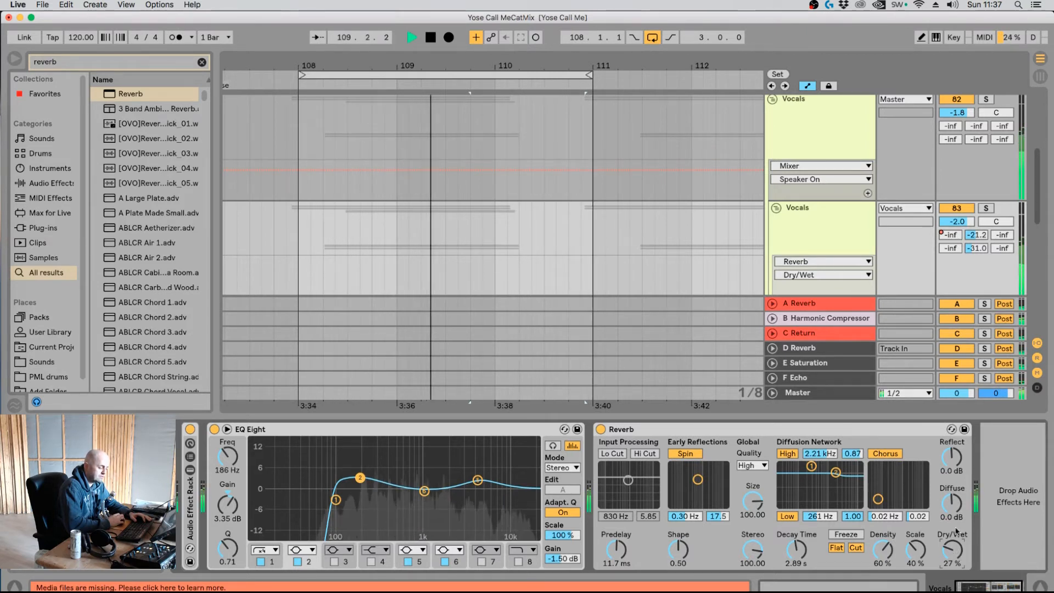
pyautogui.click(950, 248)
pyautogui.press('space')
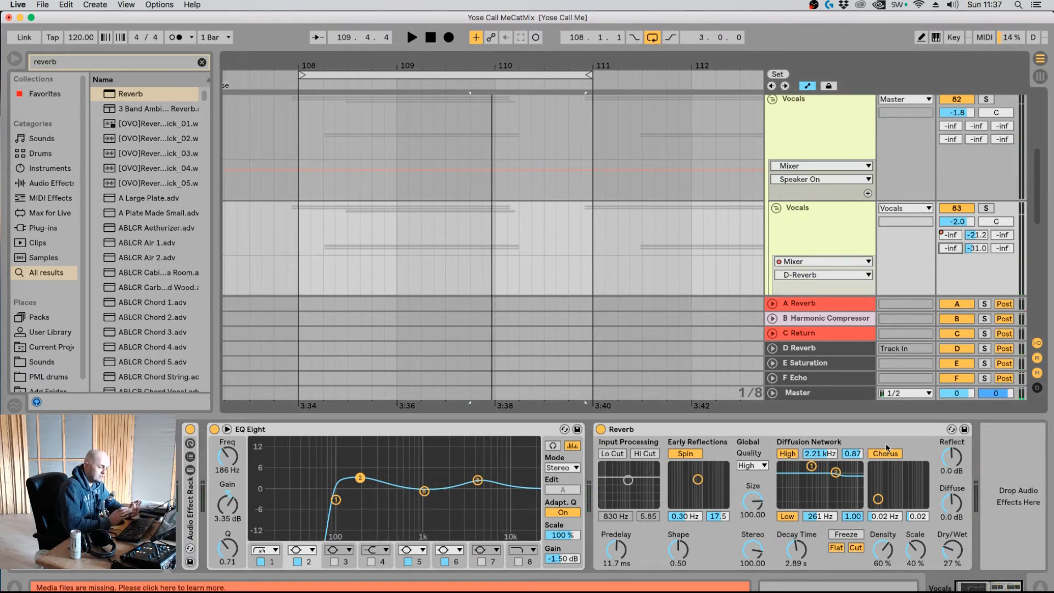
pyautogui.click(992, 470)
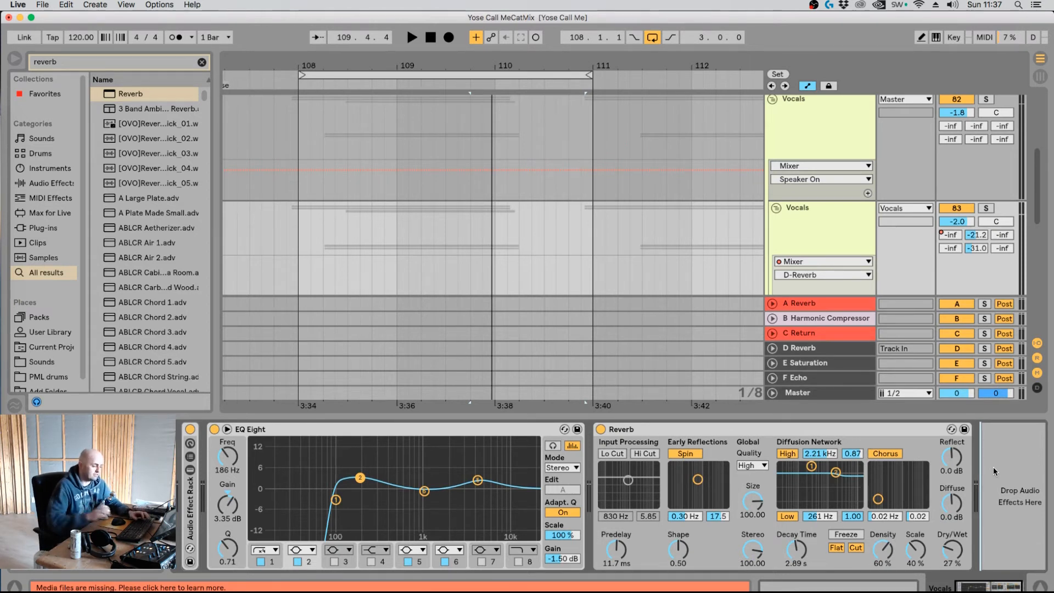
# Audition the C return with its Delay in solo, rename it Drums Check, and take it out of solo.
pyautogui.click(817, 337)
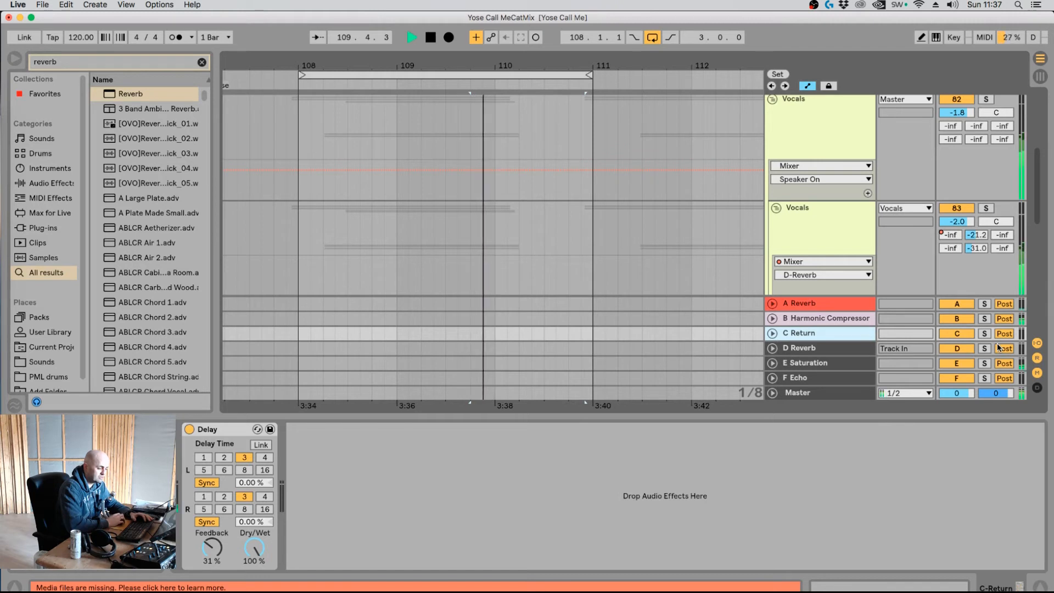
pyautogui.click(983, 333)
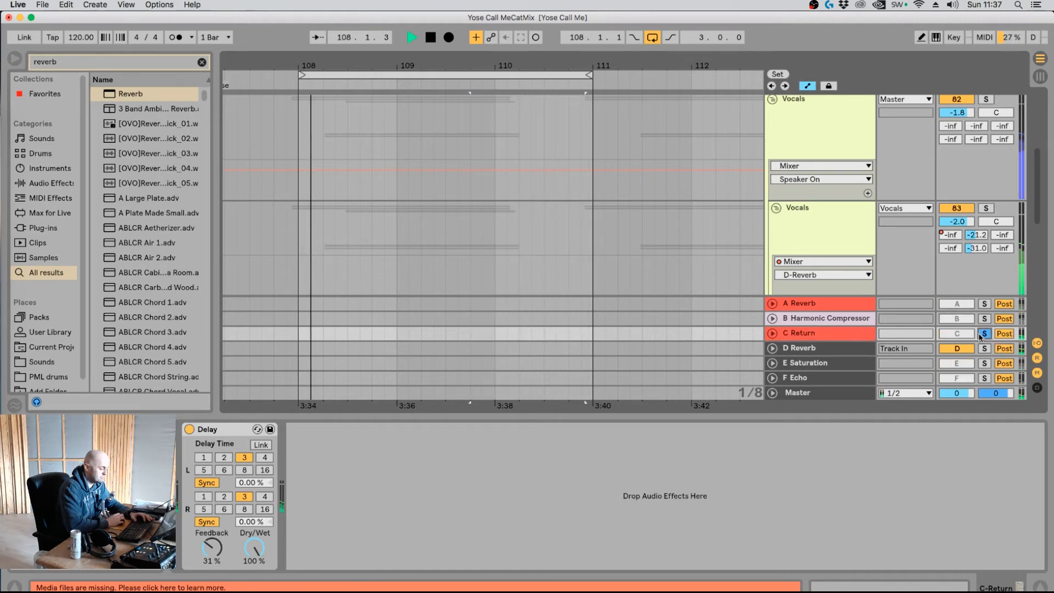
pyautogui.click(808, 334)
pyautogui.press('space')
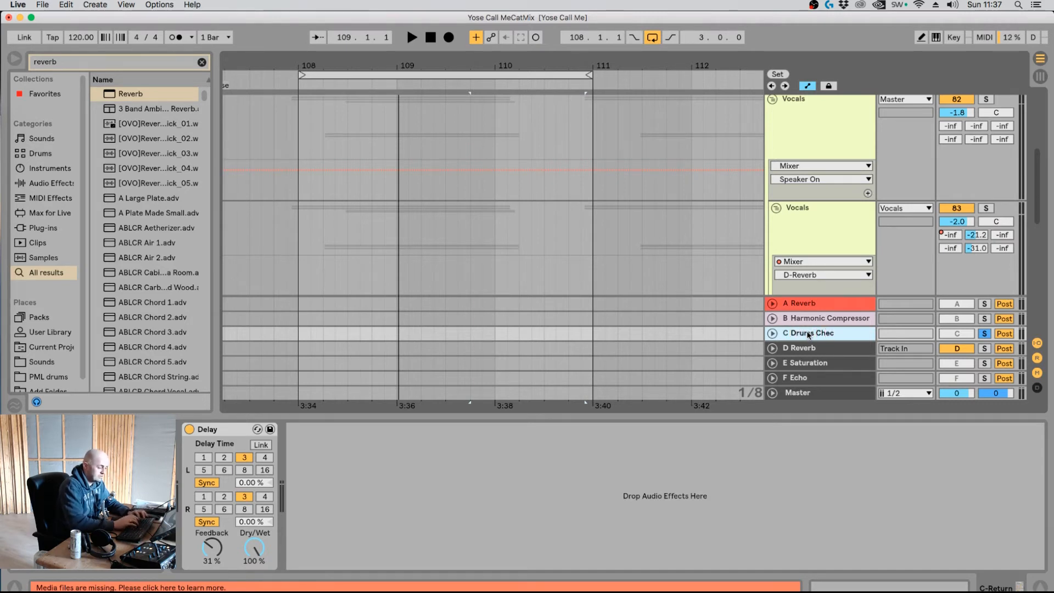
pyautogui.click(984, 334)
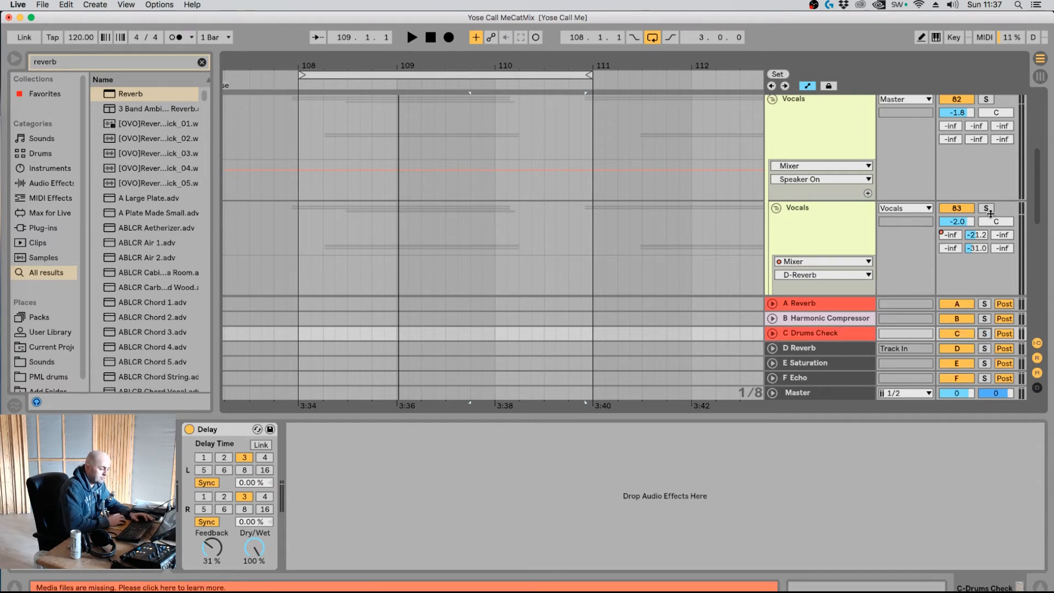
# Solo the nested Vocals group and play the loop.
pyautogui.click(986, 208)
pyautogui.press('space')
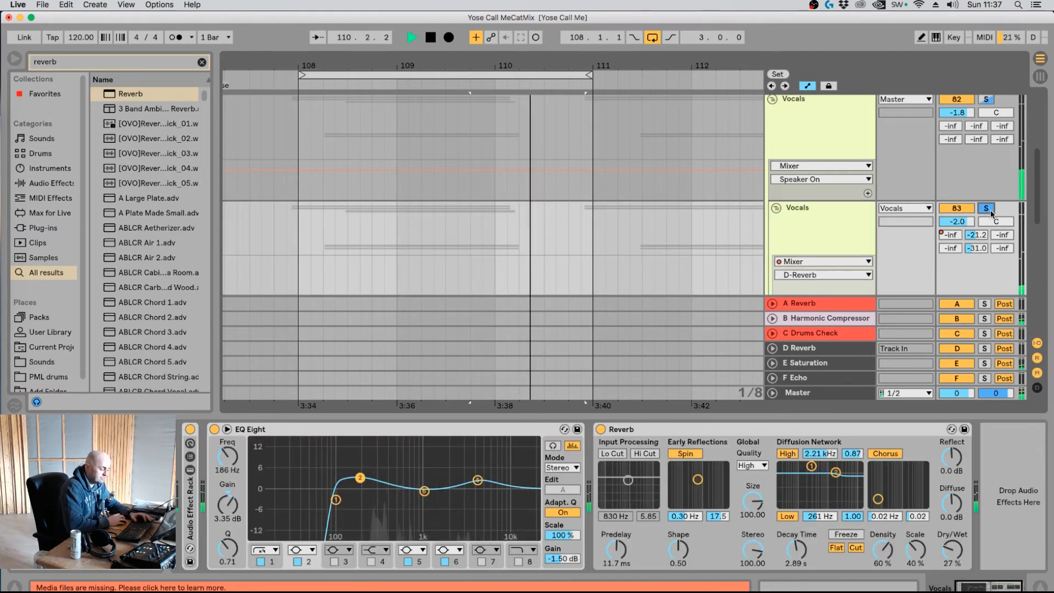
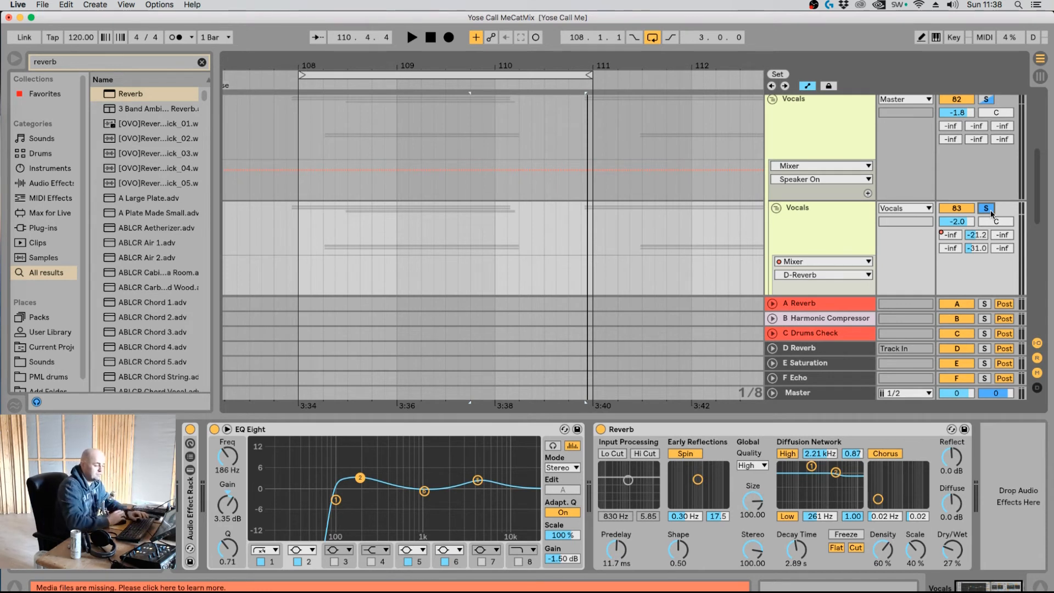
# Take the nested Vocals group out of solo and insert a new return track with an Echo device on it.
pyautogui.click(990, 209)
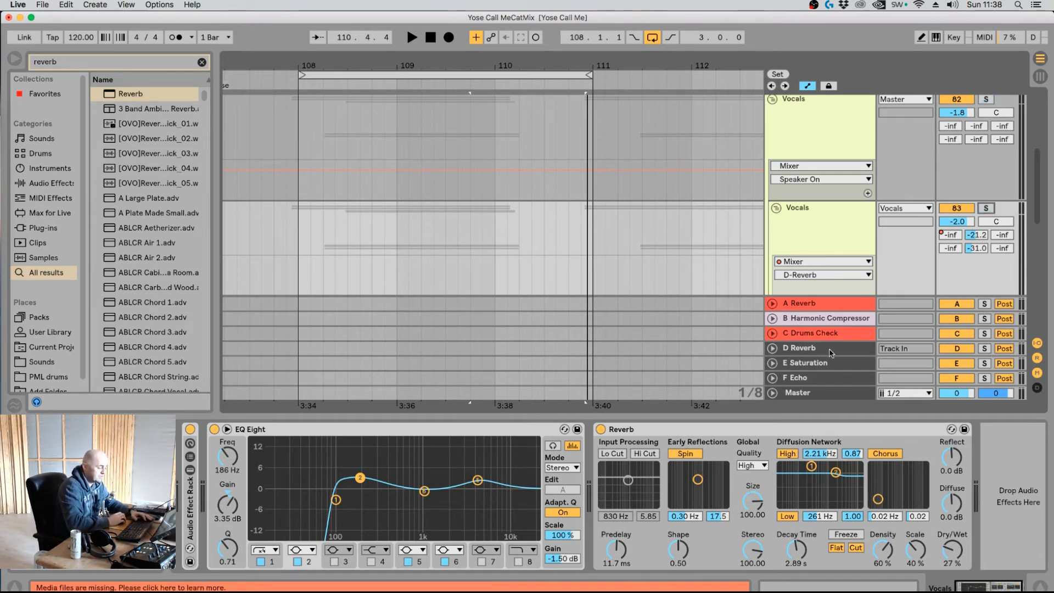
pyautogui.press('super+alt+t')
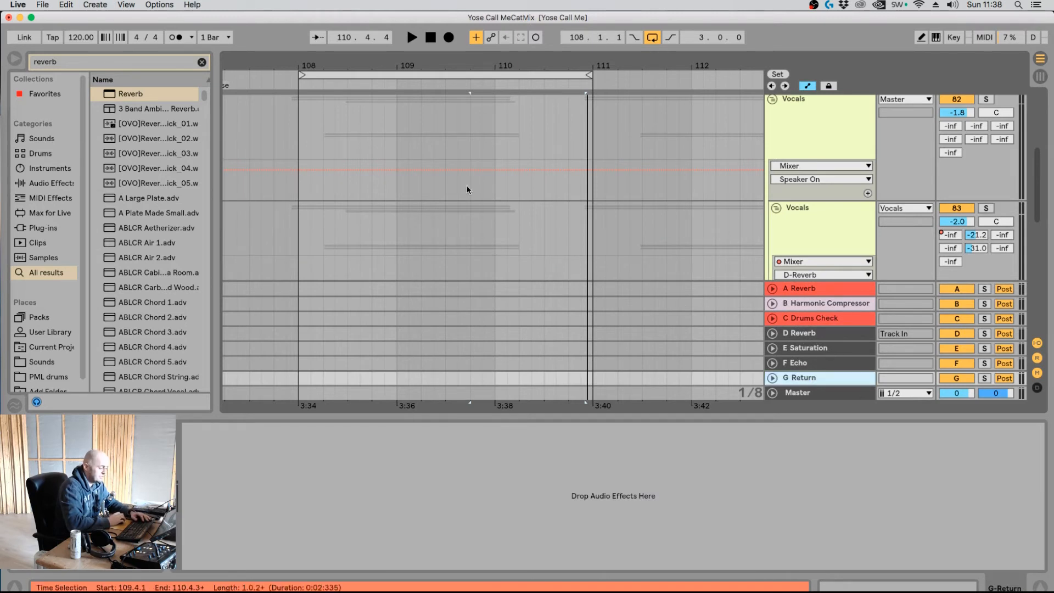
pyautogui.click(109, 65)
pyautogui.press('BackSpace')
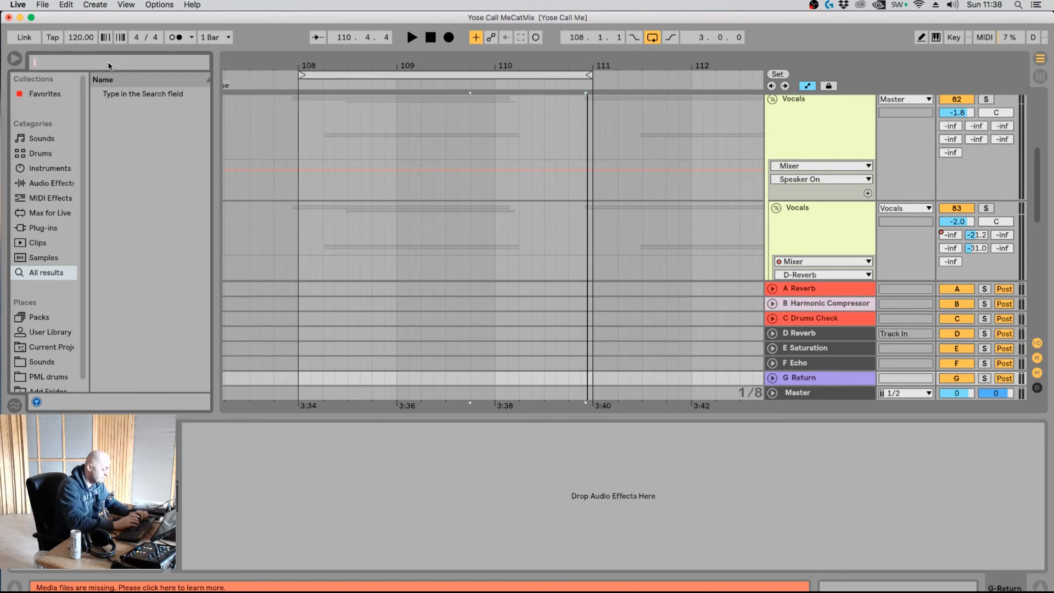
pyautogui.write('echo')
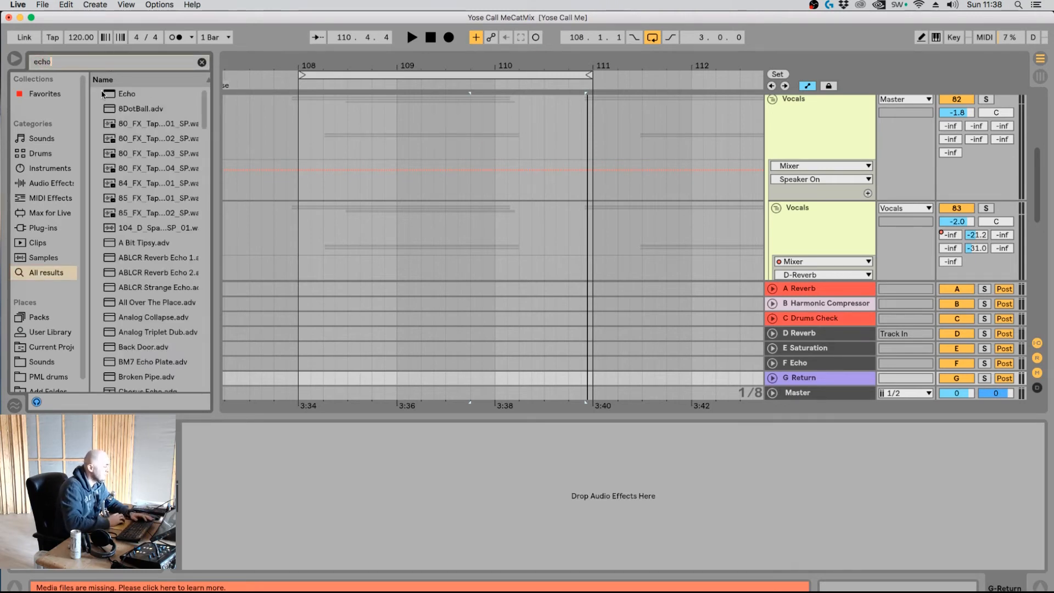
pyautogui.moveTo(102, 93); pyautogui.dragTo(627, 305)
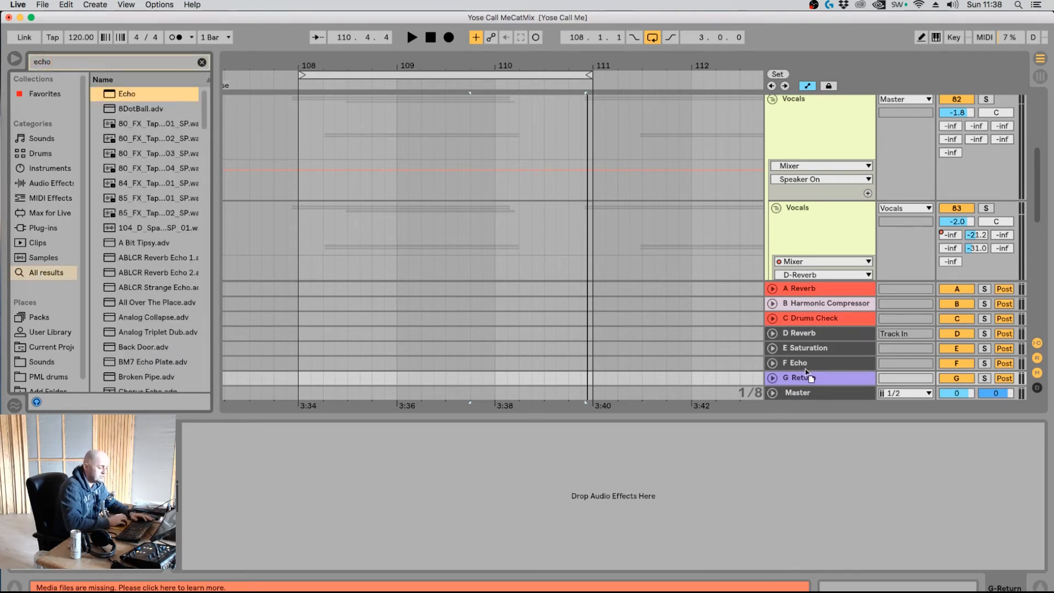
# Check the F Echo return's devices, then set the low-pass filter of the G return's Echo to 20.0 kHz.
pyautogui.moveTo(812, 365); pyautogui.dragTo(812, 364)
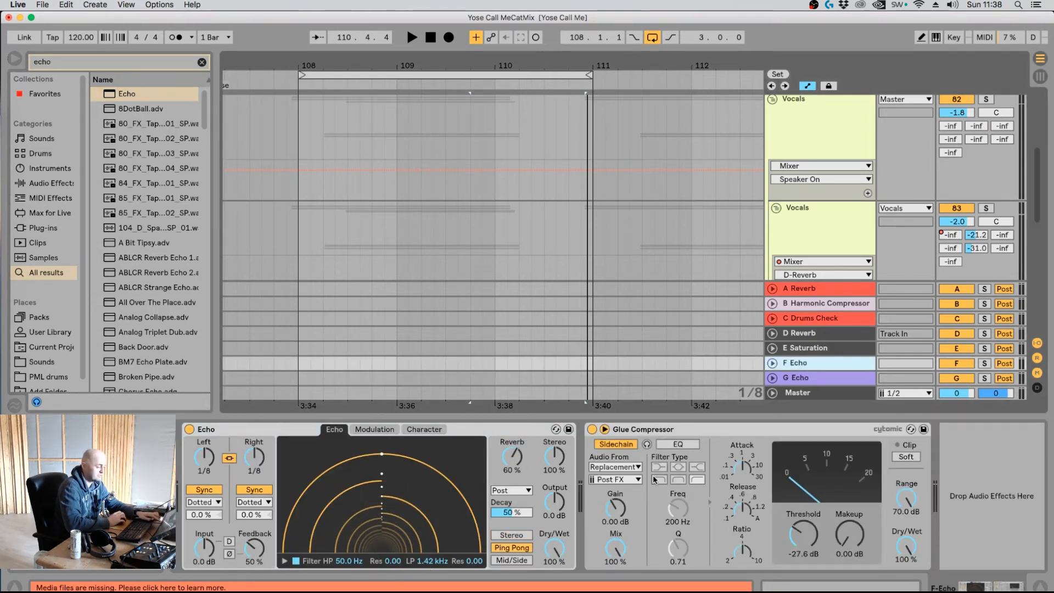
pyautogui.click(814, 382)
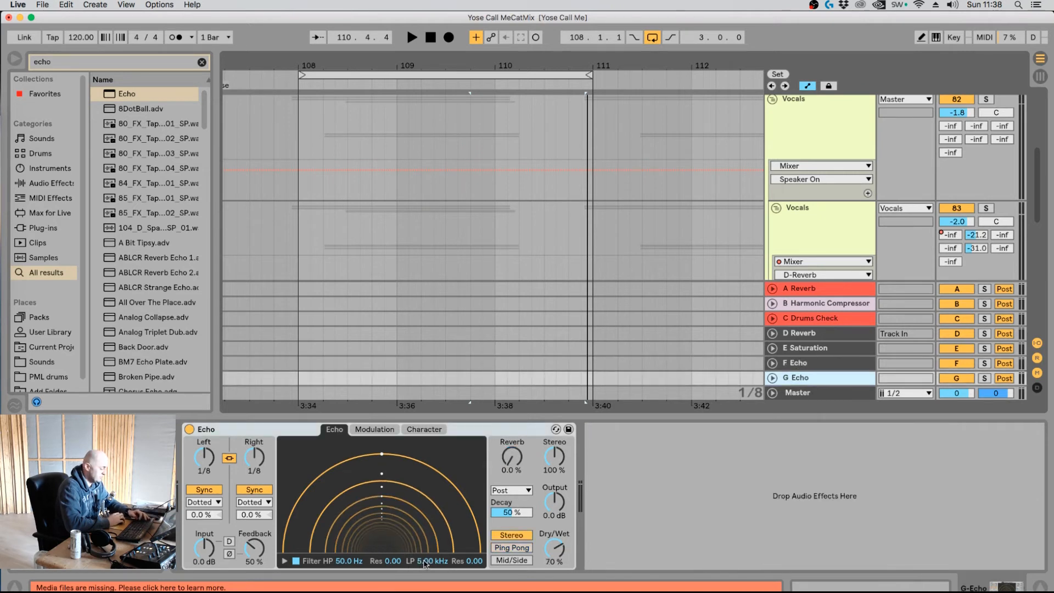
pyautogui.doubleClick(425, 560)
# Rename the G return track Echo Vocal.
pyautogui.click(817, 378)
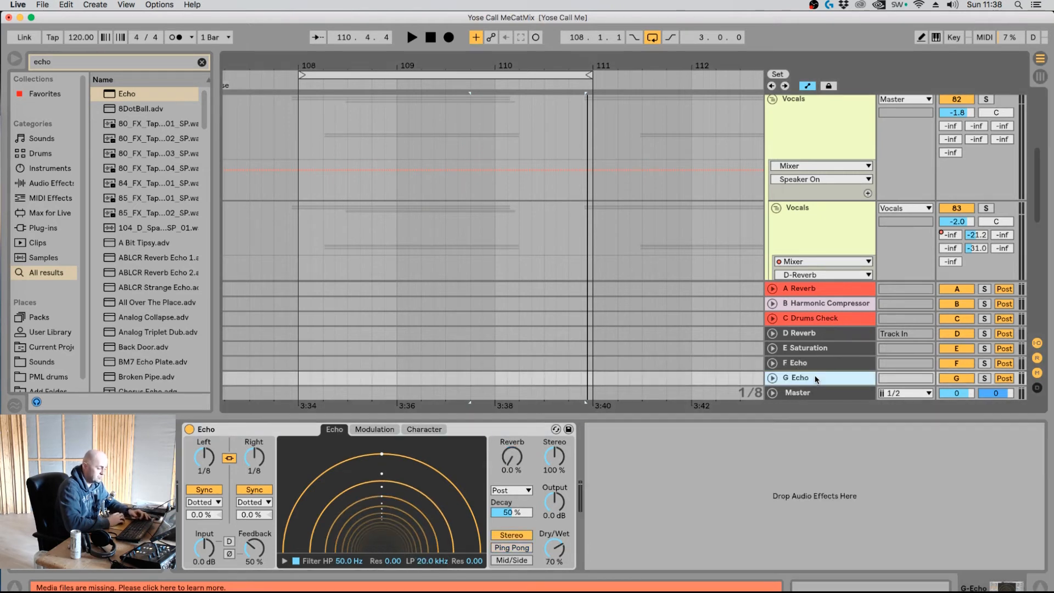
pyautogui.press('super+r')
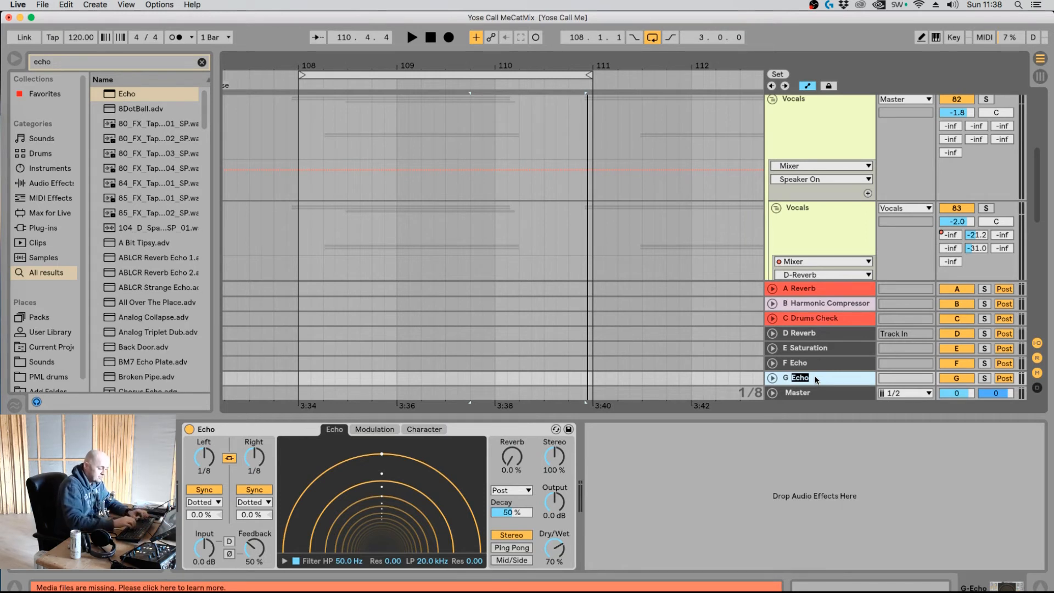
pyautogui.write('Voca')
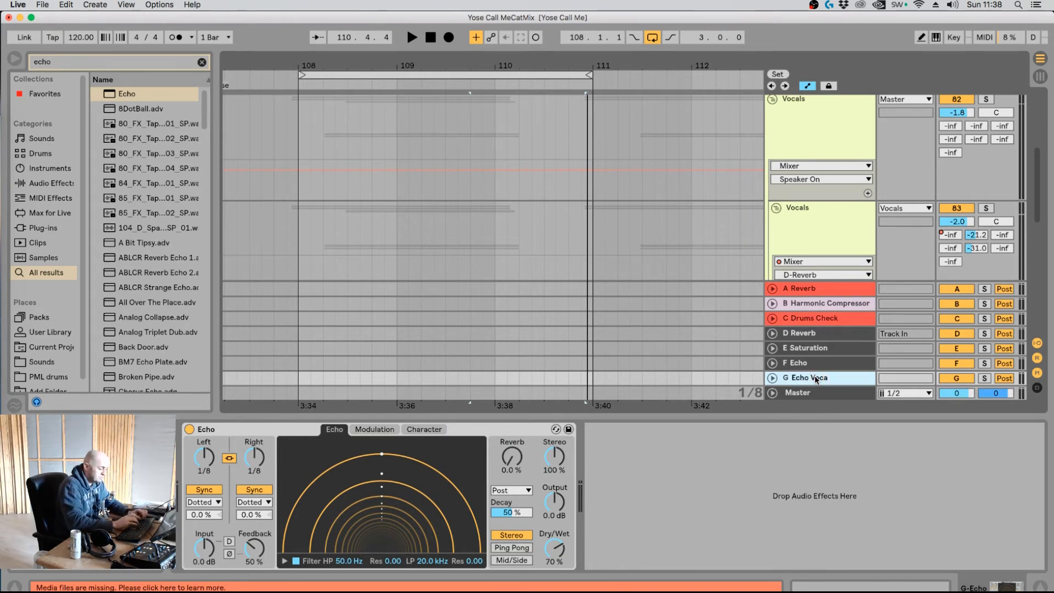
pyautogui.write('l')
pyautogui.press('Return')
# Set the vocal Echo to Notes timing, unlink its channels, and set the right delay to 1/4 Dotted.
pyautogui.click(257, 504)
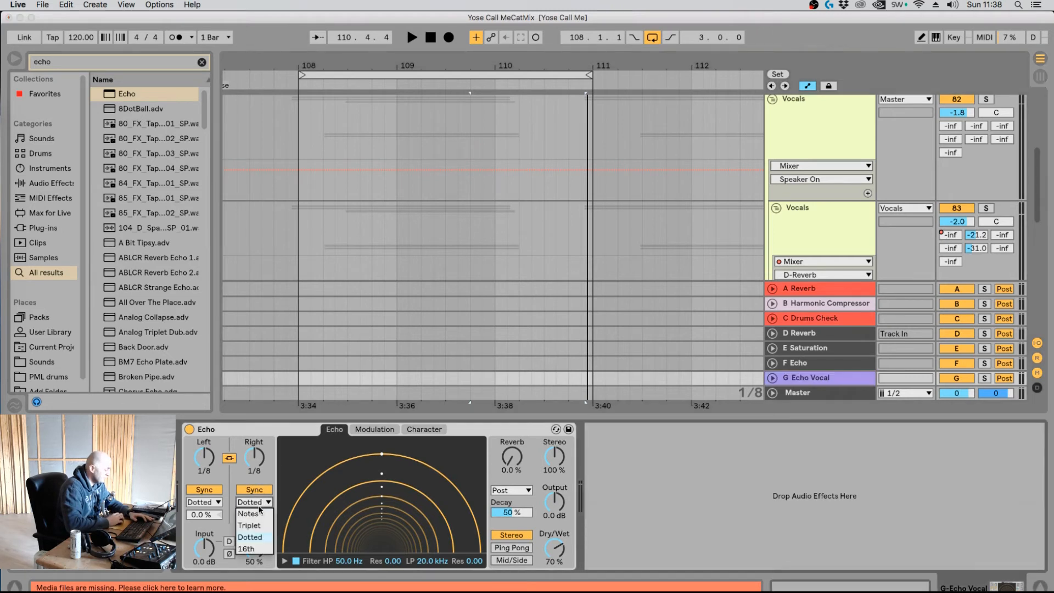
pyautogui.click(253, 511)
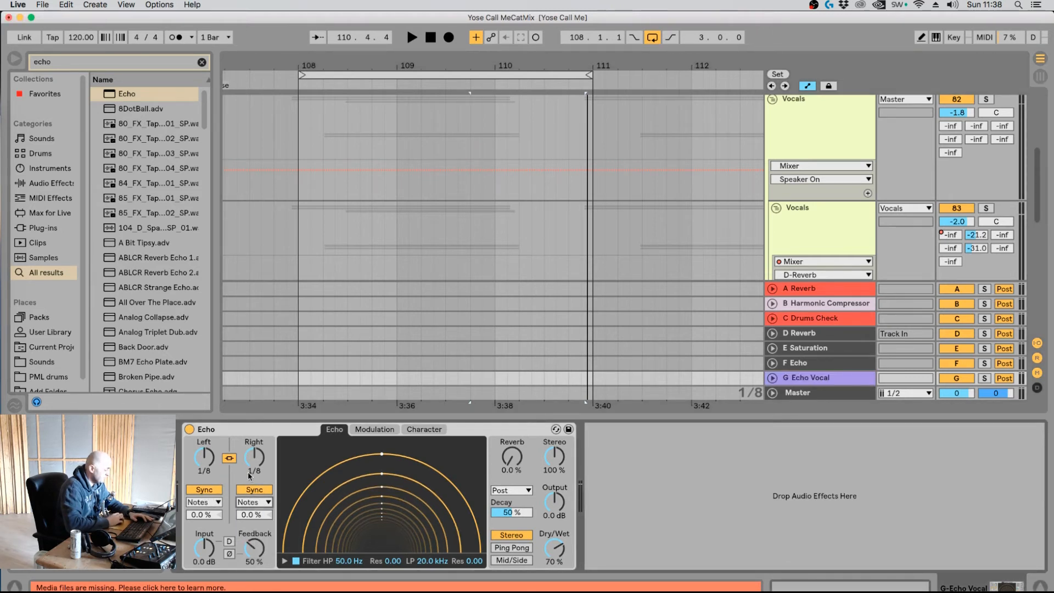
pyautogui.click(229, 458)
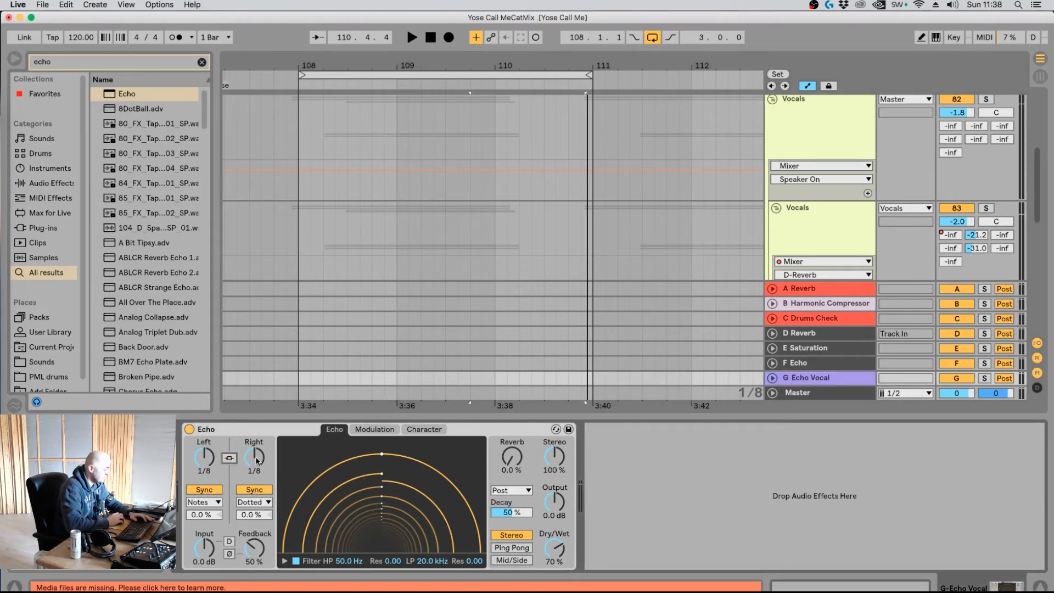
pyautogui.moveTo(254, 458)
pyautogui.mouseDown()
pyautogui.moveTo(254, 447)
pyautogui.moveTo(254, 466)
pyautogui.moveTo(254, 447)
pyautogui.mouseUp()
pyautogui.click(253, 502)
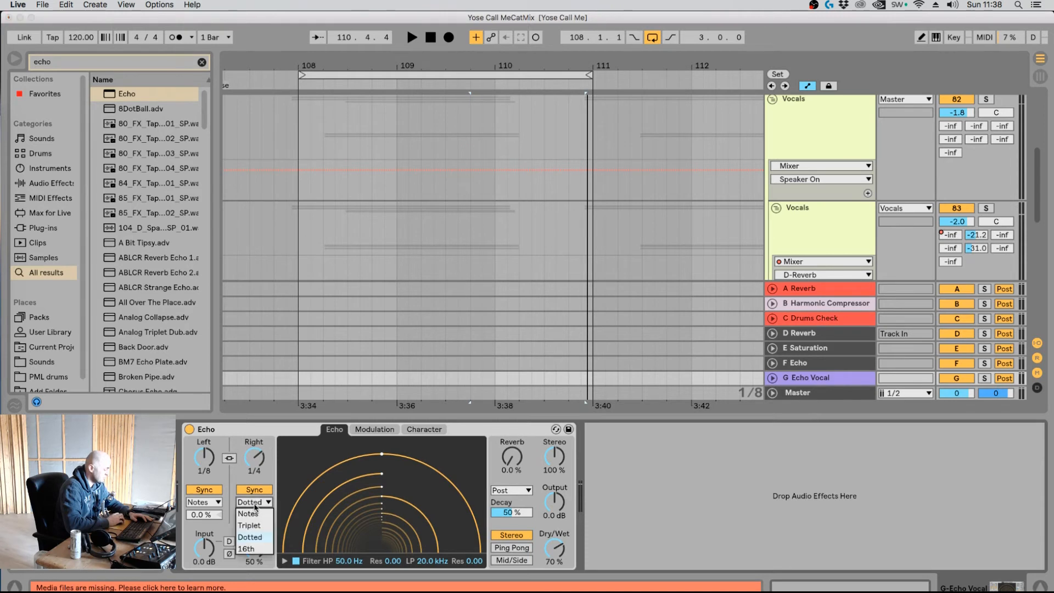
pyautogui.click(262, 467)
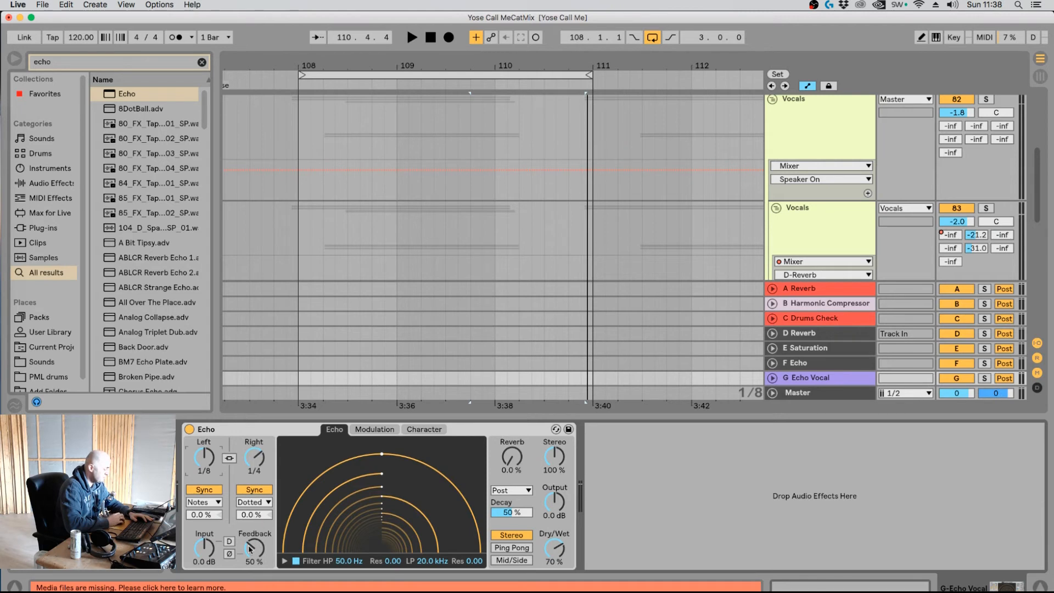
# Try the Ping Pong and Mid/Side modes on the vocal Echo and return to Stereo.
pyautogui.click(519, 549)
pyautogui.click(519, 562)
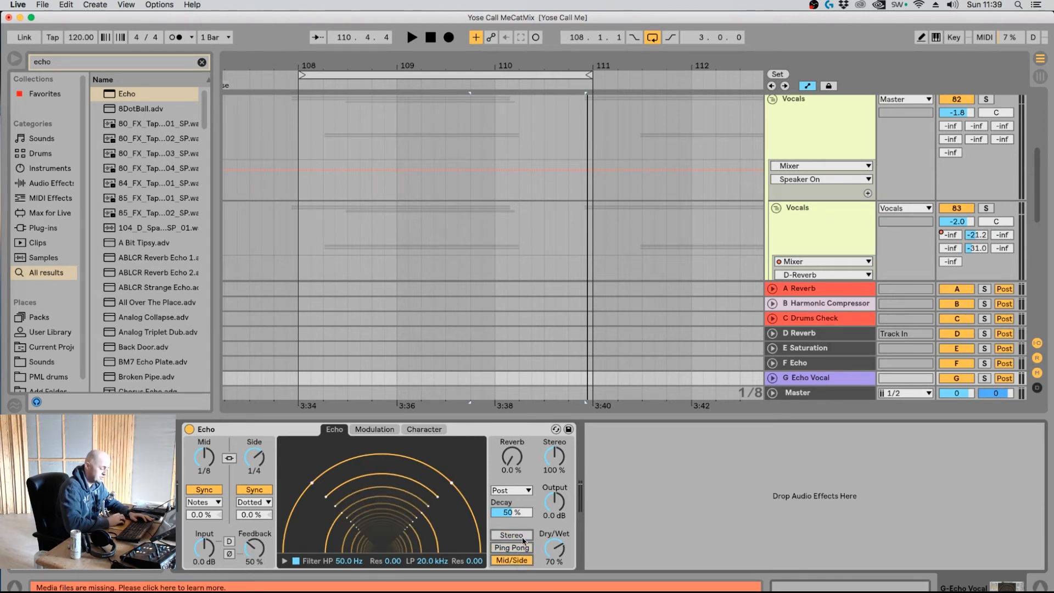
pyautogui.click(522, 538)
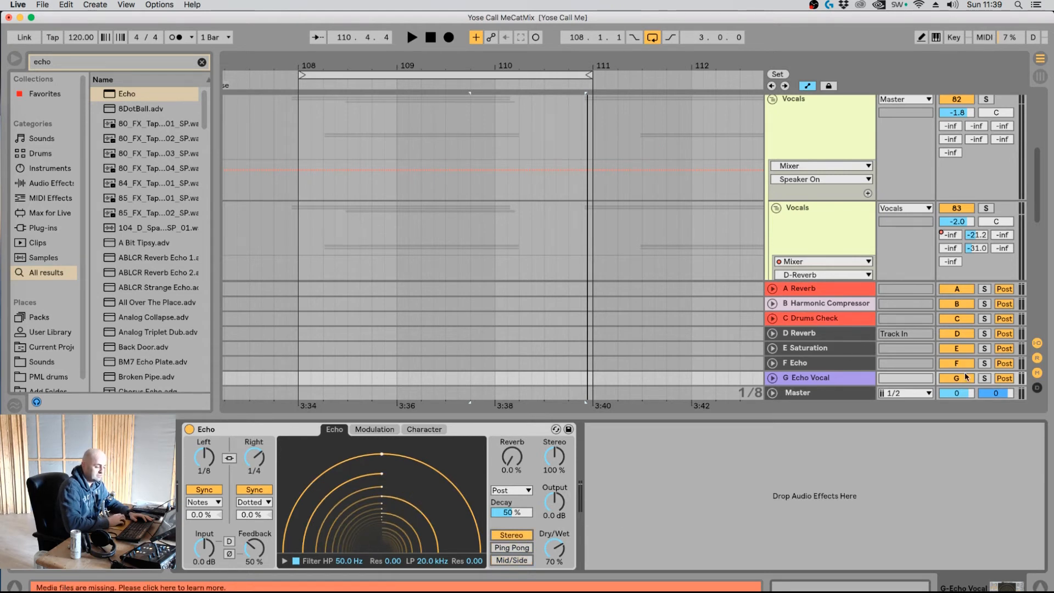
# Send the nested Vocals group to the Echo Vocal return at -9.7 dB with the loop playing, and solo that return.
pyautogui.click(956, 261)
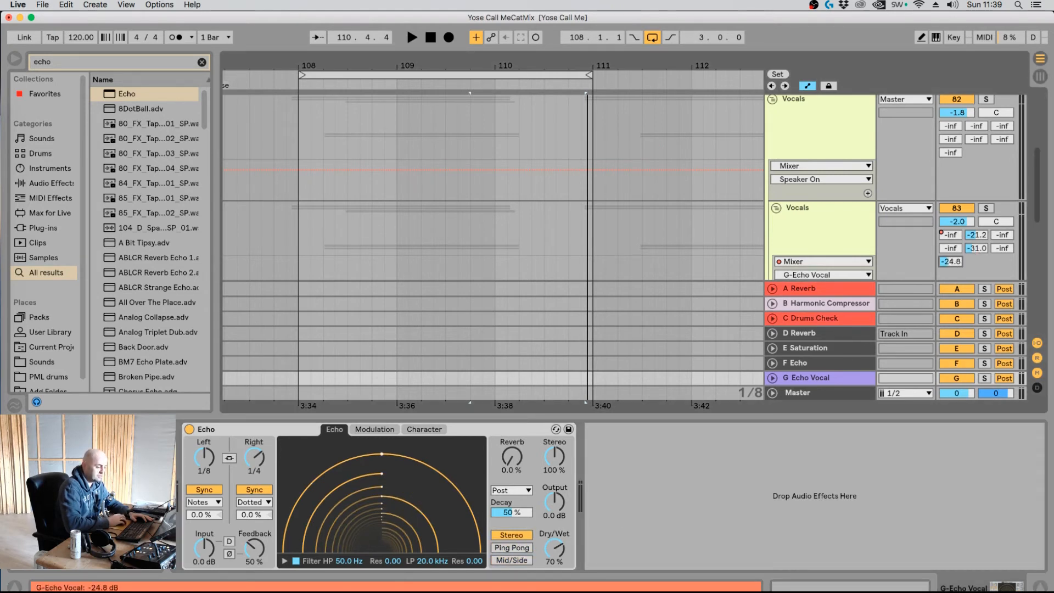
pyautogui.press('space')
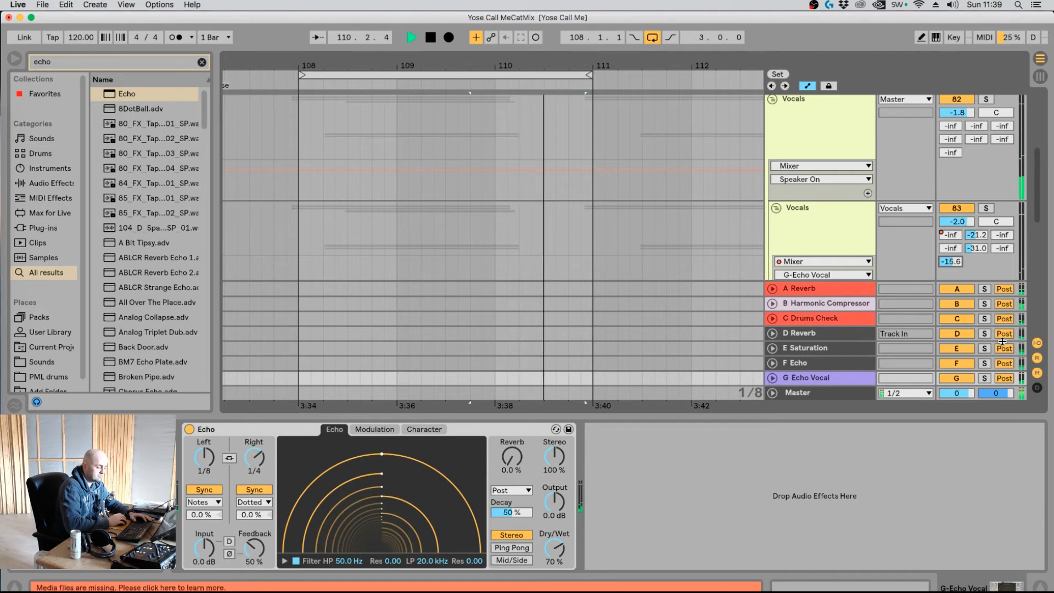
pyautogui.click(985, 378)
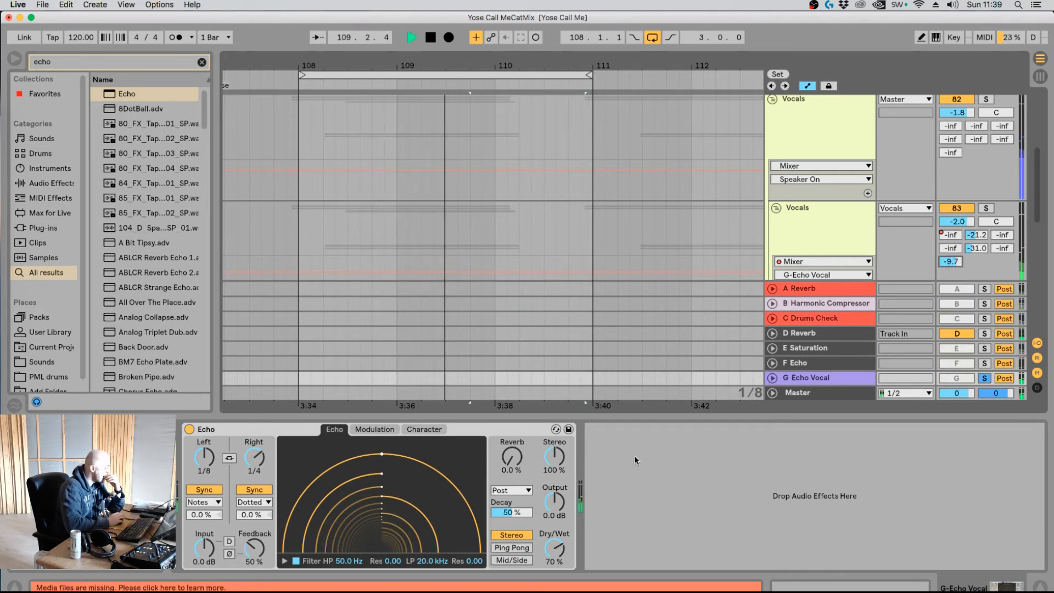
# Audition the vocal Echo in Ping Pong and Mid/Side modes, setting the side delay to 1/8.
pyautogui.click(513, 547)
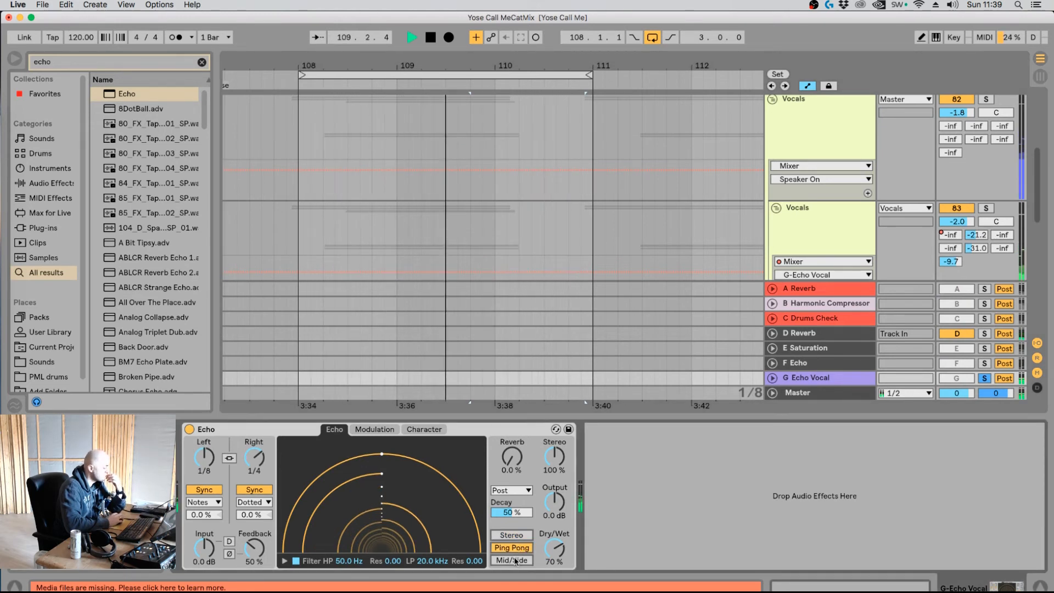
pyautogui.click(519, 558)
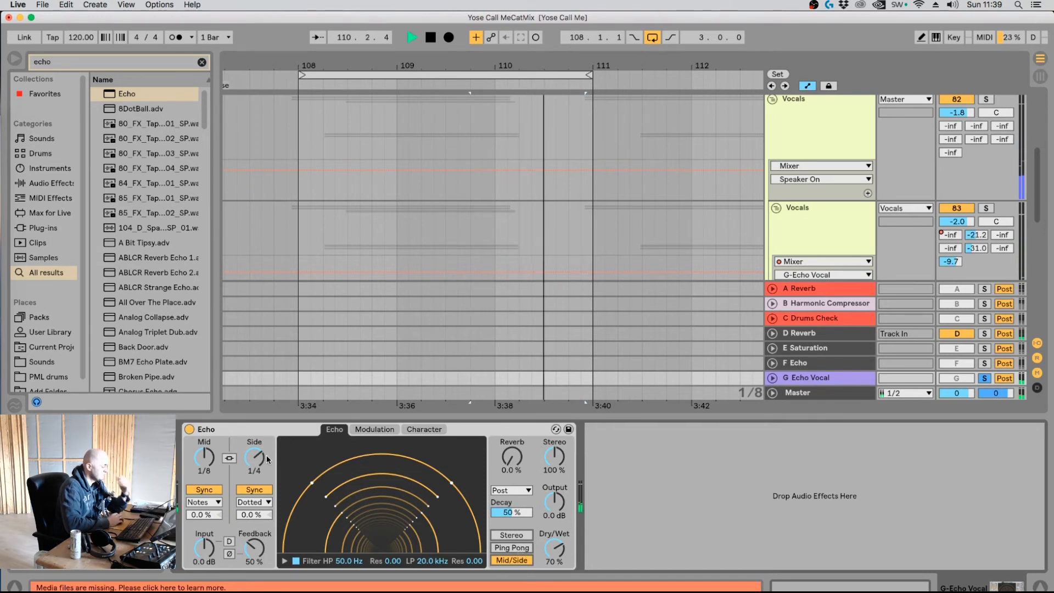
pyautogui.press('space')
pyautogui.moveTo(263, 460); pyautogui.dragTo(262, 466)
pyautogui.press('space')
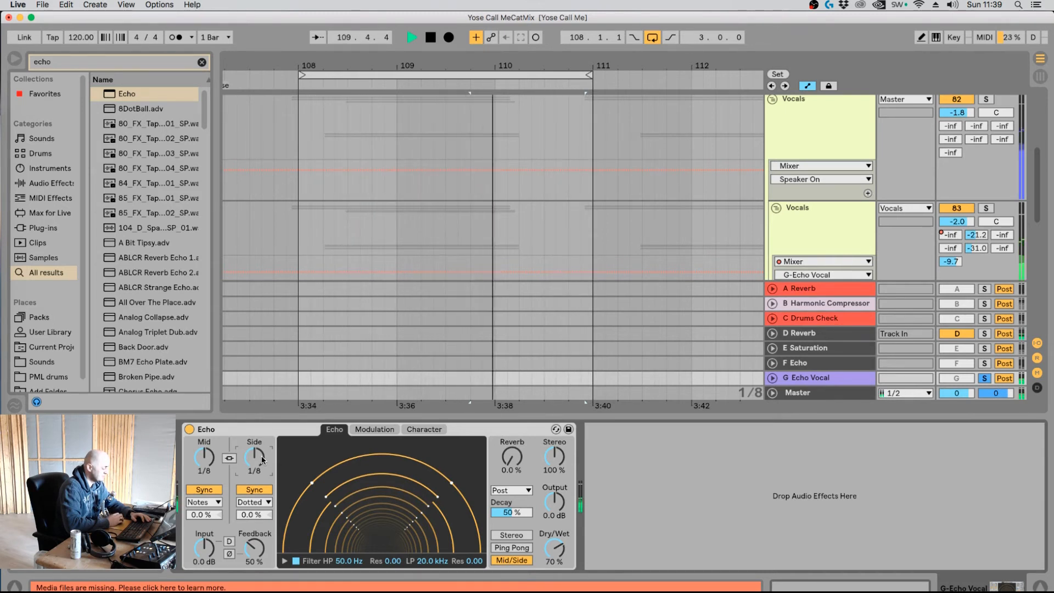
# Compare the vocal Echo's Ping Pong and Stereo modes with the right delay at 1/8 Dotted while playing the loop.
pyautogui.press('space')
pyautogui.click(510, 548)
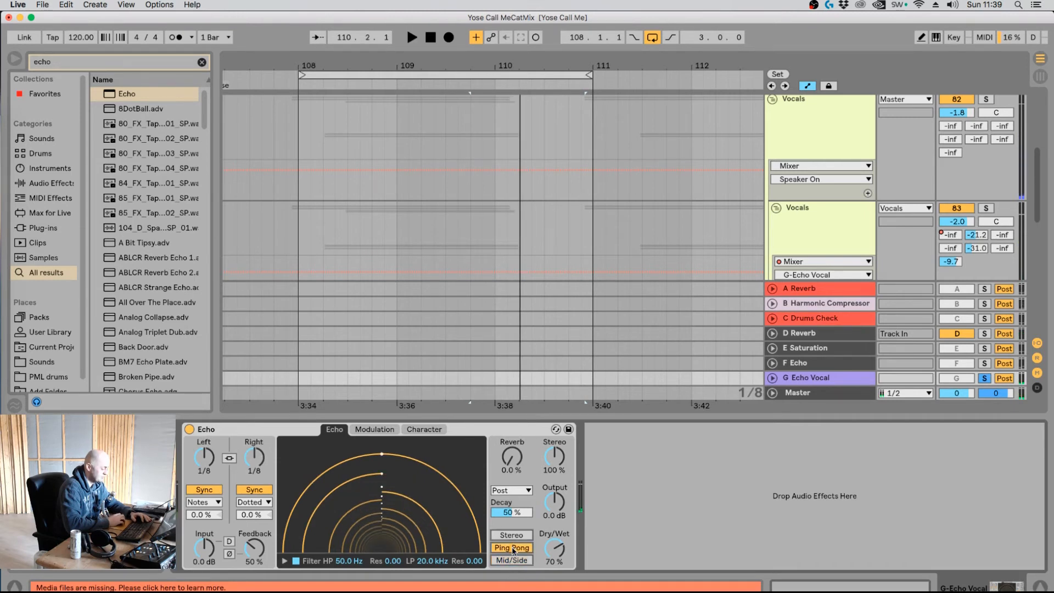
pyautogui.press('space')
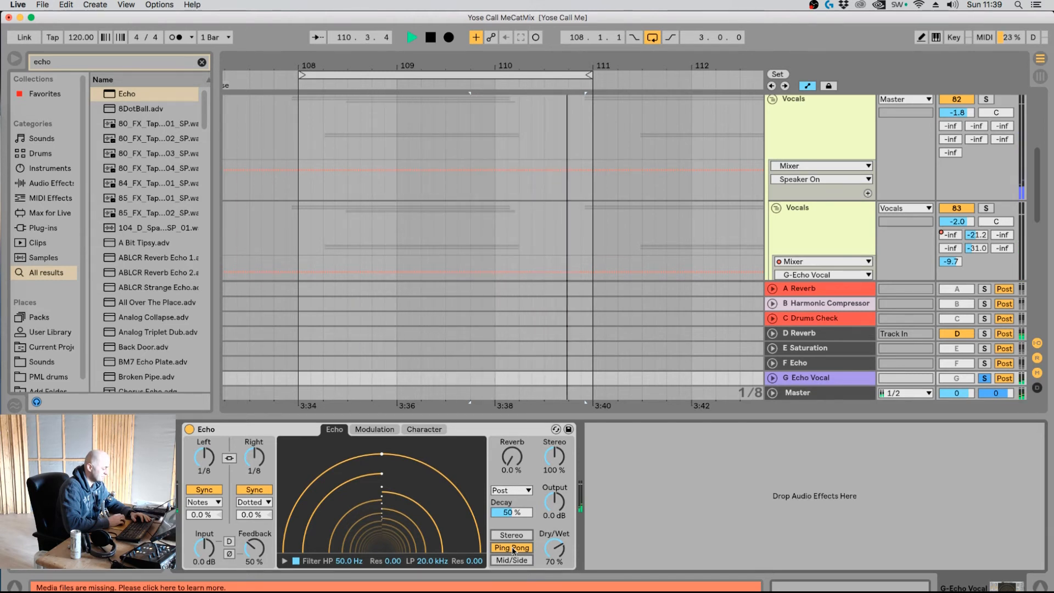
pyautogui.press('space')
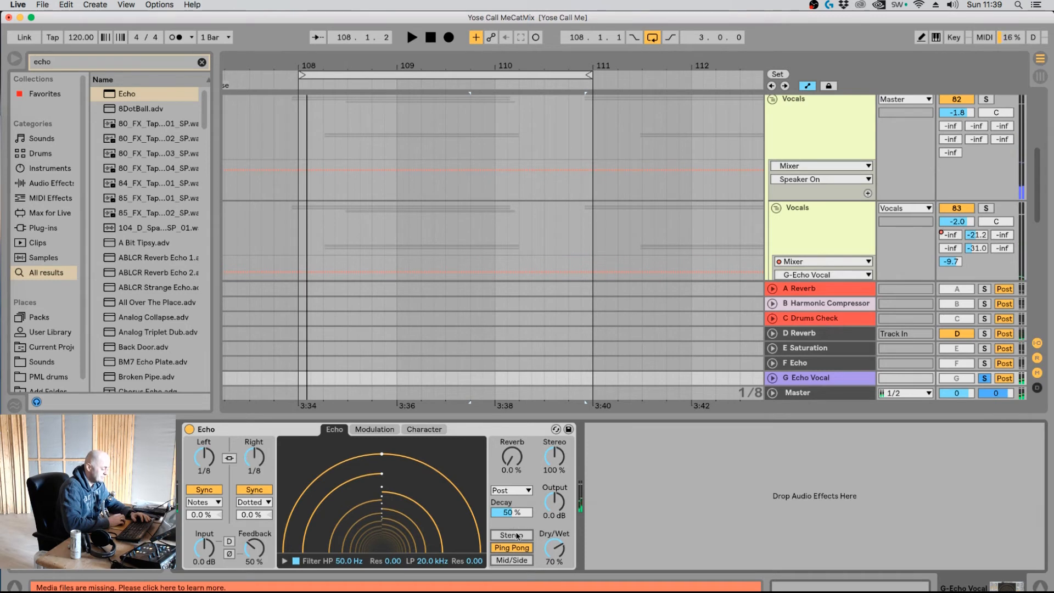
pyautogui.click(516, 535)
pyautogui.press('space')
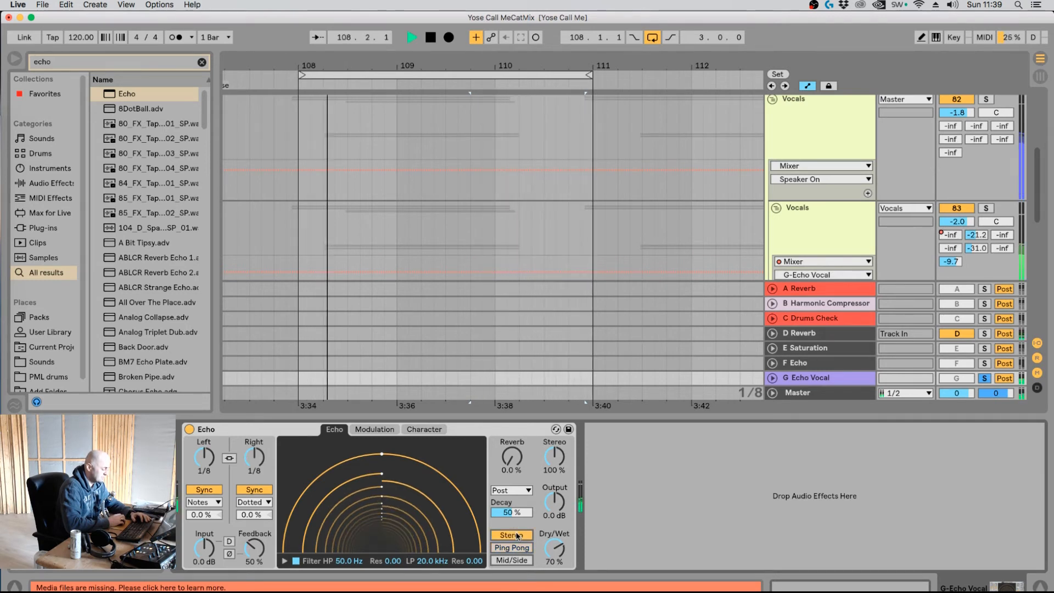
pyautogui.press('space')
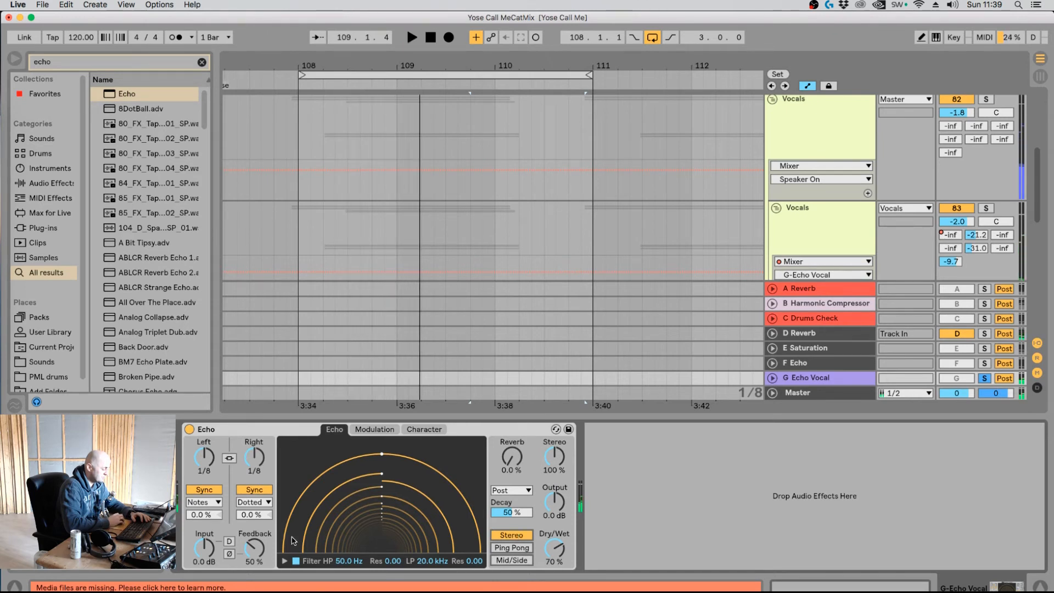
# Change the vocal Echo's right delay to 1/4 Notes and switch it to Ping Pong mode while listening.
pyautogui.click(268, 502)
pyautogui.click(260, 517)
pyautogui.press('space')
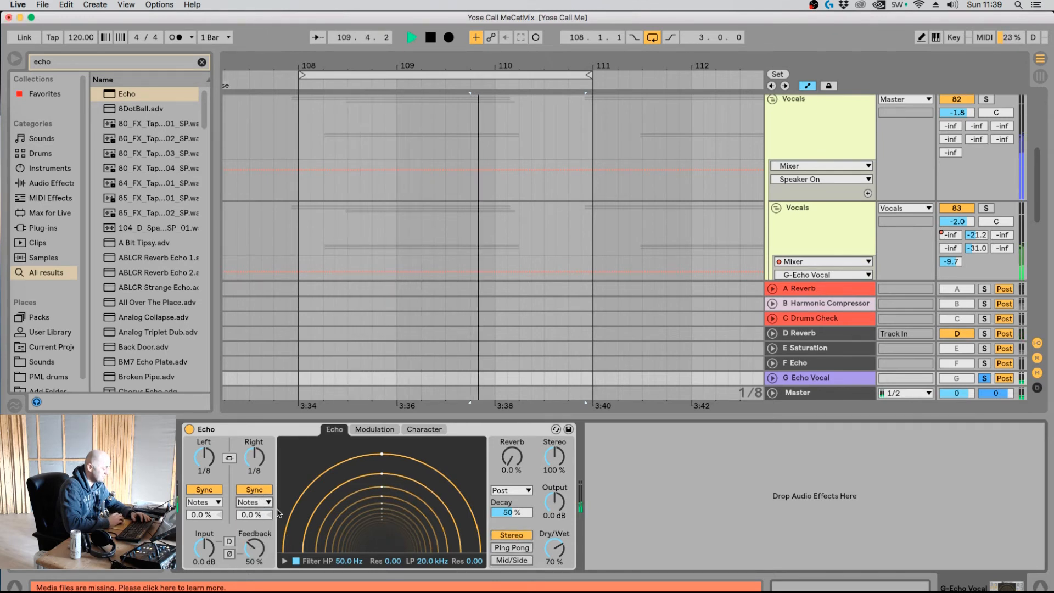
pyautogui.click(520, 548)
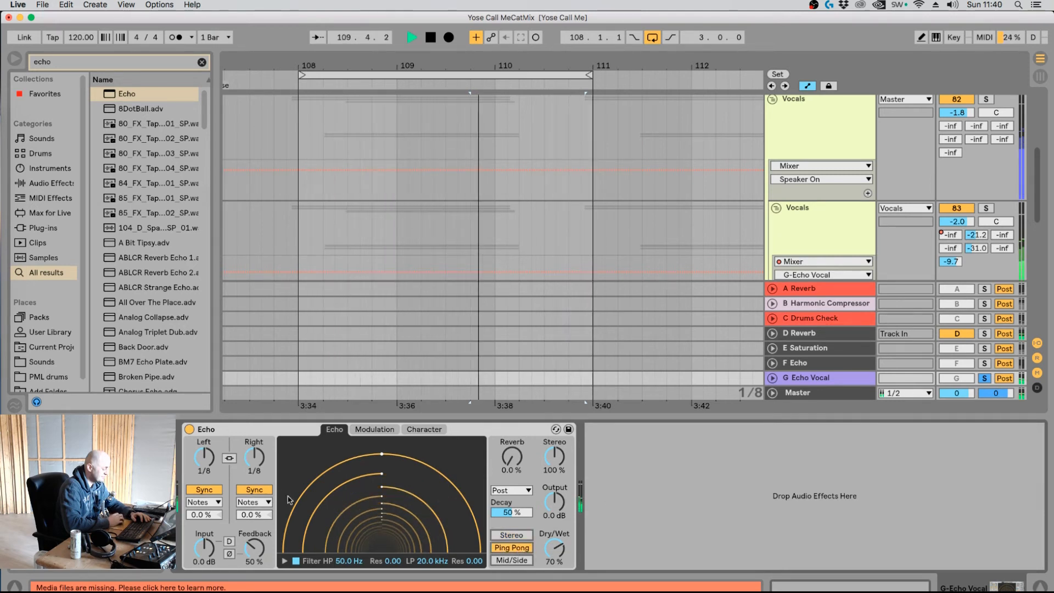
pyautogui.moveTo(259, 464); pyautogui.dragTo(259, 460)
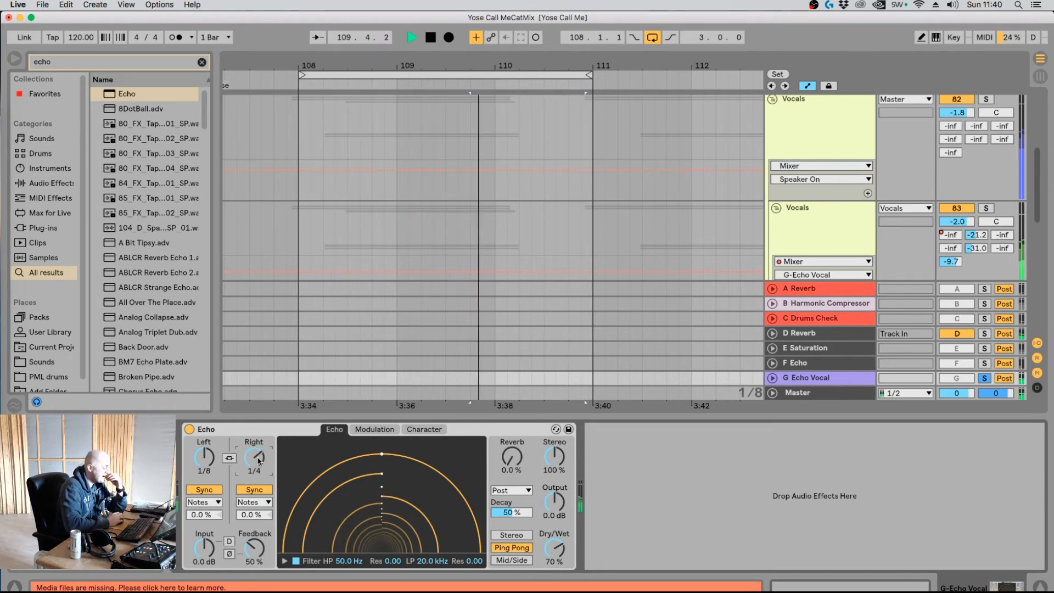
# Lower the vocal Echo's low-pass filter to 4.18 kHz while listening to the loop, then stop playback.
pyautogui.press('space')
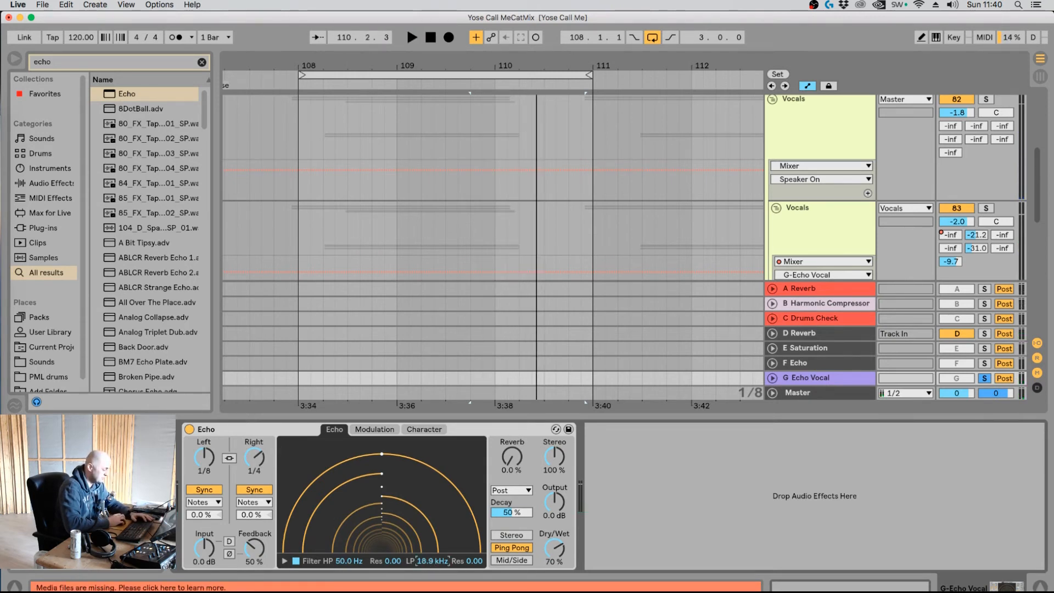
pyautogui.press('space')
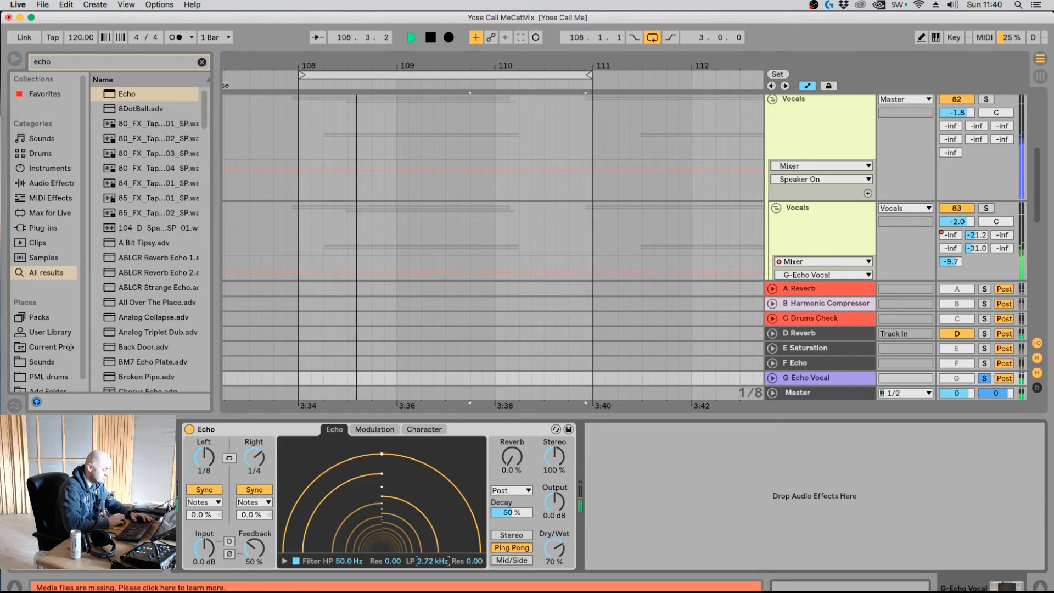
pyautogui.press('space')
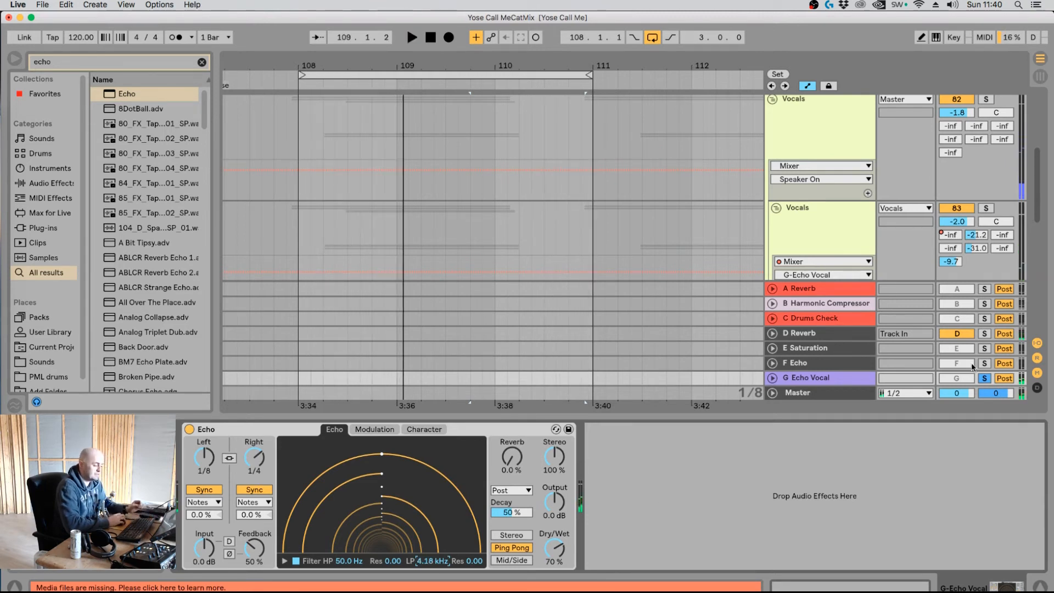
# Unsolo the Echo Vocal return and lower the Vocals track's send to it to -inf.
pyautogui.click(984, 378)
pyautogui.moveTo(951, 263); pyautogui.dragTo(952, 299)
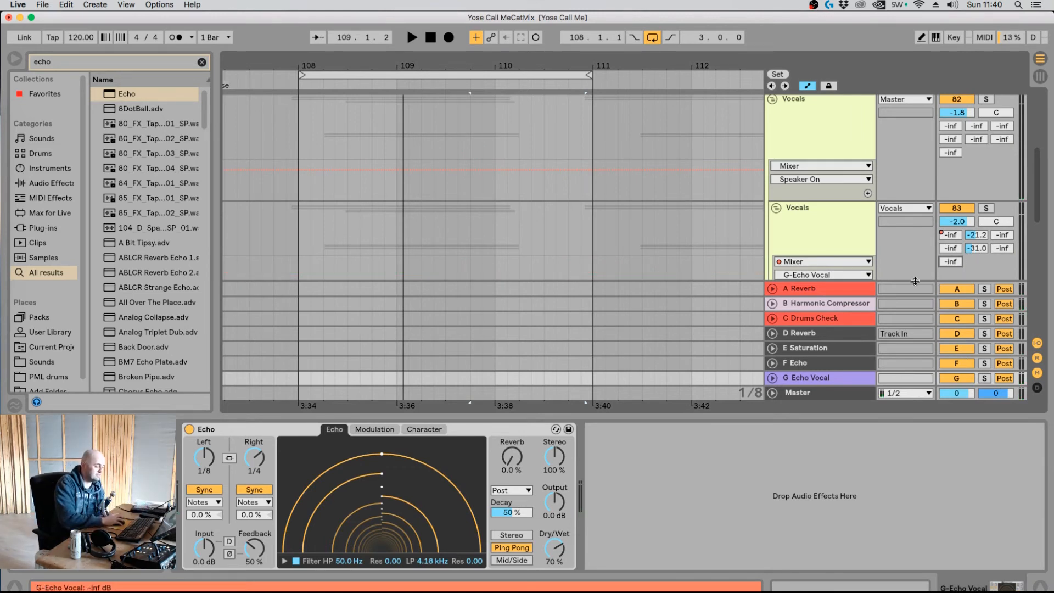
# Examine the EQ Eight at the end of the Master track's device chain and return to the Echo Vocal devices.
pyautogui.click(835, 393)
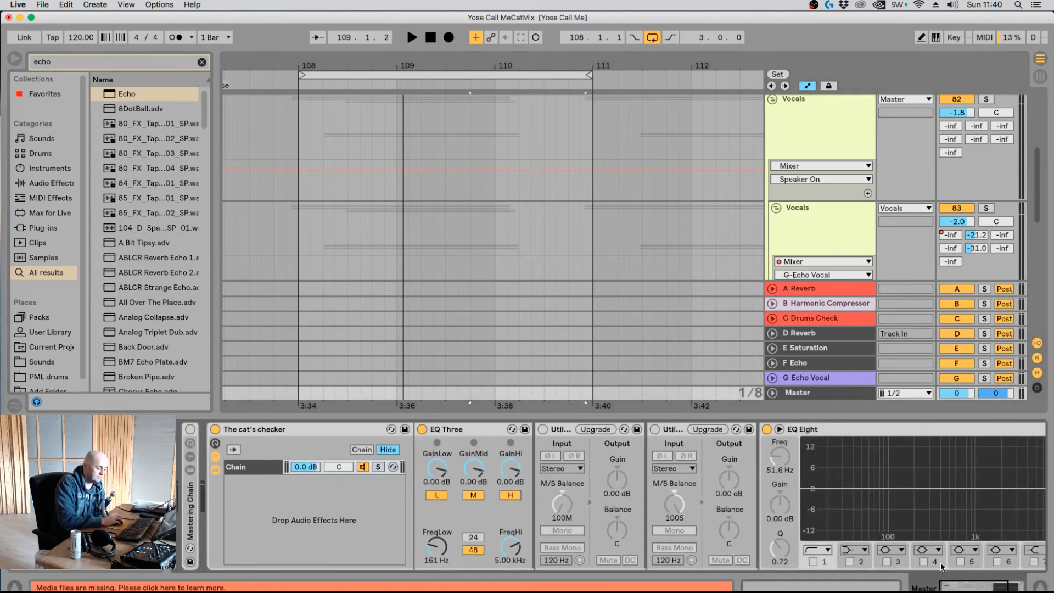
pyautogui.hscroll(5, 942, 560)
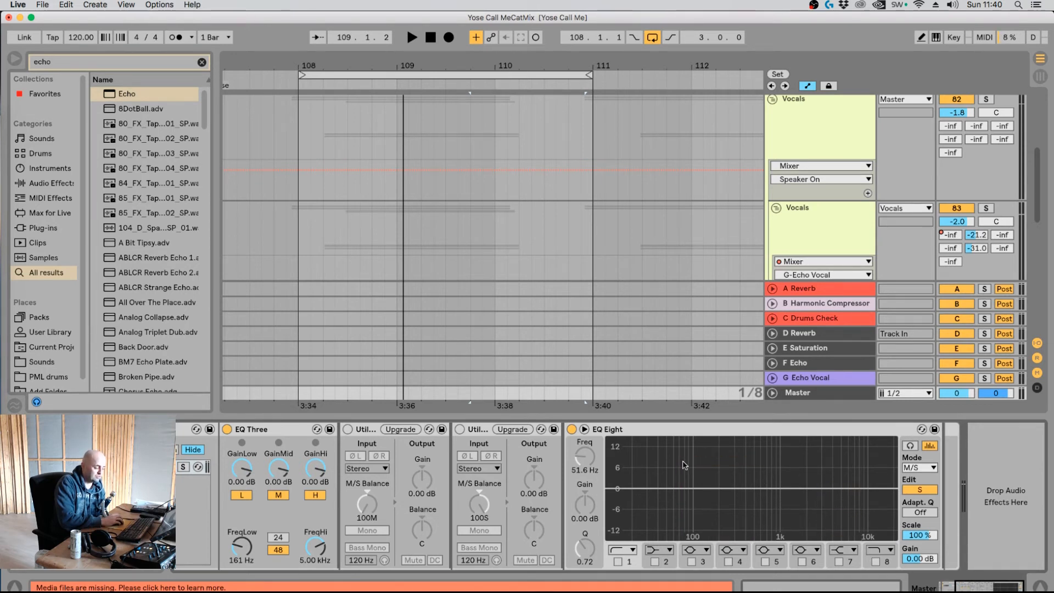
pyautogui.moveTo(664, 455); pyautogui.dragTo(962, 576)
pyautogui.moveTo(607, 460); pyautogui.dragTo(912, 543)
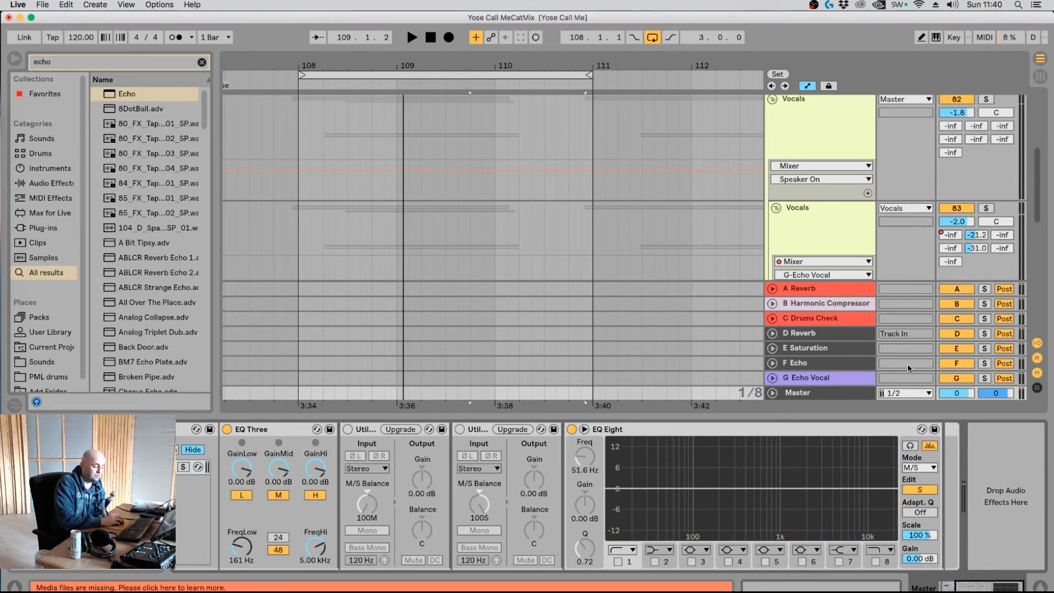
pyautogui.click(845, 382)
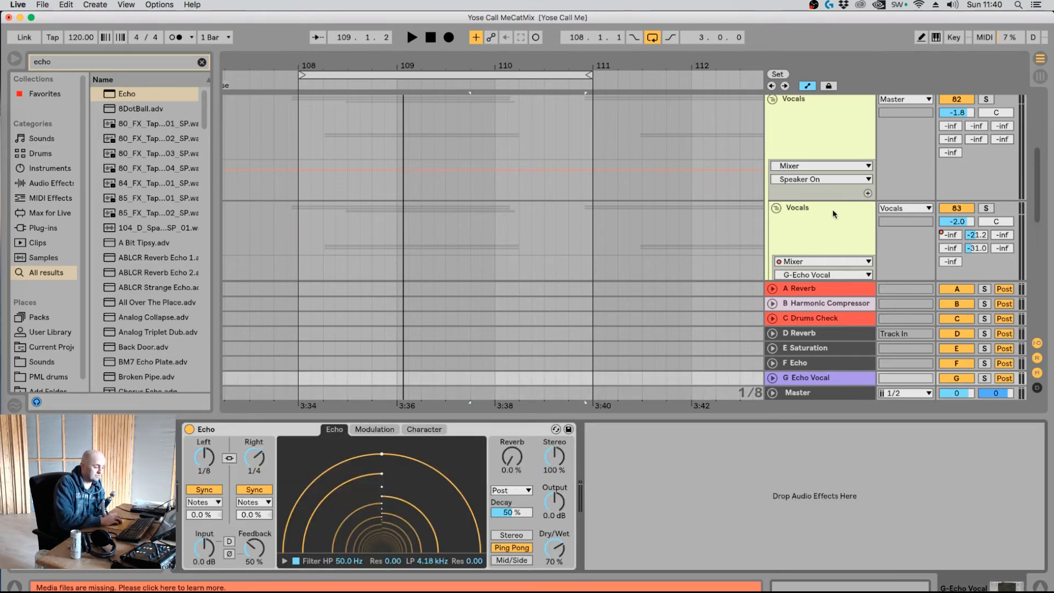
# Play the loop without the vocal echo and examine the EQ Eight and Reverb on the Vocals track.
pyautogui.press('space')
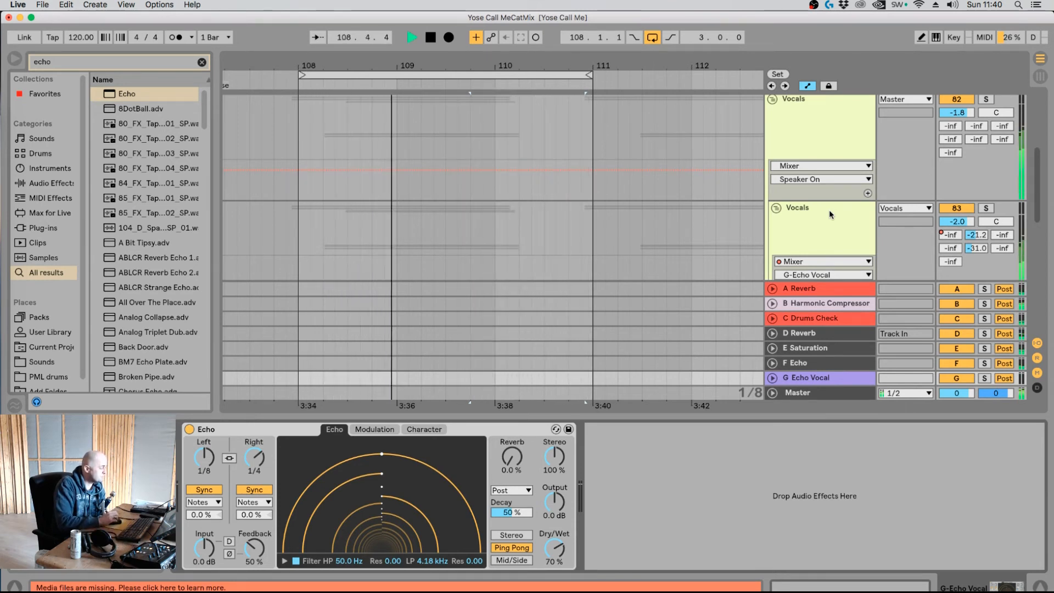
pyautogui.click(829, 210)
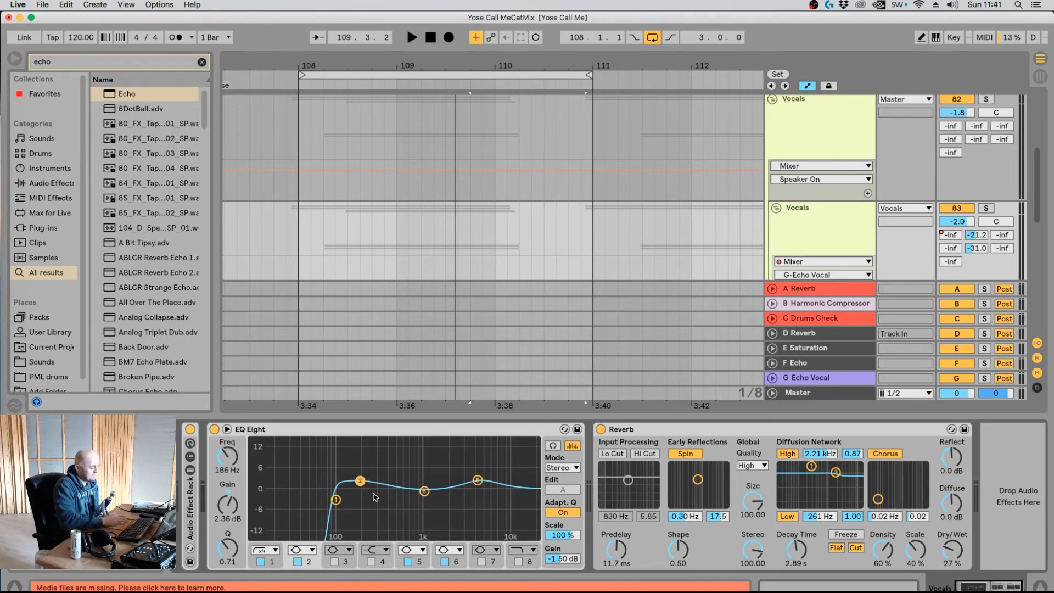
pyautogui.press('space')
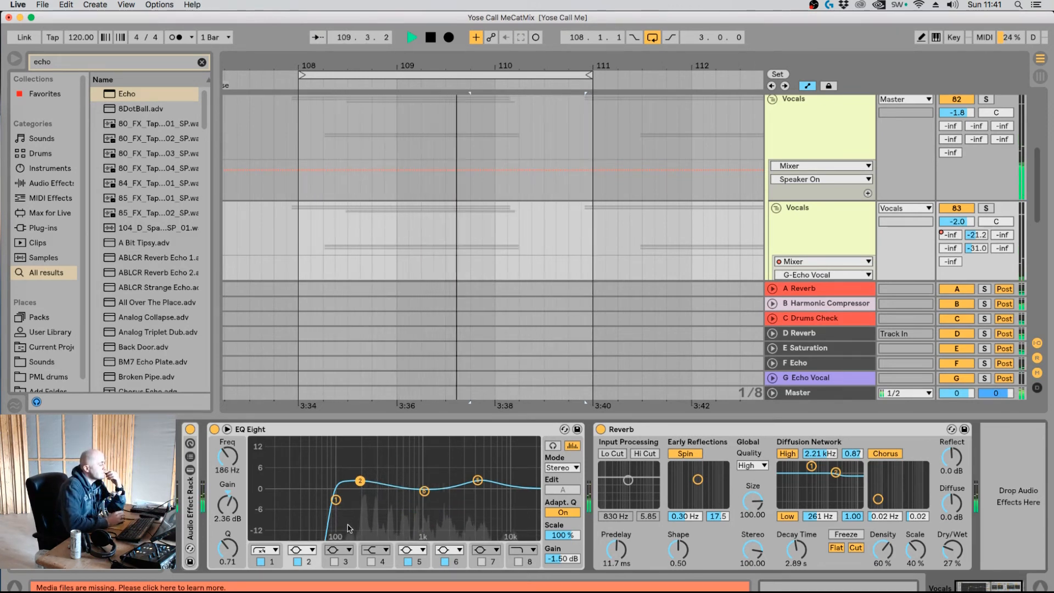
pyautogui.press('space')
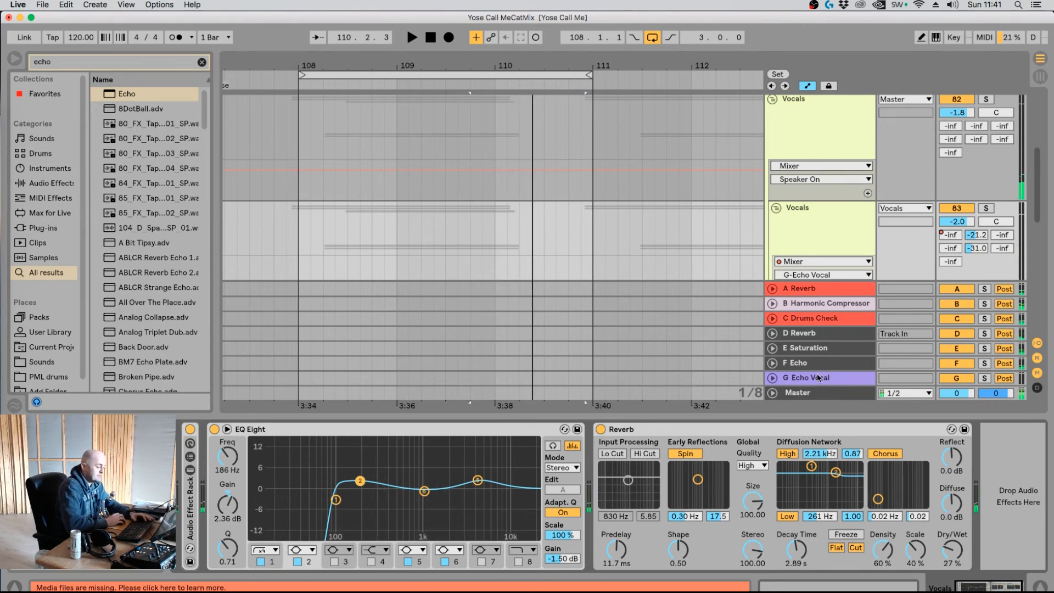
# Add an EQ Eight after the Echo on the Echo Vocal return and reset the Echo's low-pass filter to 20.0 kHz.
pyautogui.click(807, 377)
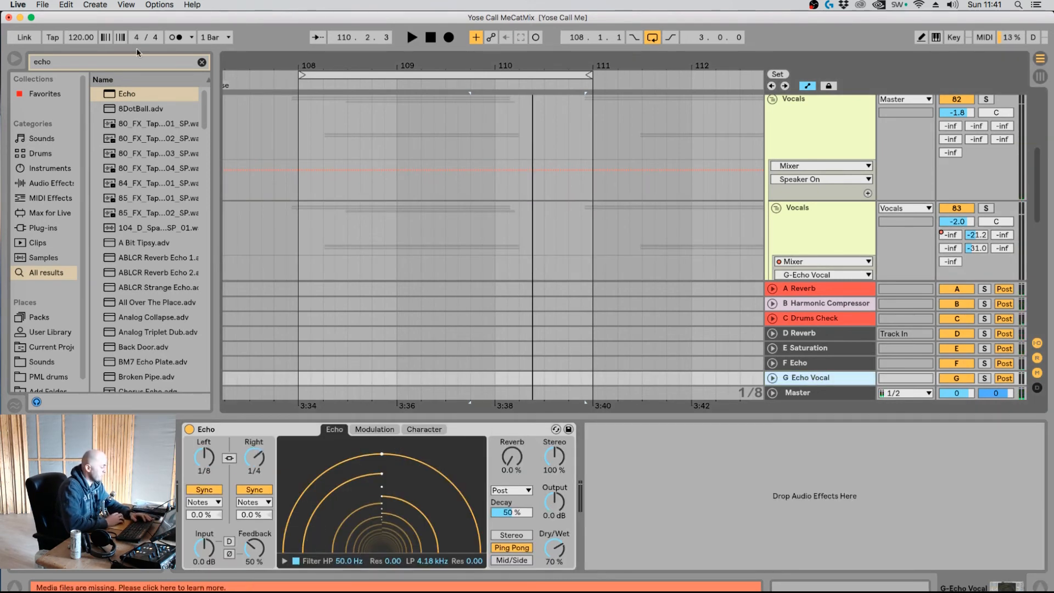
pyautogui.click(82, 58)
pyautogui.write('eq')
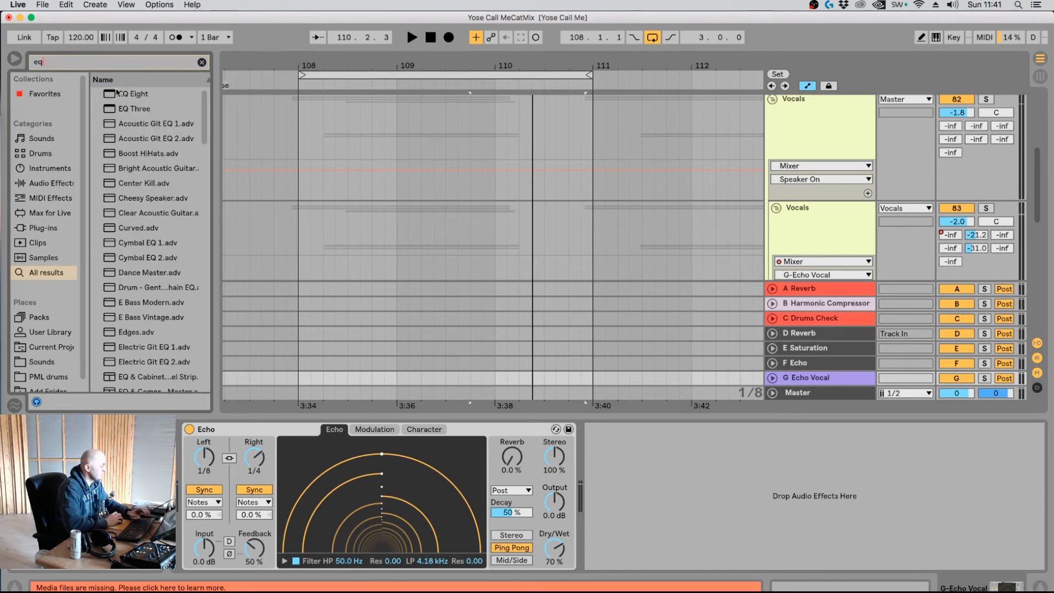
pyautogui.moveTo(131, 94); pyautogui.dragTo(275, 218)
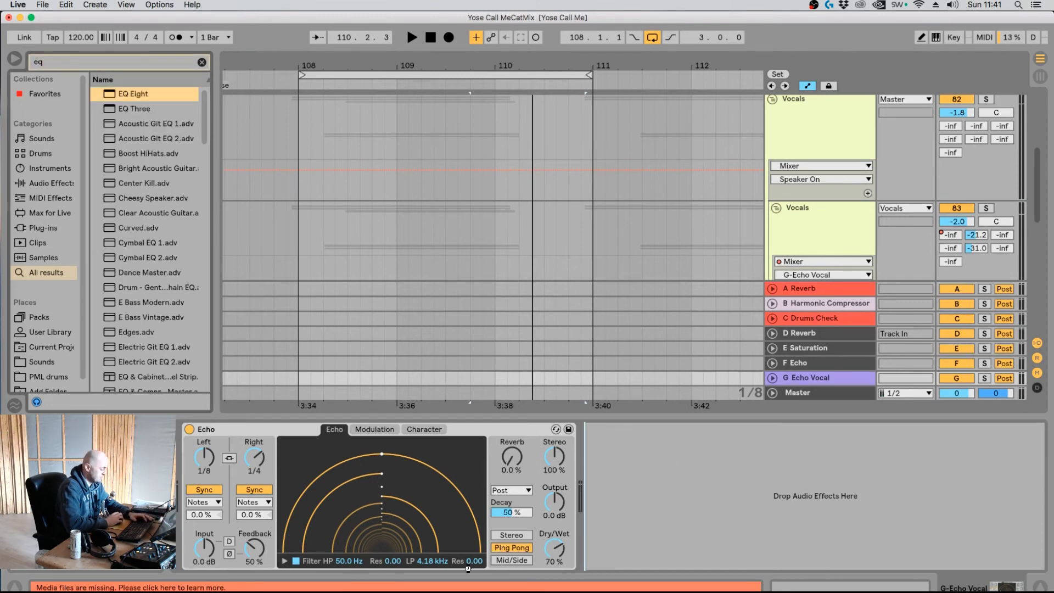
pyautogui.moveTo(468, 569); pyautogui.dragTo(456, 565)
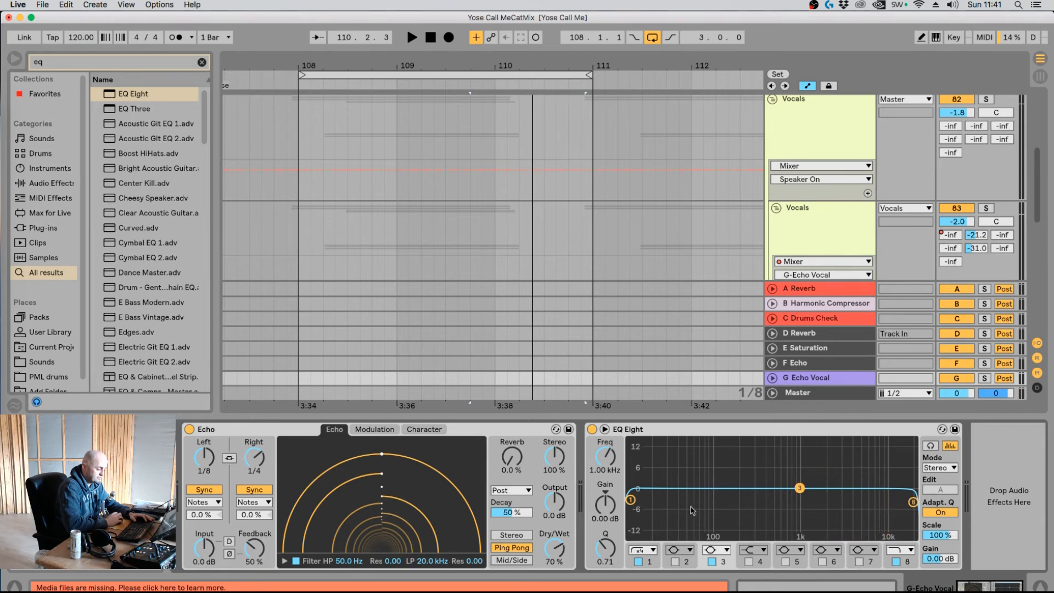
# Set the EQ Eight's low cut to 979 Hz and the Vocals track's Echo Vocal send to -9.7 dB while playing the loop.
pyautogui.moveTo(631, 500); pyautogui.dragTo(771, 505)
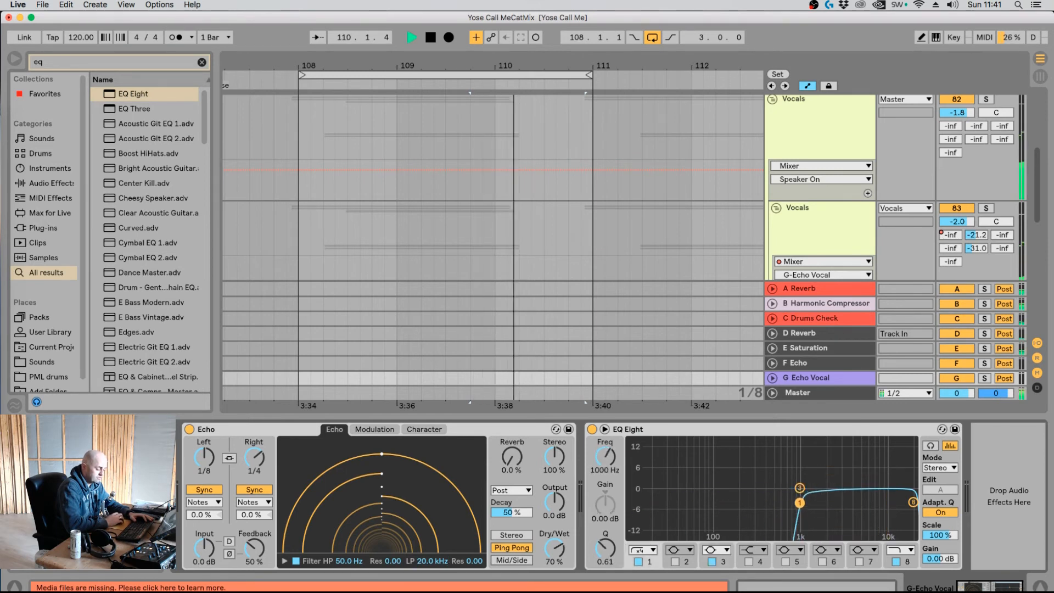
pyautogui.moveTo(957, 267); pyautogui.dragTo(957, 258)
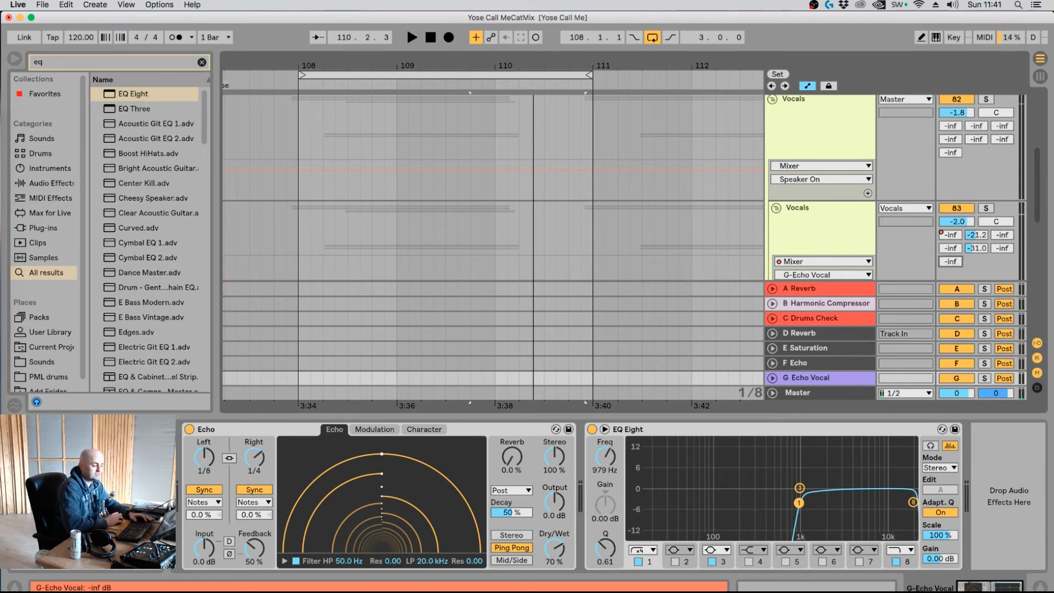
pyautogui.press('space')
pyautogui.press('space')
pyautogui.press('space')
pyautogui.moveTo(951, 262)
pyautogui.mouseDown()
pyautogui.moveTo(950, 240)
pyautogui.moveTo(950, 252)
pyautogui.mouseUp()
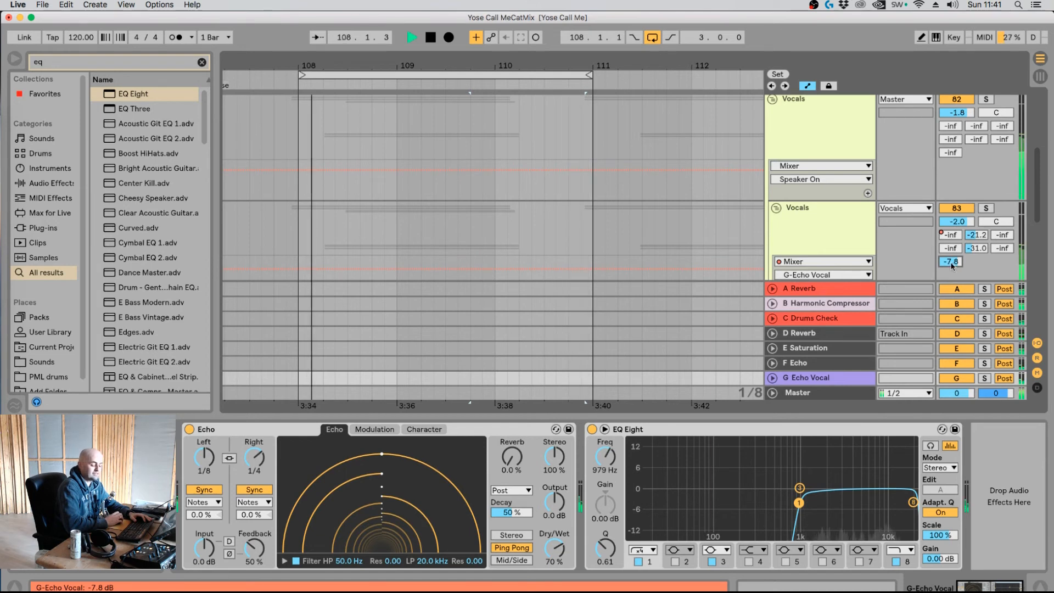
pyautogui.moveTo(950, 262); pyautogui.dragTo(952, 266)
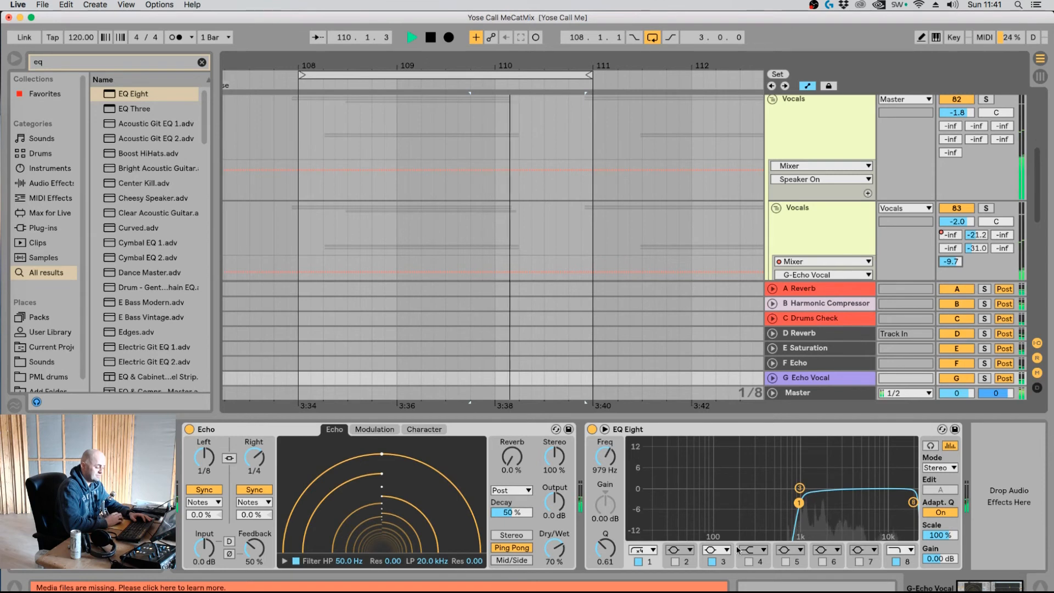
# Disable EQ Eight band 3, lower the low cut to 516 Hz and reduce the Vocals track's Echo Vocal send to -11.2 dB.
pyautogui.click(711, 561)
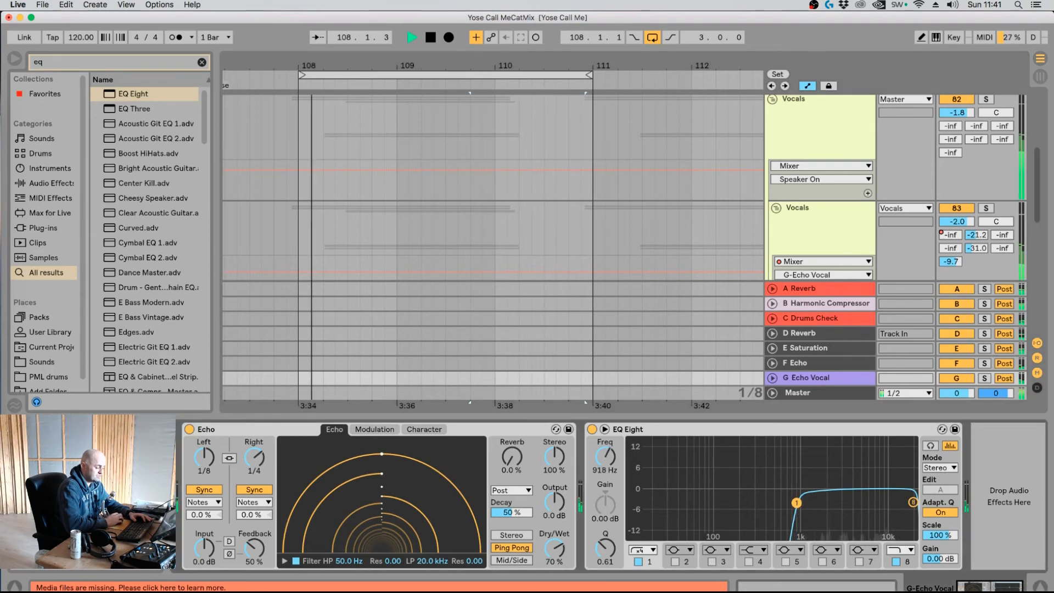
pyautogui.moveTo(798, 502); pyautogui.dragTo(796, 503)
pyautogui.moveTo(949, 262); pyautogui.dragTo(949, 266)
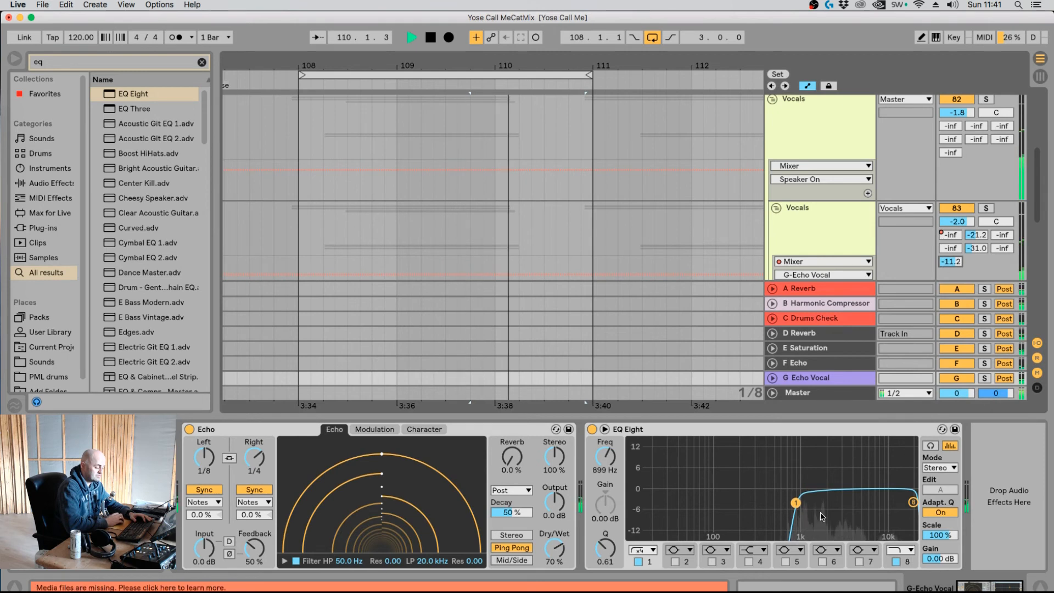
pyautogui.moveTo(796, 503); pyautogui.dragTo(776, 505)
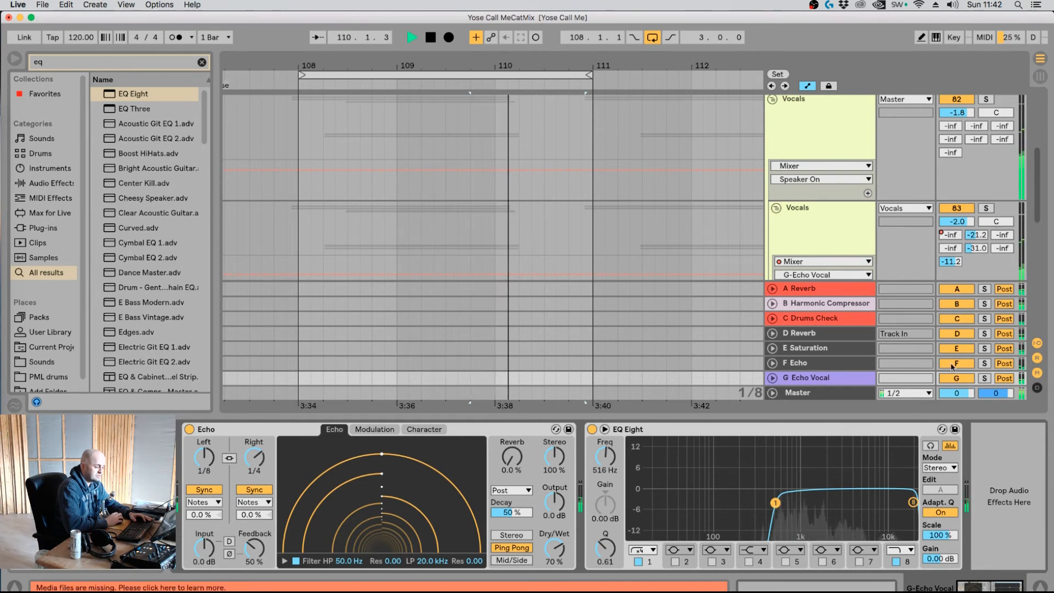
# Solo the Echo Vocal return, stop playback and insert a Glue Compressor in front of its Echo.
pyautogui.click(982, 378)
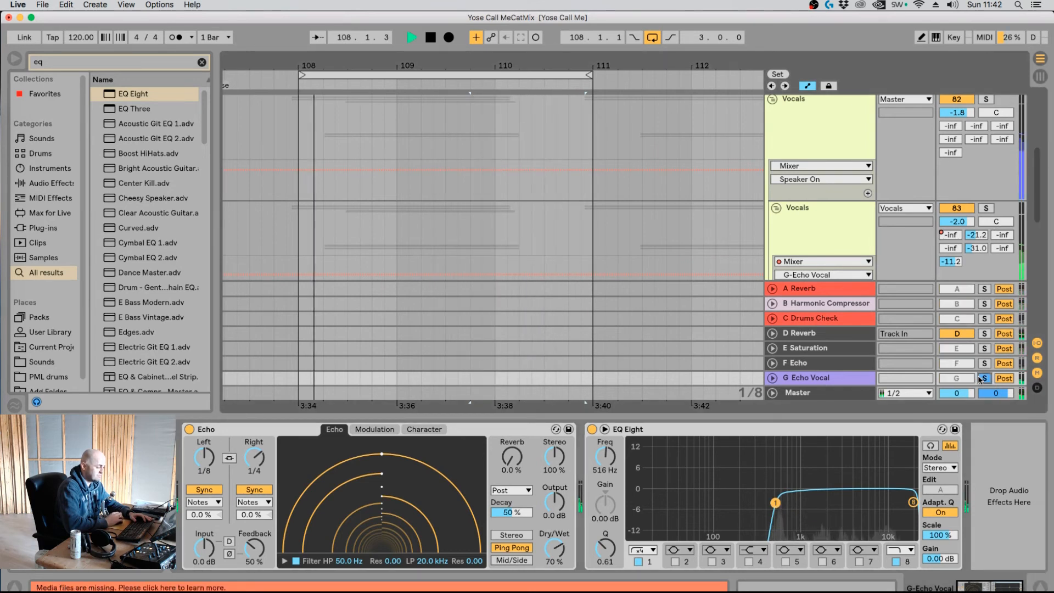
pyautogui.press('space')
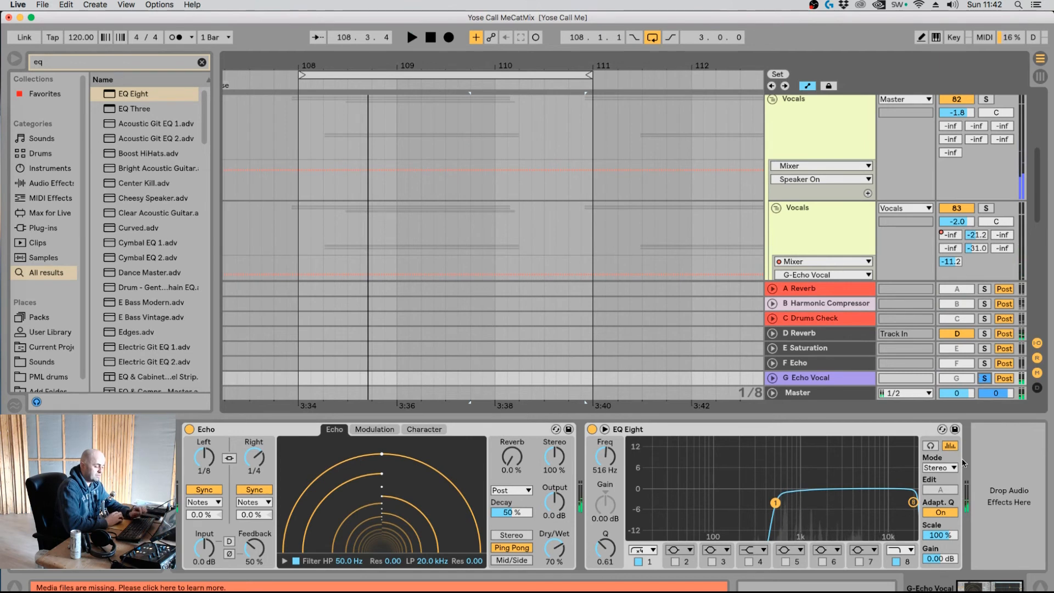
pyautogui.click(150, 63)
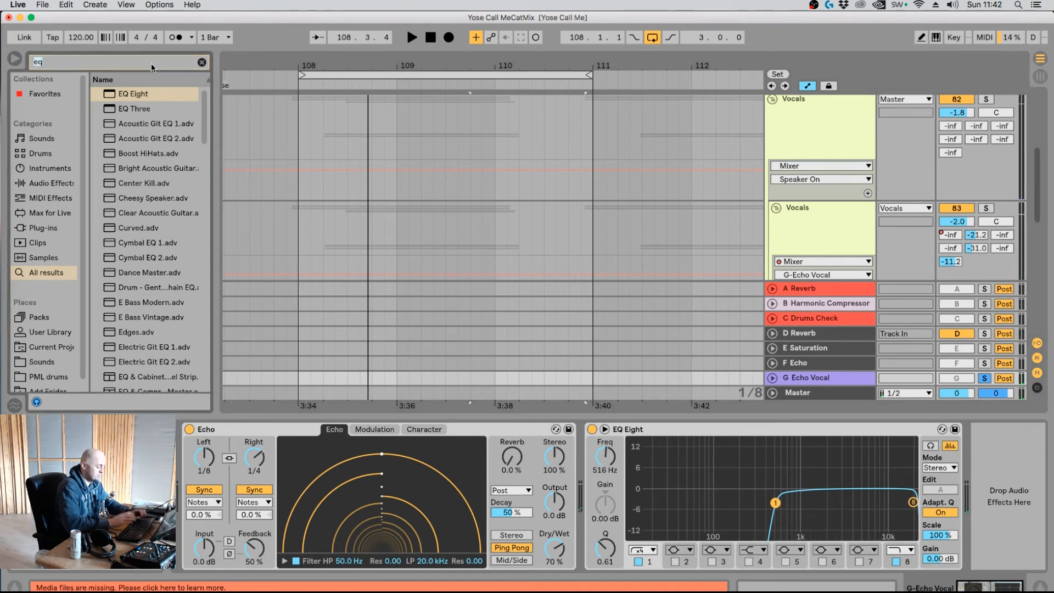
pyautogui.press('BackSpace')
pyautogui.press('BackSpace')
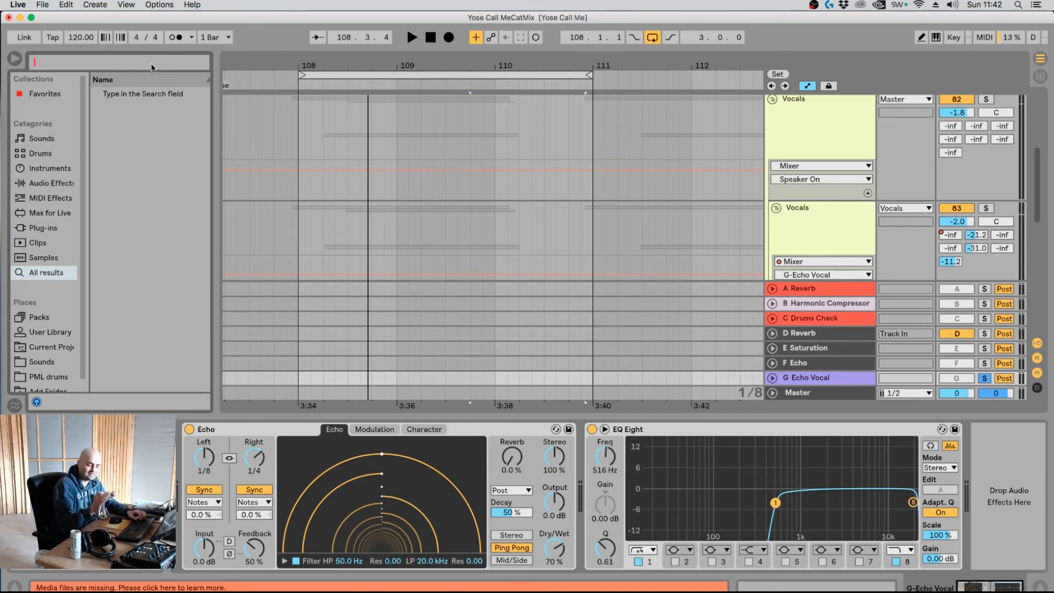
pyautogui.write('glue')
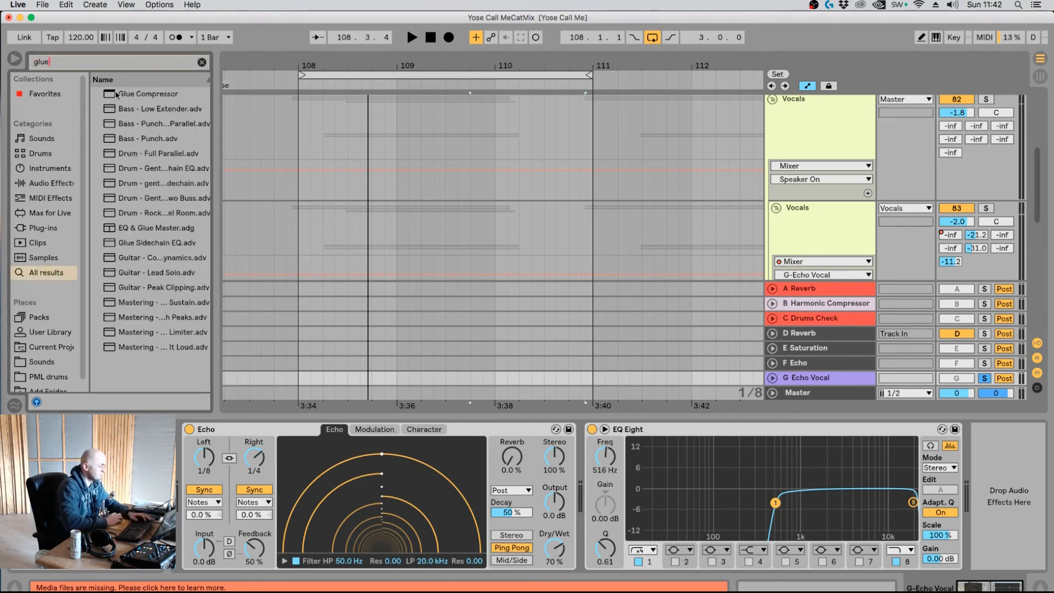
pyautogui.moveTo(116, 95); pyautogui.dragTo(324, 496)
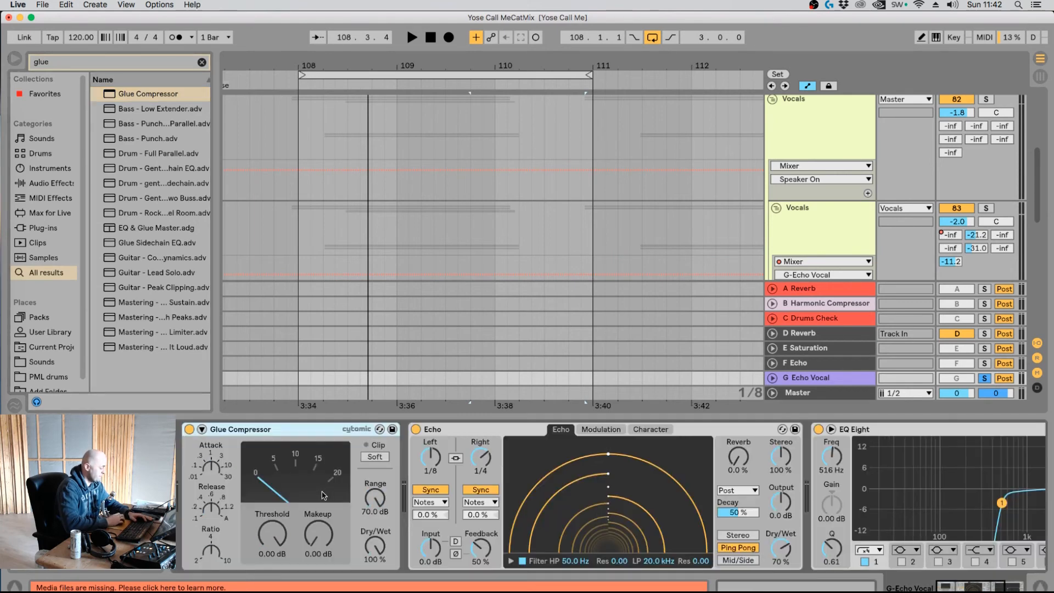
# Adjust the Glue Compressor's release and ratio, lower its threshold to -40 dB and play the loop to check the compression.
pyautogui.click(209, 481)
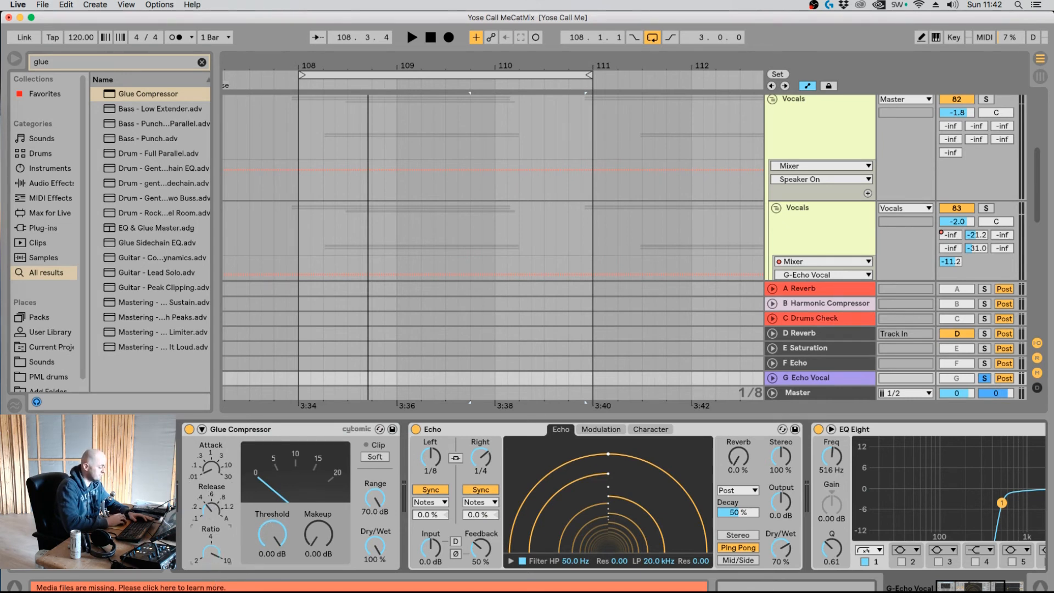
pyautogui.moveTo(270, 520); pyautogui.dragTo(270, 520)
pyautogui.press('space')
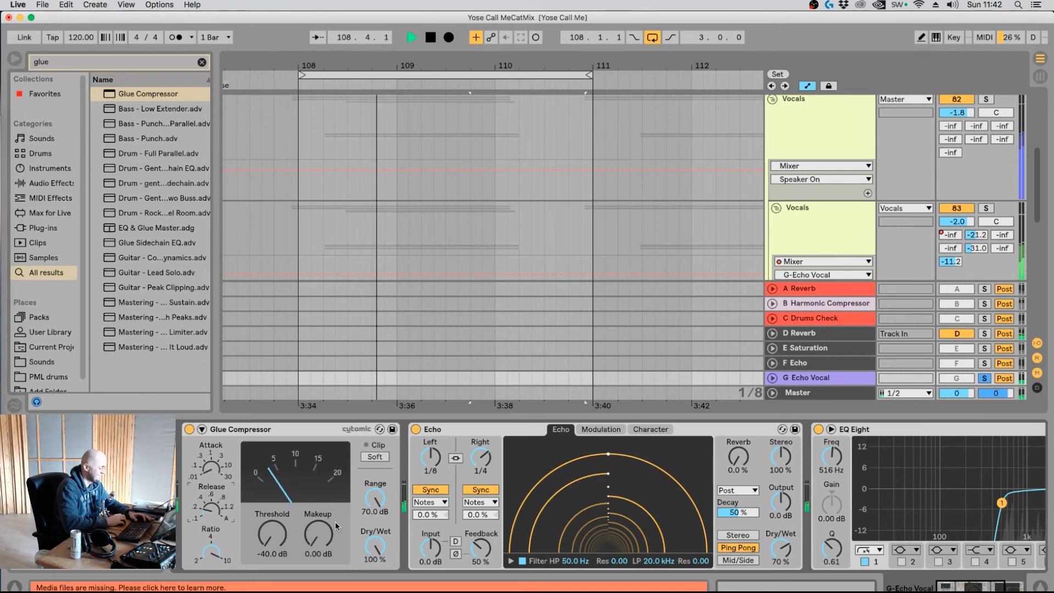
pyautogui.press('space')
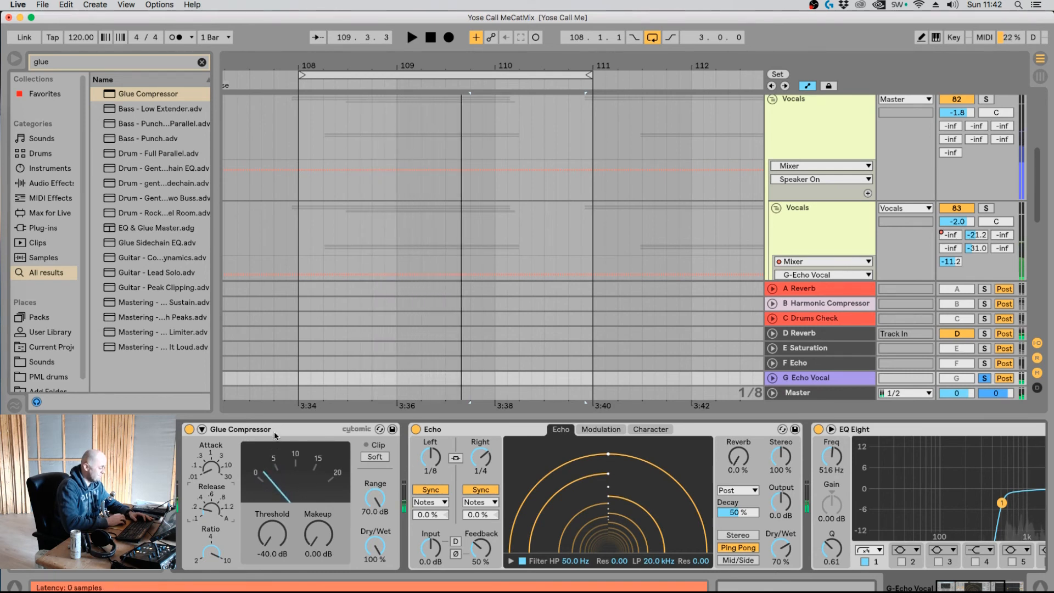
# Move the Glue Compressor between the Echo and the EQ Eight in the Echo Vocal chain.
pyautogui.click(275, 434)
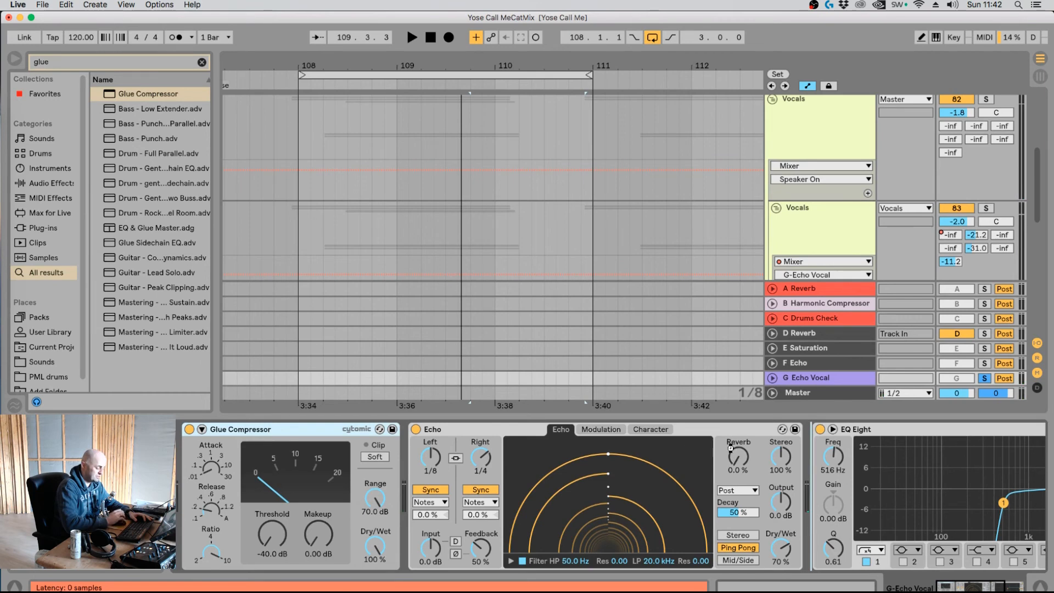
pyautogui.moveTo(730, 447); pyautogui.dragTo(733, 451)
pyautogui.click(613, 471)
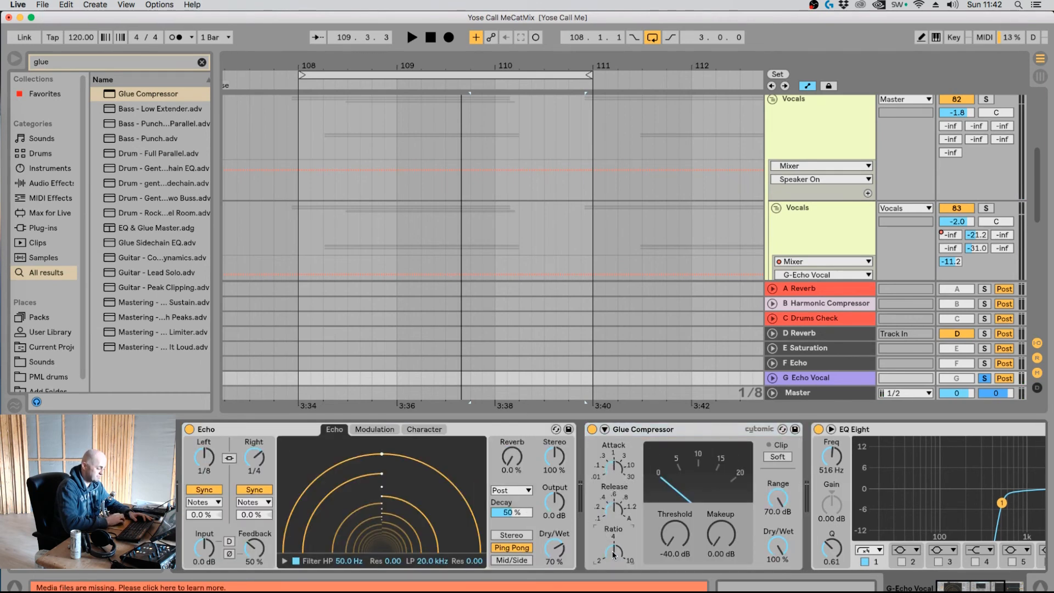
# Show the Glue Compressor's sidechain settings with Sidechain enabled and look through the Audio From source list without choosing an input.
pyautogui.click(604, 429)
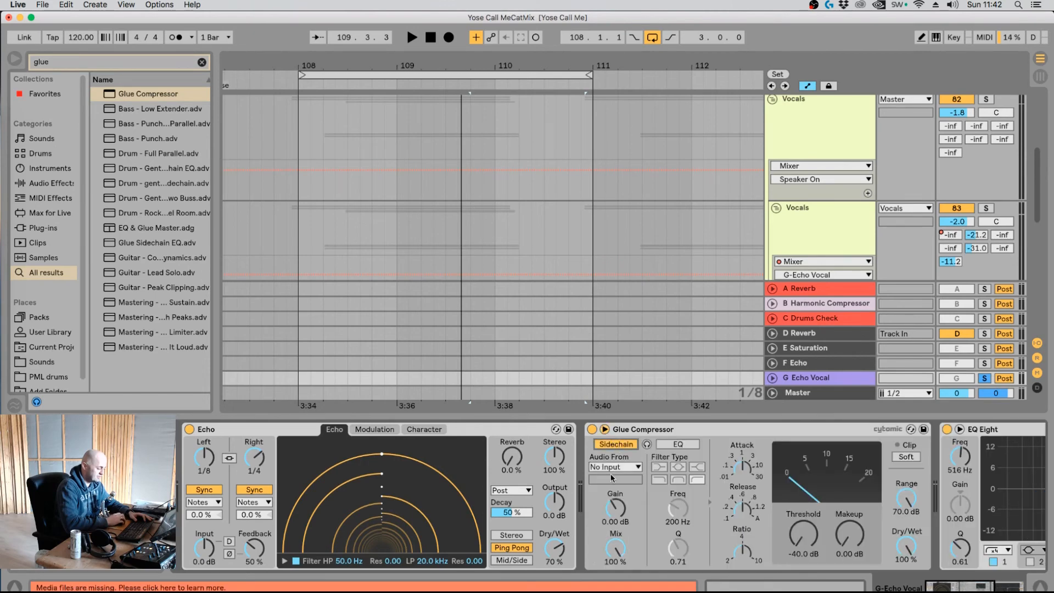
pyautogui.click(615, 466)
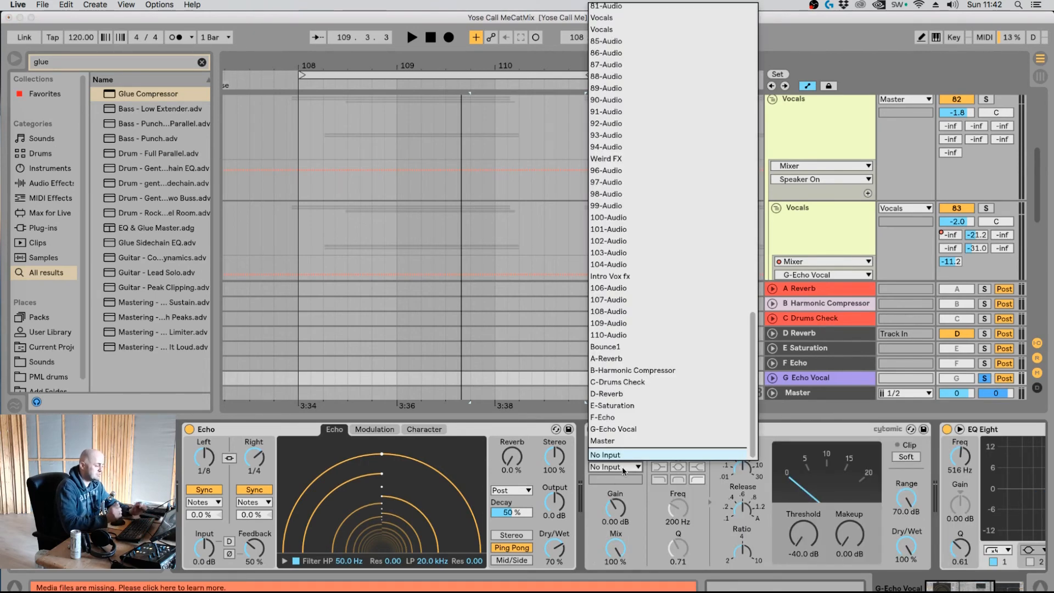
pyautogui.scroll(10, 647, 328)
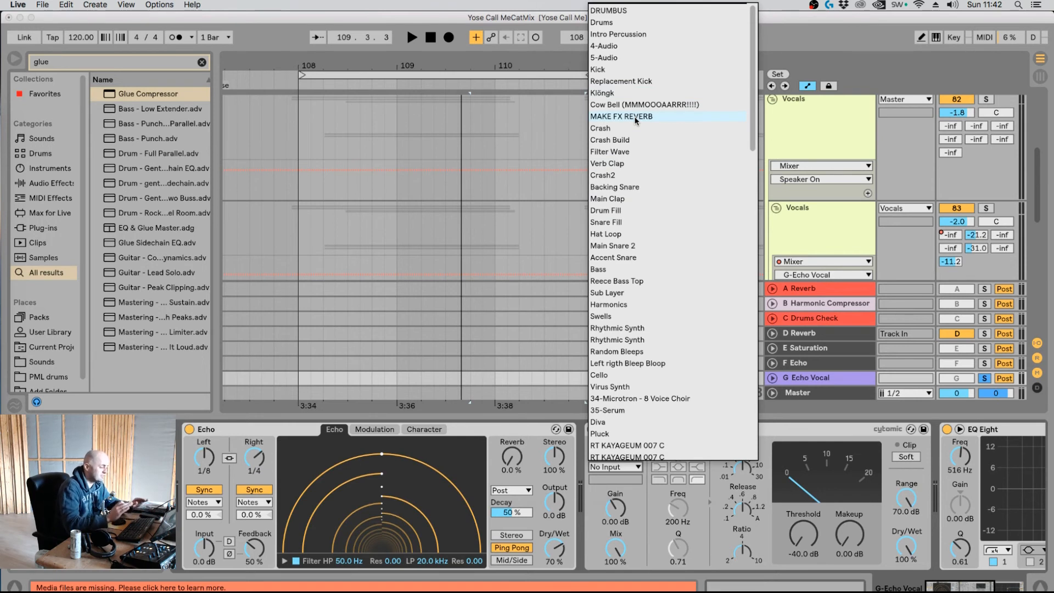
pyautogui.click(814, 427)
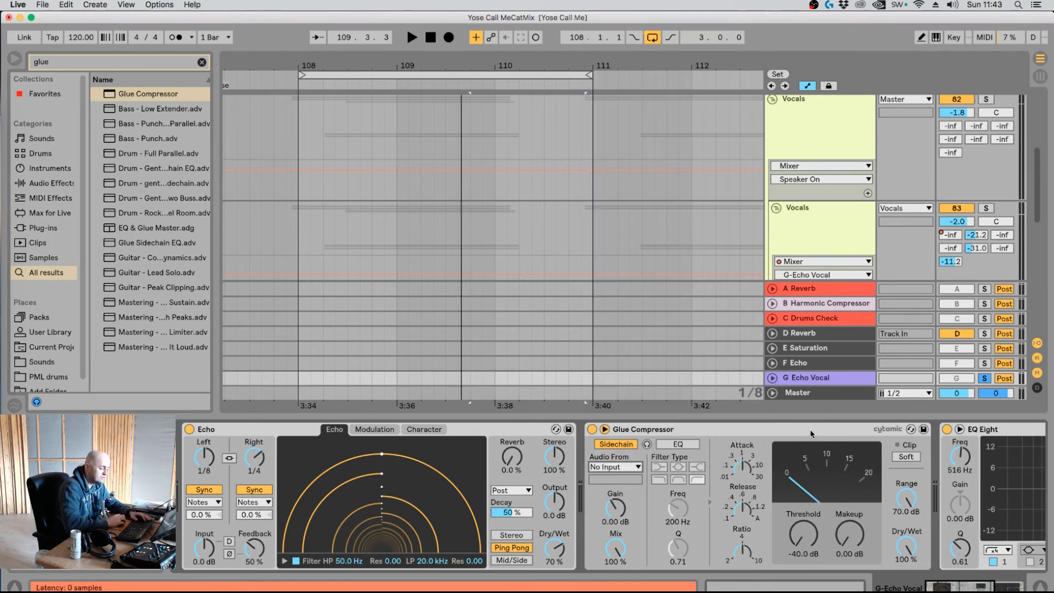
# Replace the Glue Compressor in the Echo Vocal chain with a Shaper between the Echo and the EQ Eight.
pyautogui.press('Delete')
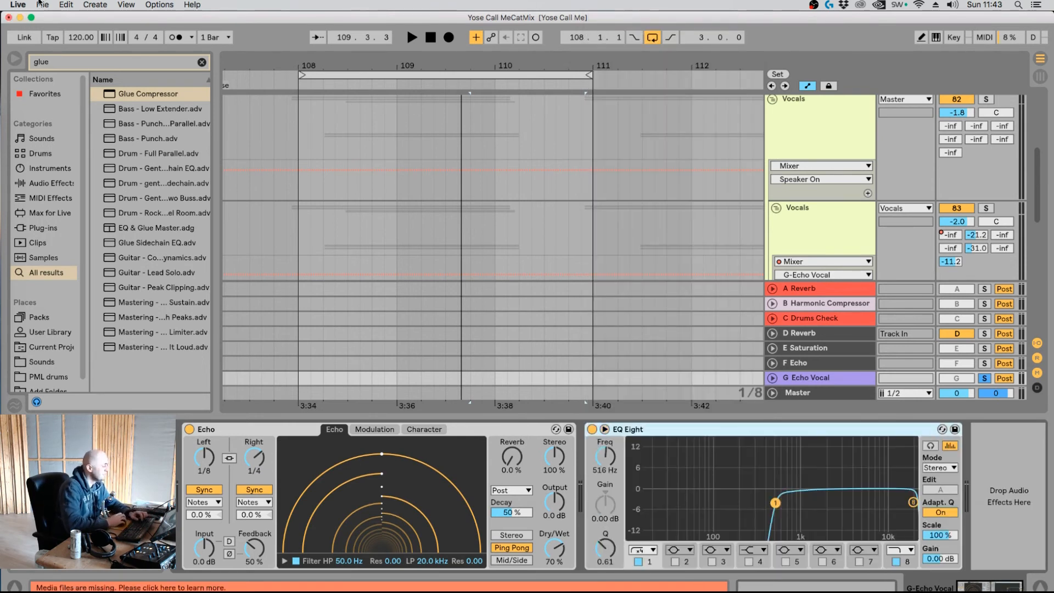
pyautogui.click(62, 62)
pyautogui.press('BackSpace')
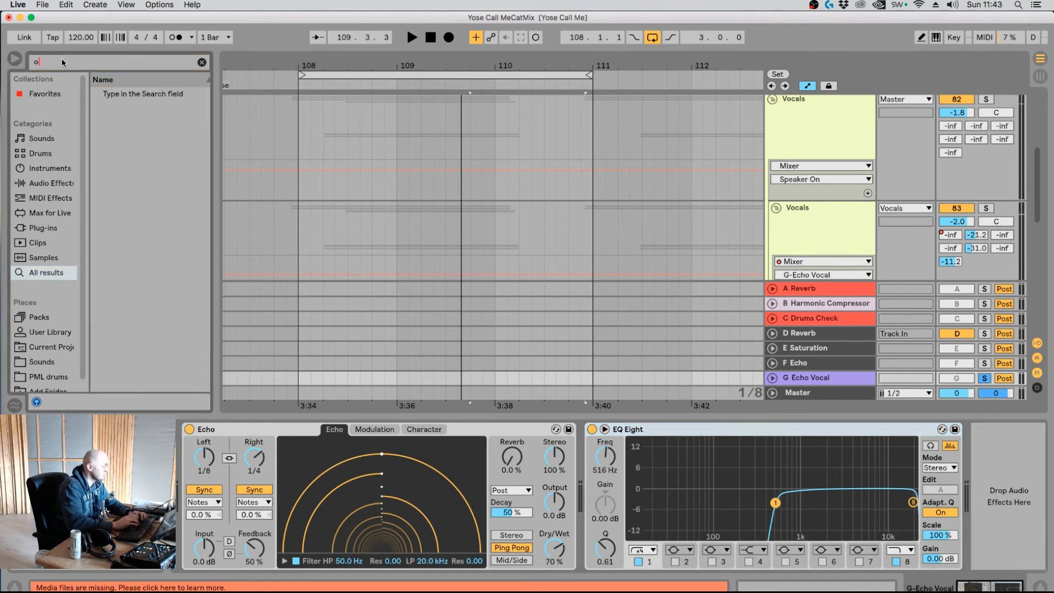
pyautogui.write('shaper')
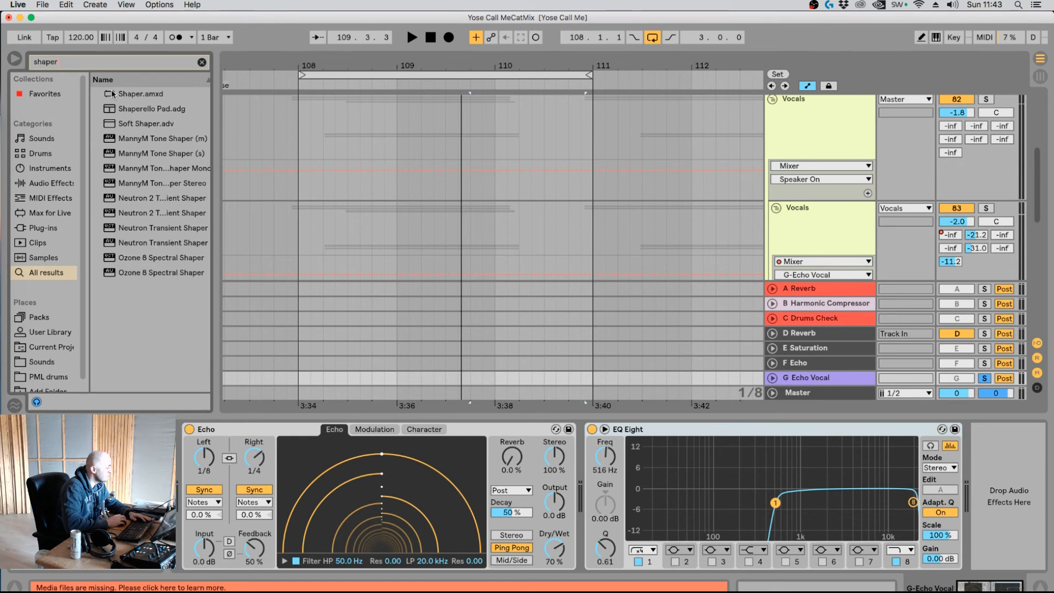
pyautogui.moveTo(116, 95); pyautogui.dragTo(572, 444)
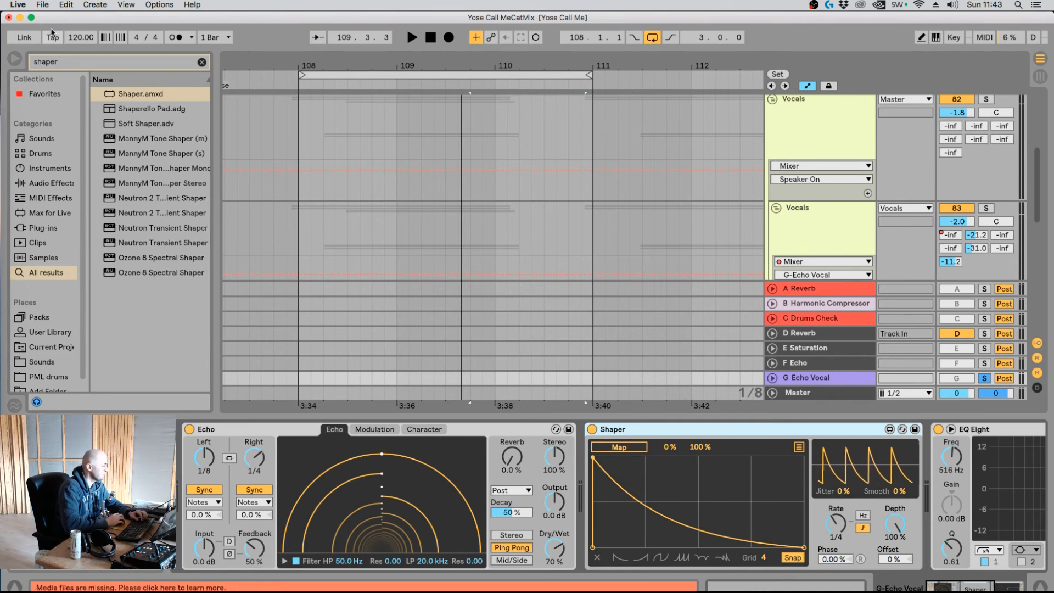
# Insert a Utility before the Shaper, map the Shaper to its Gain and set Depth to 100% and Offset to -100%.
pyautogui.click(61, 58)
pyautogui.write('uti')
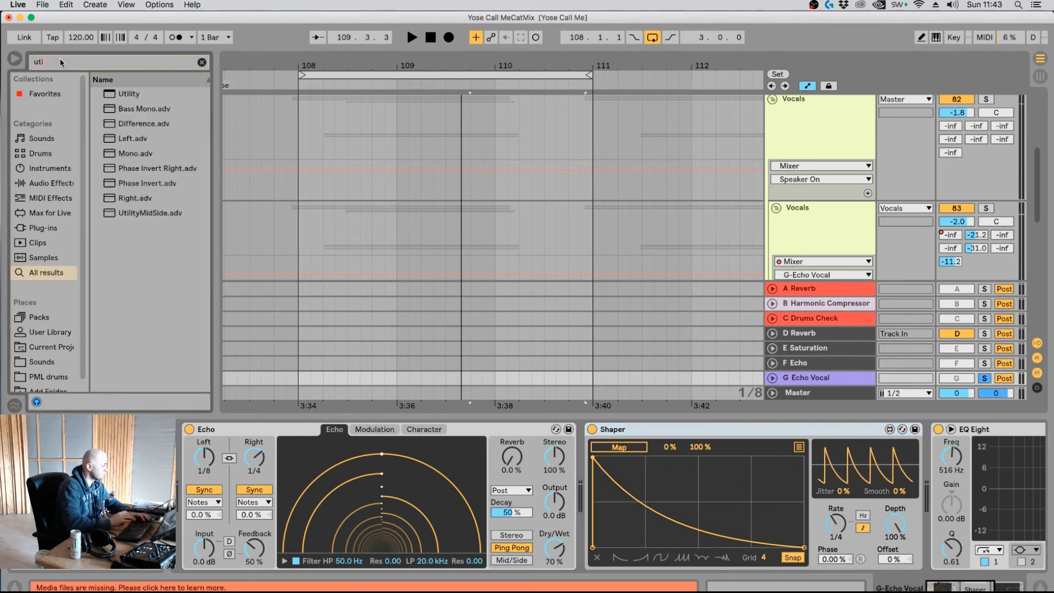
pyautogui.moveTo(123, 94); pyautogui.dragTo(556, 431)
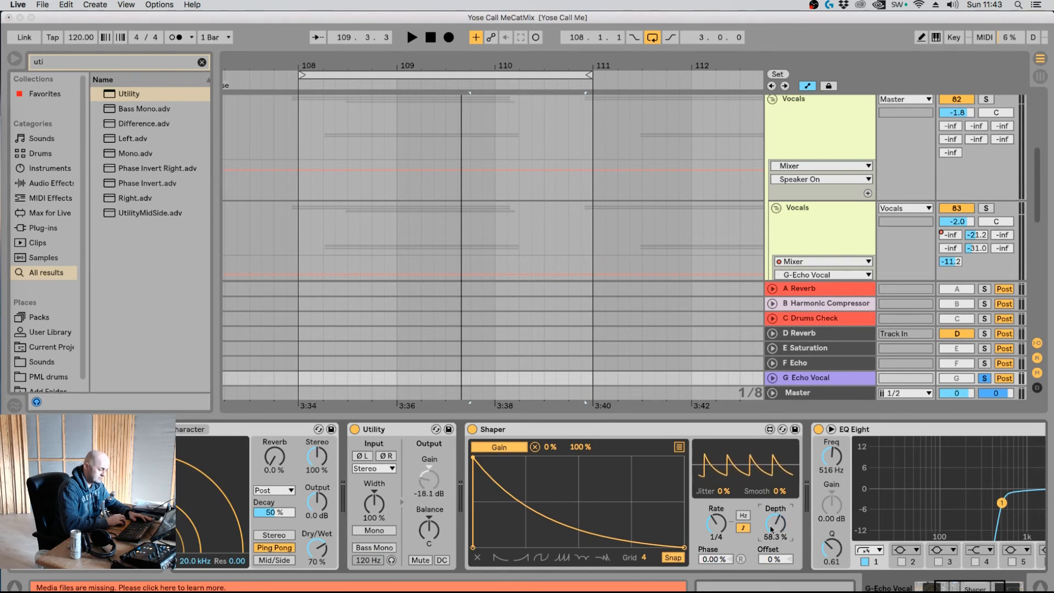
pyautogui.moveTo(772, 561); pyautogui.dragTo(772, 590)
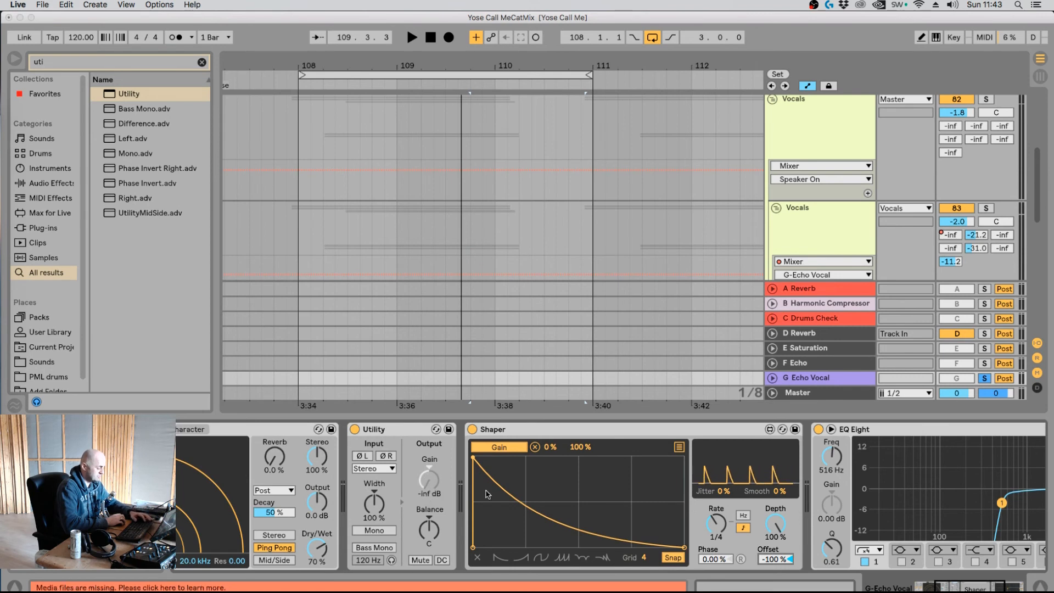
# Redraw the Shaper envelope as a straight ramp rising from minimum to maximum and play the loop to check it.
pyautogui.moveTo(474, 457); pyautogui.dragTo(686, 459)
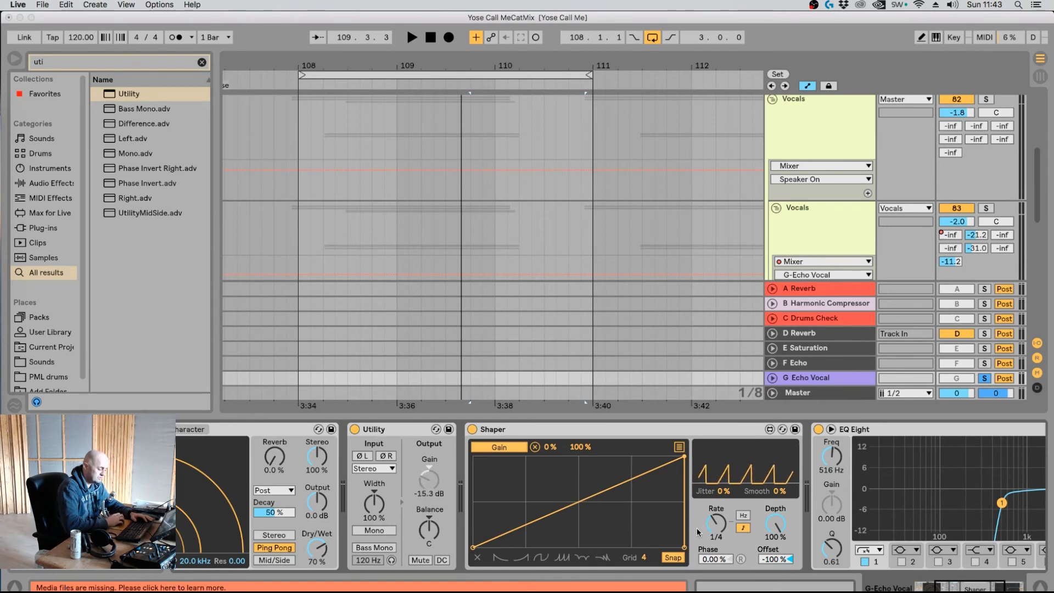
pyautogui.press('space')
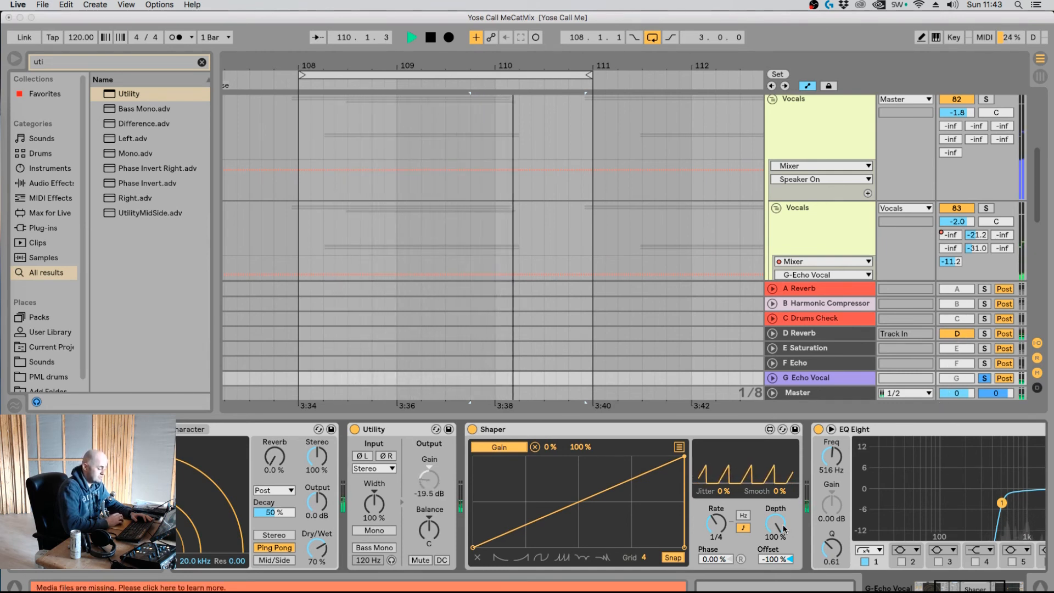
pyautogui.moveTo(779, 524)
pyautogui.mouseDown()
pyautogui.moveTo(780, 548)
pyautogui.moveTo(780, 524)
pyautogui.mouseUp()
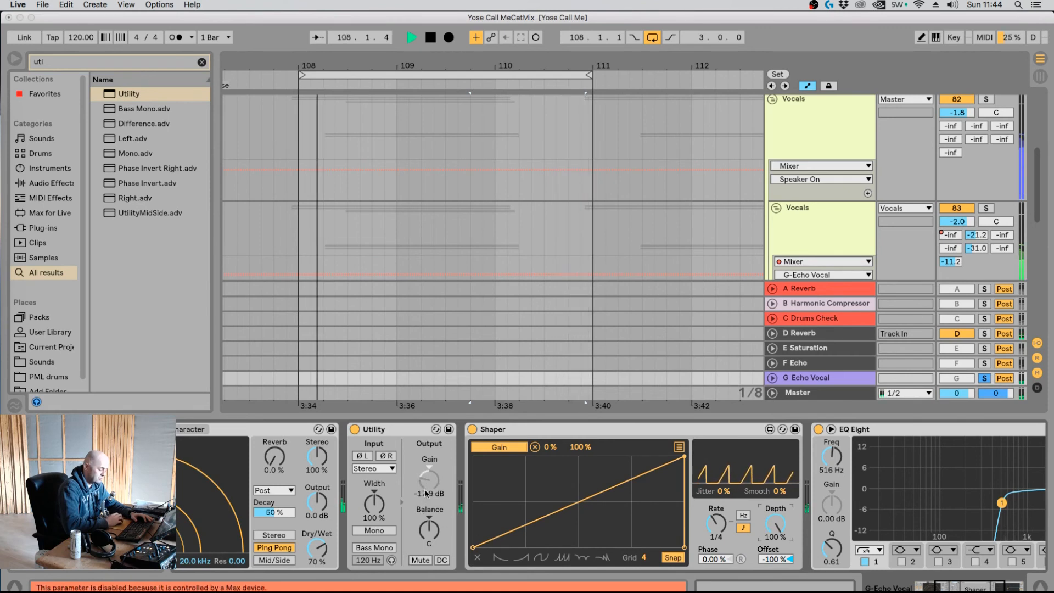
# Raise the Shaper envelope's start point to about half height, set Grid to 8 and place the peak one grid division before the end.
pyautogui.moveTo(471, 548); pyautogui.dragTo(464, 506)
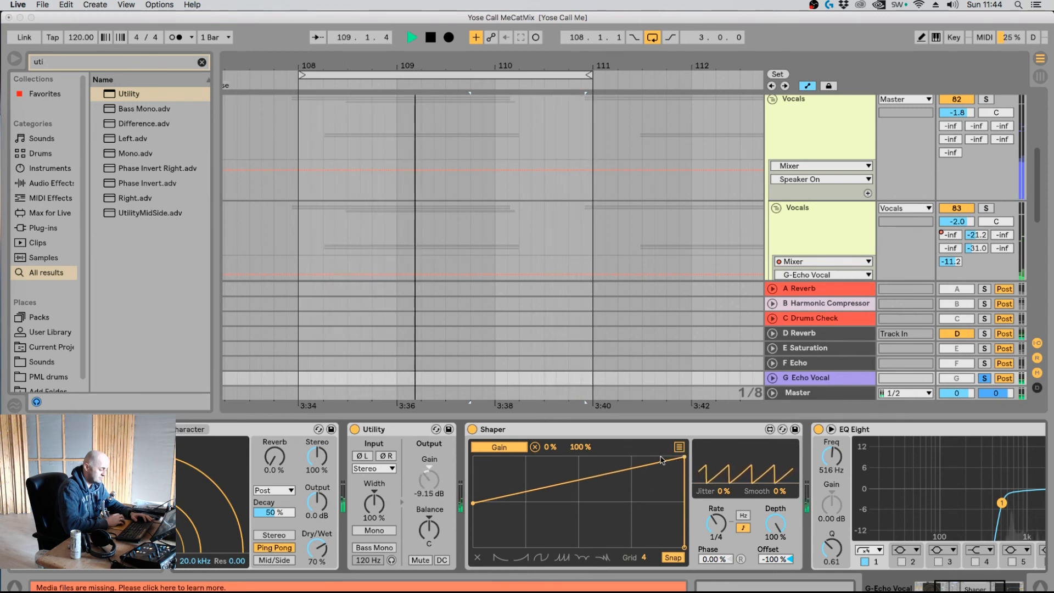
pyautogui.moveTo(682, 459); pyautogui.dragTo(632, 459)
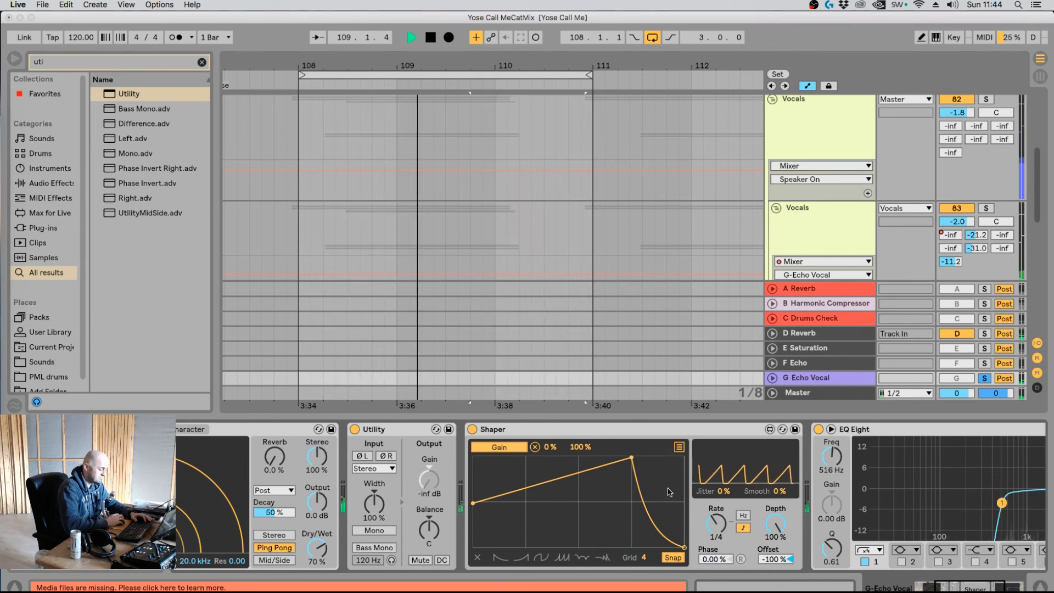
pyautogui.moveTo(644, 558); pyautogui.dragTo(644, 545)
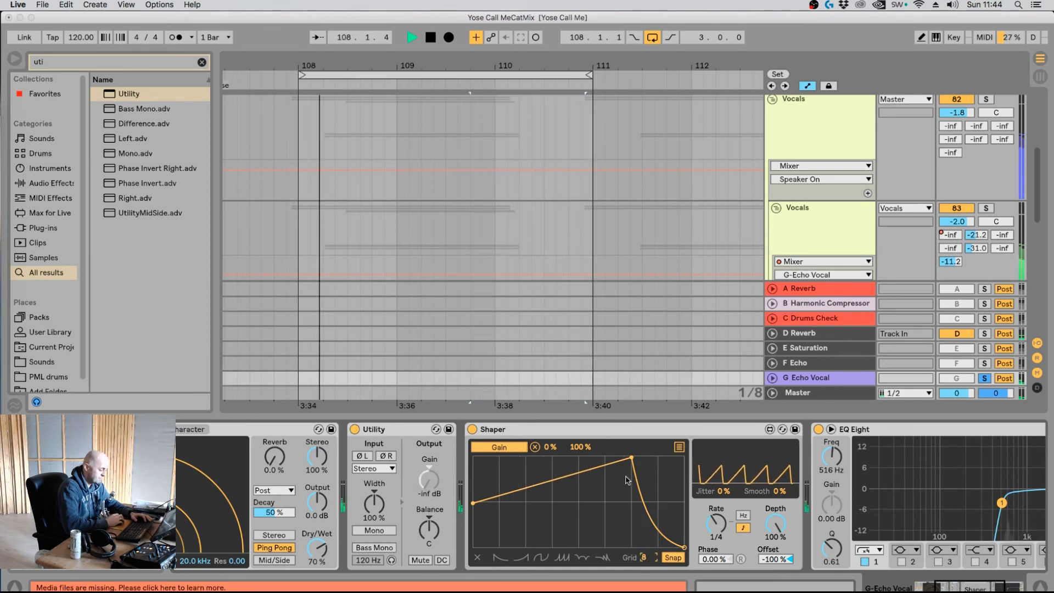
pyautogui.moveTo(632, 457); pyautogui.dragTo(658, 456)
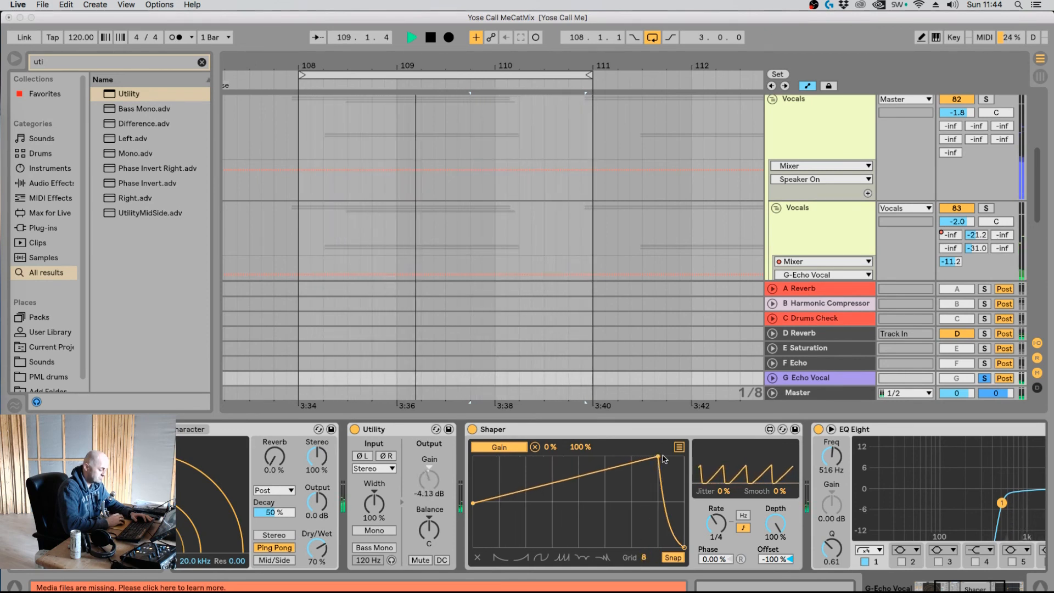
# Unsolo the Echo Vocal return, raise the inner Vocals group's send to it to -7.2 dB and audition the return on and off.
pyautogui.press('space')
pyautogui.click(984, 378)
pyautogui.press('space')
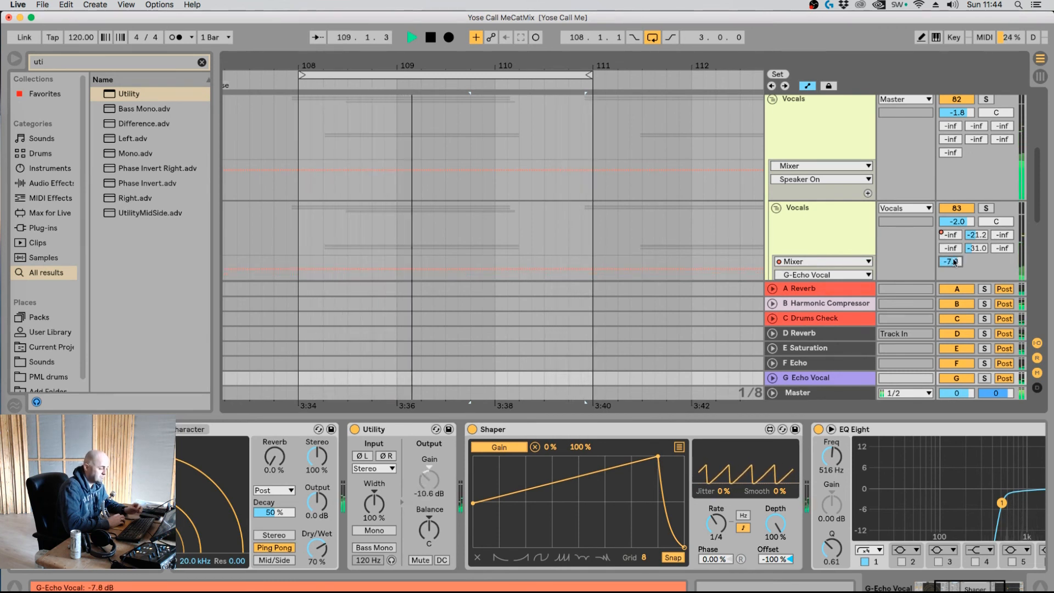
pyautogui.moveTo(954, 262); pyautogui.dragTo(954, 260)
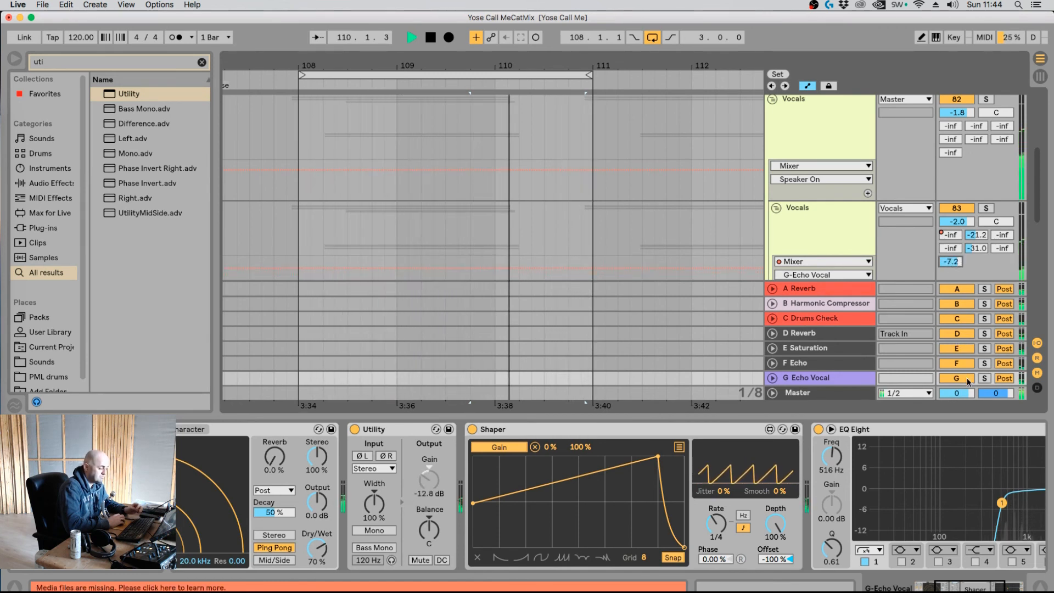
pyautogui.click(967, 380)
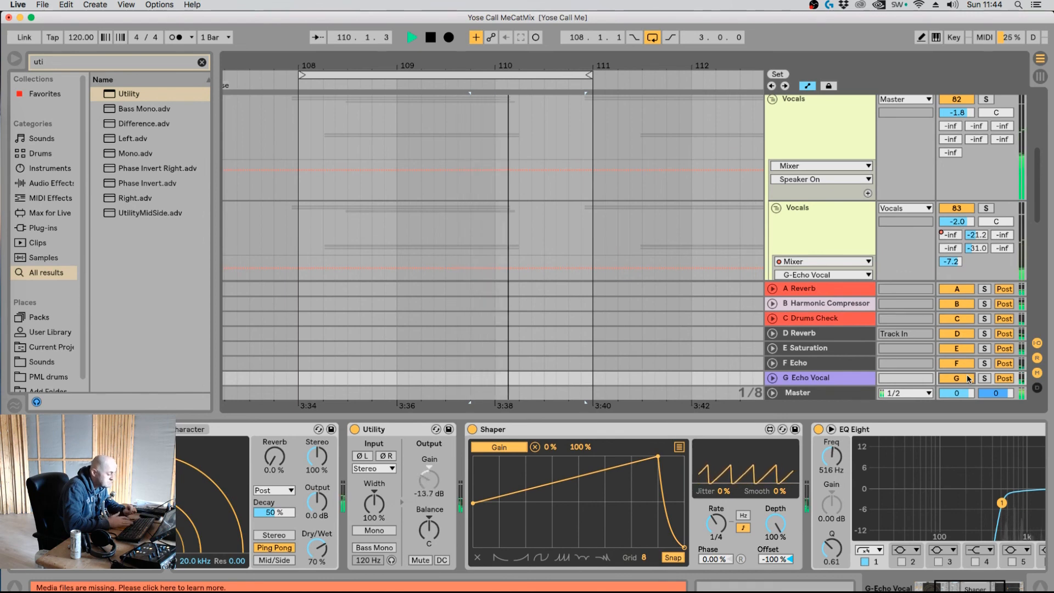
pyautogui.press('space')
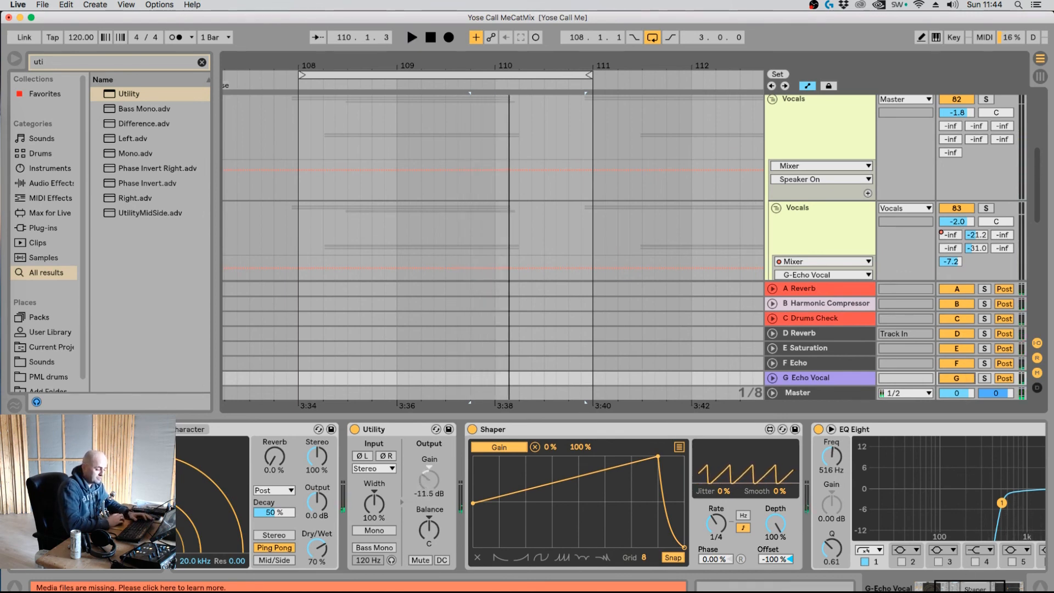
# Recolour the Echo Vocal return dark grey to match the neighbouring returns.
pyautogui.click(970, 531)
pyautogui.click(837, 382)
pyautogui.rightClick(837, 382)
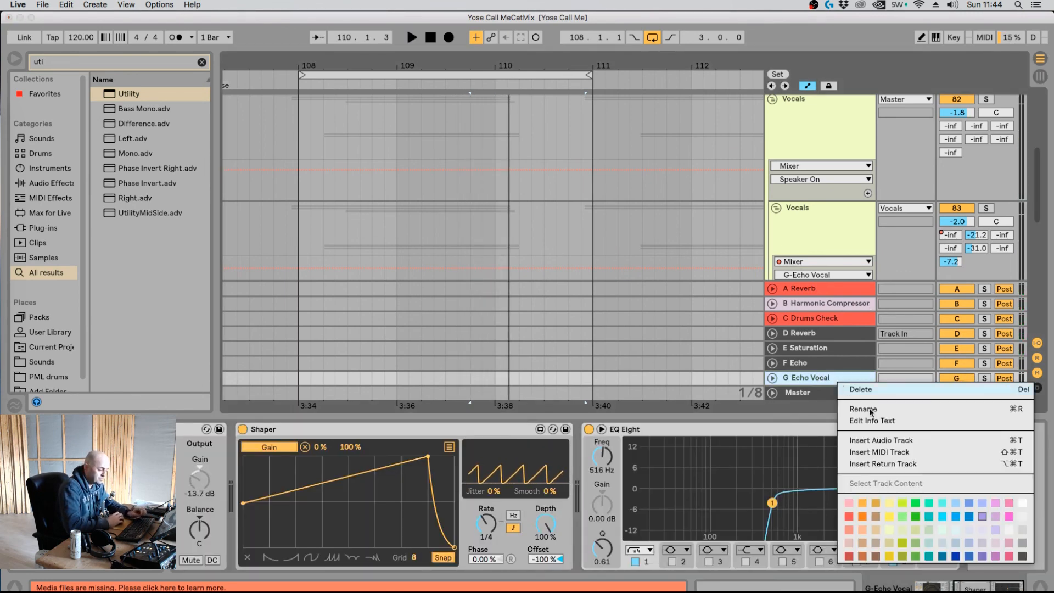
pyautogui.click(772, 368)
# Fold the outer Vocals group and hide the return tracks in the arrangement.
pyautogui.scroll(6, 775, 241)
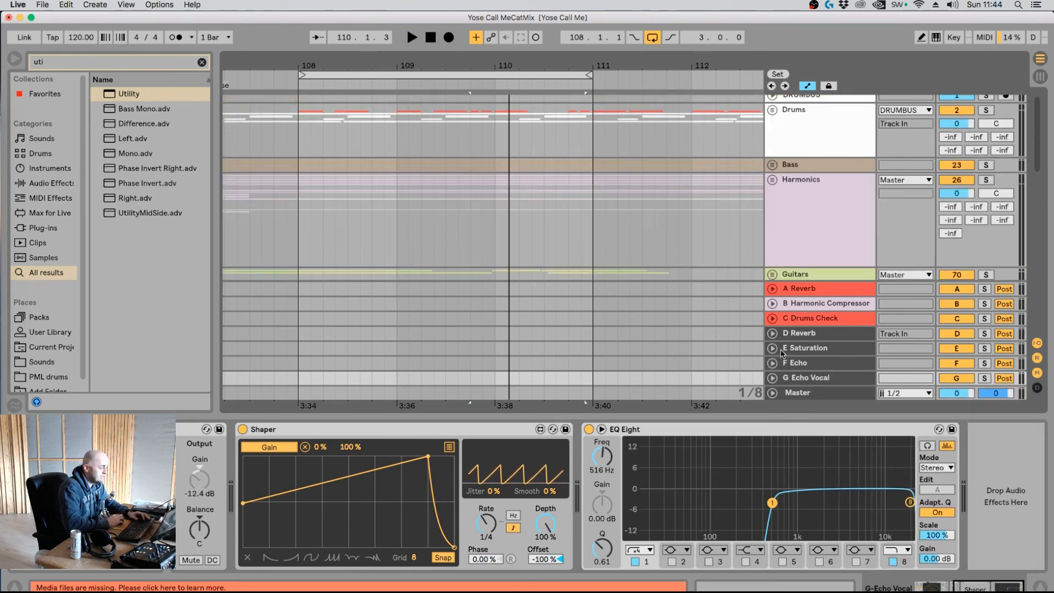
pyautogui.scroll(-15, 785, 209)
pyautogui.scroll(10, 768, 209)
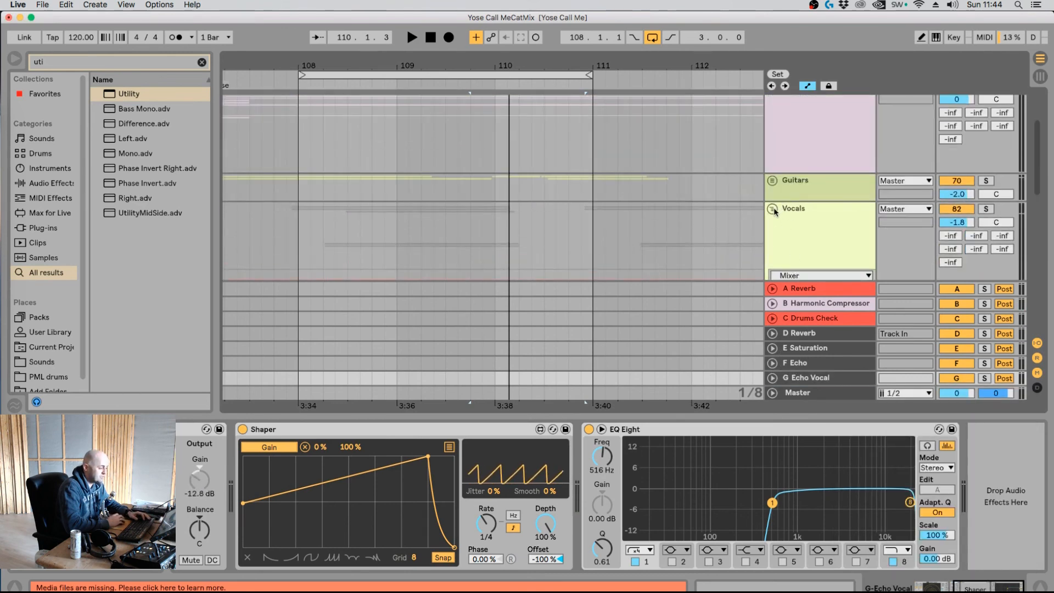
pyautogui.click(772, 209)
pyautogui.click(1037, 358)
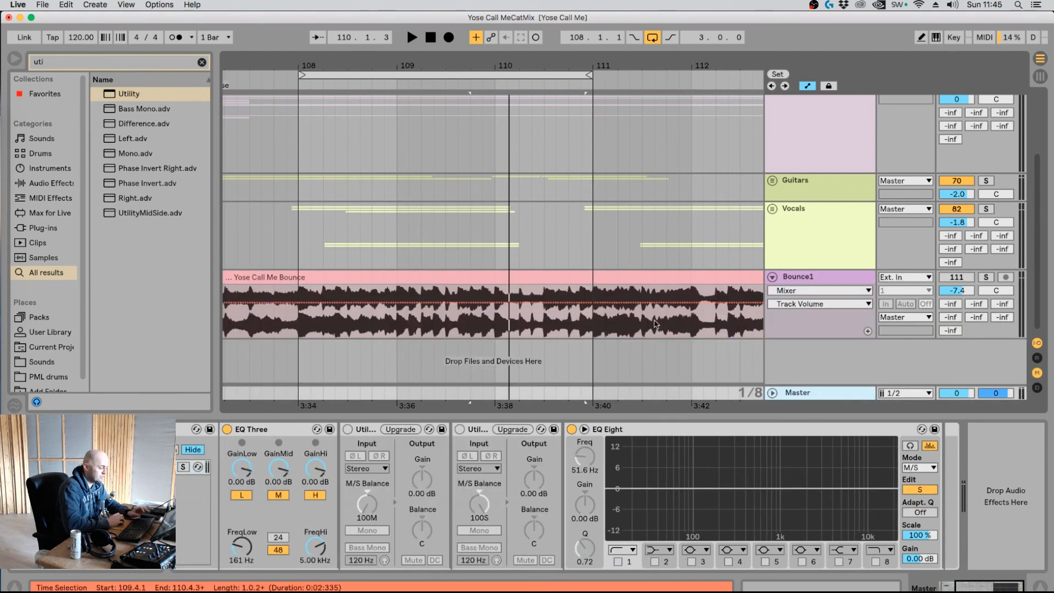
pyautogui.scroll(4, 783, 243)
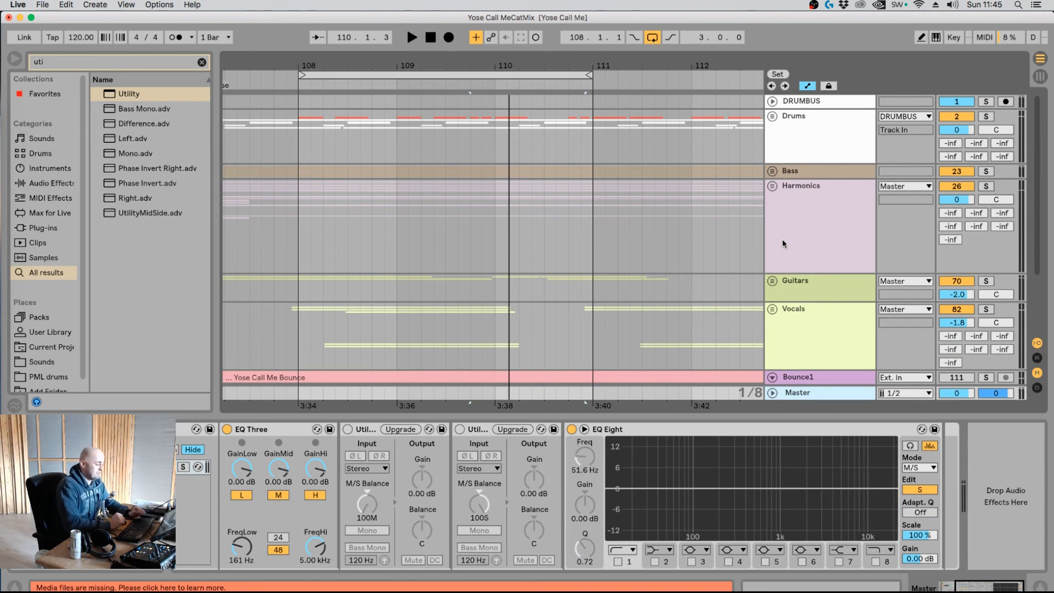
# Play the loop from bar 108 and compare the mix with the Bounce1 reference by soloing and unsoloing it.
pyautogui.click(297, 288)
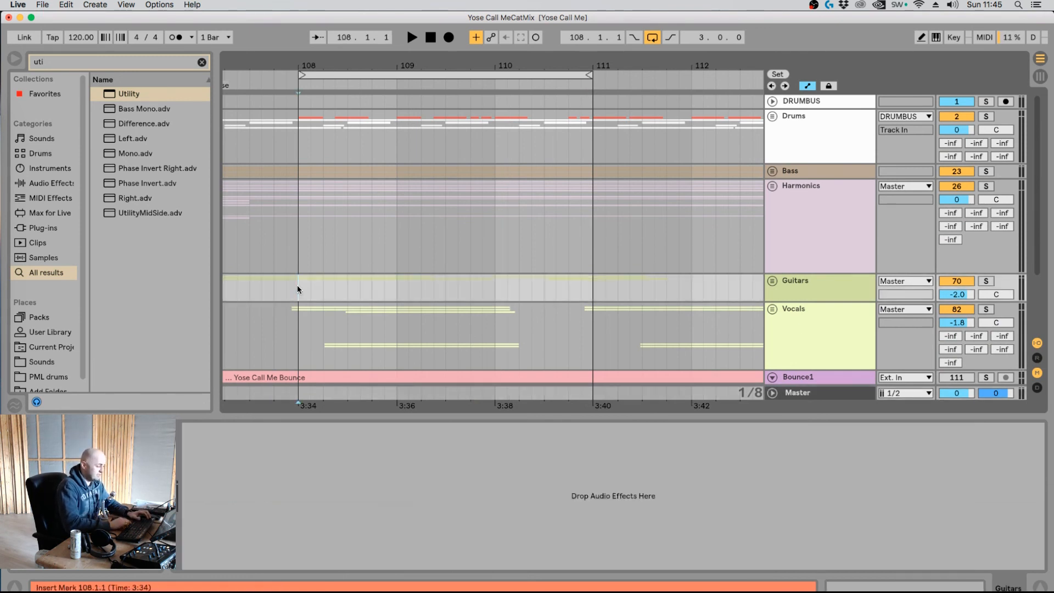
pyautogui.press('space')
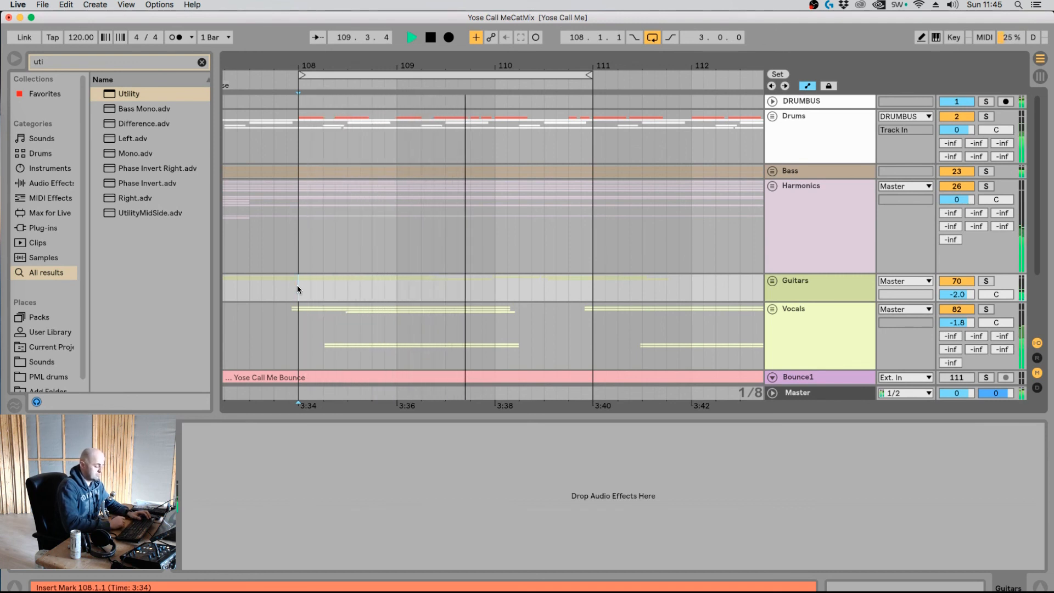
pyautogui.press('s')
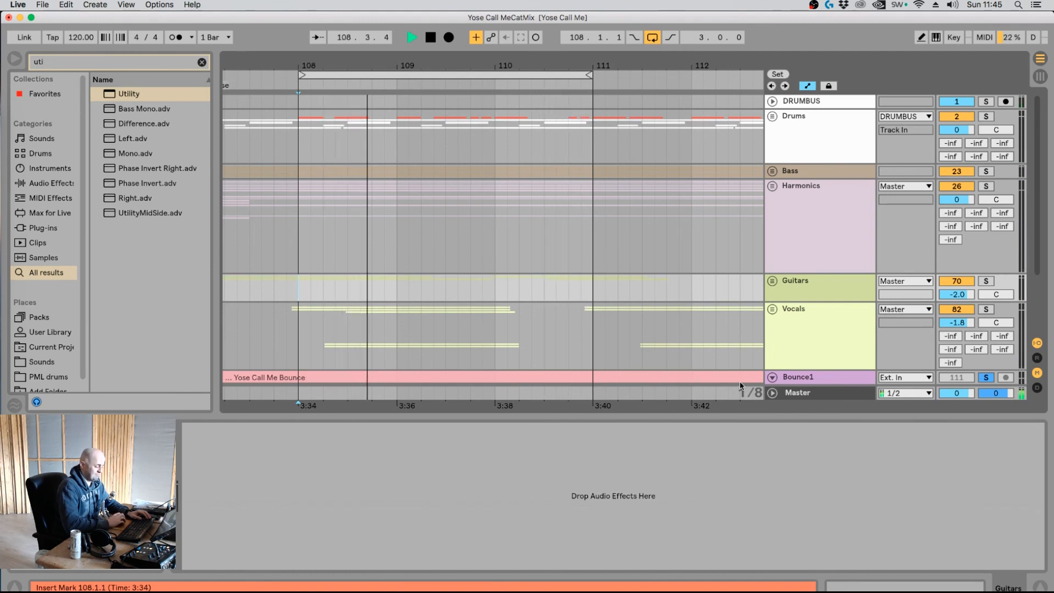
pyautogui.scroll(-3, 817, 363)
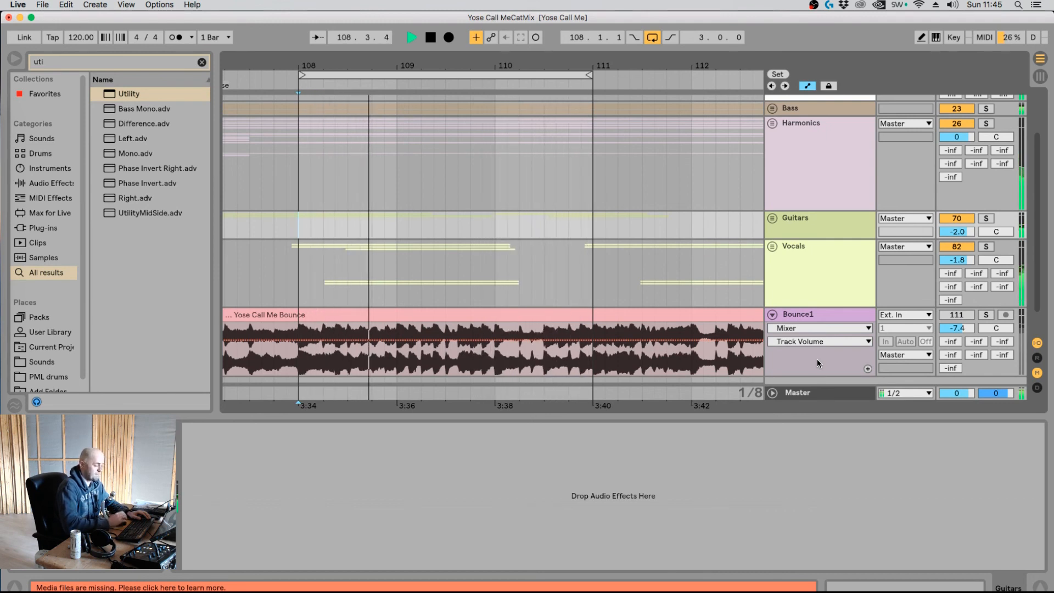
pyautogui.press('s')
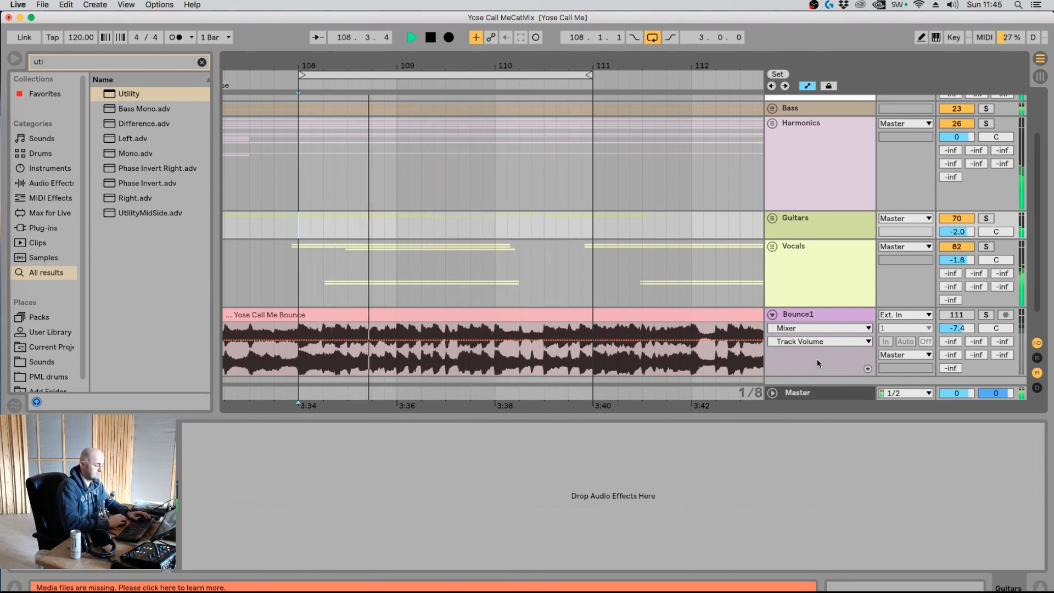
# Unfold the outer Vocals group, set the inner Vocals group's volume to -1.0 dB and play the loop.
pyautogui.click(772, 246)
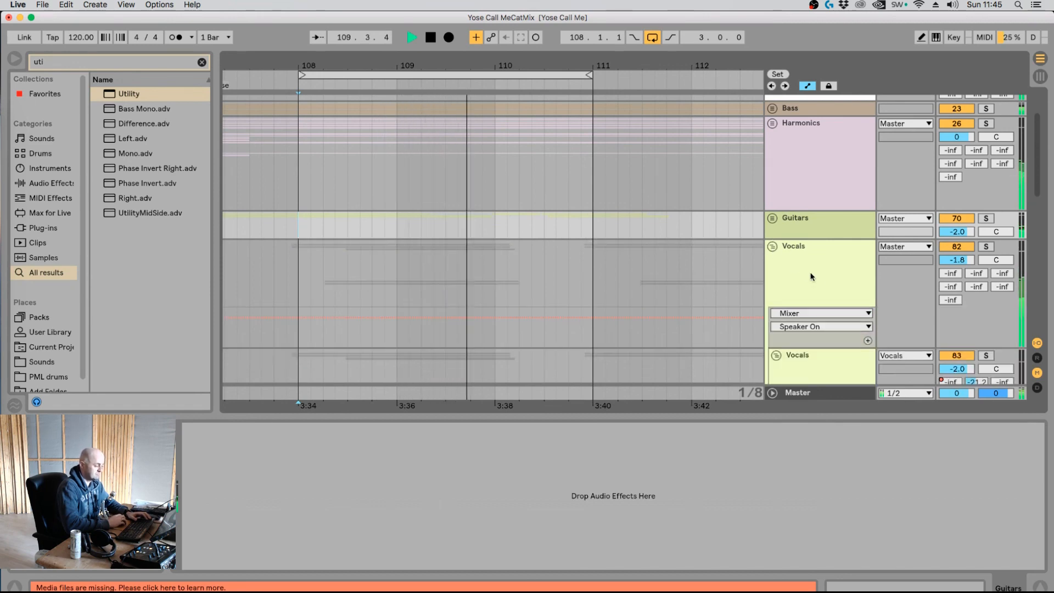
pyautogui.scroll(-3, 769, 299)
pyautogui.click(785, 230)
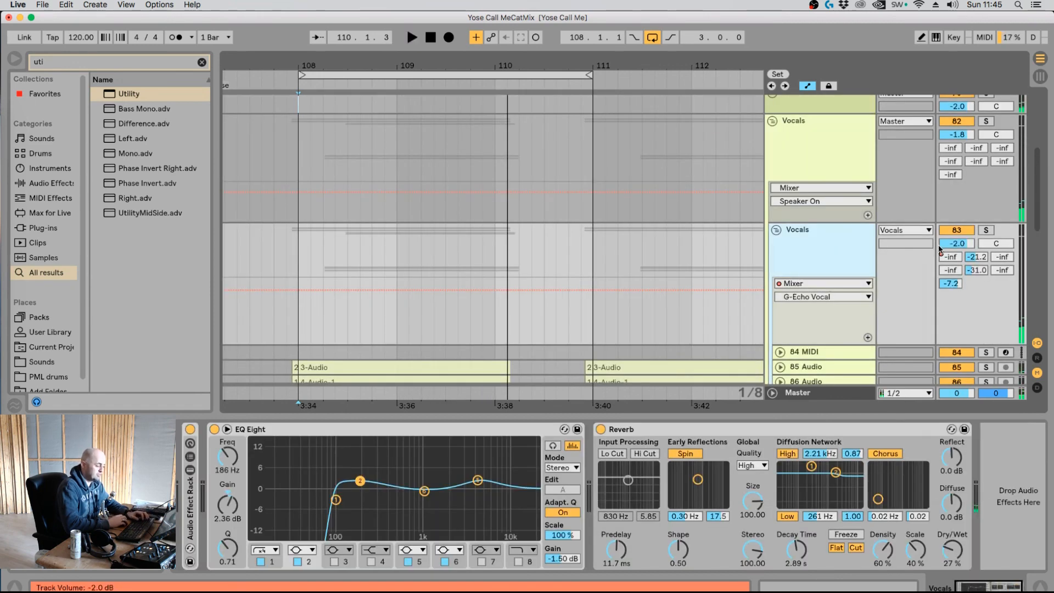
pyautogui.click(957, 245)
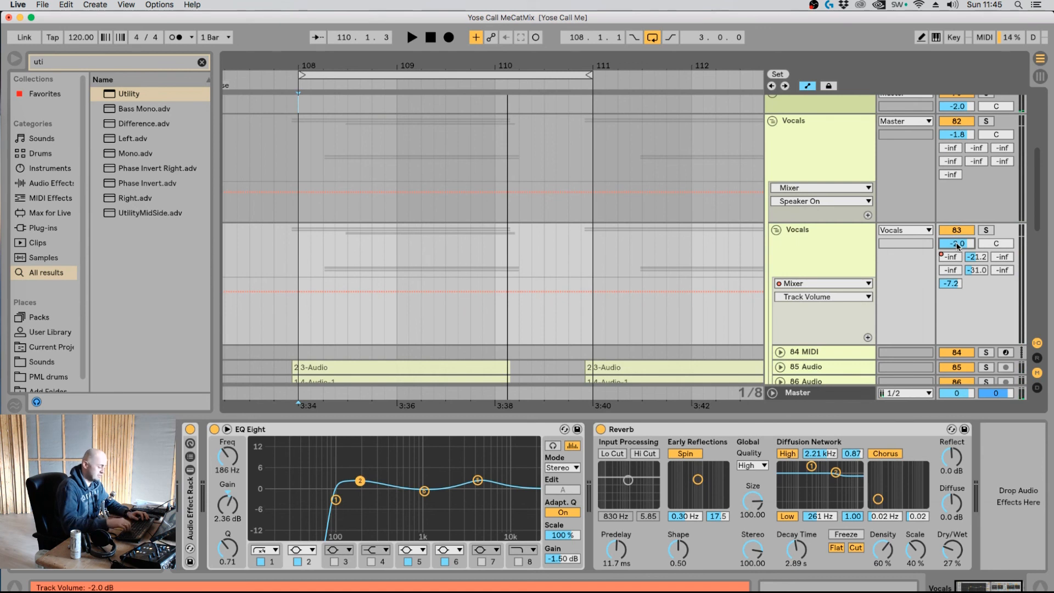
pyautogui.press('Up')
pyautogui.press('space')
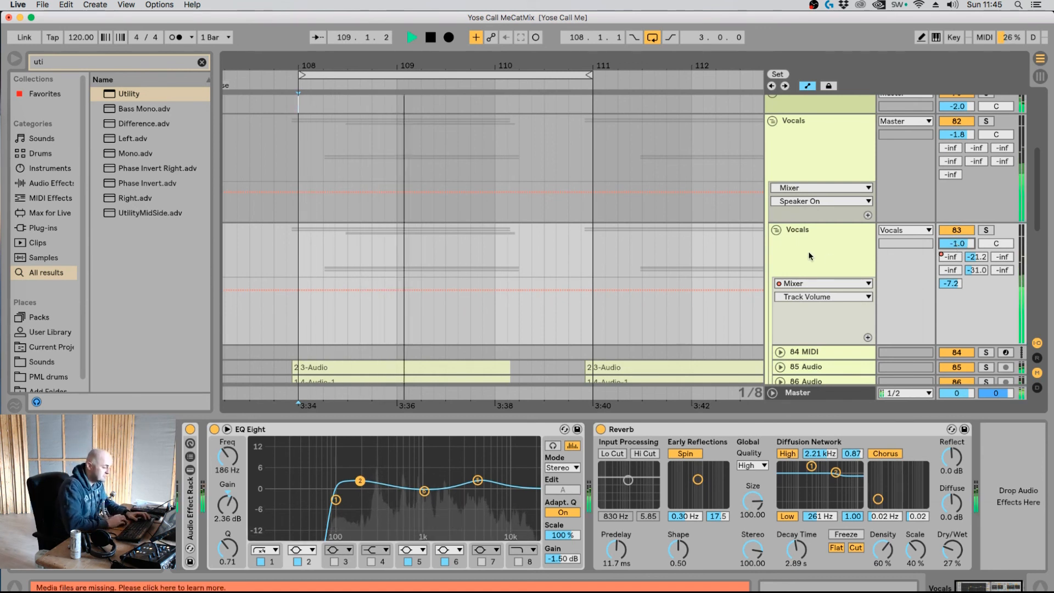
# Fold both Vocals groups again and stop playback.
pyautogui.click(776, 230)
pyautogui.click(784, 141)
pyautogui.click(773, 121)
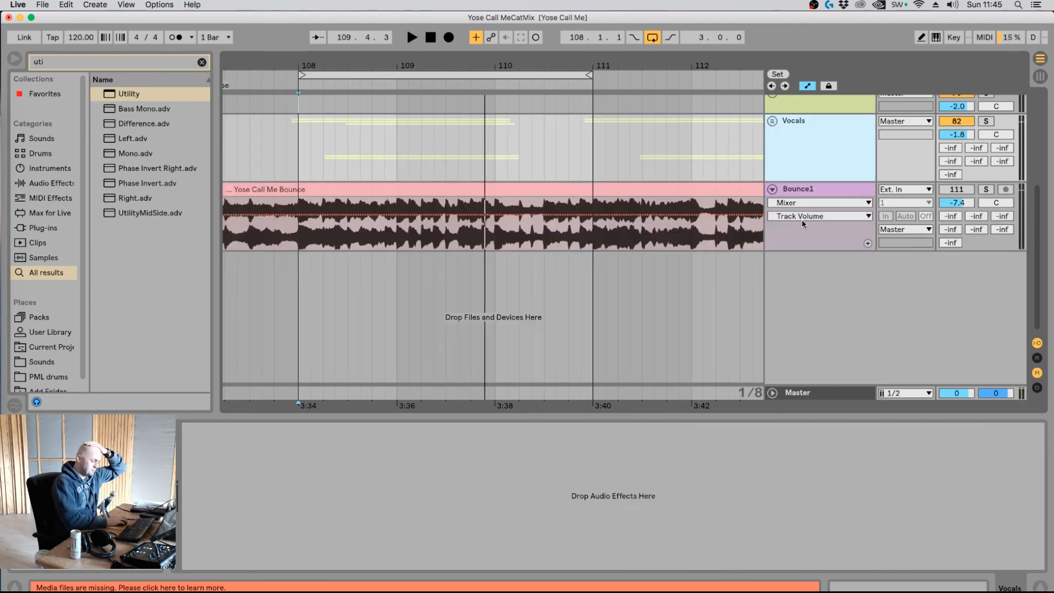
# Extend the arrangement loop to nine bars, running from bar 108 to bar 117.
pyautogui.scroll(5, 801, 219)
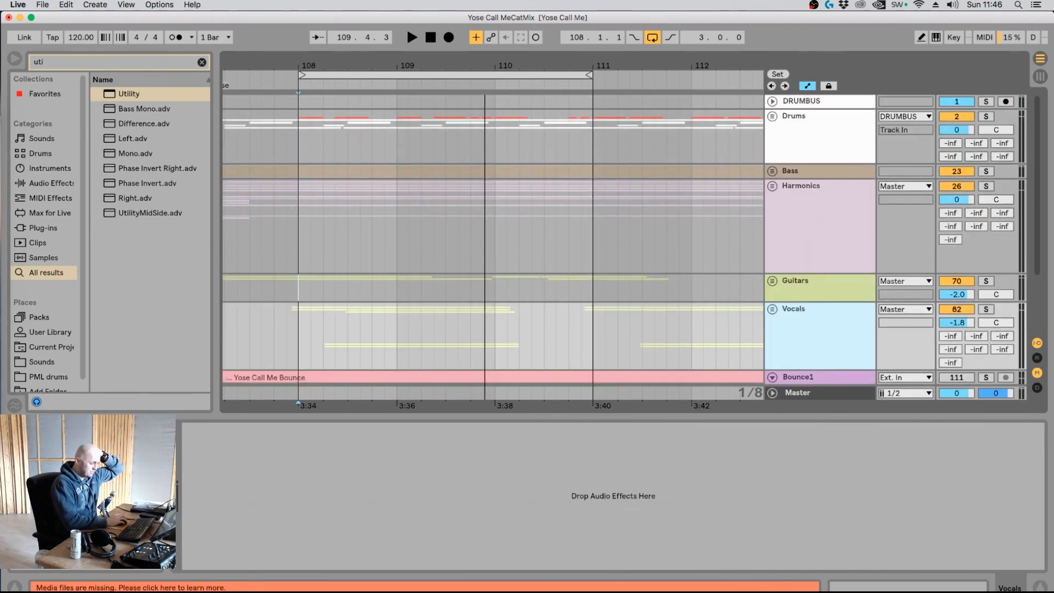
pyautogui.moveTo(565, 65); pyautogui.dragTo(566, 36)
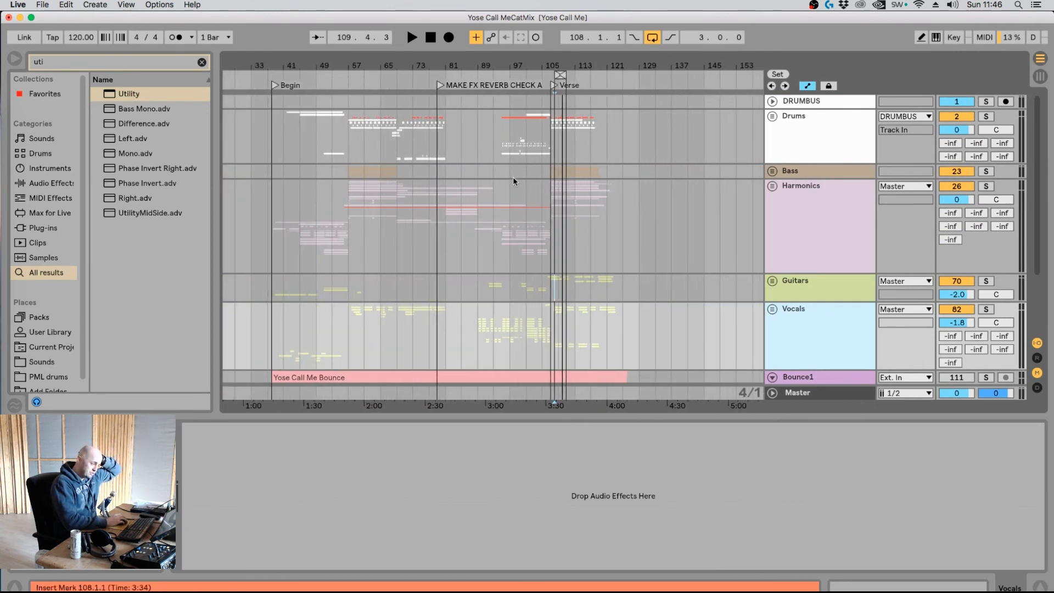
pyautogui.moveTo(564, 74); pyautogui.dragTo(590, 78)
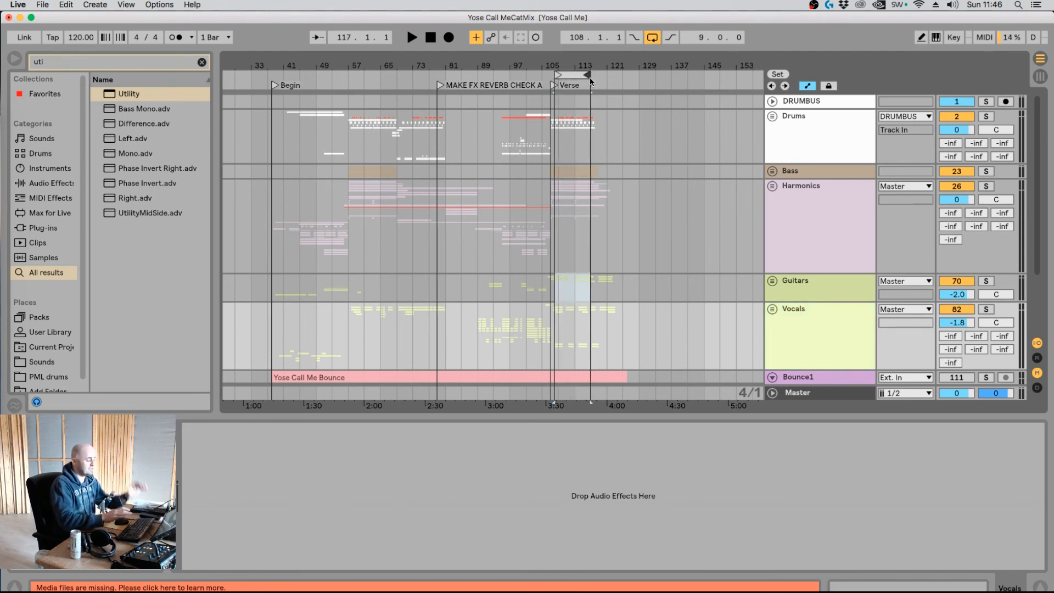